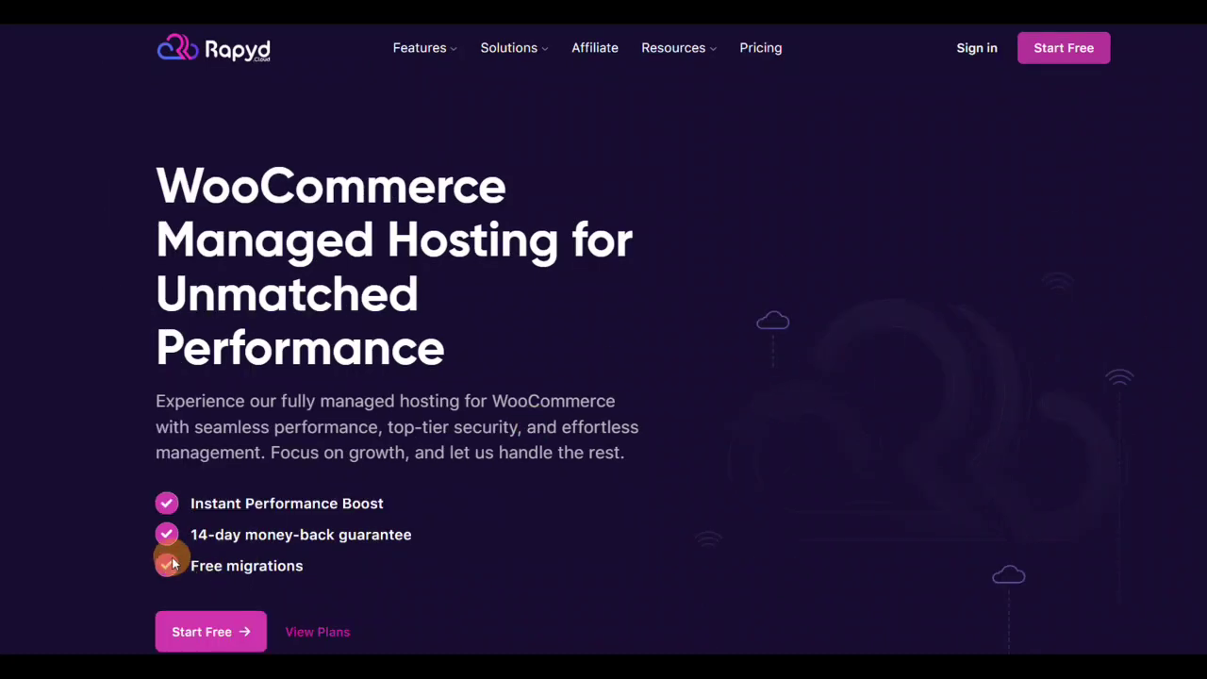
# Step: Read through the WooCommerce managed hosting page, including the 14-day money-back guarantee and the sections below it
pyautogui.moveTo(188, 534); pyautogui.dragTo(423, 536)
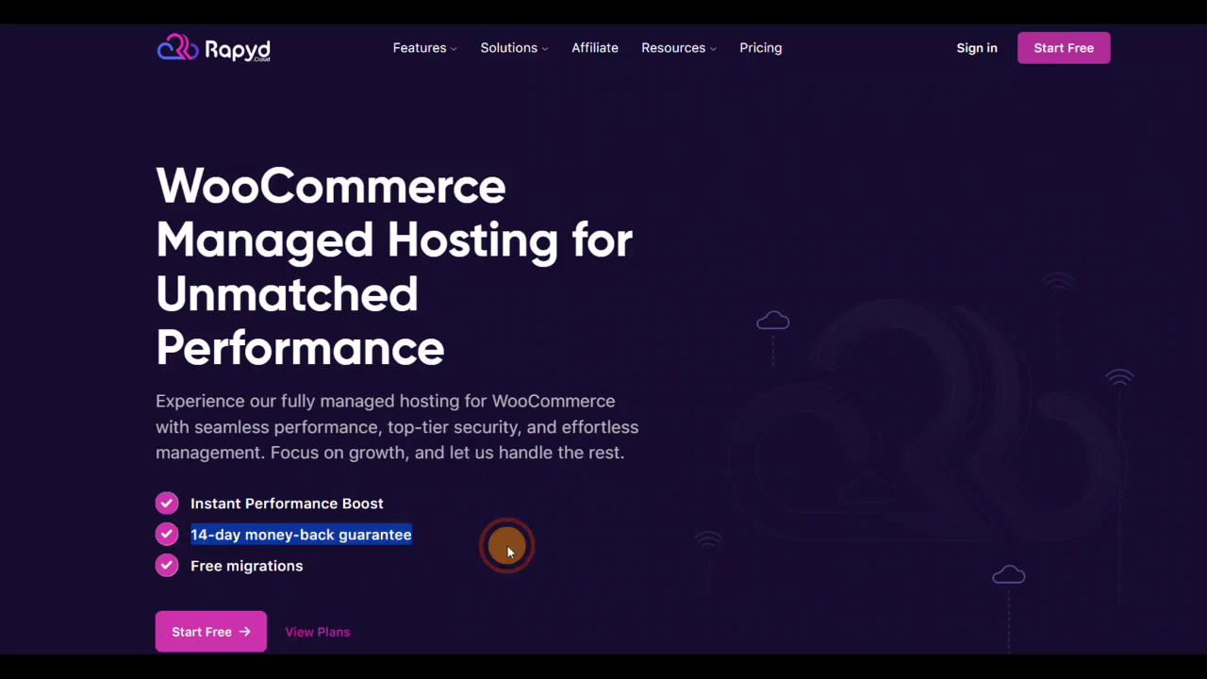
pyautogui.click(432, 545)
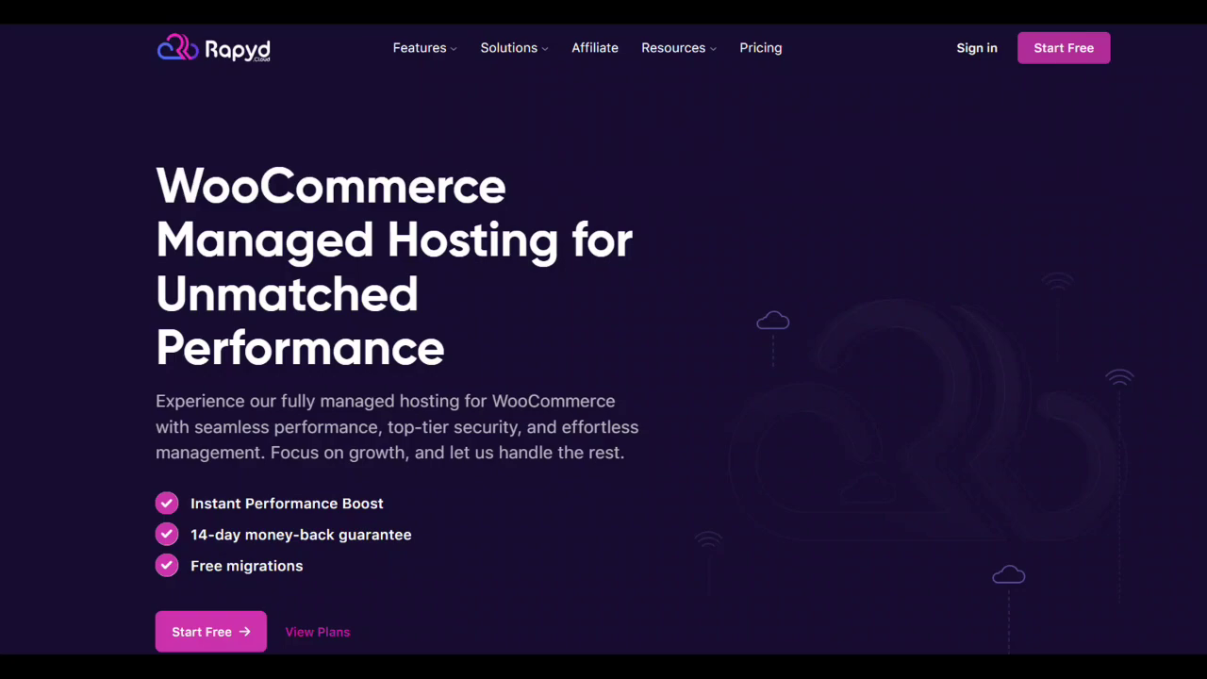
pyautogui.scroll(-5, 604, 340)
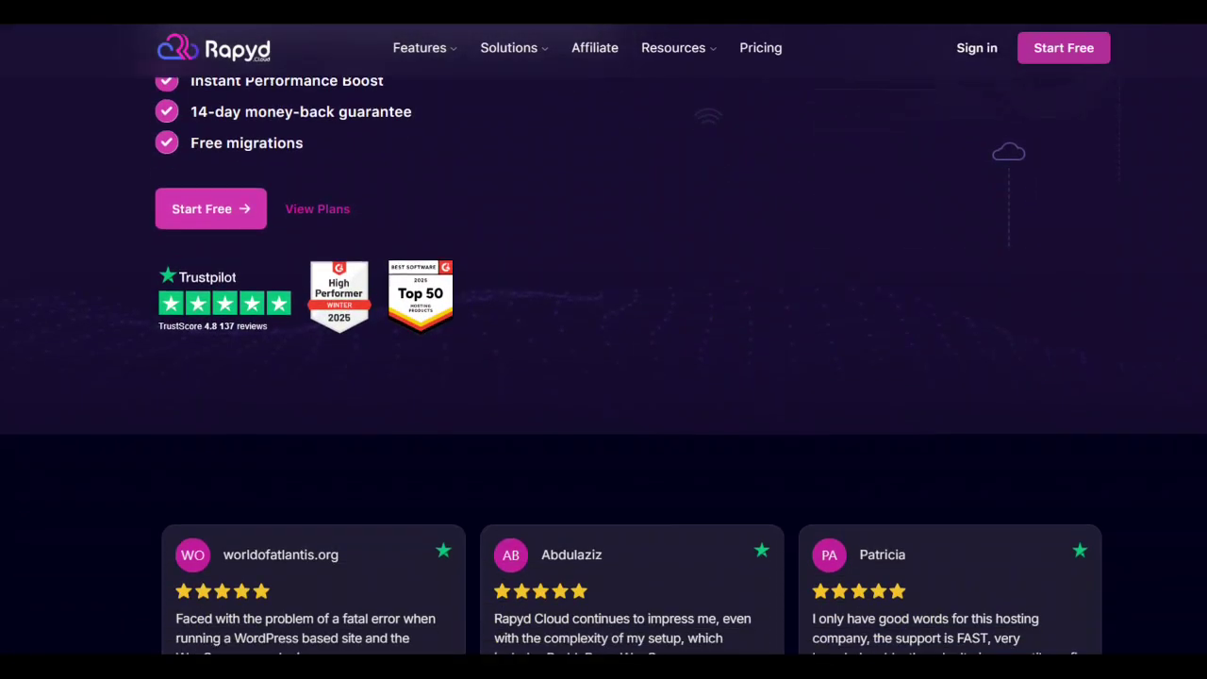
pyautogui.scroll(-20, 604, 340)
pyautogui.scroll(-1, 603, 340)
pyautogui.scroll(2, 603, 340)
pyautogui.scroll(-1, 604, 339)
pyautogui.scroll(1, 603, 340)
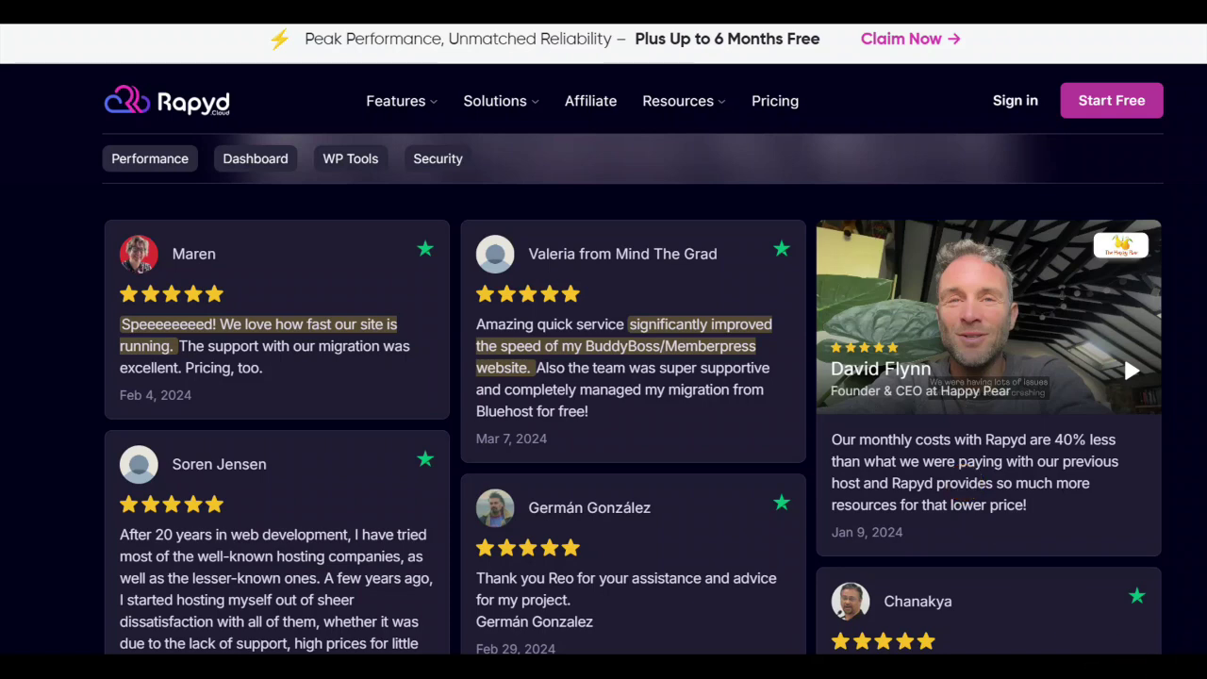
# Step: Read through the customer reviews to the end of the listed testimonials
pyautogui.scroll(-3, 632, 377)
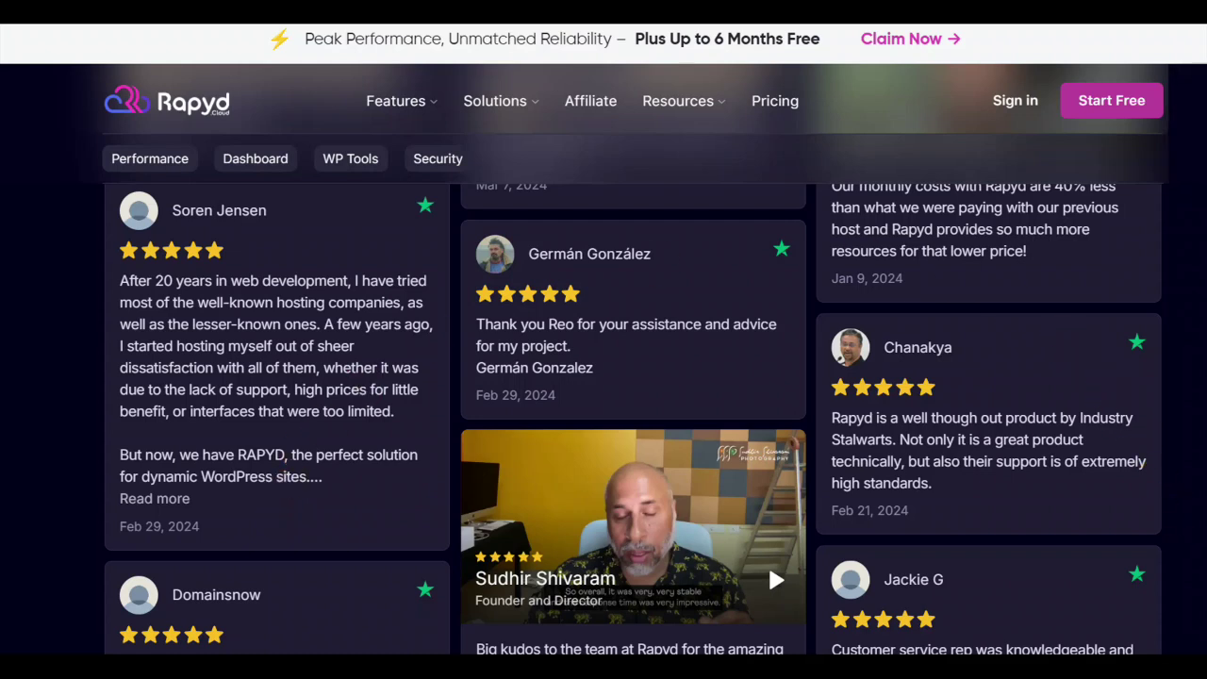
pyautogui.scroll(-3, 646, 358)
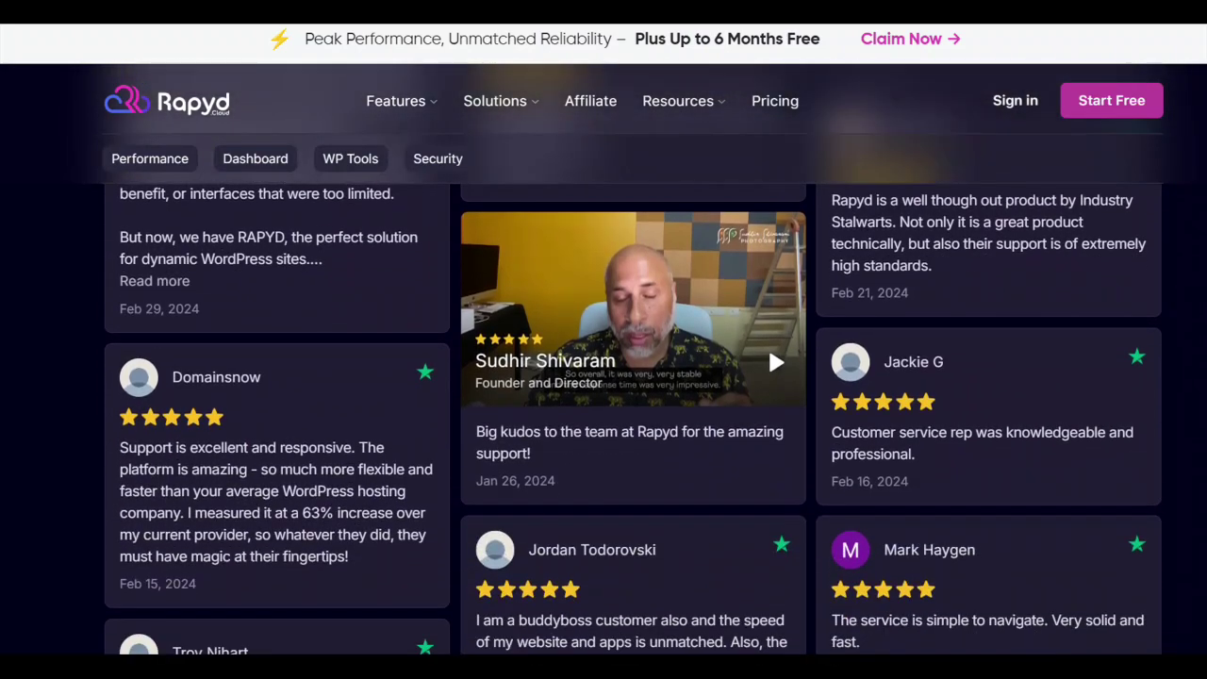
pyautogui.scroll(-2, 646, 358)
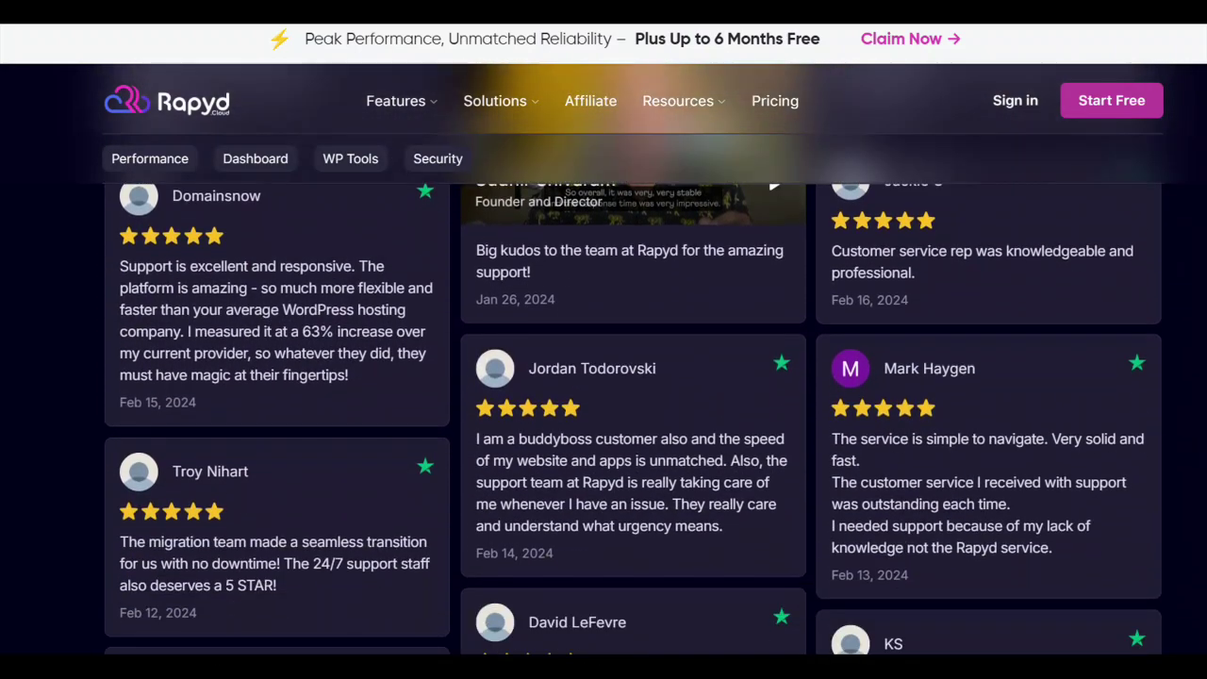
pyautogui.scroll(-4, 646, 358)
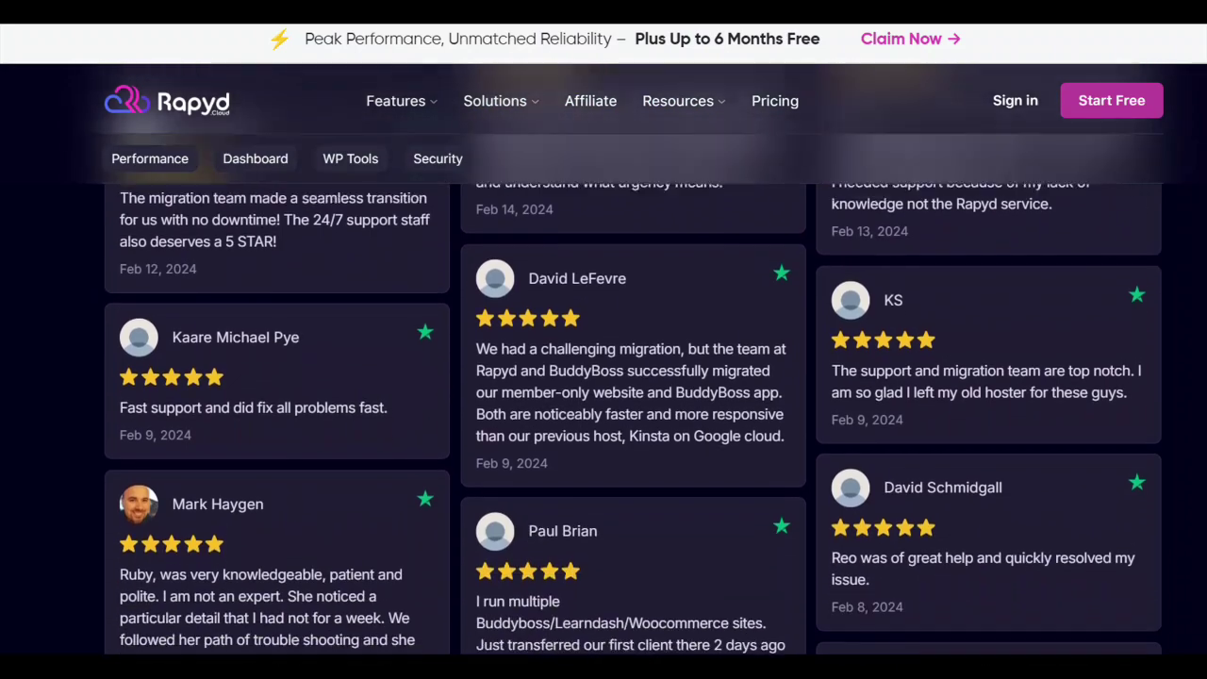
pyautogui.scroll(-4, 646, 358)
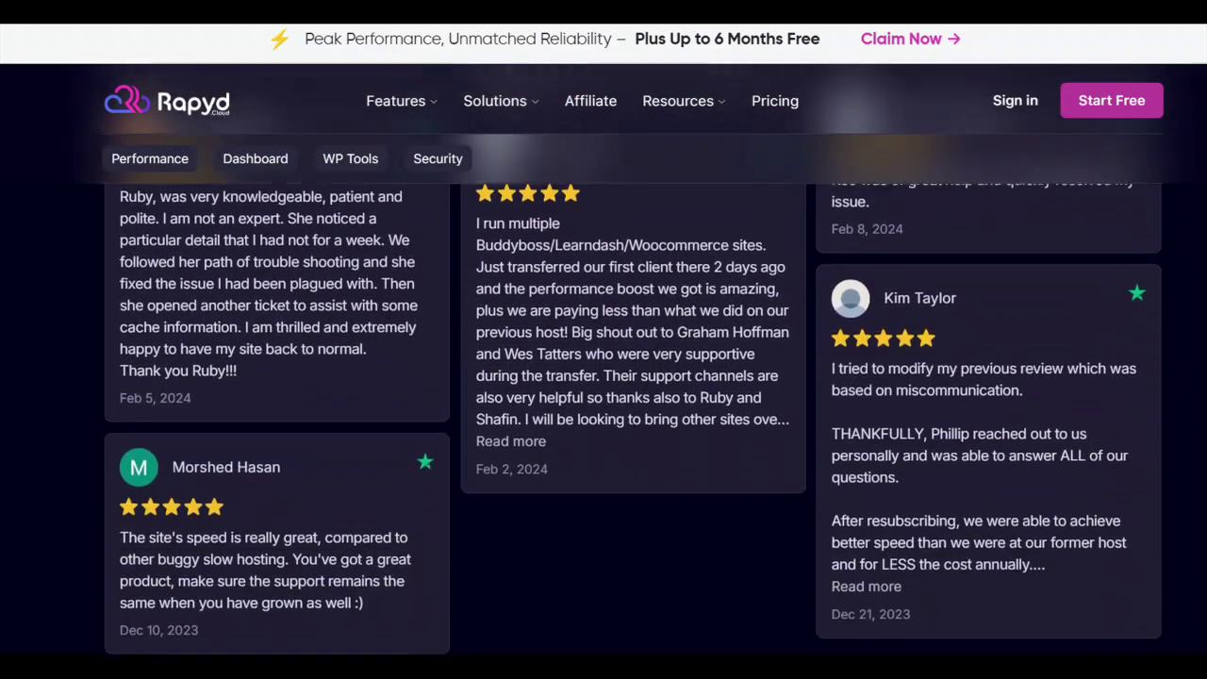
pyautogui.scroll(-2, 646, 359)
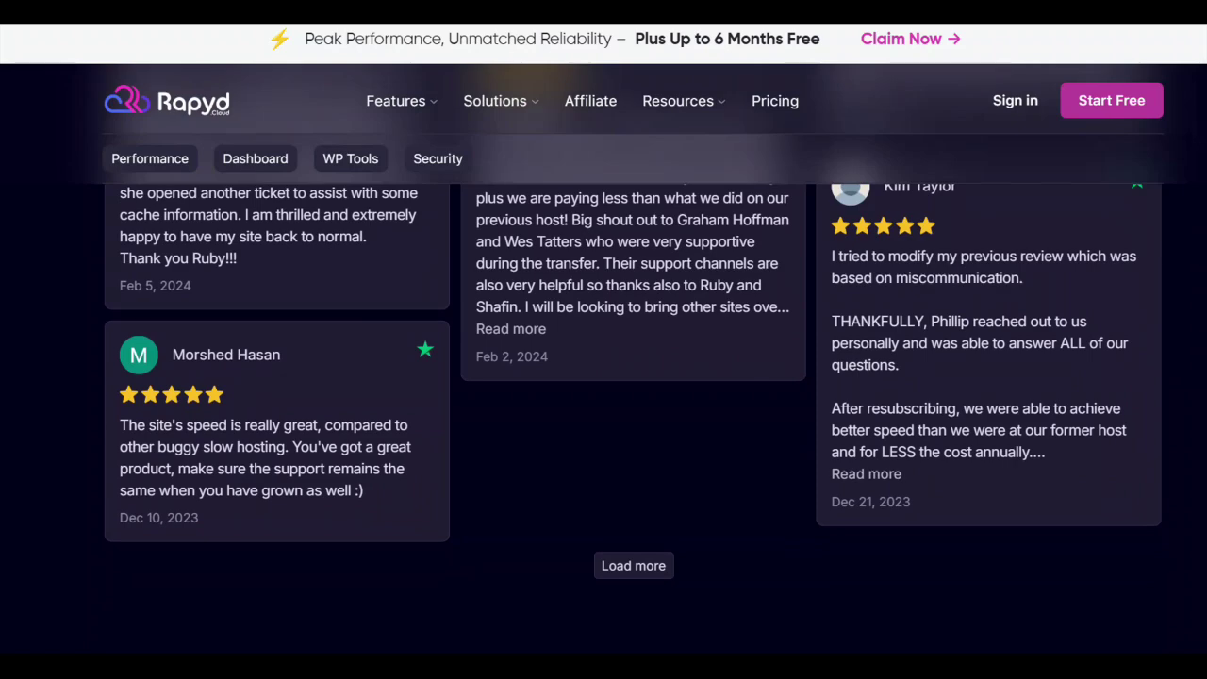
pyautogui.scroll(-12, 646, 358)
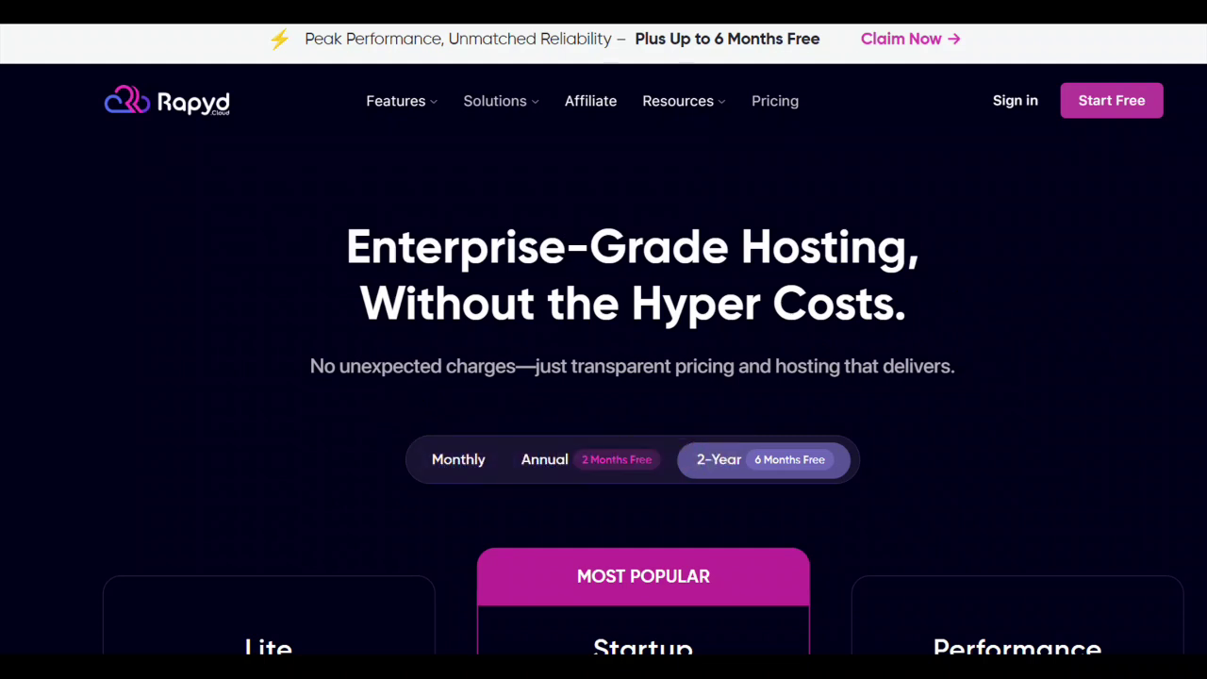
# Step: Examine the Lite, Startup and Performance plan cards and their prices under 2-Year billing on the pricing page
pyautogui.scroll(-1, 643, 433)
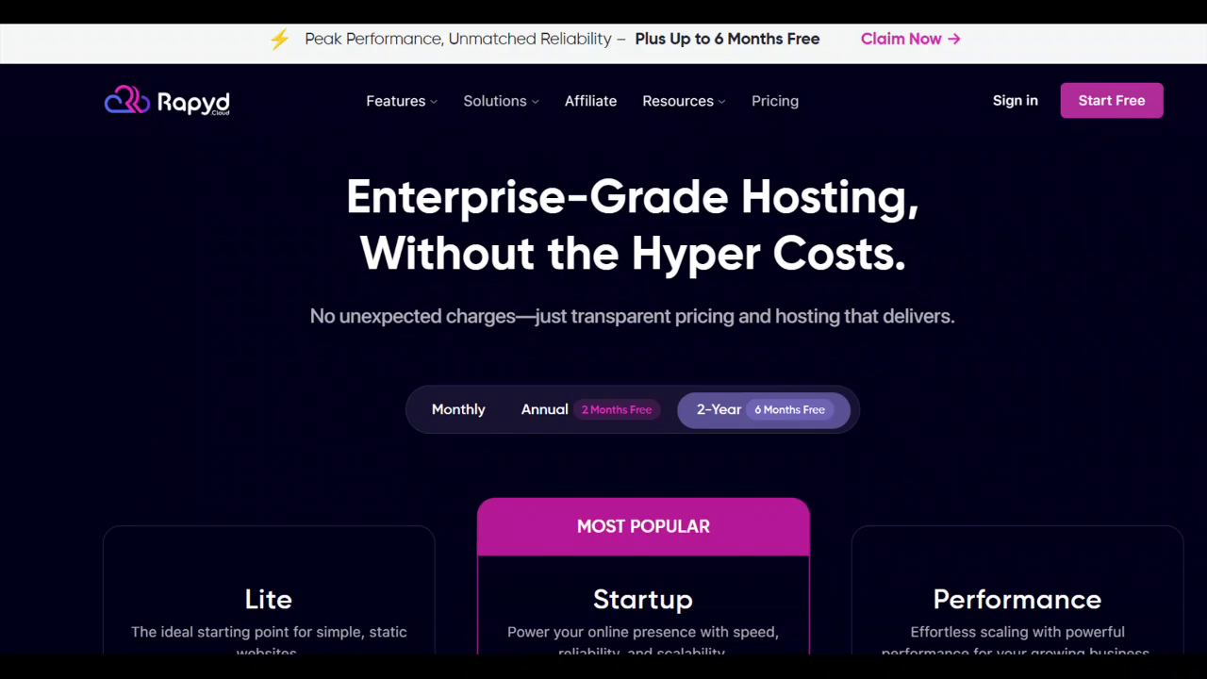
pyautogui.scroll(-5, 643, 406)
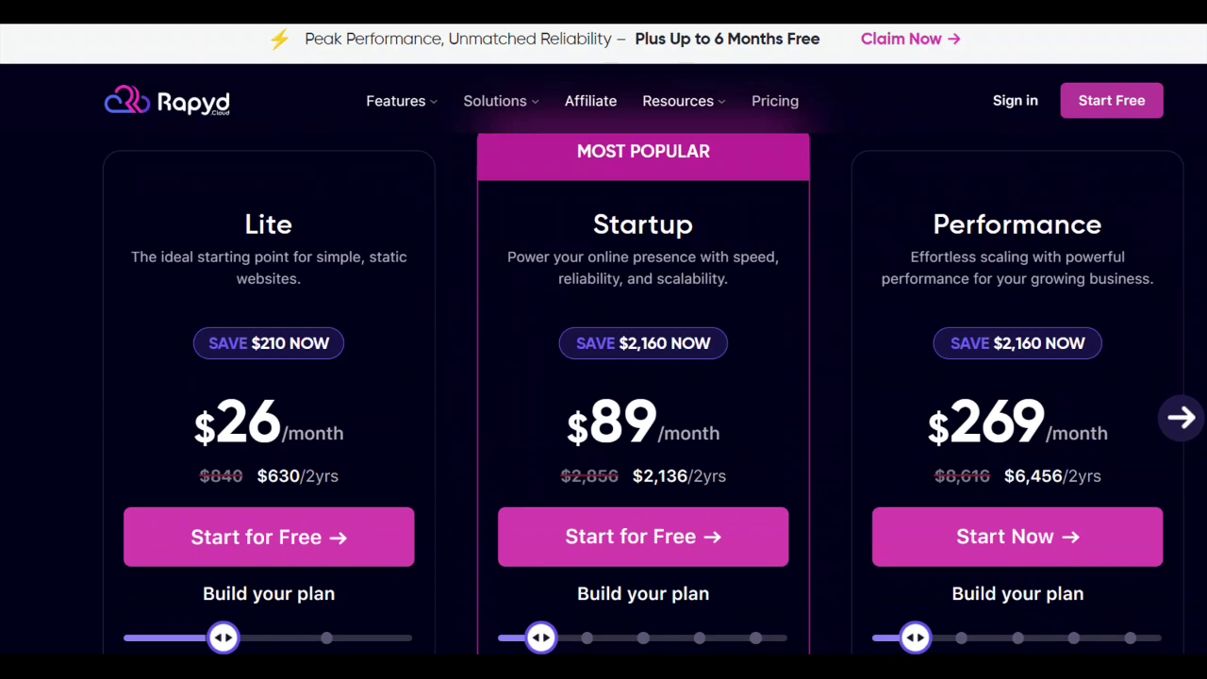
pyautogui.scroll(1, 643, 405)
pyautogui.scroll(-1, 644, 405)
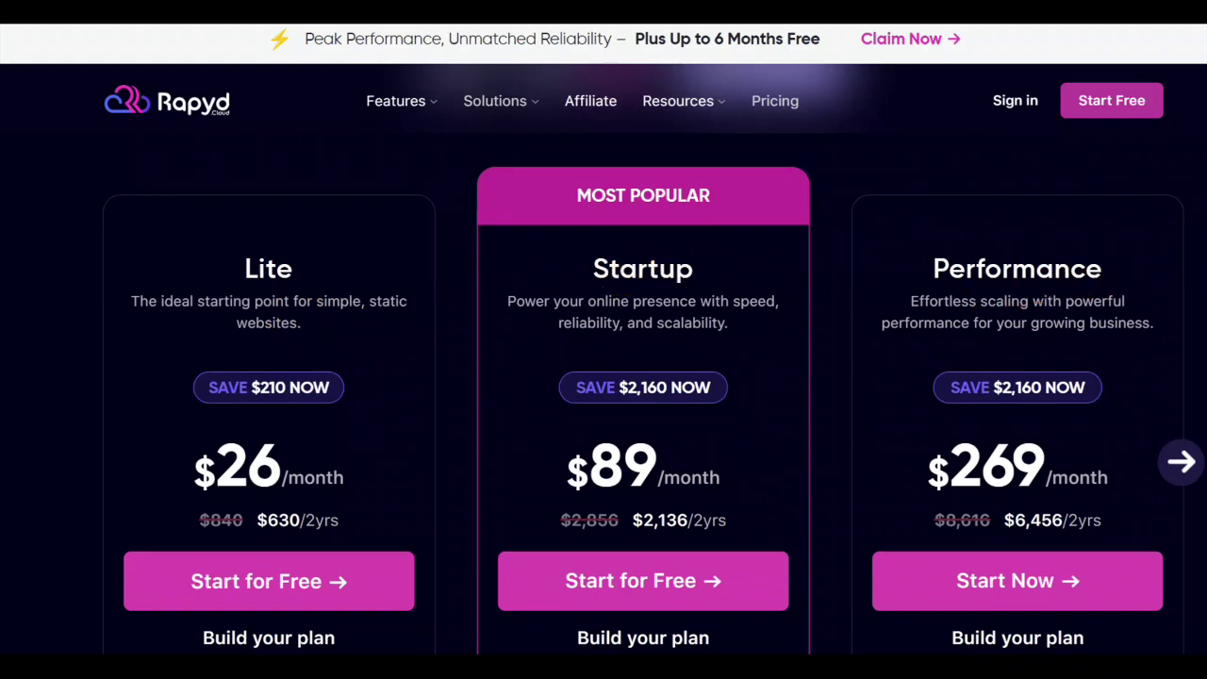
pyautogui.scroll(-1, 643, 405)
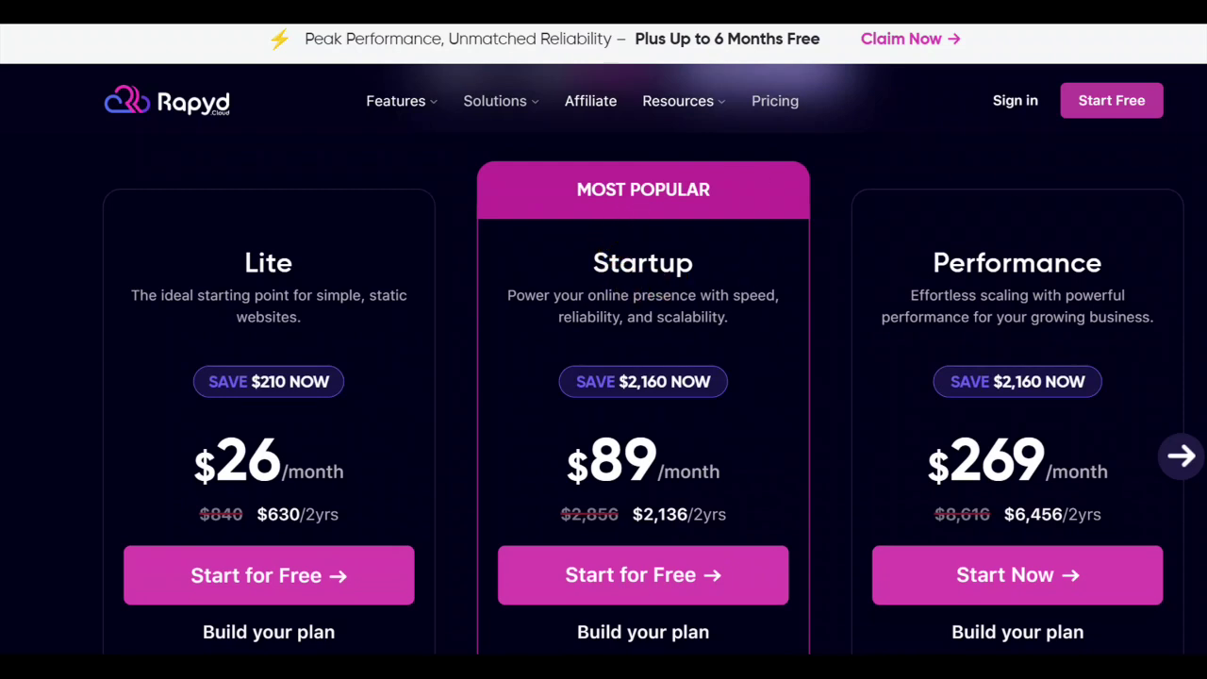
pyautogui.scroll(2, 654, 352)
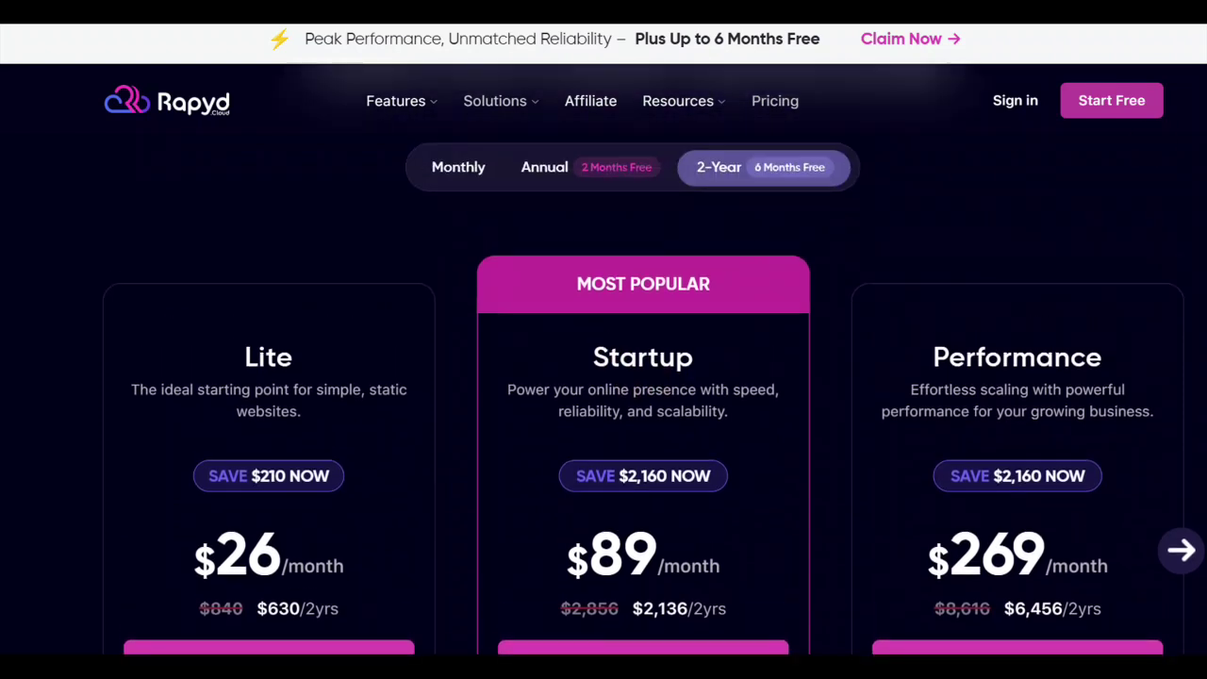
# Step: Compare the plan prices under Monthly, Annual and 2-Year billing, finishing on 2-Year
pyautogui.click(468, 169)
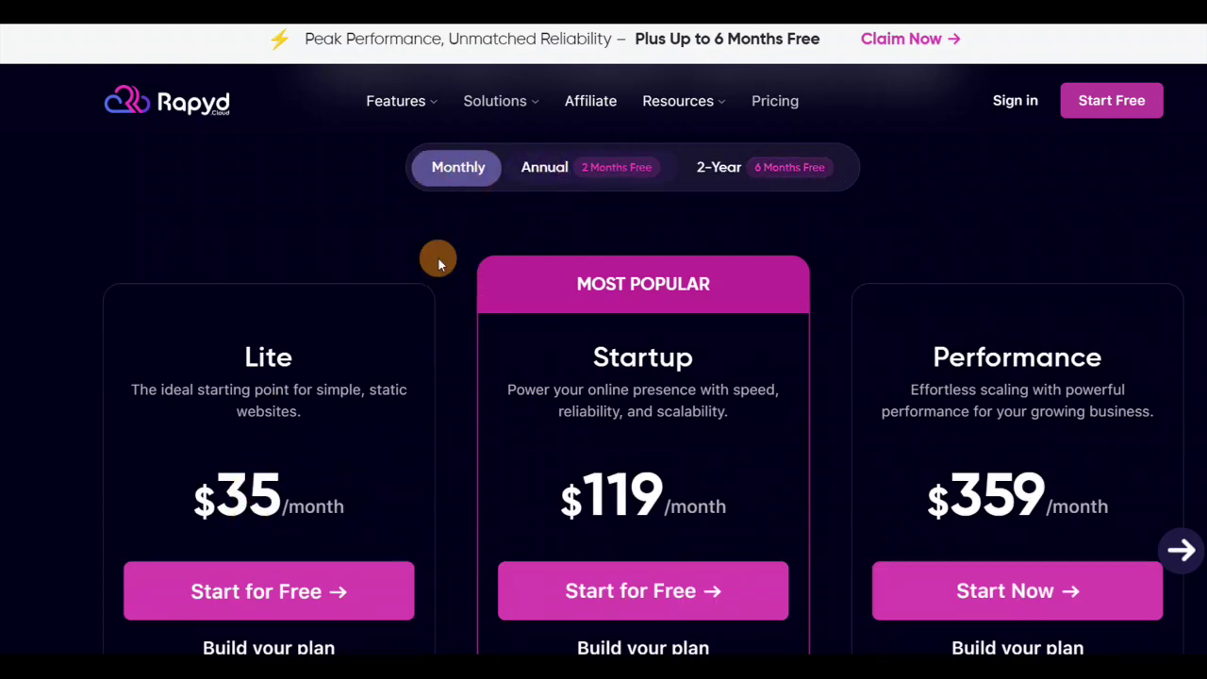
pyautogui.click(565, 171)
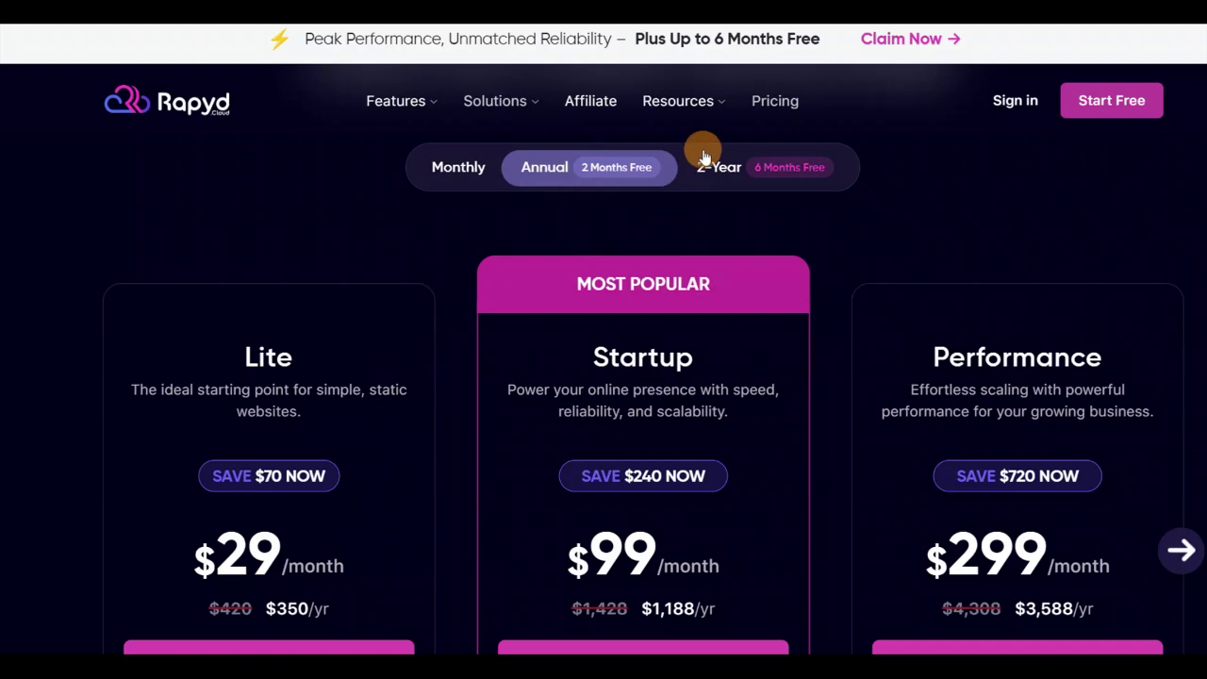
pyautogui.click(755, 168)
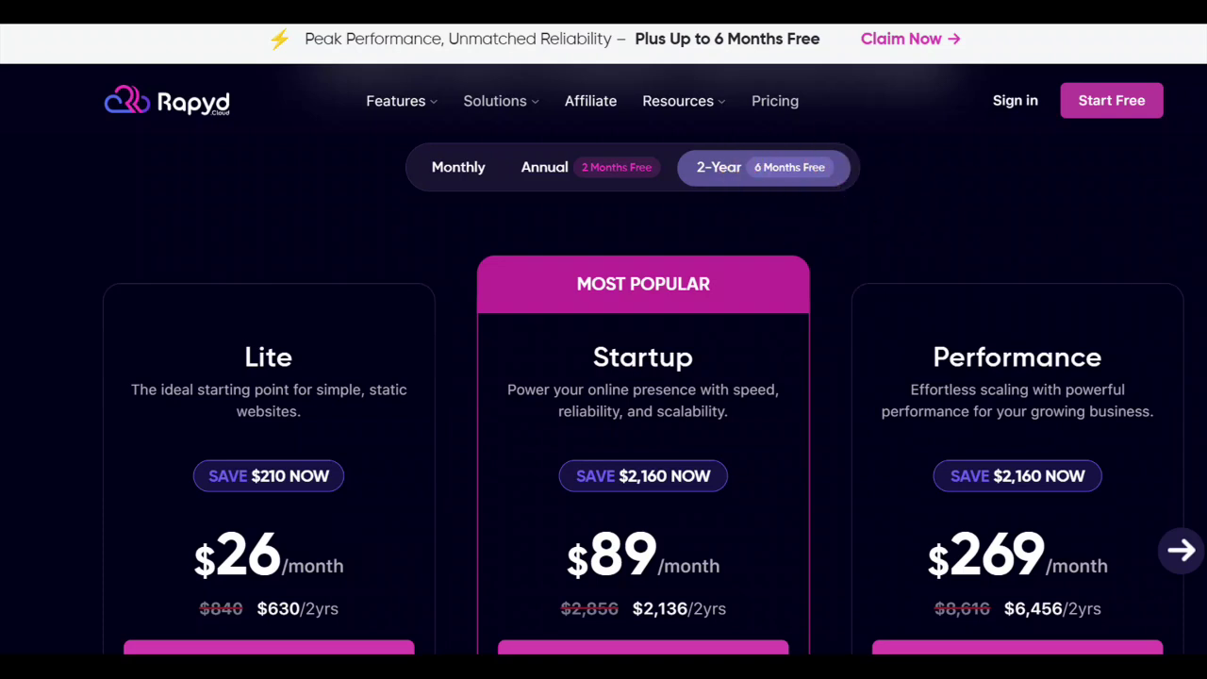
# Step: Compare the Lite and Developer tiers' prices and included resources in the first plan card, returning it to Lite
pyautogui.scroll(-3, 643, 377)
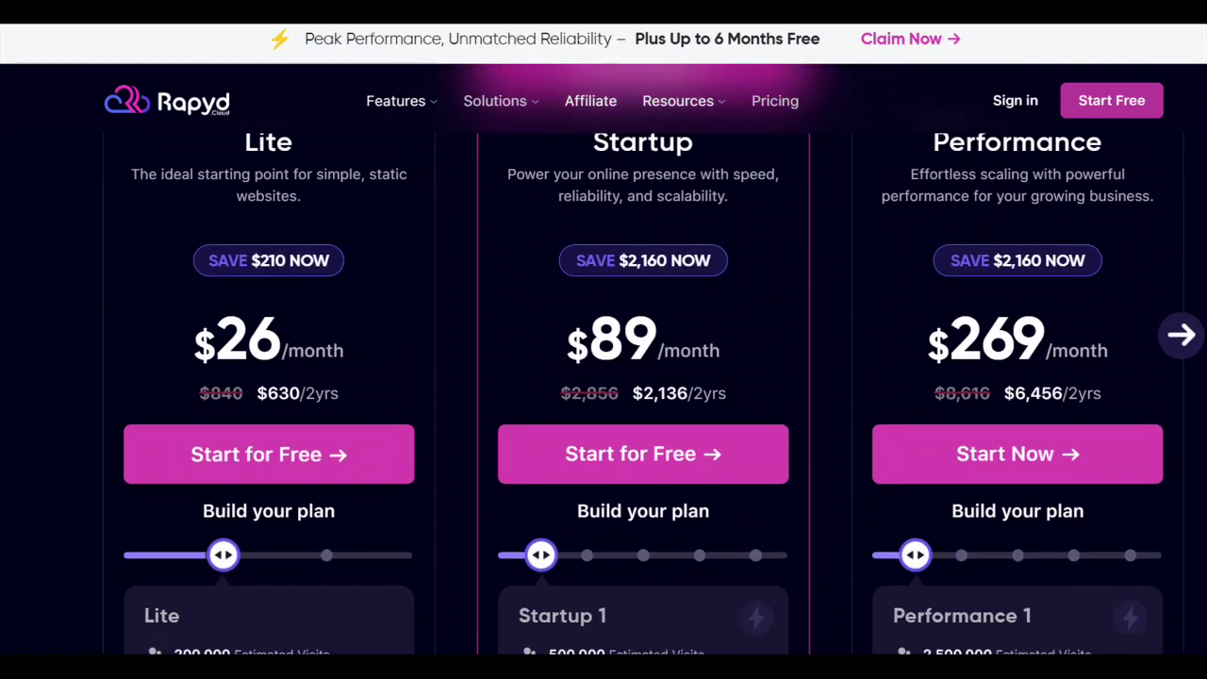
pyautogui.scroll(2, 643, 378)
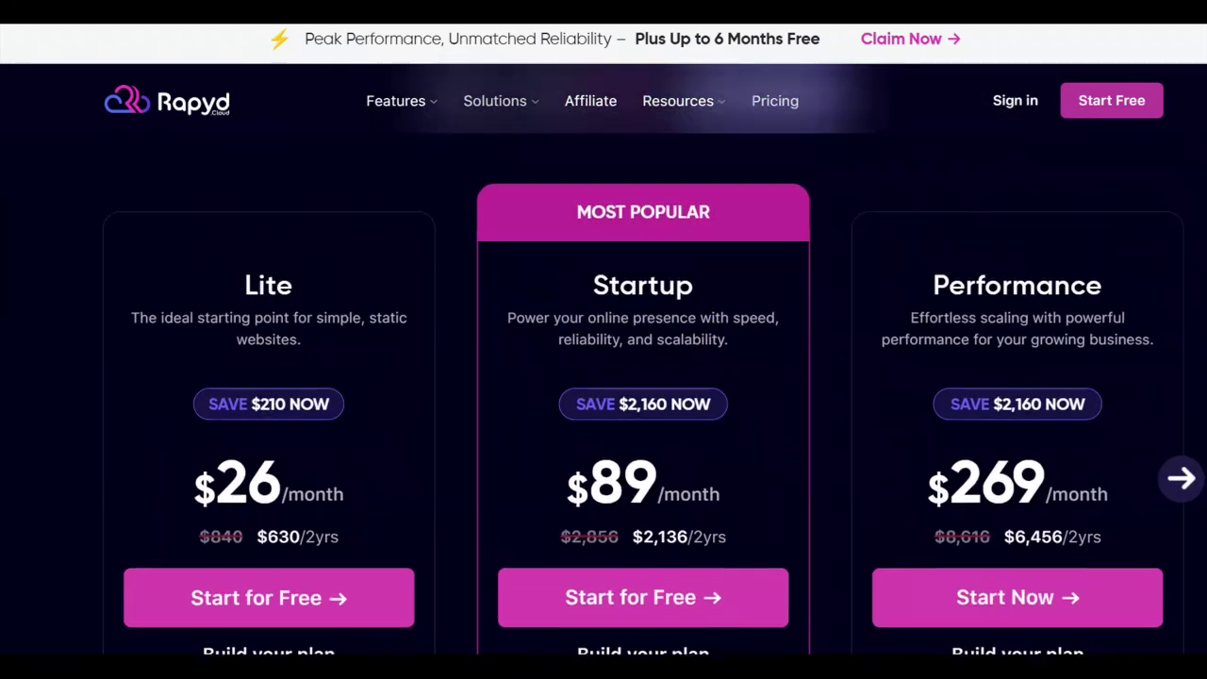
pyautogui.scroll(-1, 643, 378)
pyautogui.scroll(1, 643, 377)
pyautogui.scroll(-2, 643, 377)
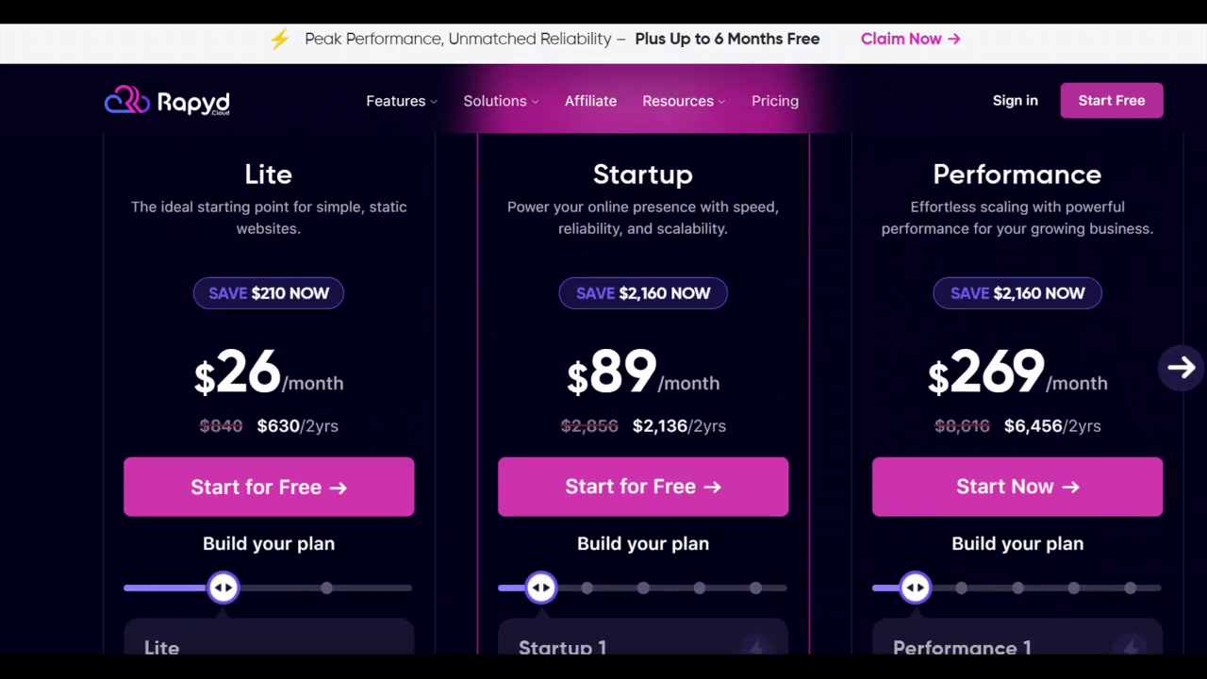
pyautogui.click(224, 577)
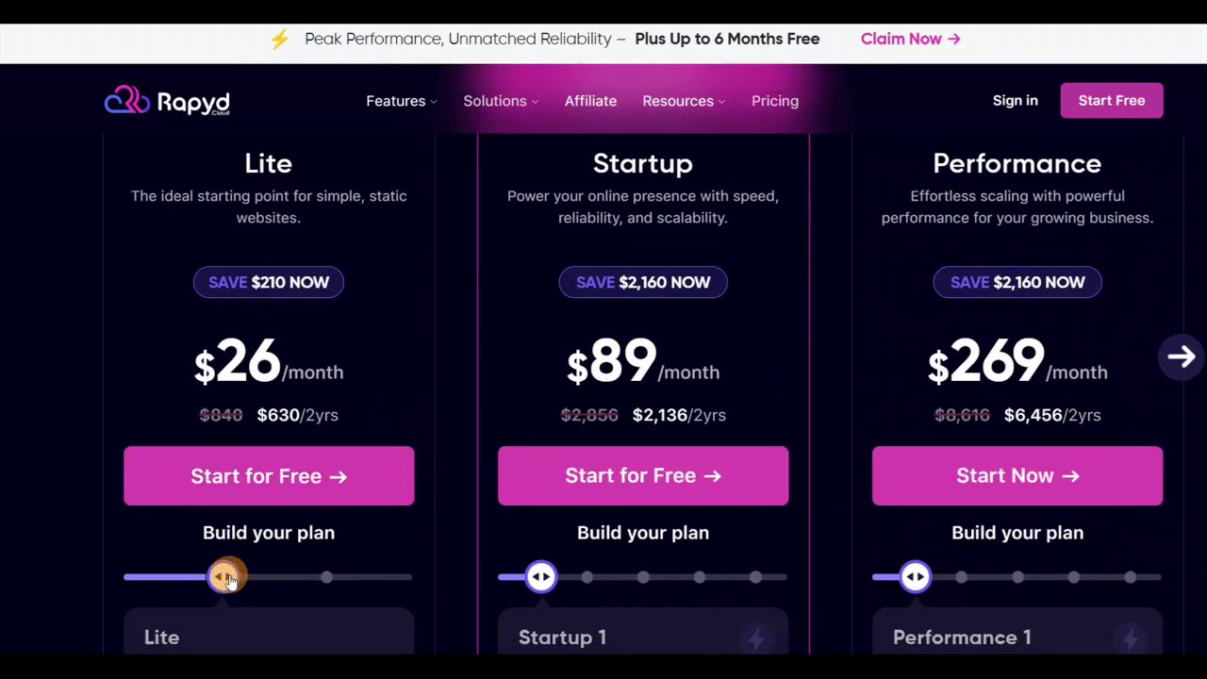
pyautogui.moveTo(228, 580); pyautogui.dragTo(302, 576)
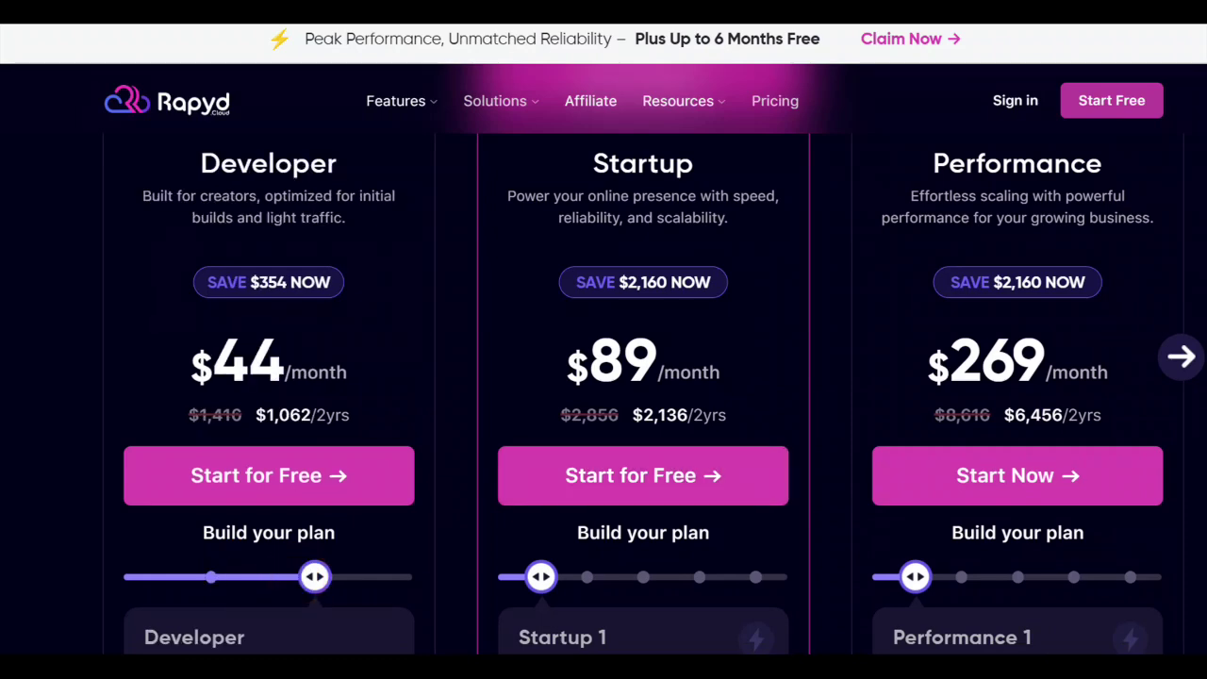
pyautogui.scroll(-3, 643, 378)
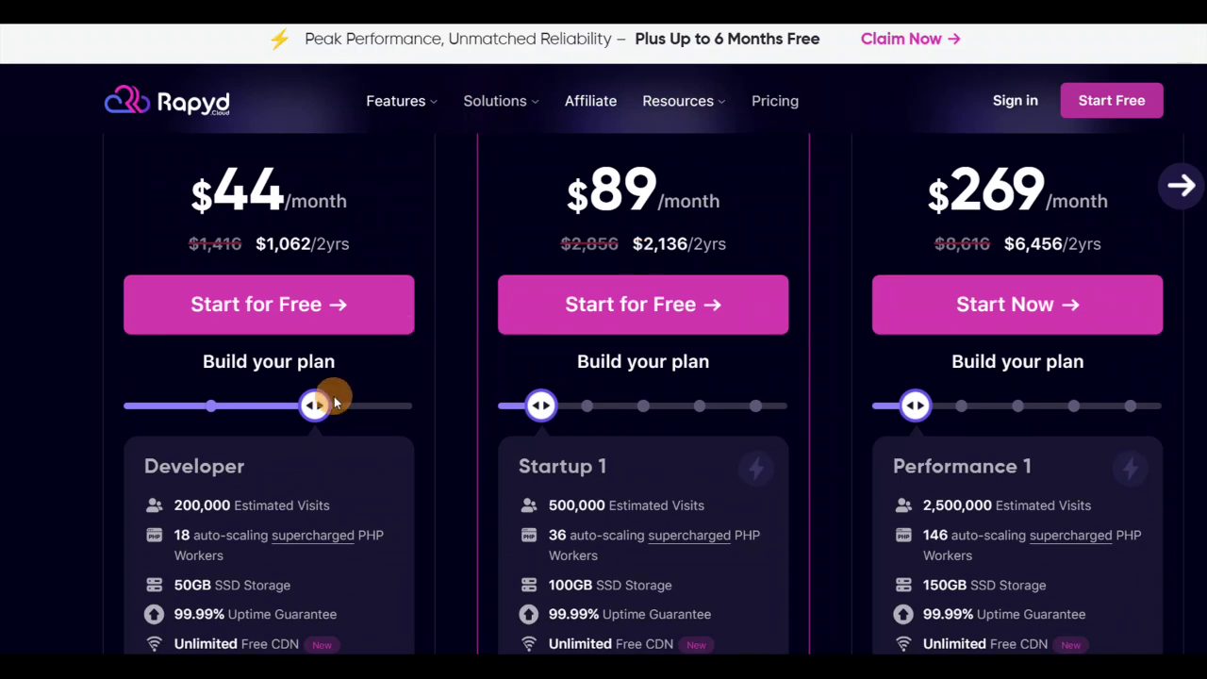
pyautogui.moveTo(314, 407); pyautogui.dragTo(222, 405)
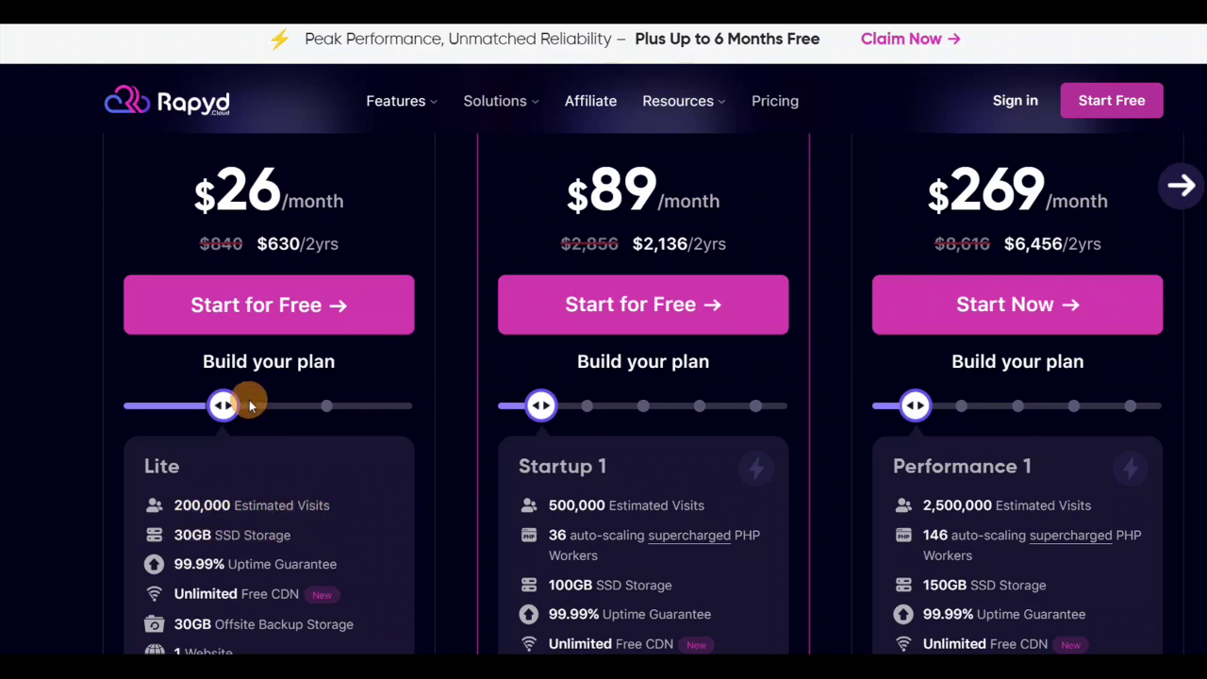
pyautogui.moveTo(224, 408); pyautogui.dragTo(273, 406)
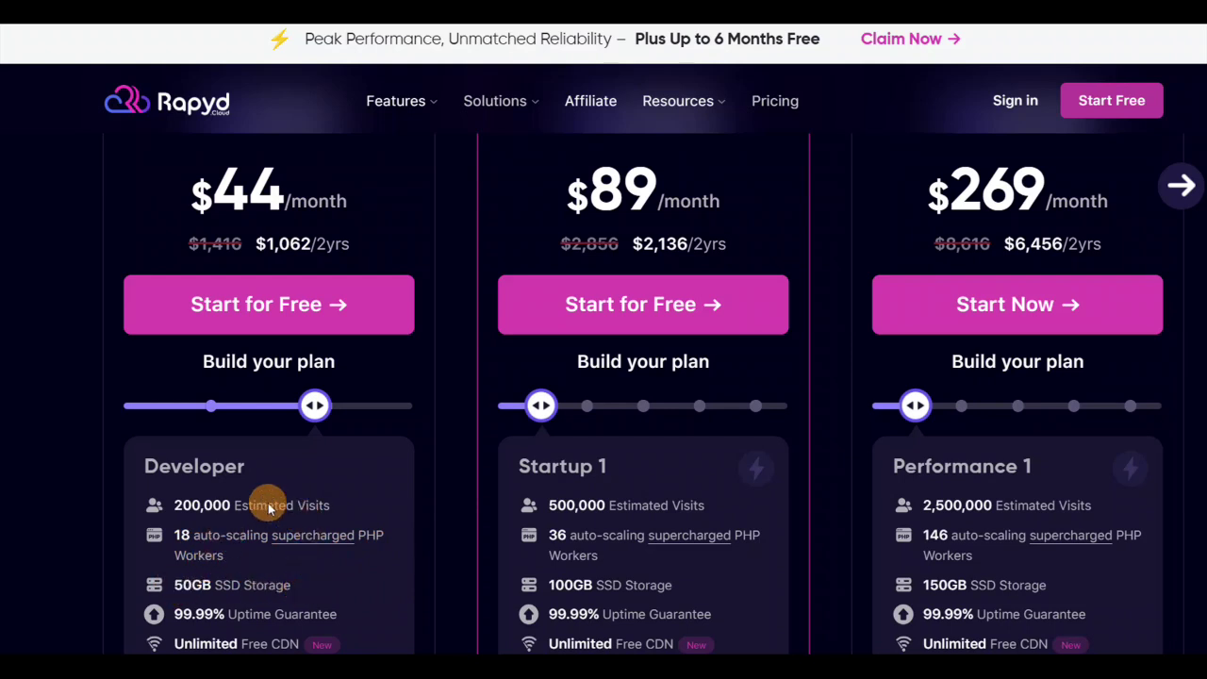
pyautogui.click(542, 415)
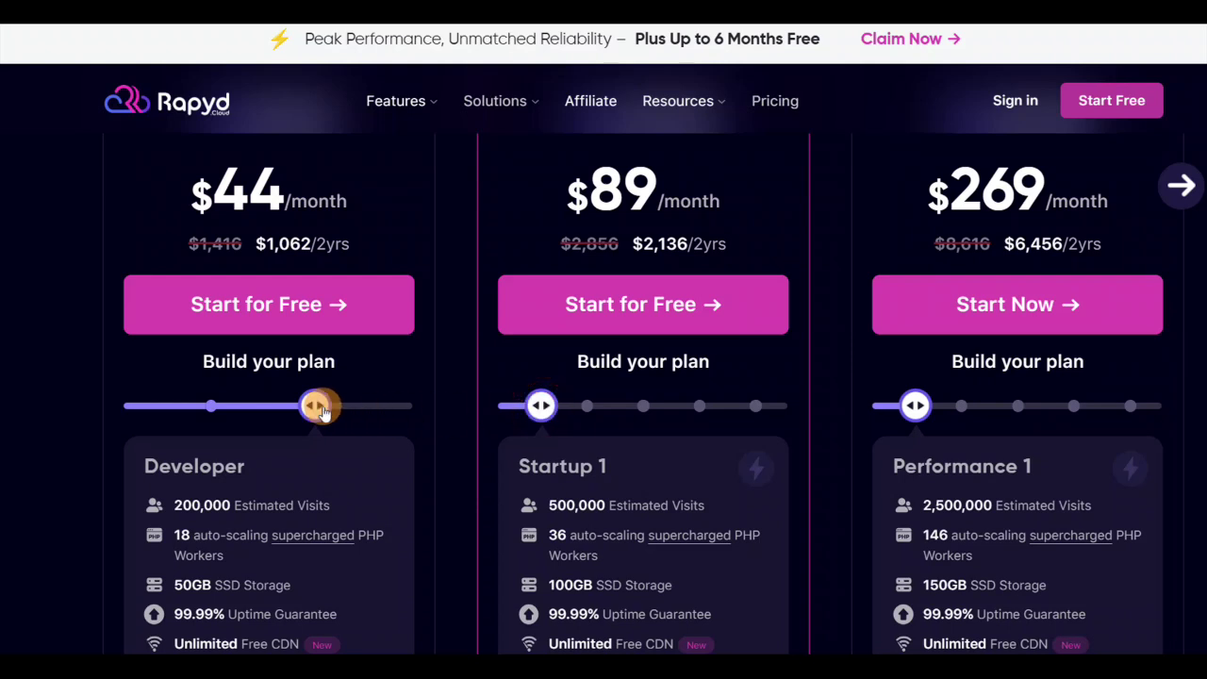
pyautogui.moveTo(312, 408); pyautogui.dragTo(229, 406)
# Step: Compare the Startup plan's tiers from Startup 2 through Startup 5, then return it to Startup 1
pyautogui.moveTo(550, 415); pyautogui.dragTo(568, 411)
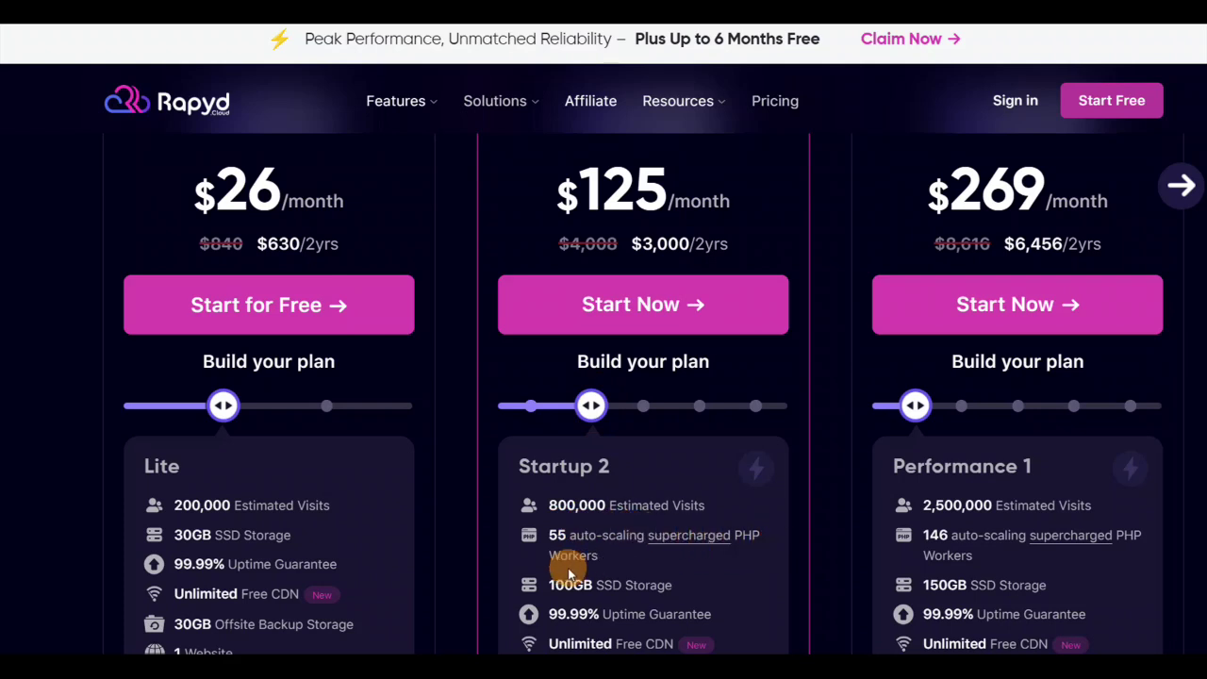
pyautogui.moveTo(589, 403); pyautogui.dragTo(641, 407)
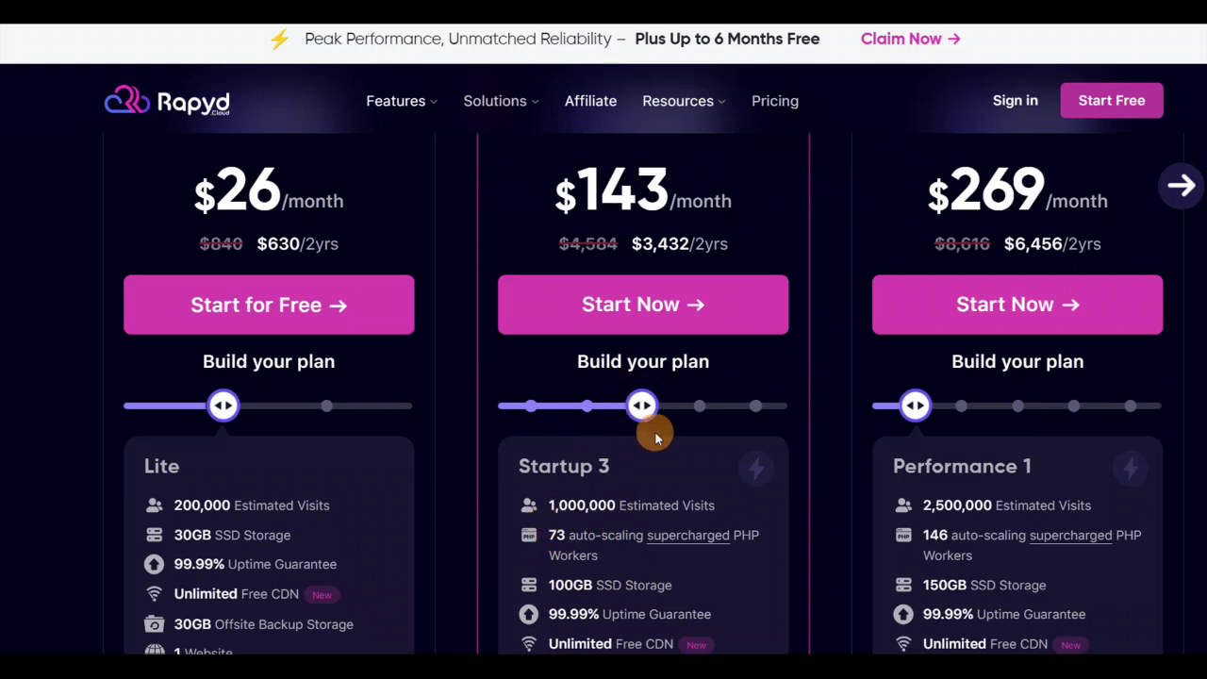
pyautogui.moveTo(647, 402); pyautogui.dragTo(685, 405)
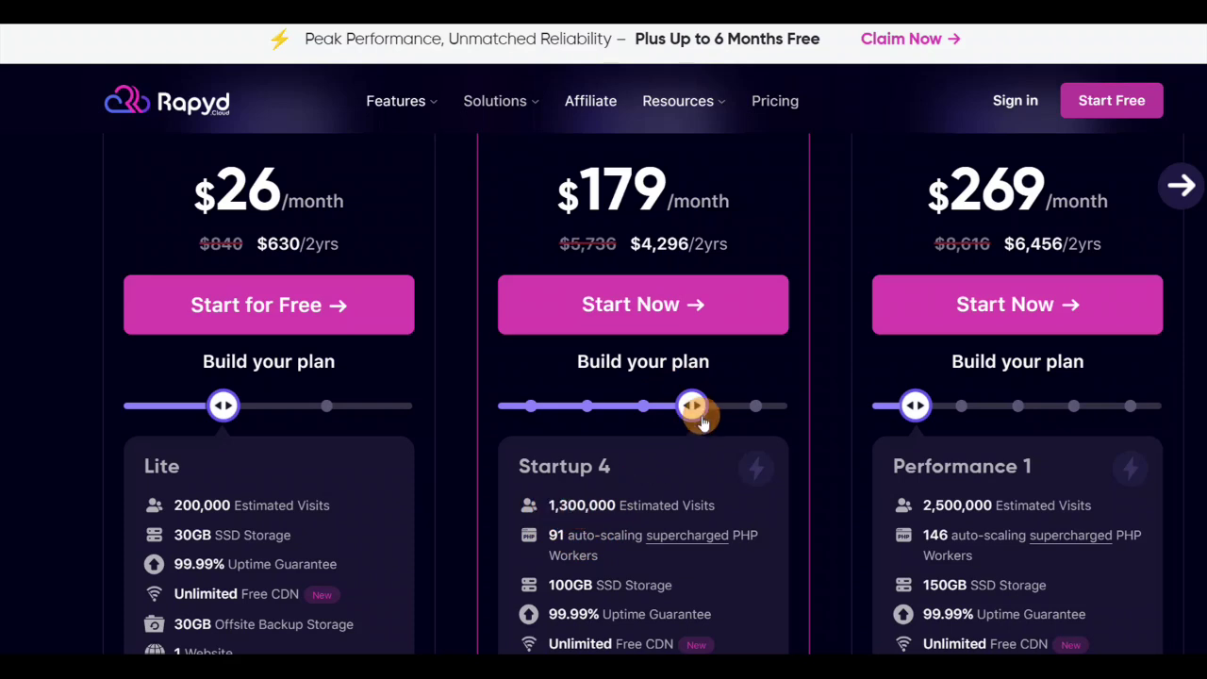
pyautogui.moveTo(693, 406); pyautogui.dragTo(768, 421)
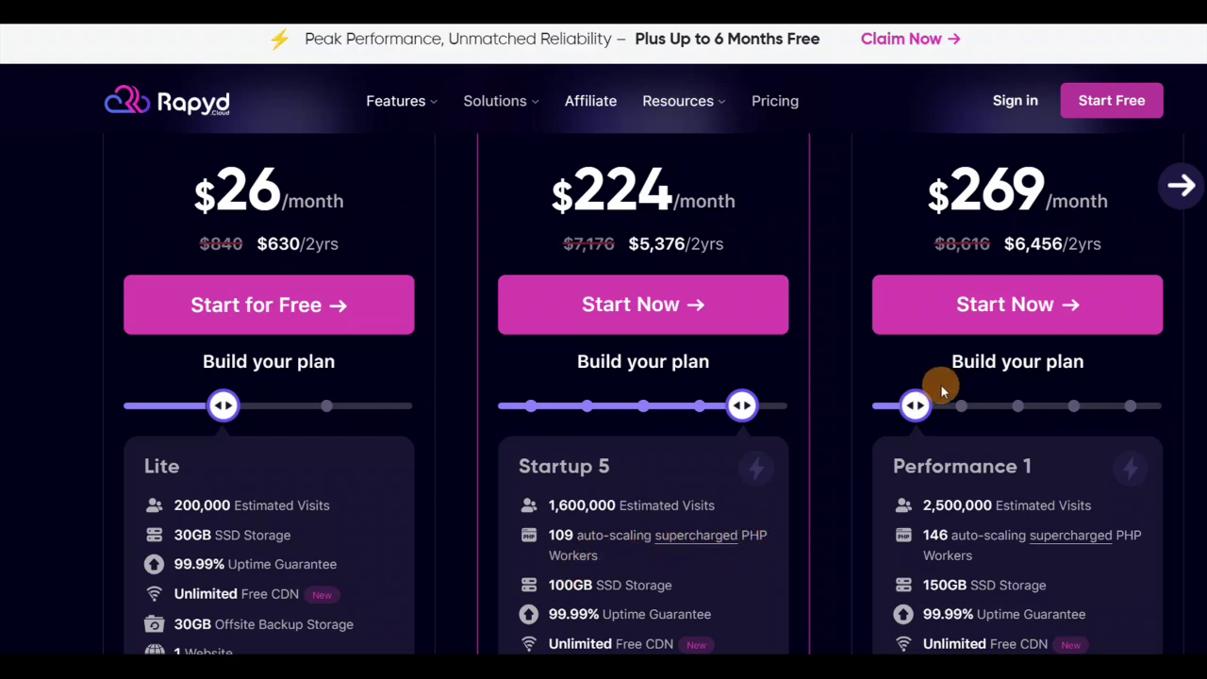
pyautogui.moveTo(748, 405); pyautogui.dragTo(695, 407)
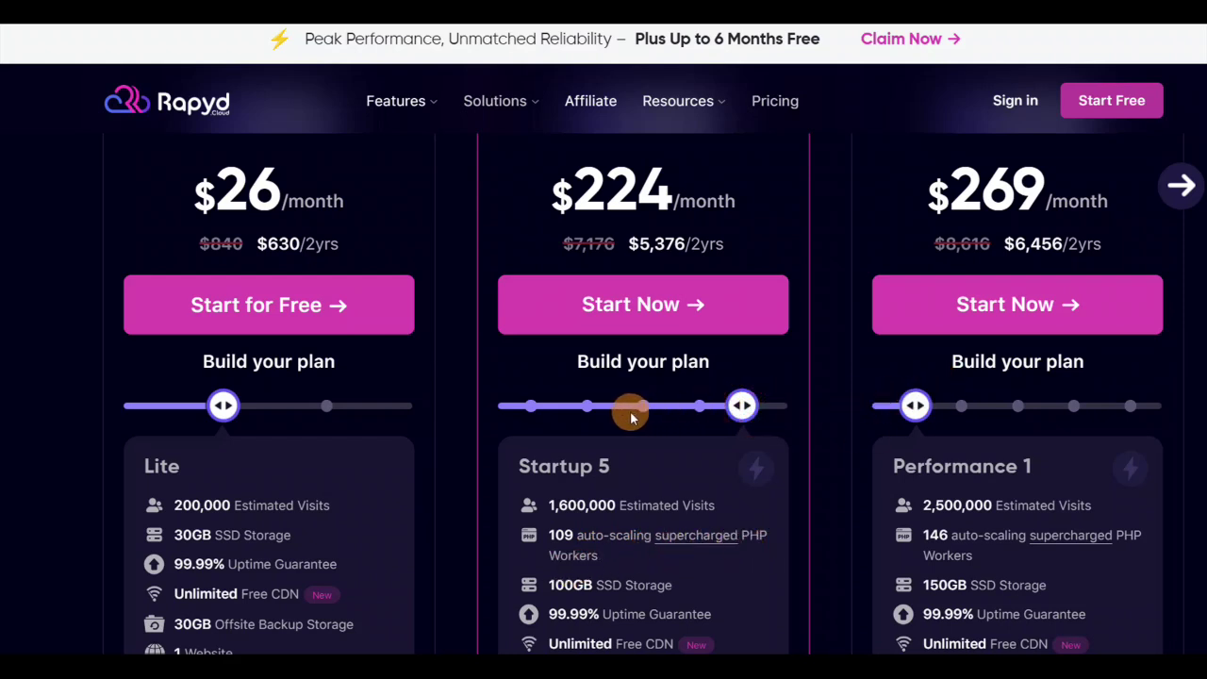
pyautogui.moveTo(741, 407); pyautogui.dragTo(536, 405)
# Step: Compare the Performance plan's tiers from Performance 2 through Performance 5, checking each tier's price and included resources
pyautogui.moveTo(915, 400); pyautogui.dragTo(973, 406)
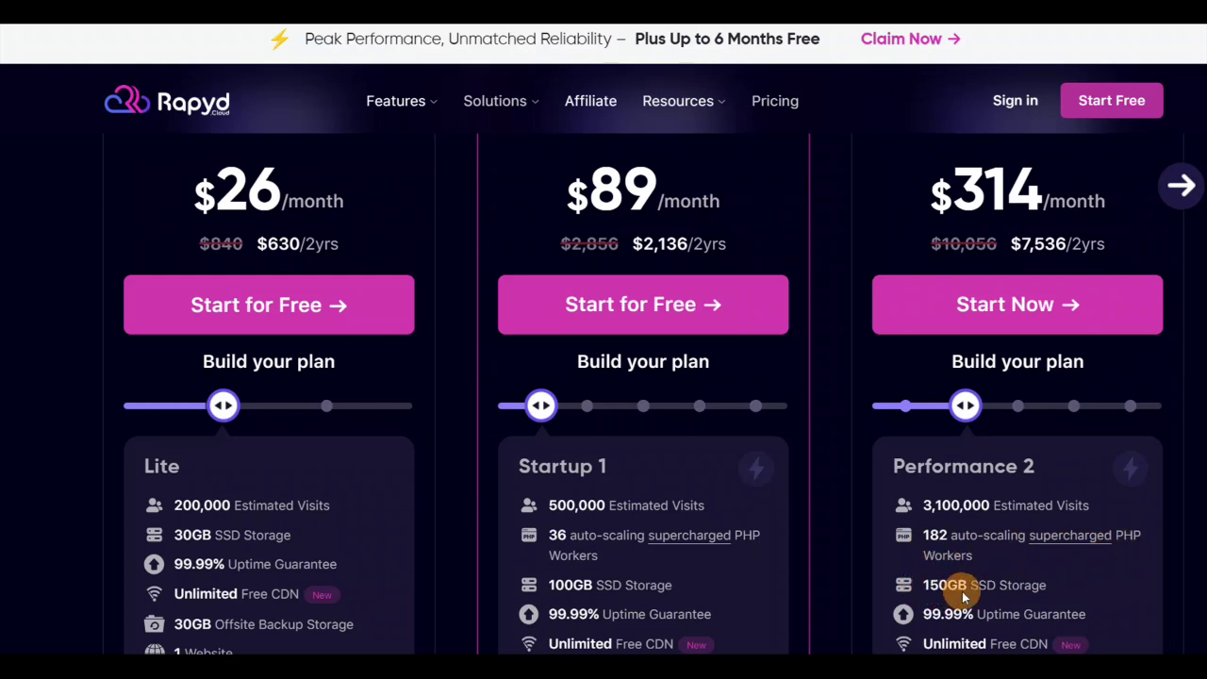
pyautogui.moveTo(962, 406); pyautogui.dragTo(998, 418)
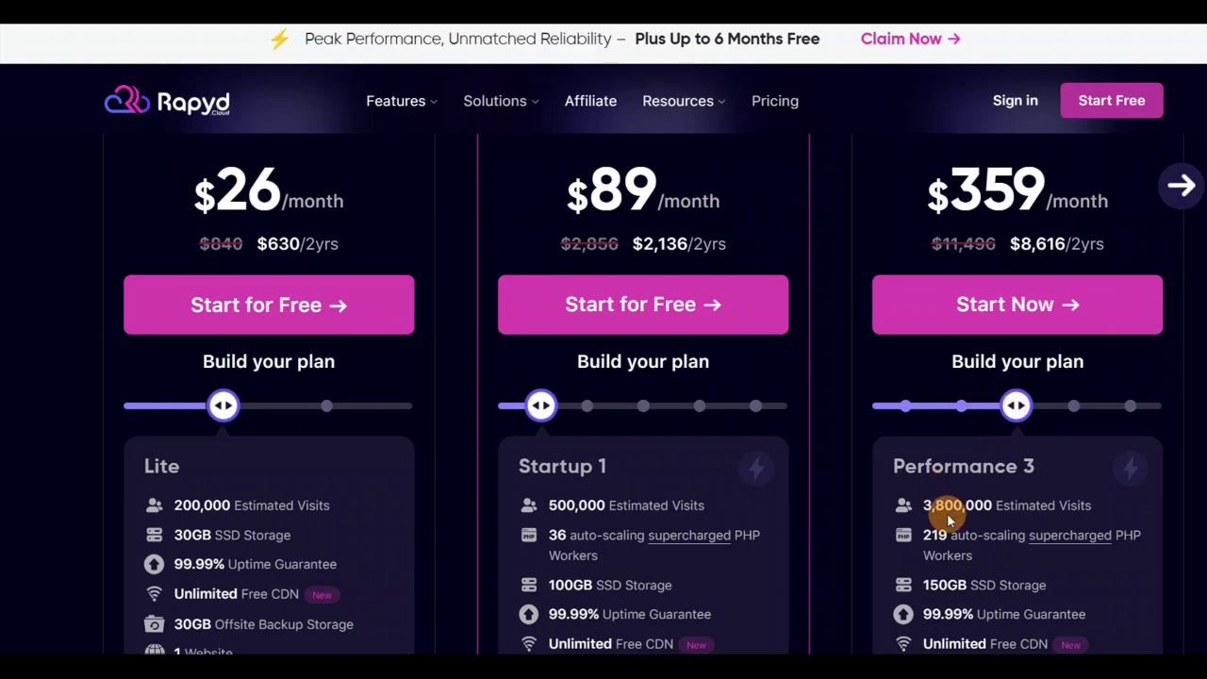
pyautogui.moveTo(1020, 407); pyautogui.dragTo(1058, 407)
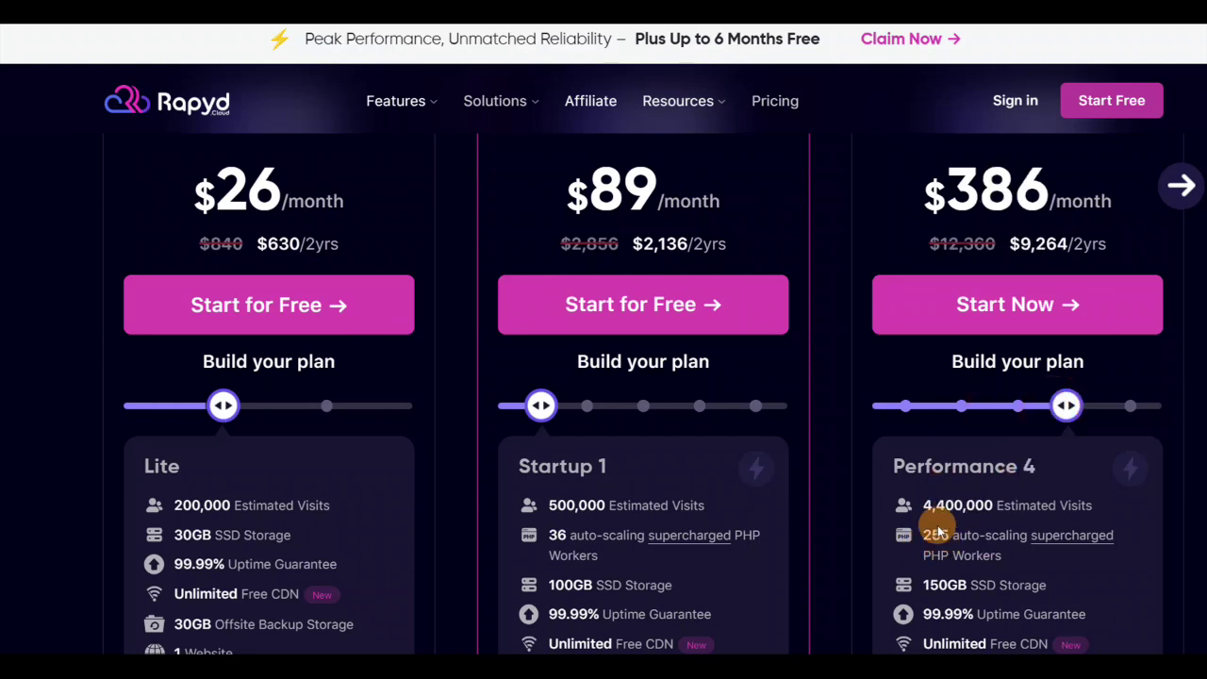
pyautogui.moveTo(1087, 418); pyautogui.dragTo(1114, 408)
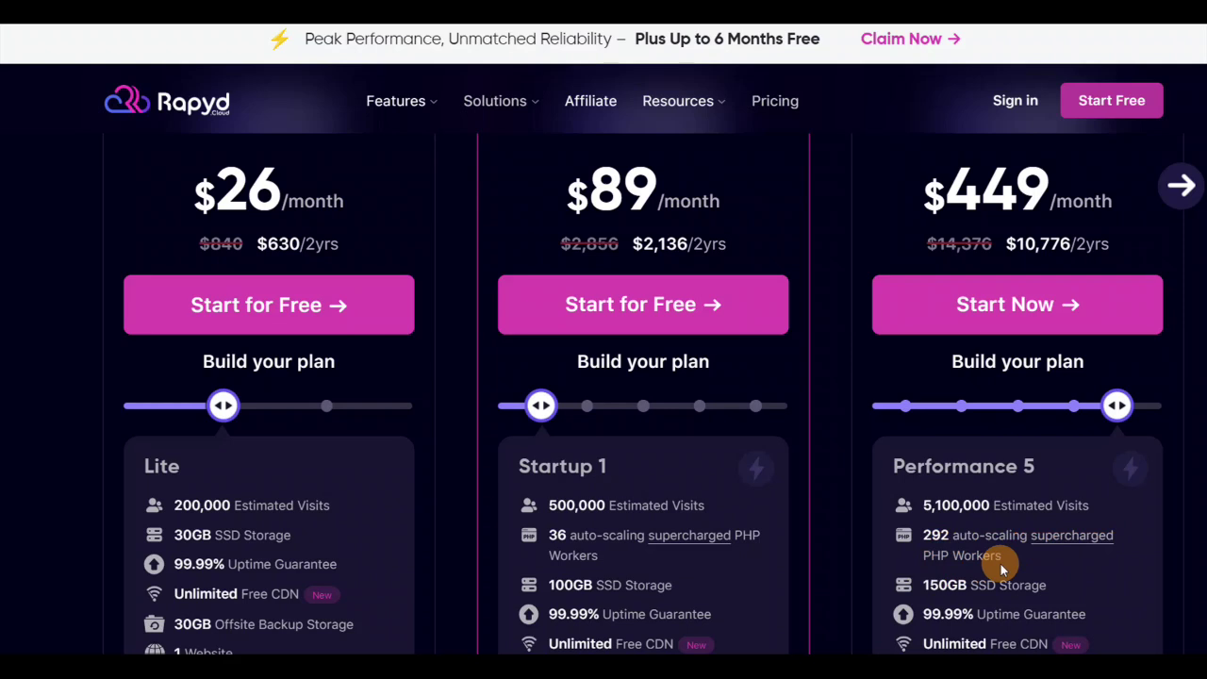
# Step: Examine the included features under each plan card and the list of features shared by all managed hosting plans
pyautogui.scroll(-3, 981, 459)
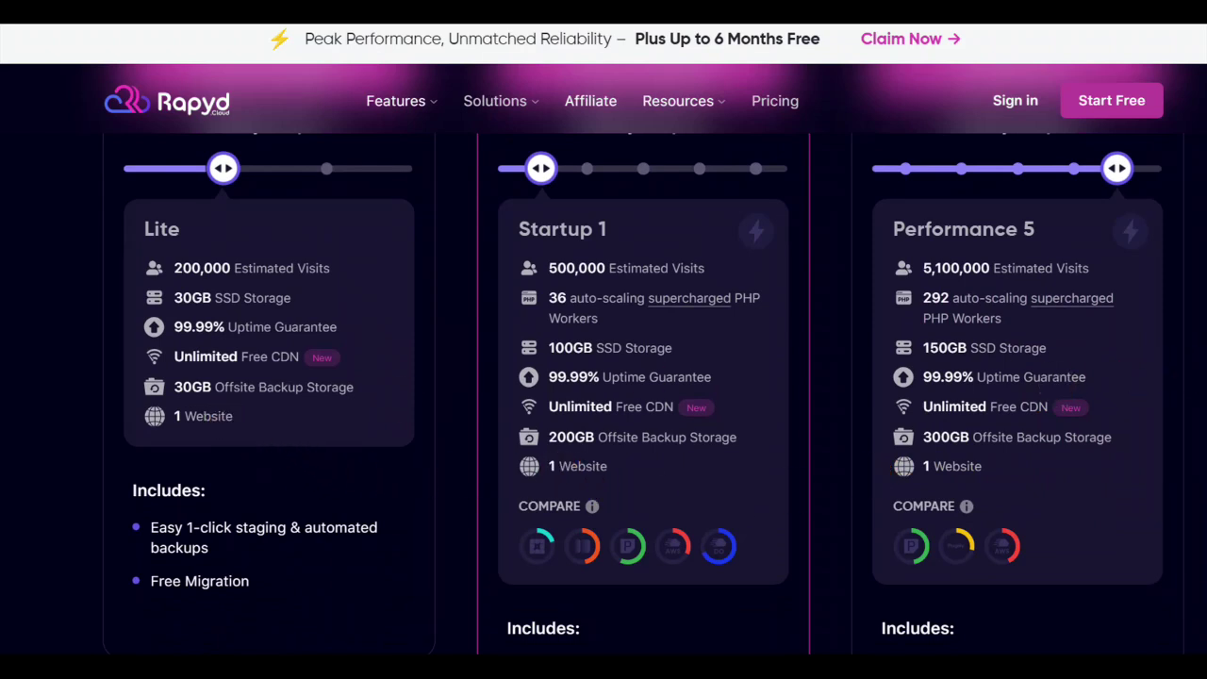
pyautogui.scroll(-5, 641, 378)
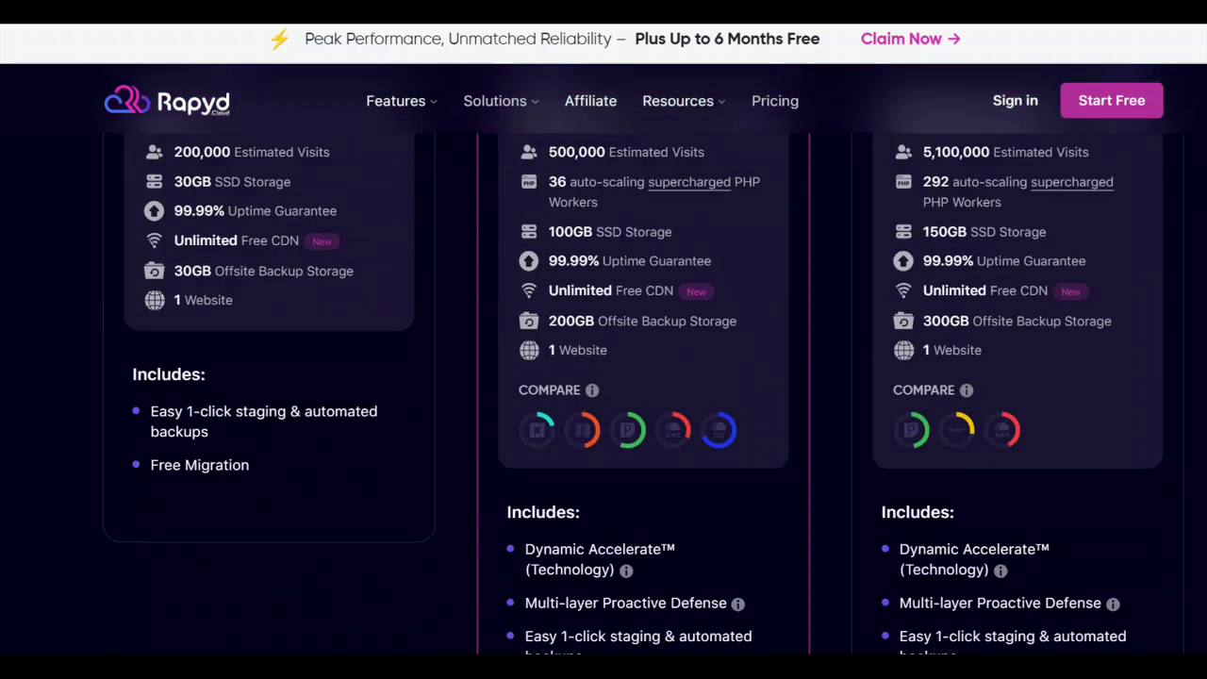
pyautogui.scroll(-5, 641, 377)
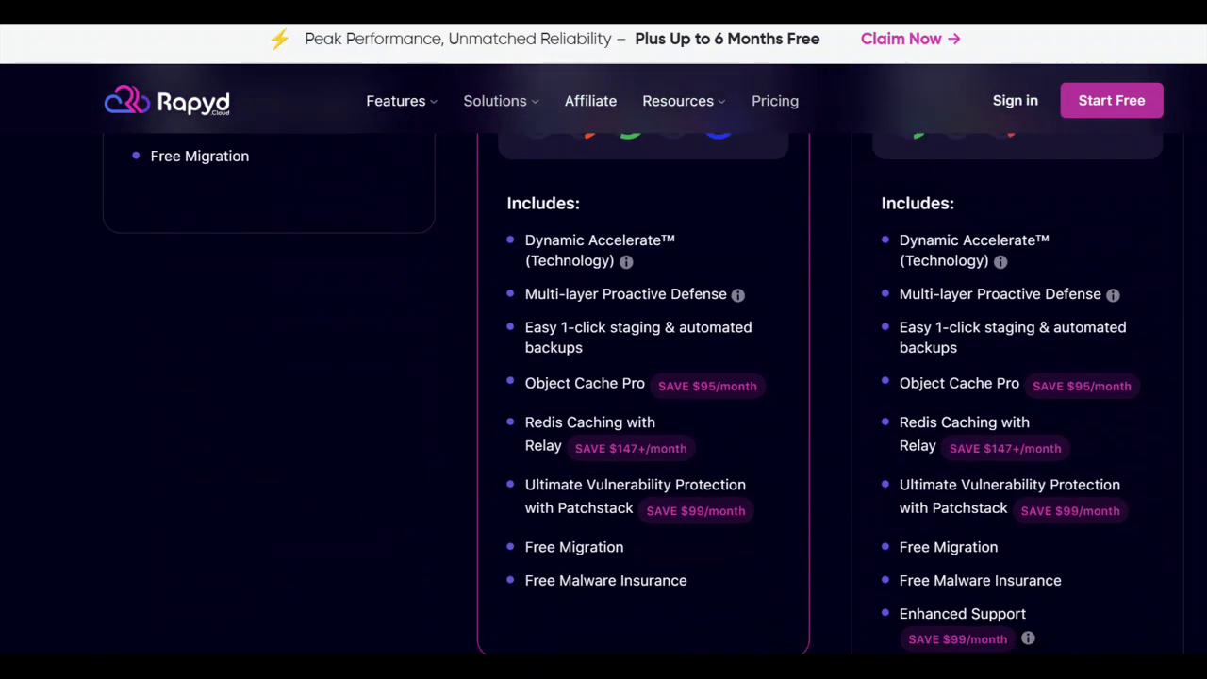
pyautogui.scroll(-15, 642, 377)
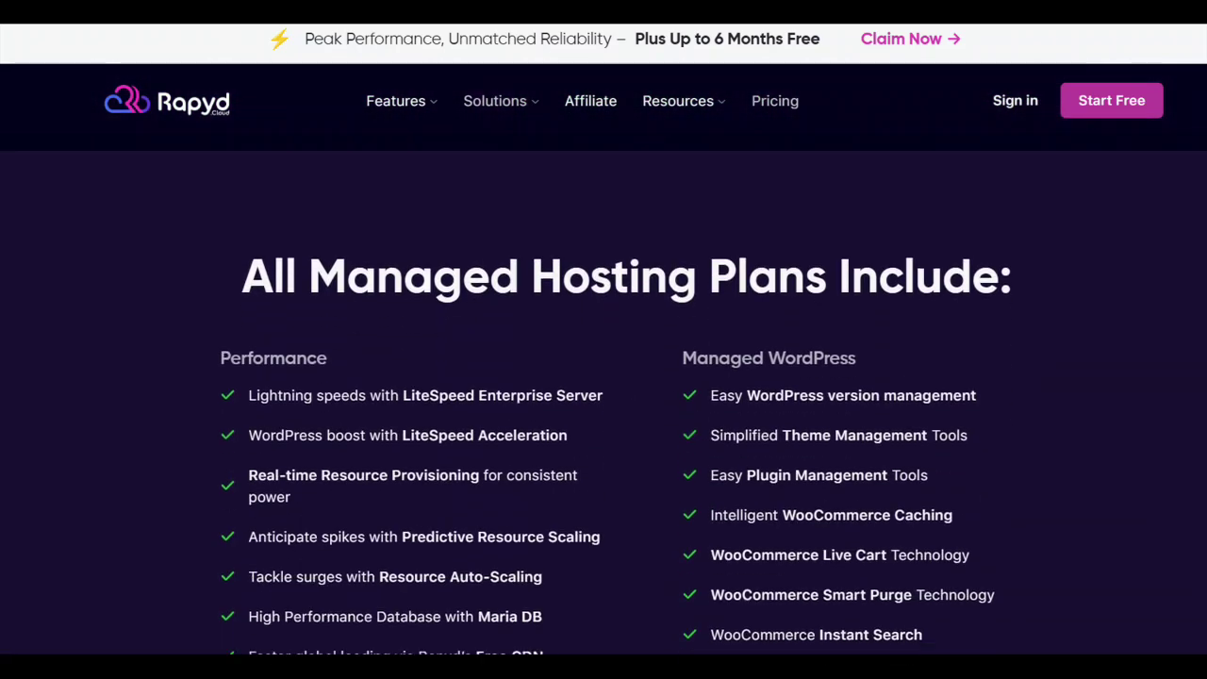
pyautogui.scroll(-3, 1174, 389)
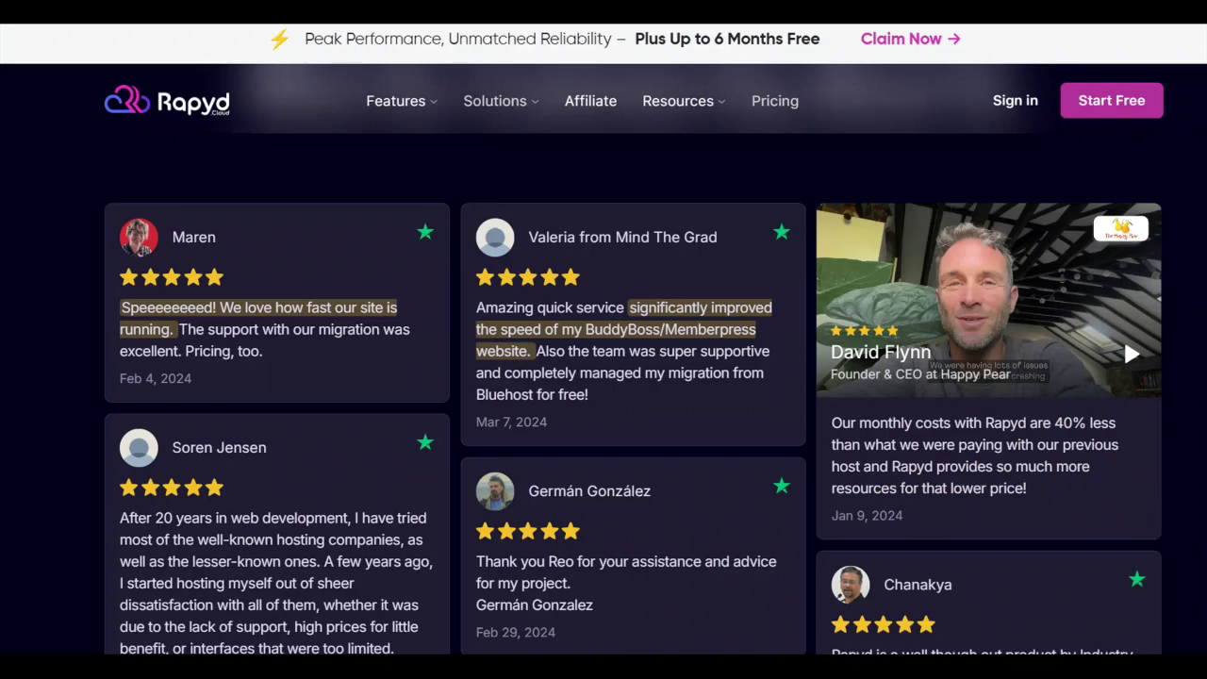
# Step: Review the guarantee badges, plan cards' included features, resources and 2-Year prices again, ending at the billing period options
pyautogui.scroll(15, 604, 377)
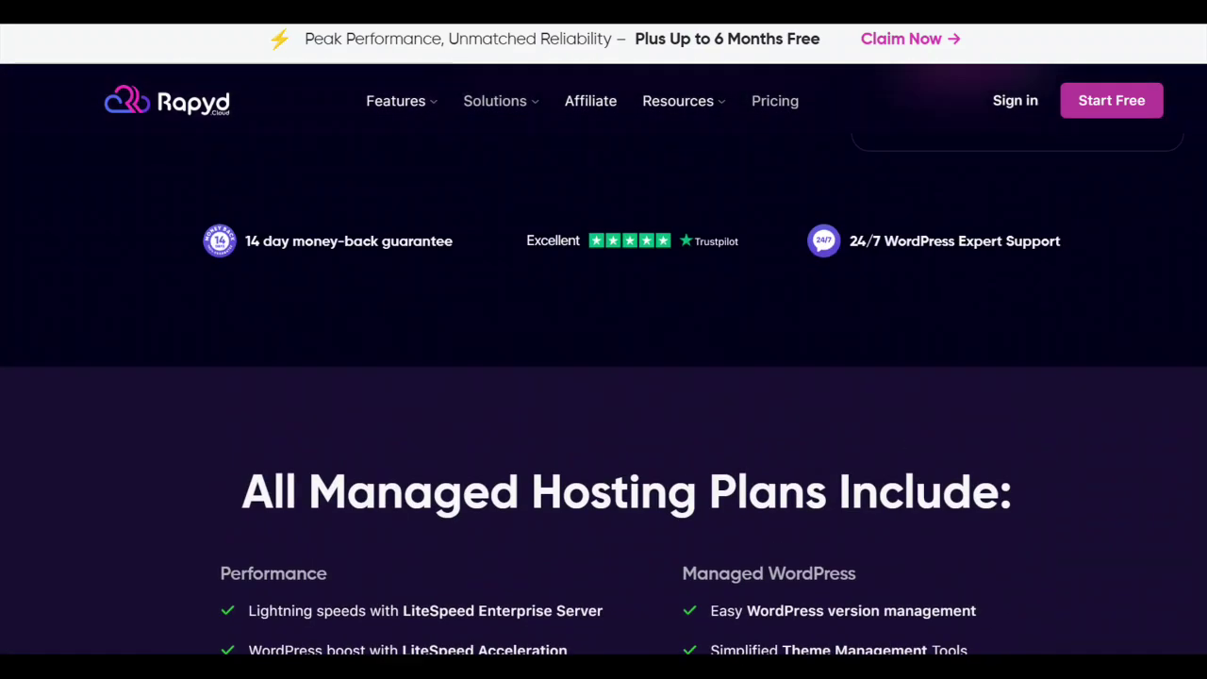
pyautogui.scroll(4, 603, 378)
pyautogui.scroll(-3, 604, 377)
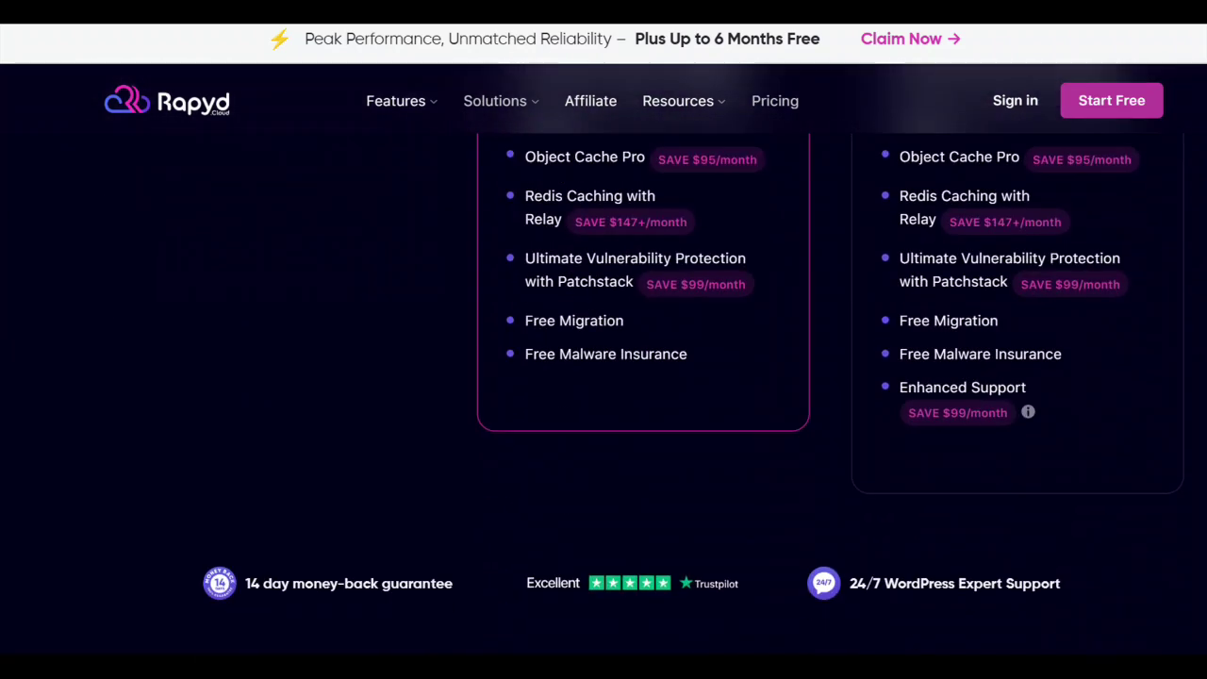
pyautogui.scroll(1, 603, 377)
pyautogui.scroll(2, 603, 377)
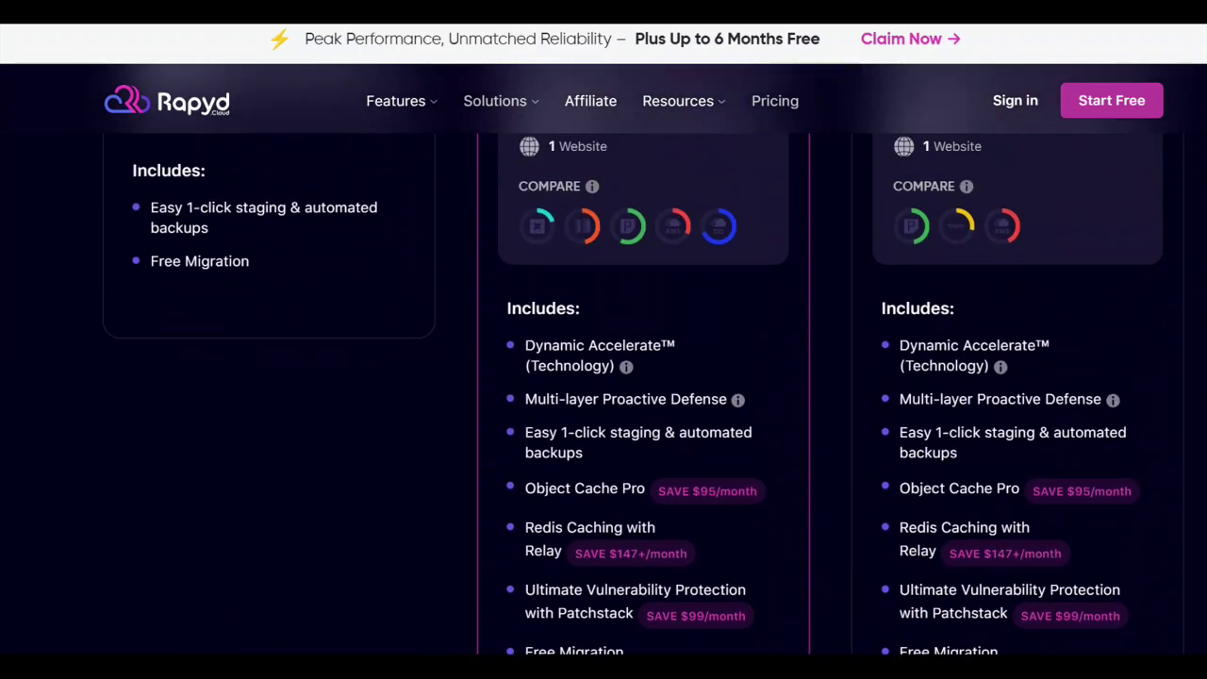
pyautogui.scroll(8, 604, 377)
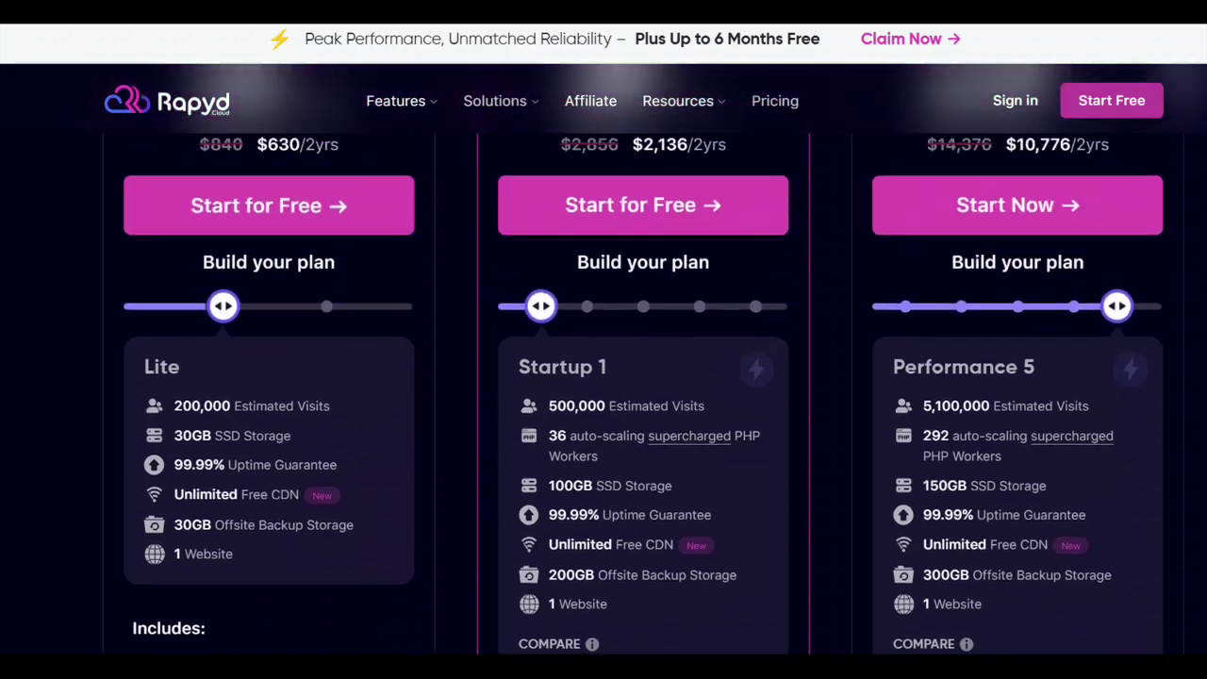
pyautogui.scroll(4, 603, 377)
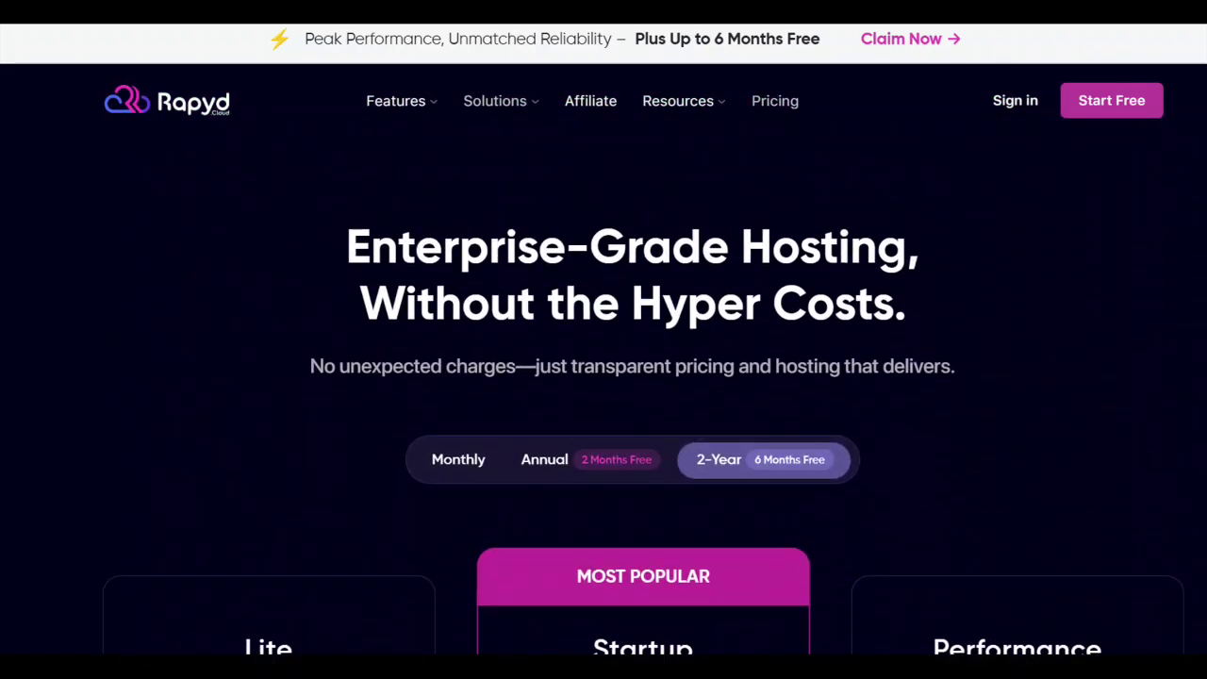
pyautogui.scroll(-4, 604, 378)
pyautogui.scroll(-1, 604, 378)
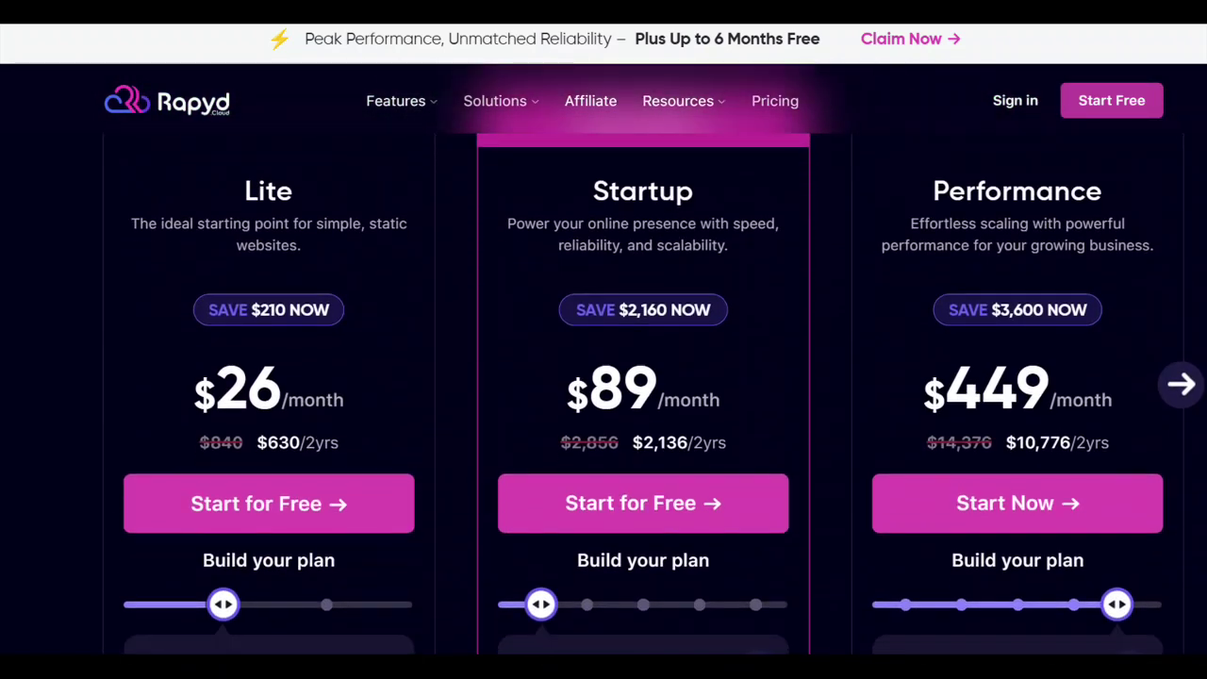
pyautogui.scroll(-5, 604, 377)
pyautogui.scroll(6, 603, 377)
pyautogui.scroll(2, 603, 378)
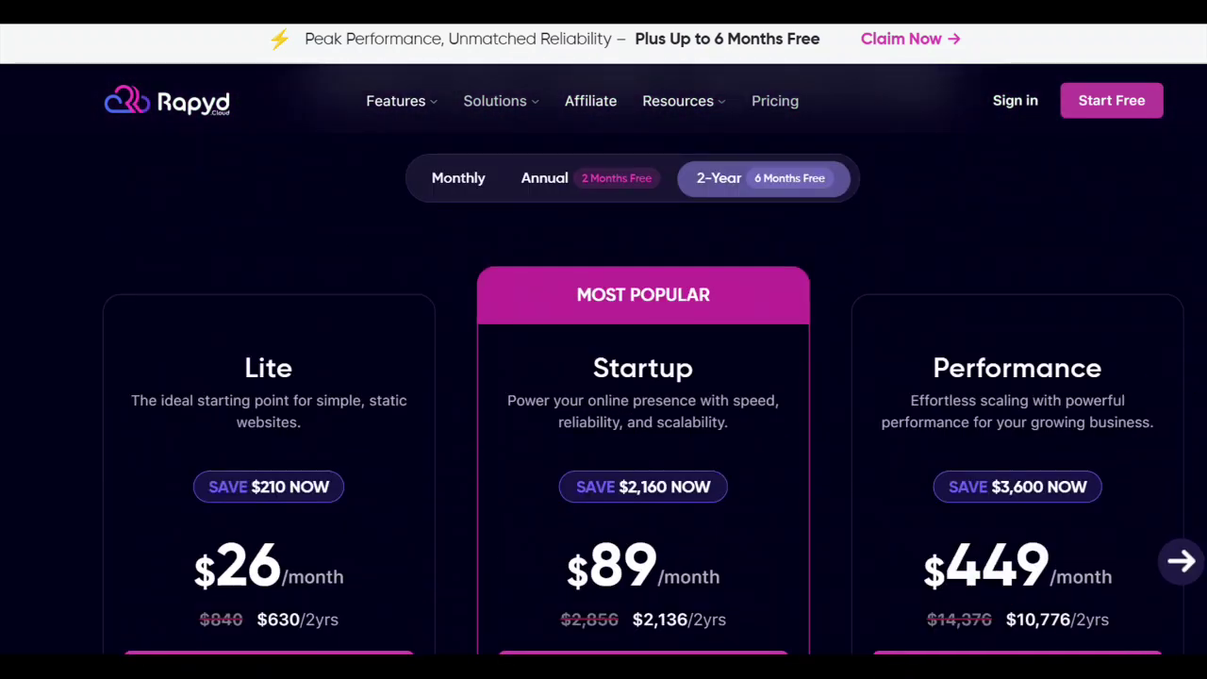
pyautogui.scroll(3, 603, 377)
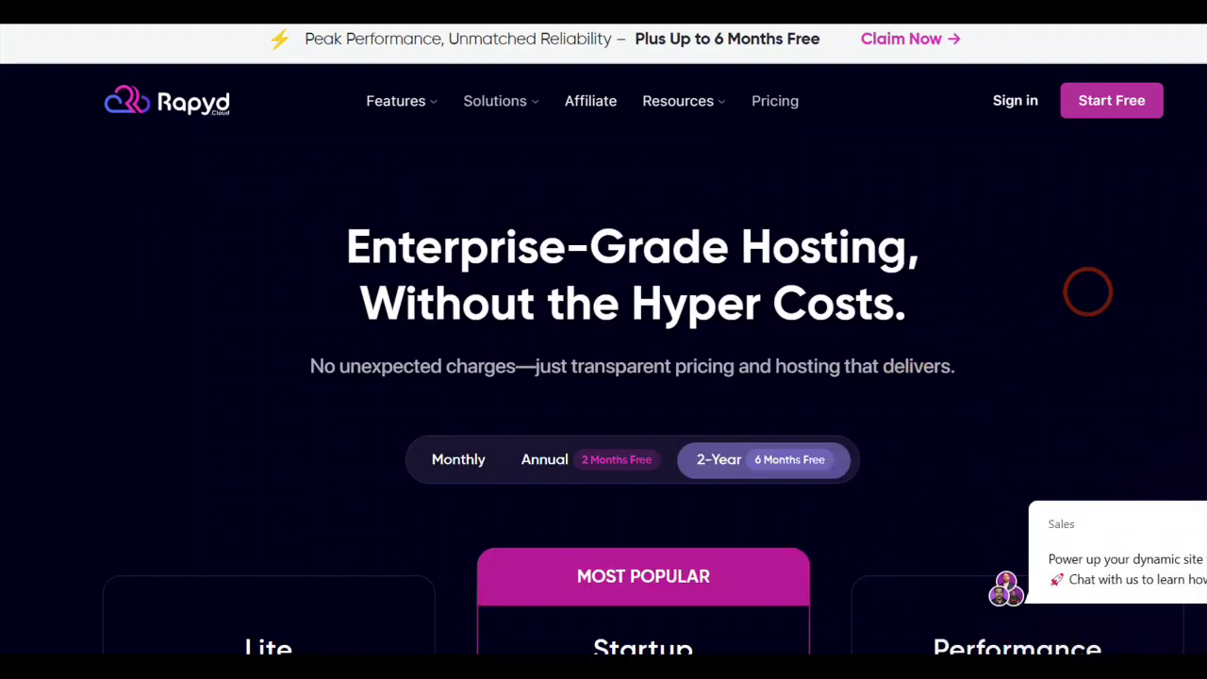
# Step: Choose the Startup 1 plan under 2-Year billing and open its free-trial checkout
pyautogui.scroll(-2, 603, 377)
pyautogui.scroll(2, 604, 377)
pyautogui.scroll(-3, 604, 377)
pyautogui.scroll(-1, 604, 378)
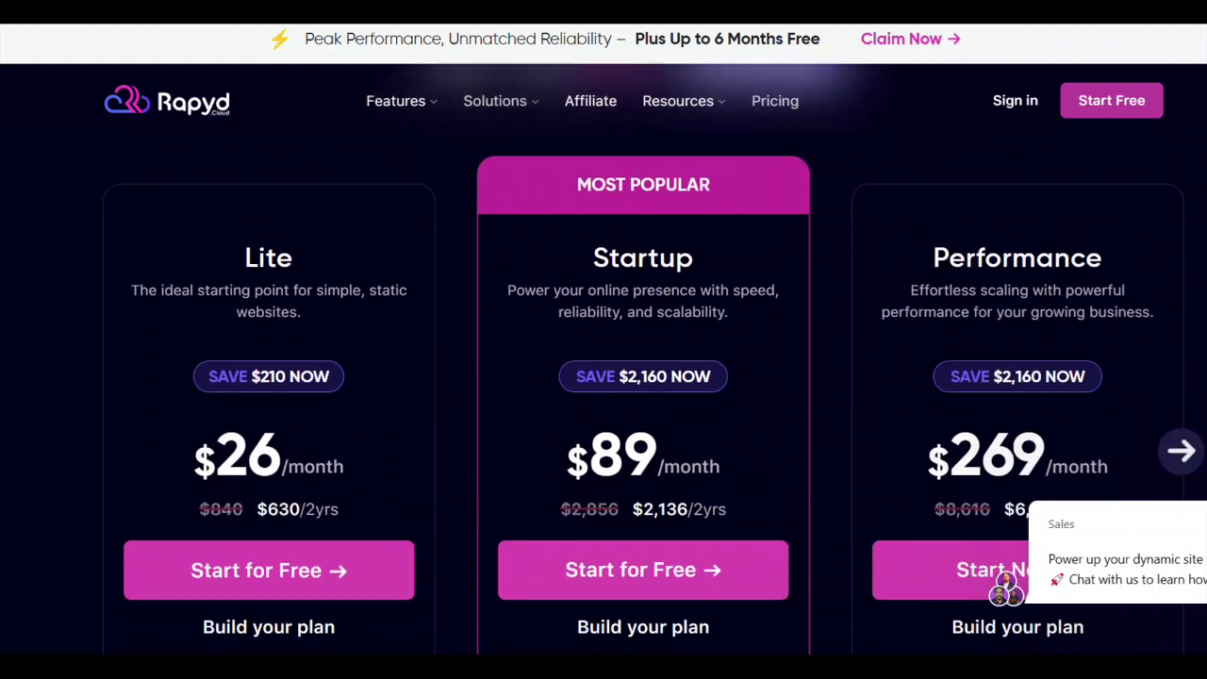
pyautogui.scroll(-1, 604, 377)
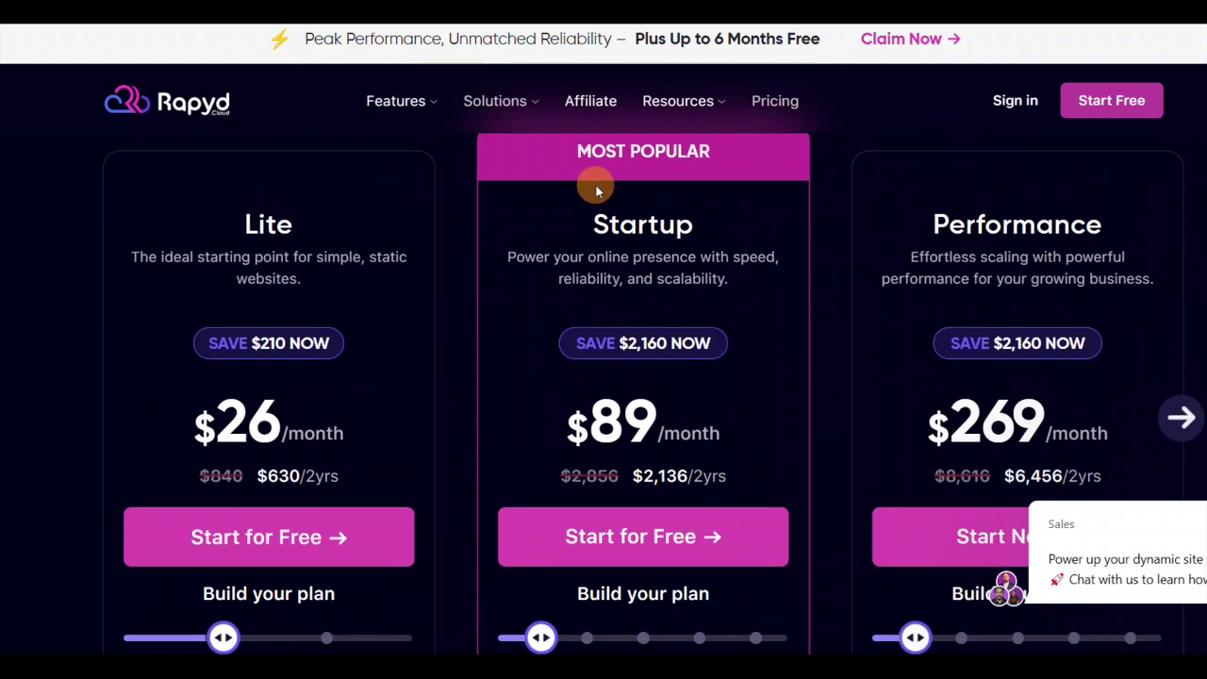
pyautogui.click(620, 549)
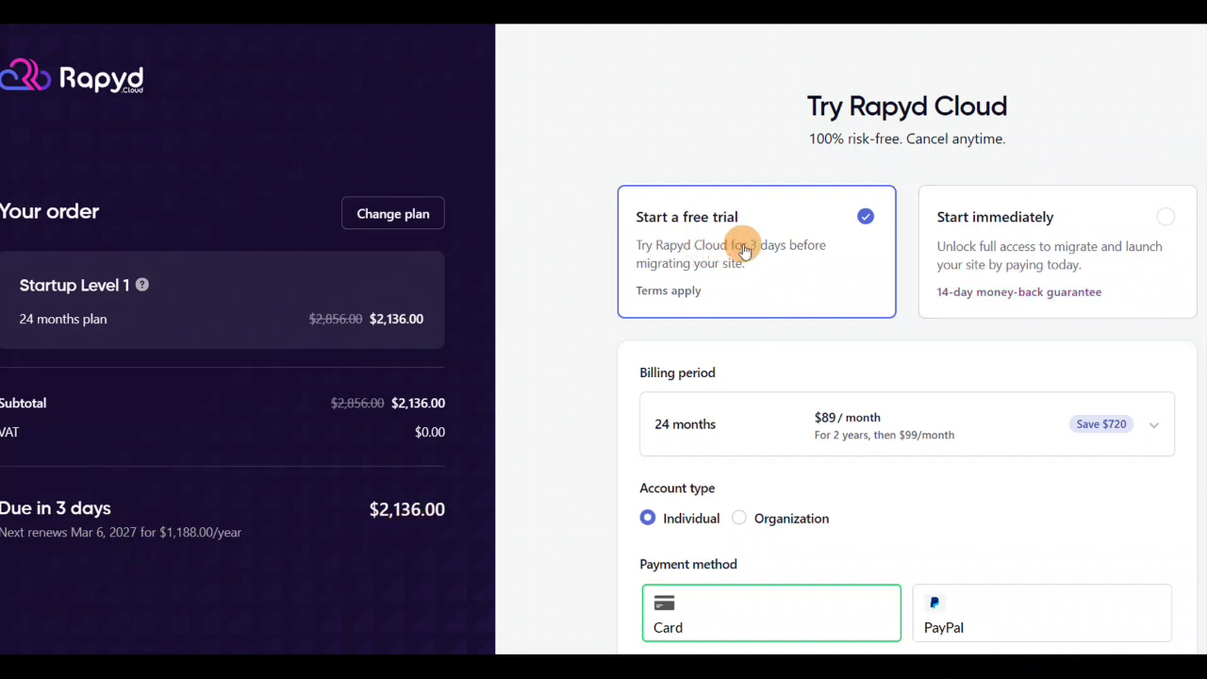
# Step: Compare the Start immediately and Start a free trial options in the checkout, leaving the free trial selected
pyautogui.click(1170, 220)
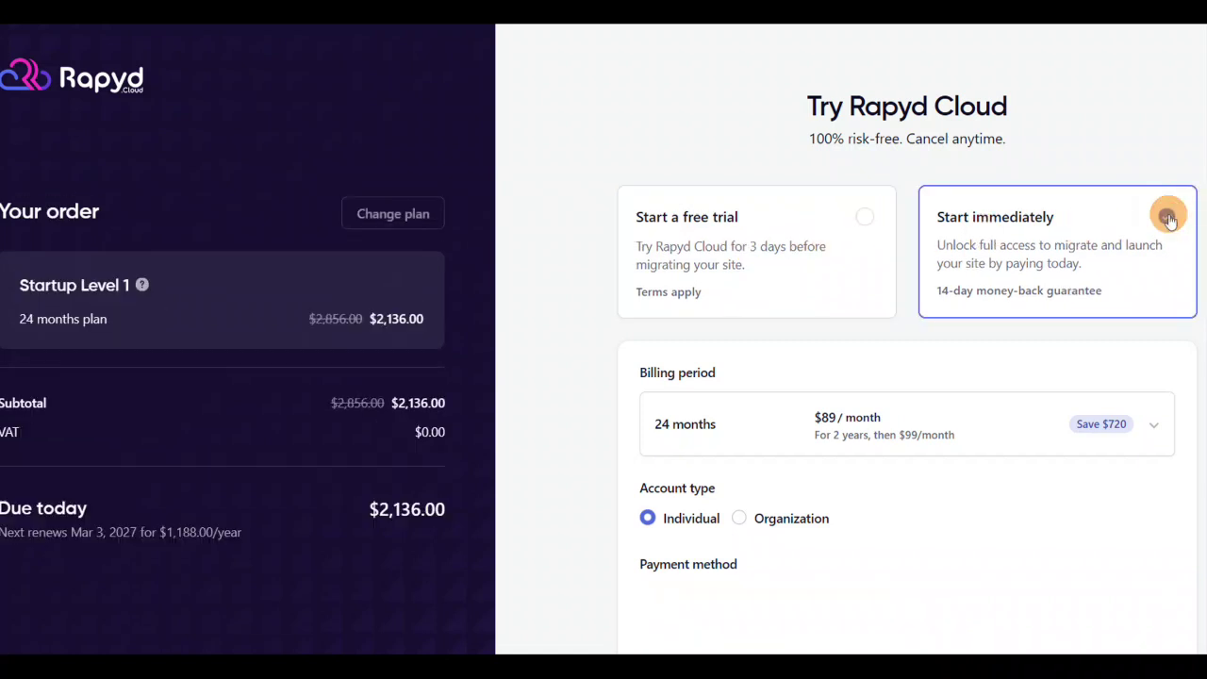
pyautogui.click(864, 217)
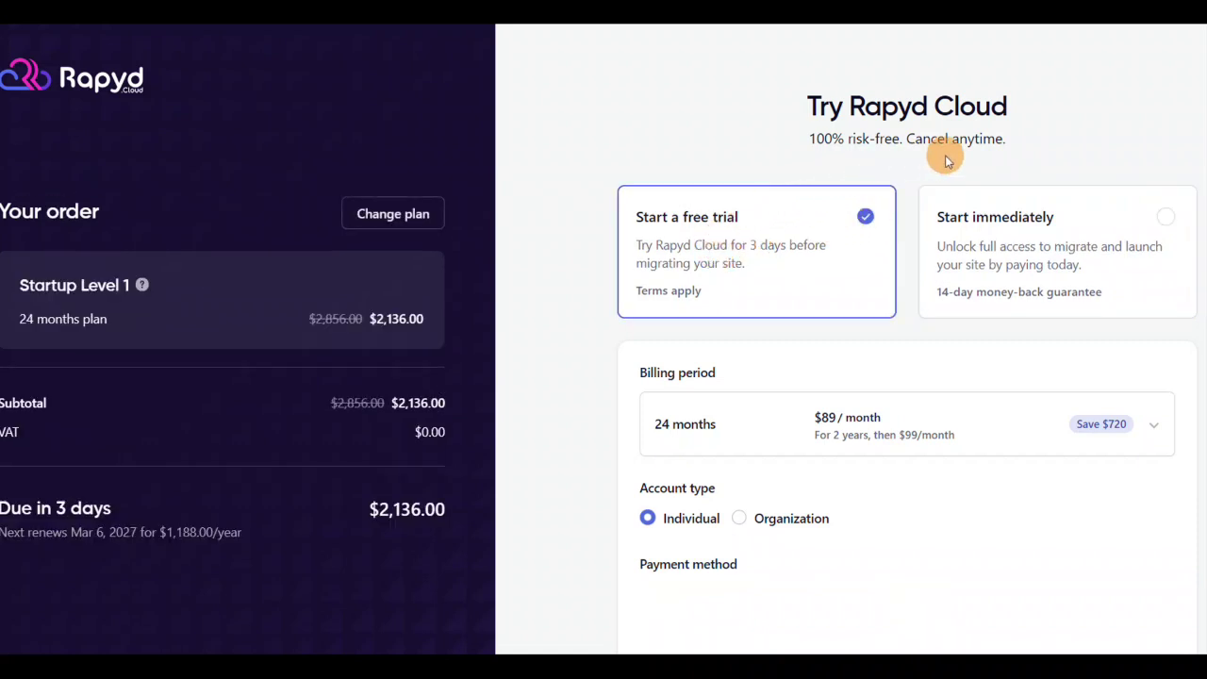
pyautogui.click(1167, 217)
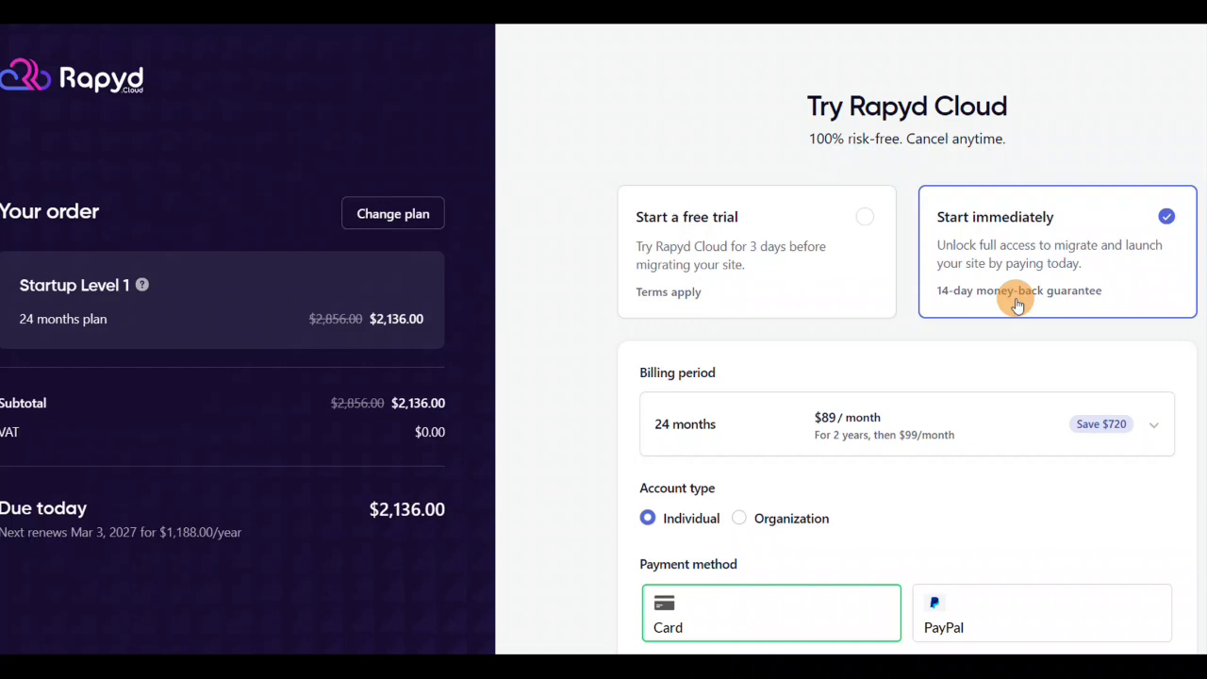
pyautogui.click(863, 217)
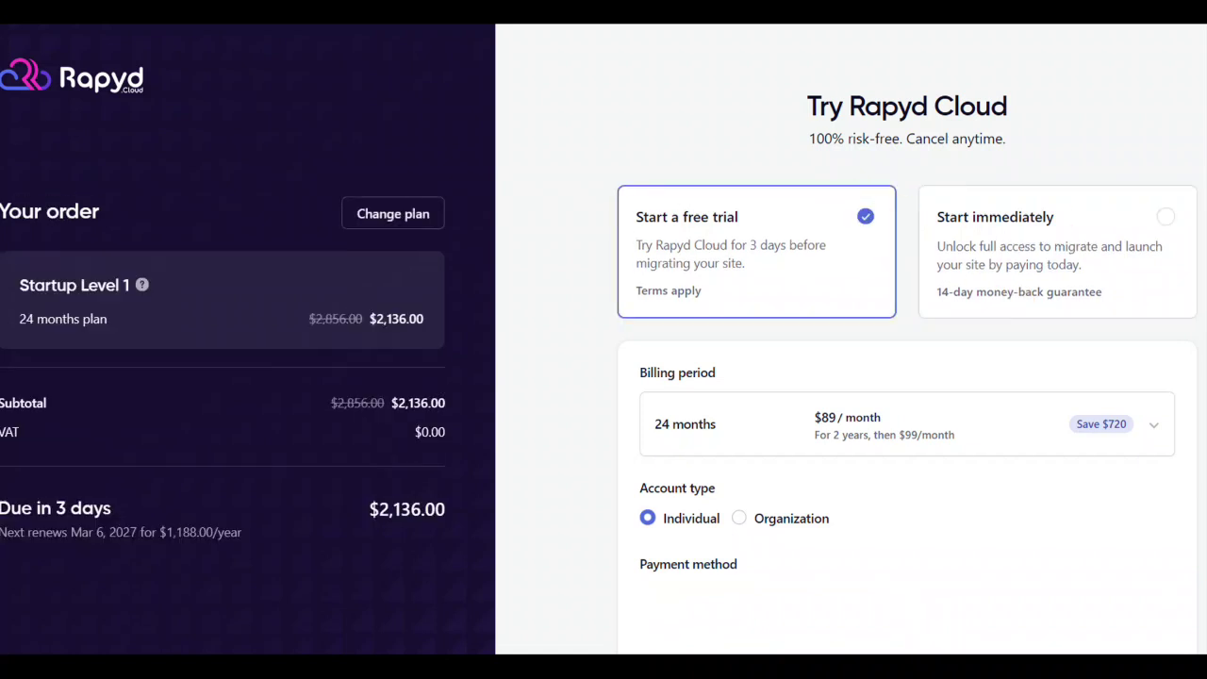
# Step: Compare the checkout's account types and payment methods, keeping the account type Individual and selecting PayPal for payment
pyautogui.scroll(-4, 727, 283)
pyautogui.click(727, 259)
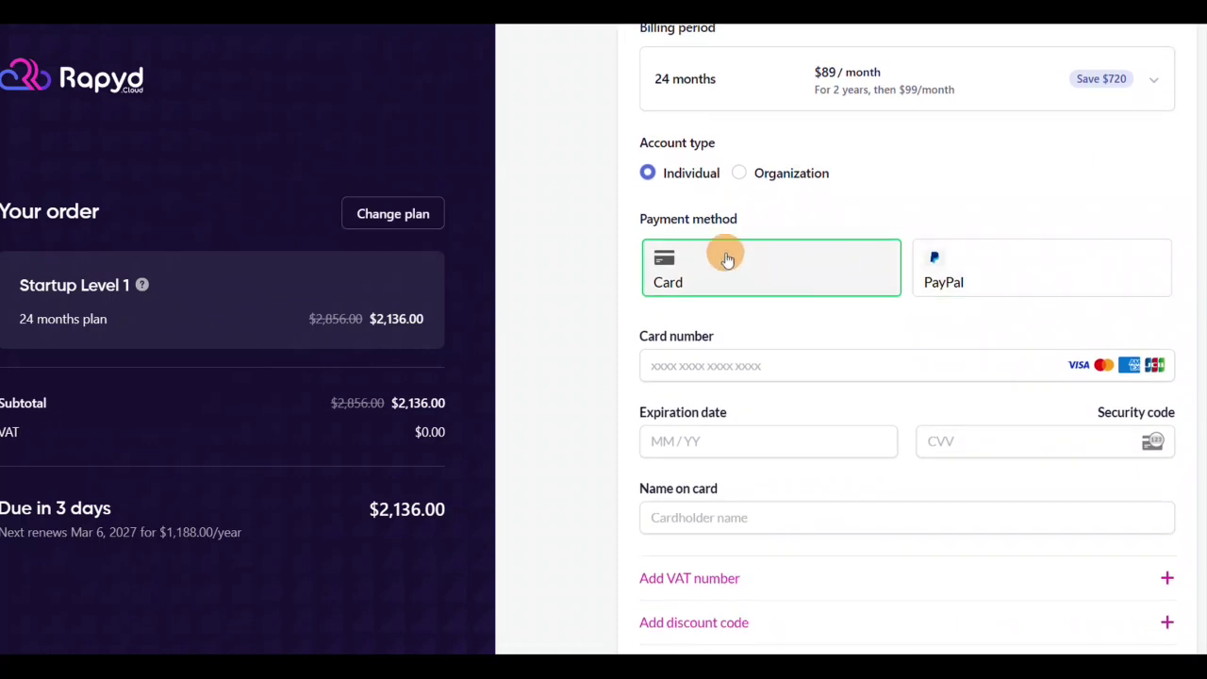
pyautogui.click(776, 173)
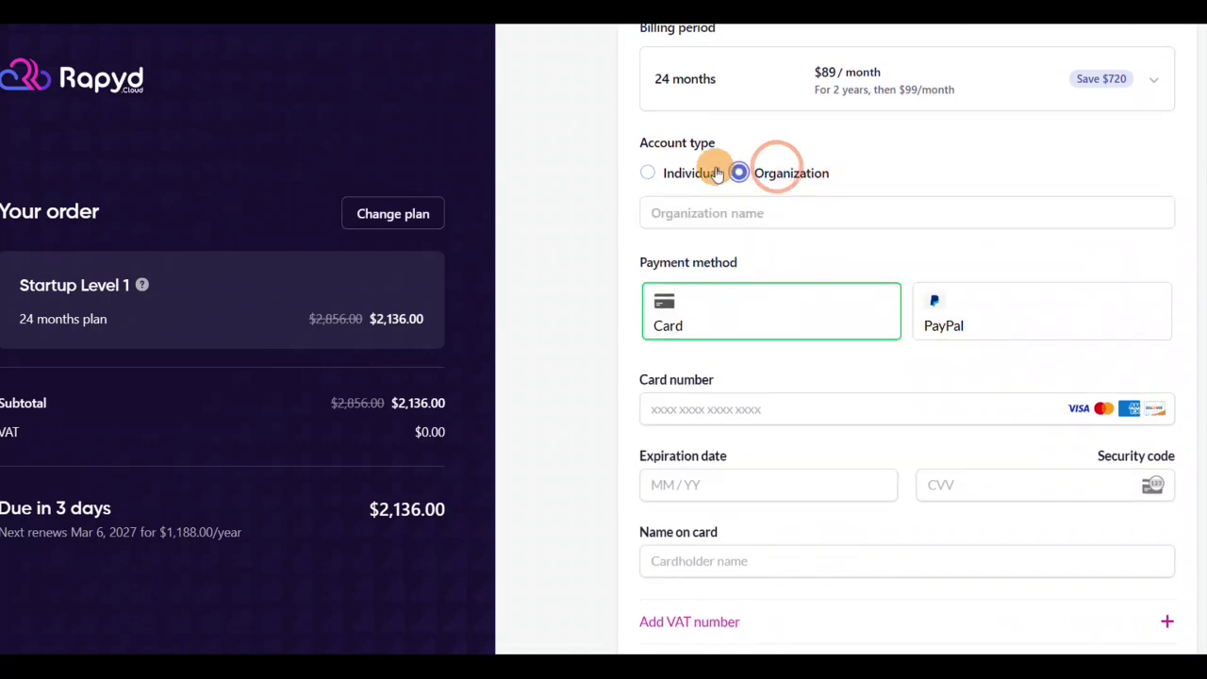
pyautogui.click(664, 172)
pyautogui.click(1072, 259)
pyautogui.click(797, 272)
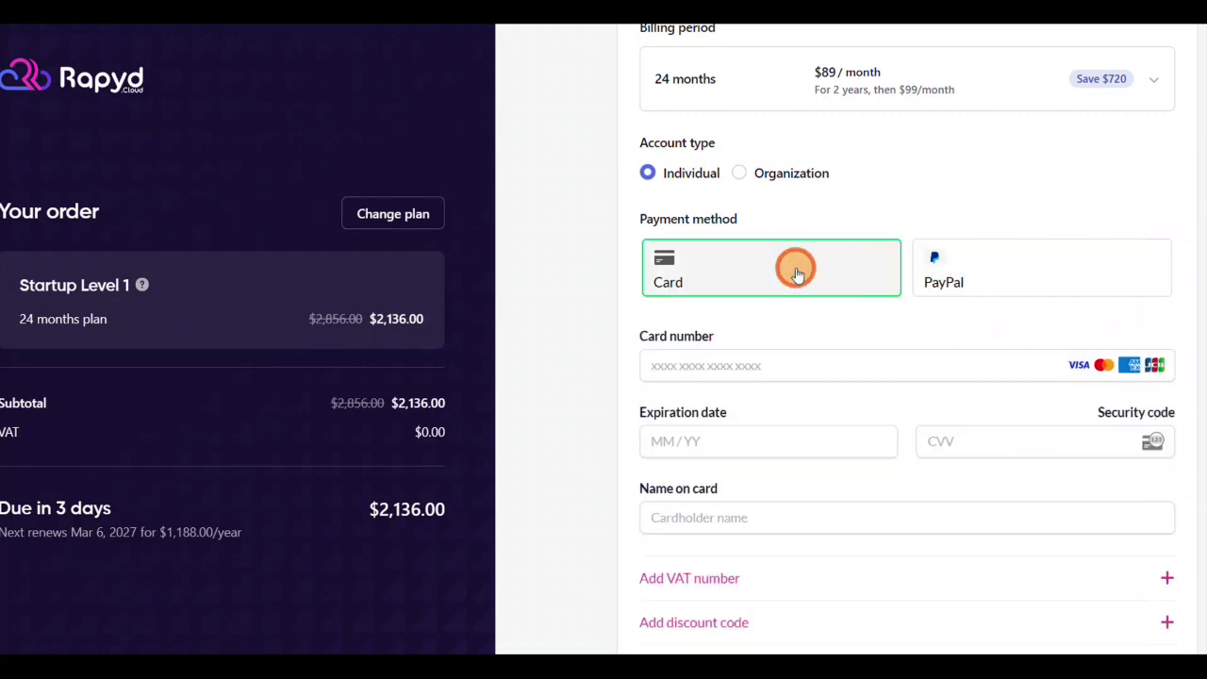
pyautogui.click(1011, 269)
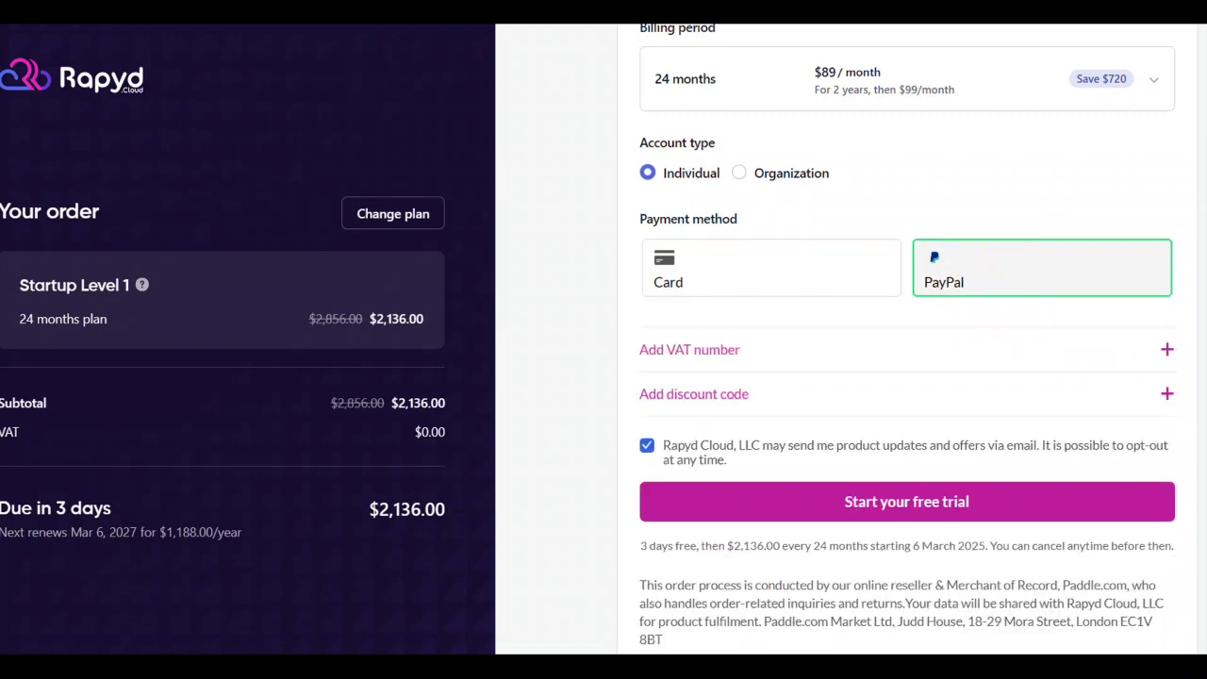
# Step: Inspect the discount code entry below the payment methods and leave it collapsed
pyautogui.scroll(-2, 1052, 284)
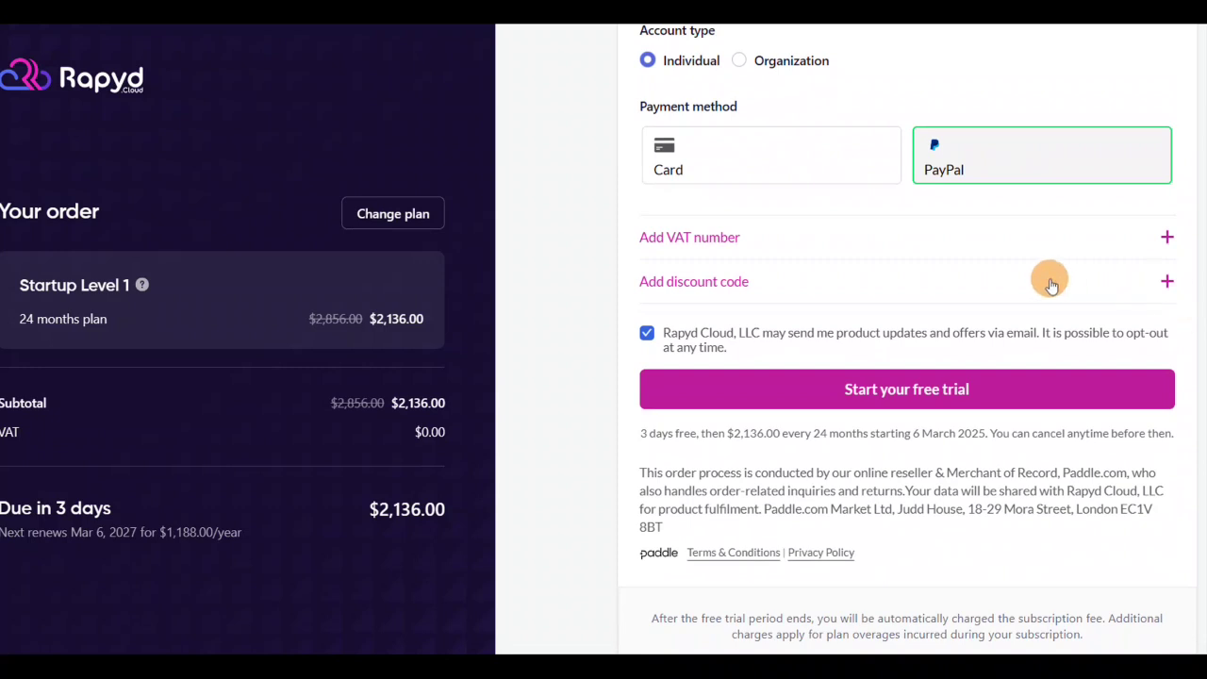
pyautogui.click(1041, 281)
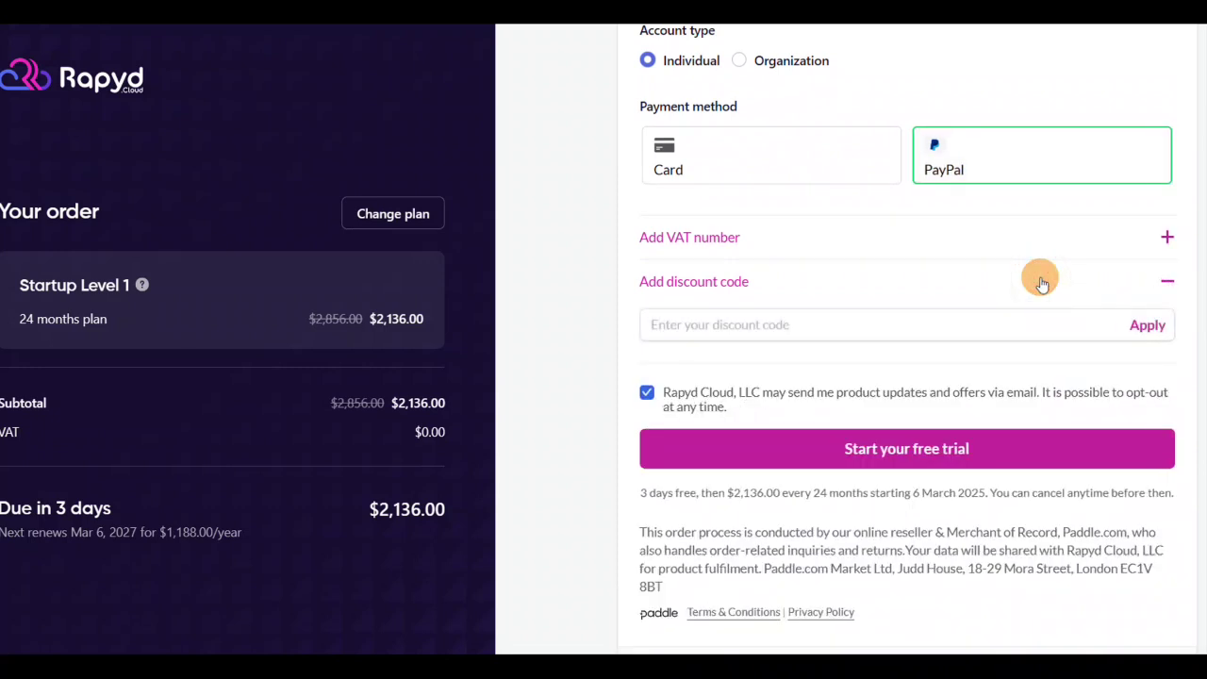
pyautogui.click(1167, 282)
pyautogui.click(1167, 282)
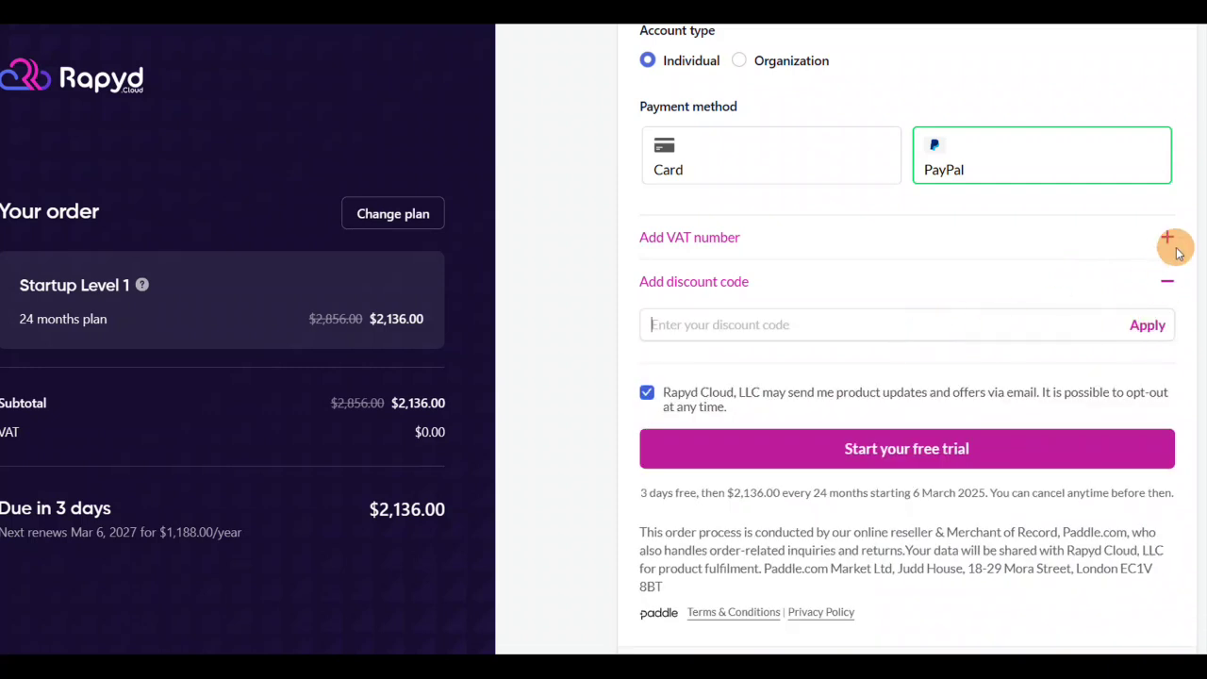
pyautogui.click(1166, 282)
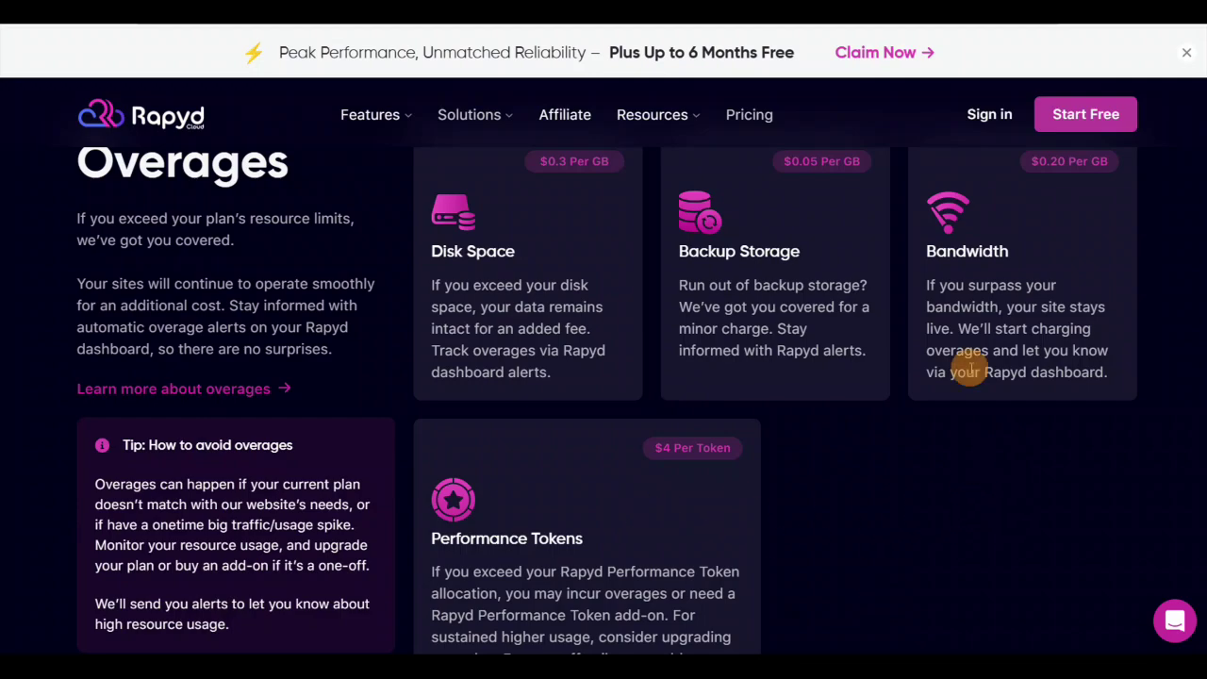
# Step: From the Rapyd Cloud account dashboard, start creating the first site using the already purchased Startup Level 1 plan
pyautogui.click(139, 8)
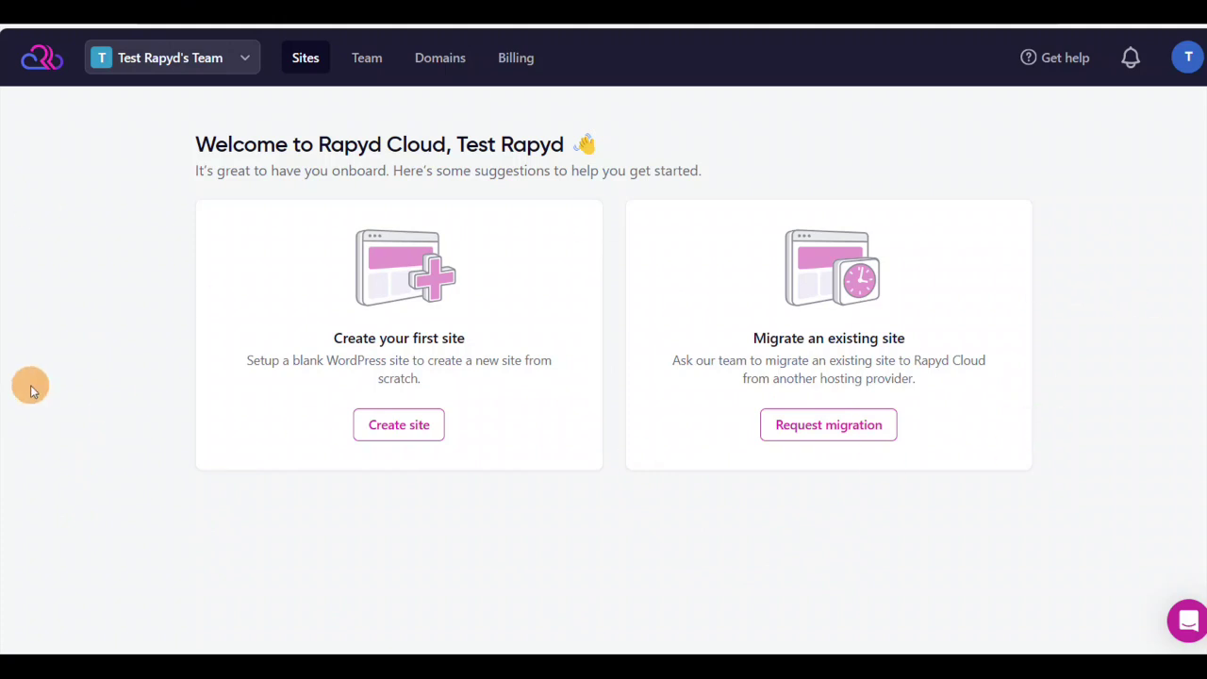
pyautogui.click(131, 370)
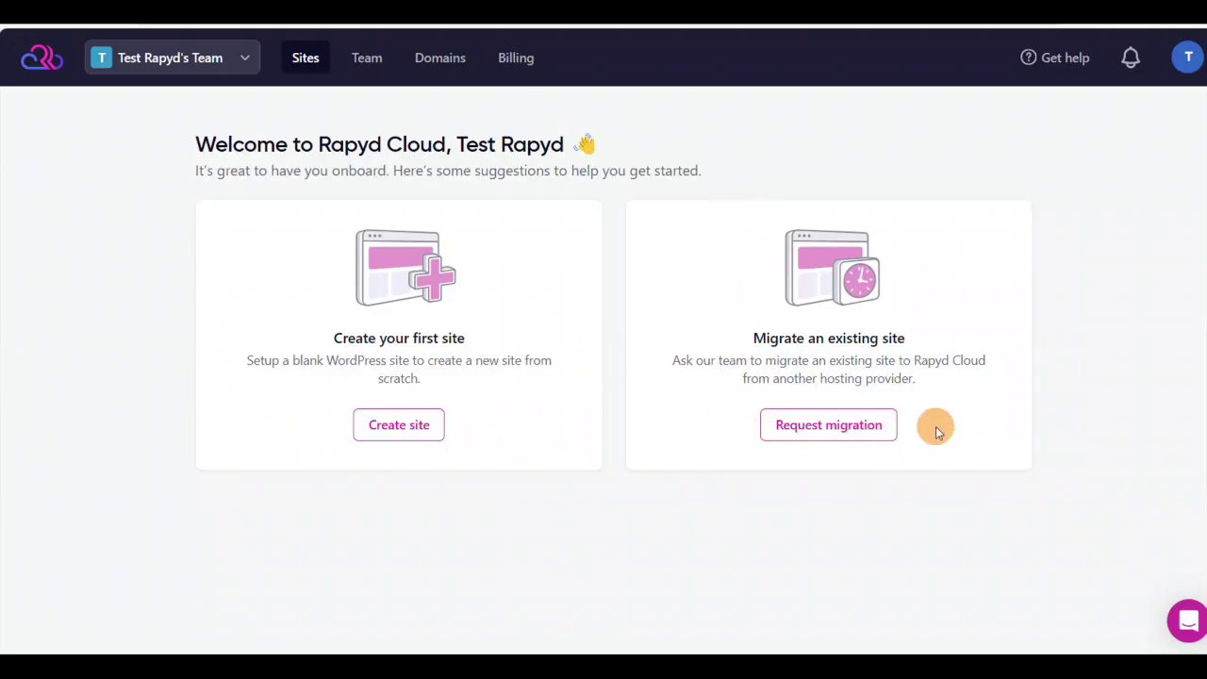
pyautogui.click(406, 423)
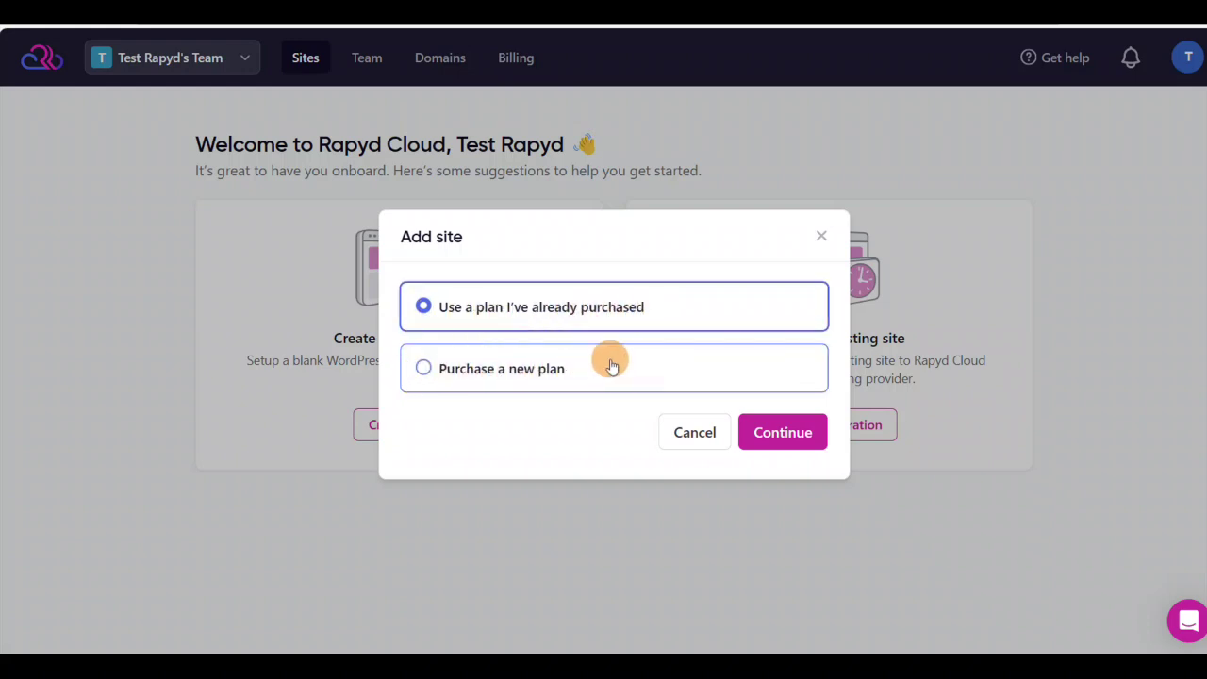
pyautogui.click(579, 304)
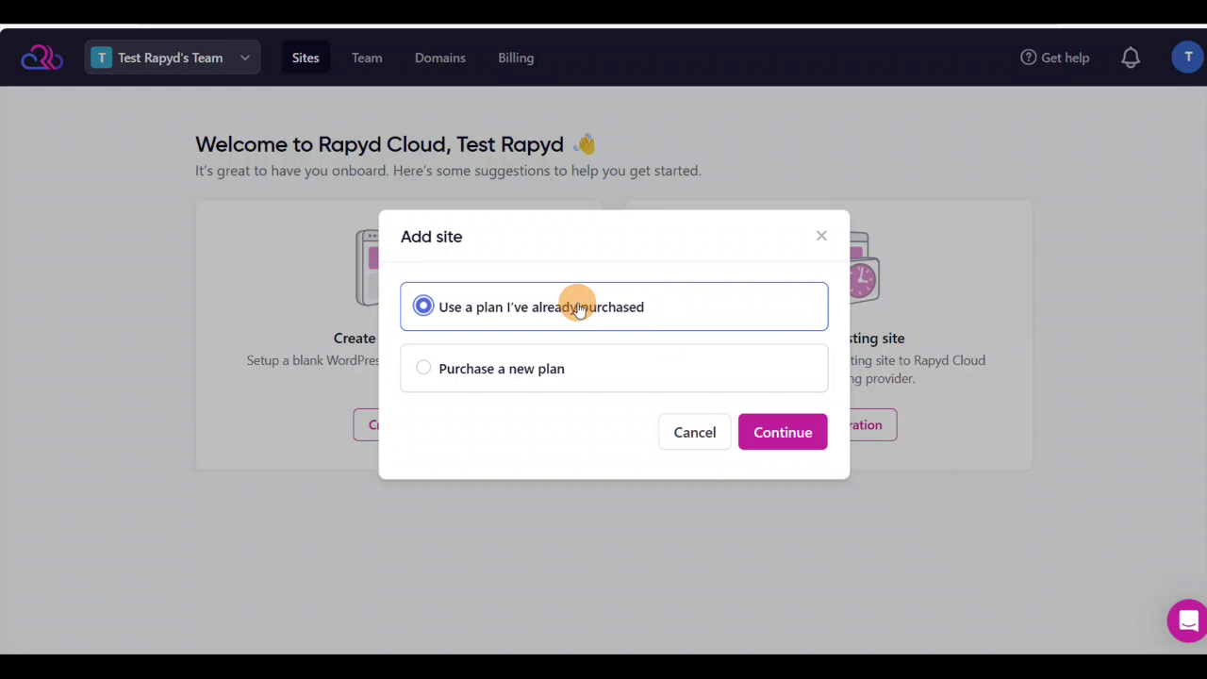
pyautogui.click(792, 426)
pyautogui.click(533, 351)
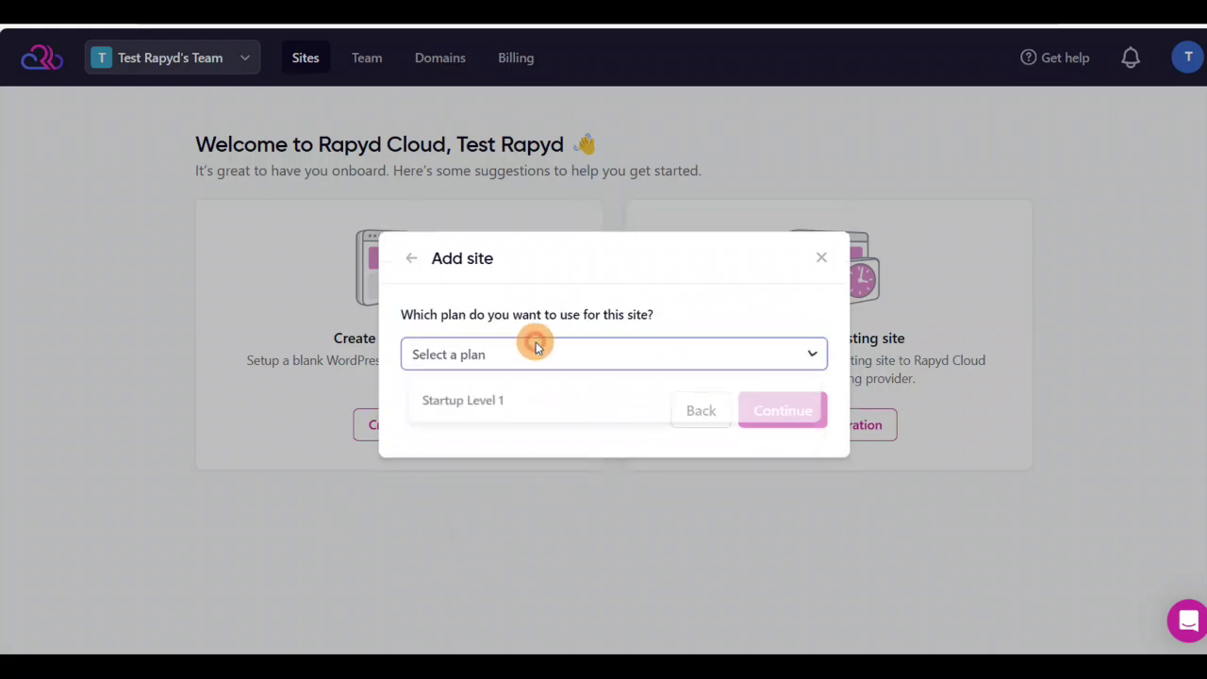
pyautogui.click(491, 409)
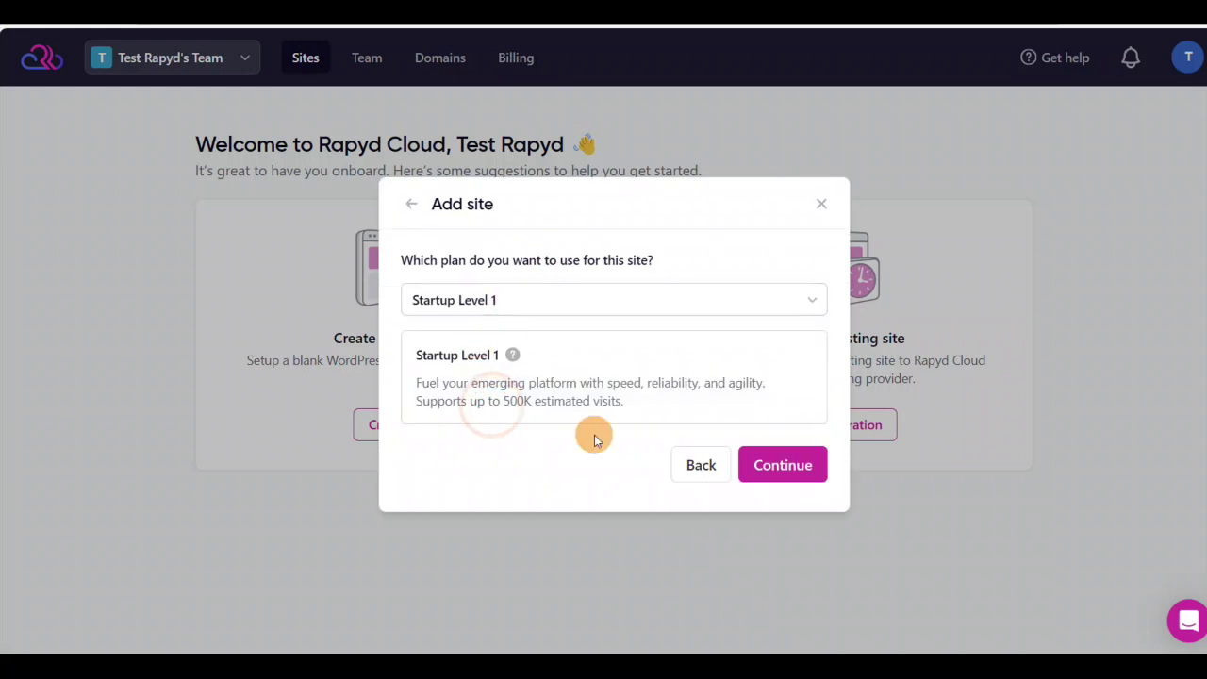
pyautogui.click(803, 479)
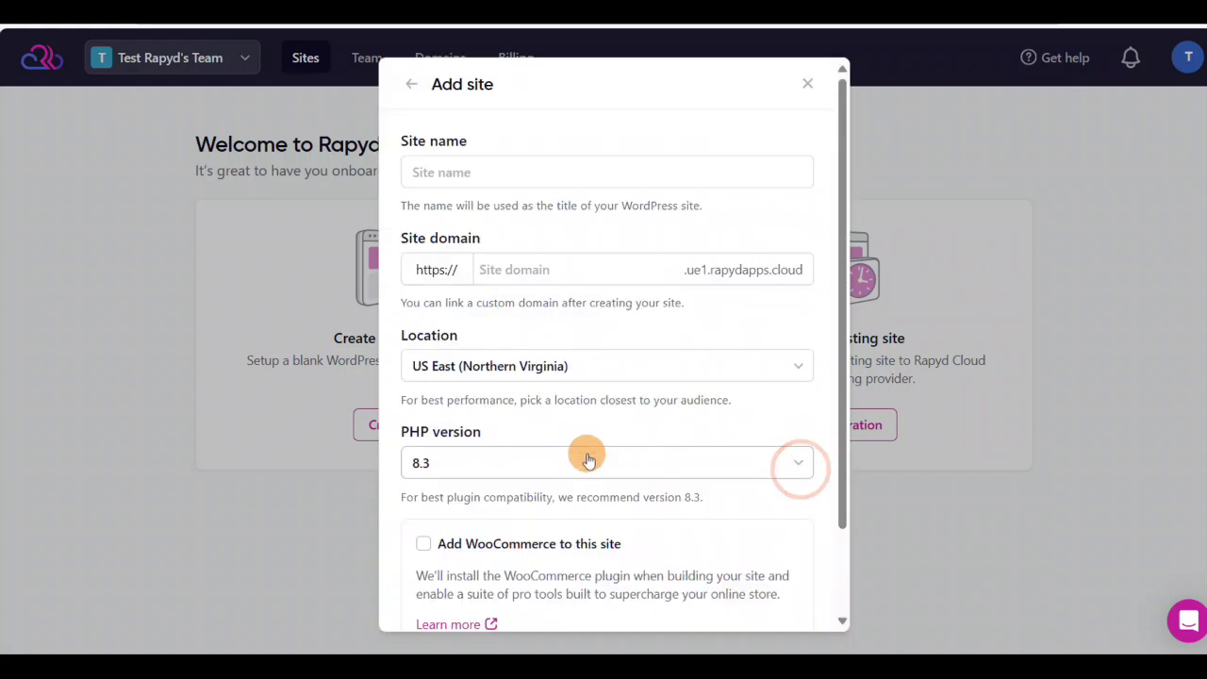
# Step: Name the new site "Test Rapyd cloud performance"
pyautogui.click(466, 185)
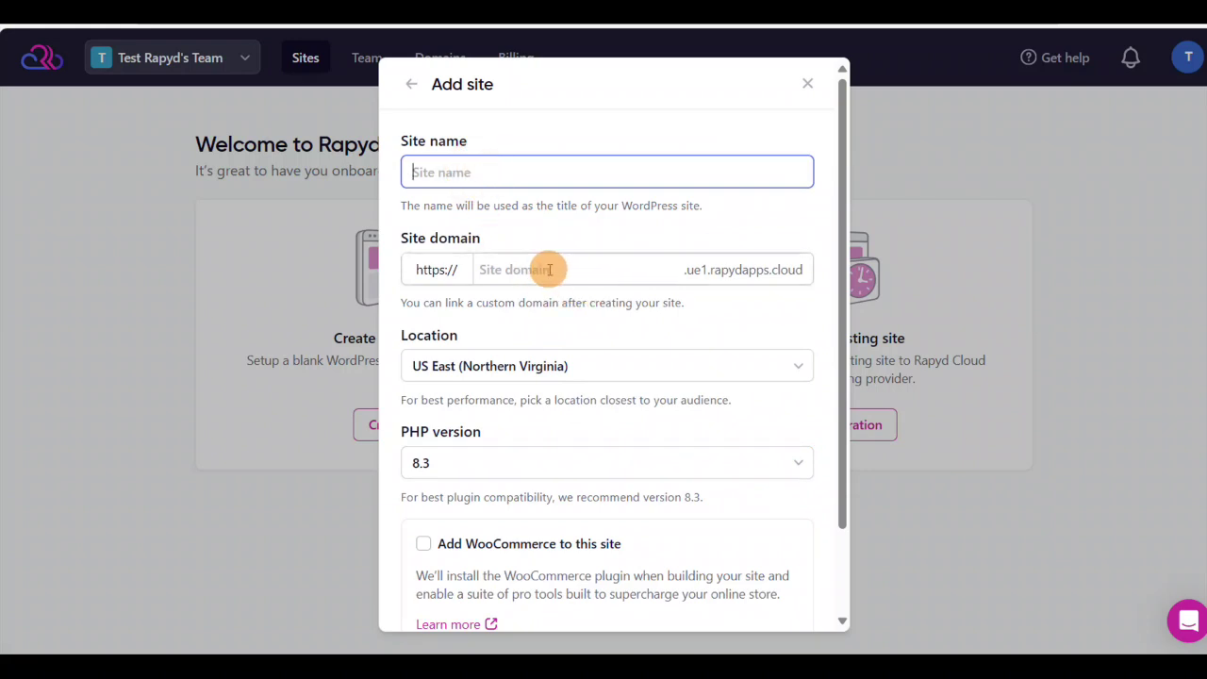
pyautogui.click(508, 173)
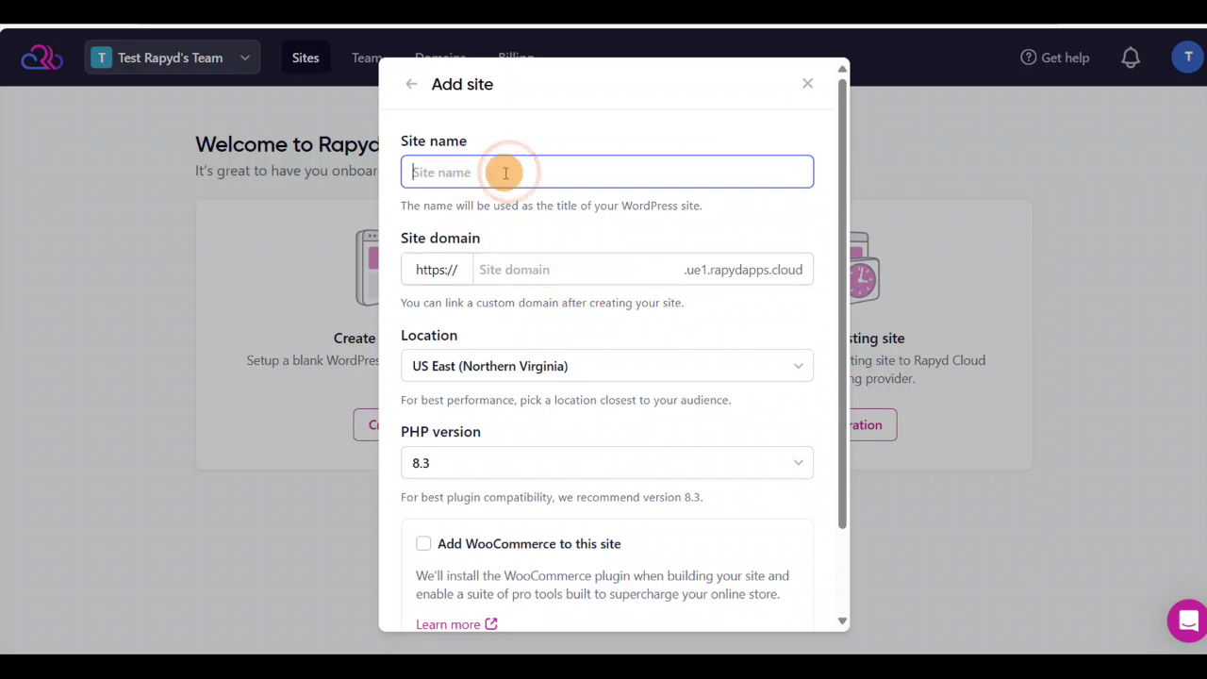
pyautogui.write('Test')
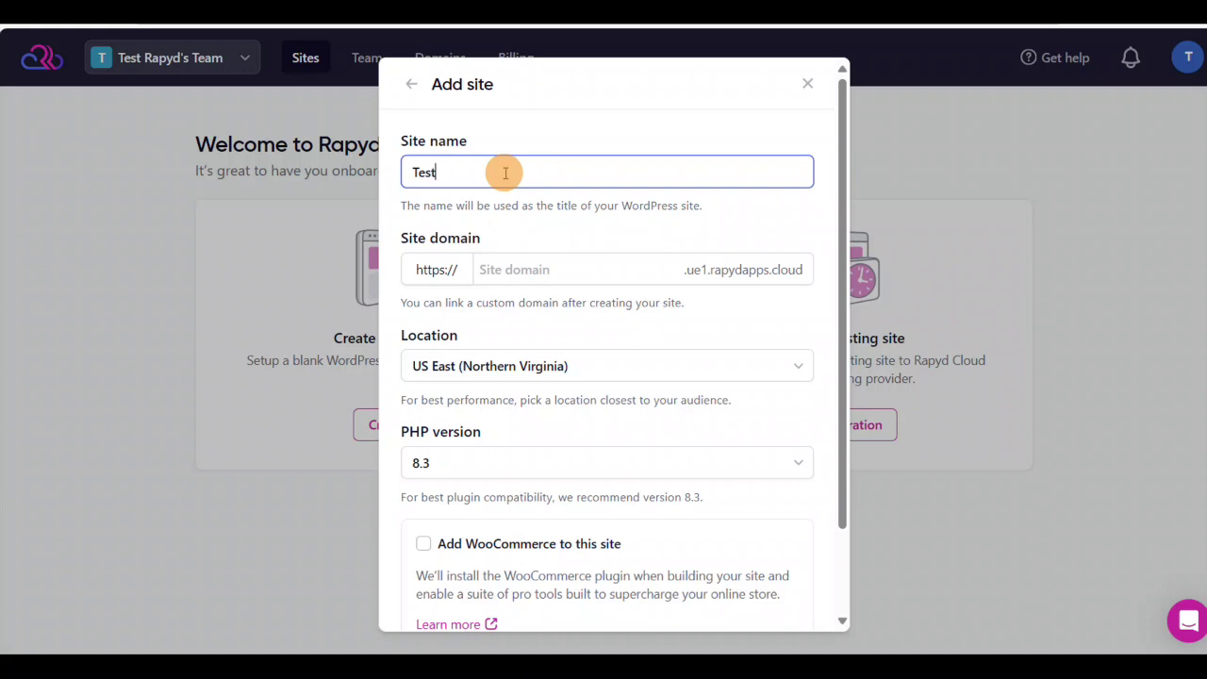
pyautogui.write(' Ra')
pyautogui.write('p')
pyautogui.write('yed')
pyautogui.press('BackSpace')
pyautogui.press('BackSpace')
pyautogui.write('mance')
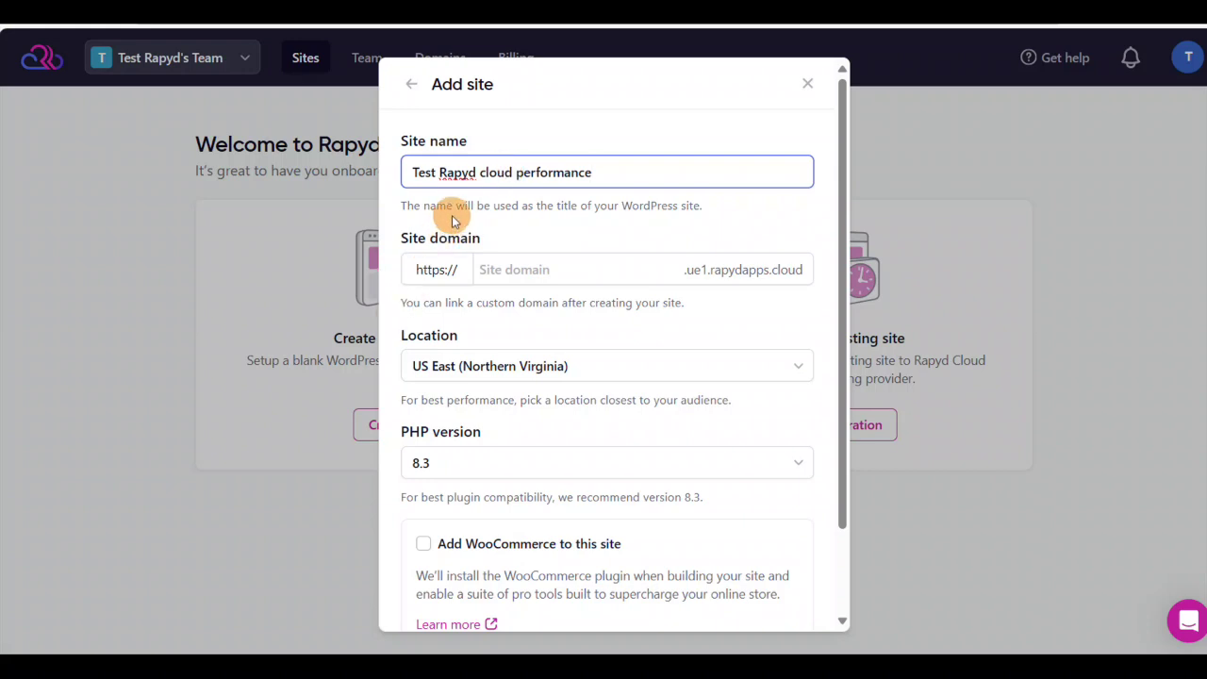
# Step: Set the site domain to "performancetest" under .ue1.rapydapps.cloud
pyautogui.click(502, 271)
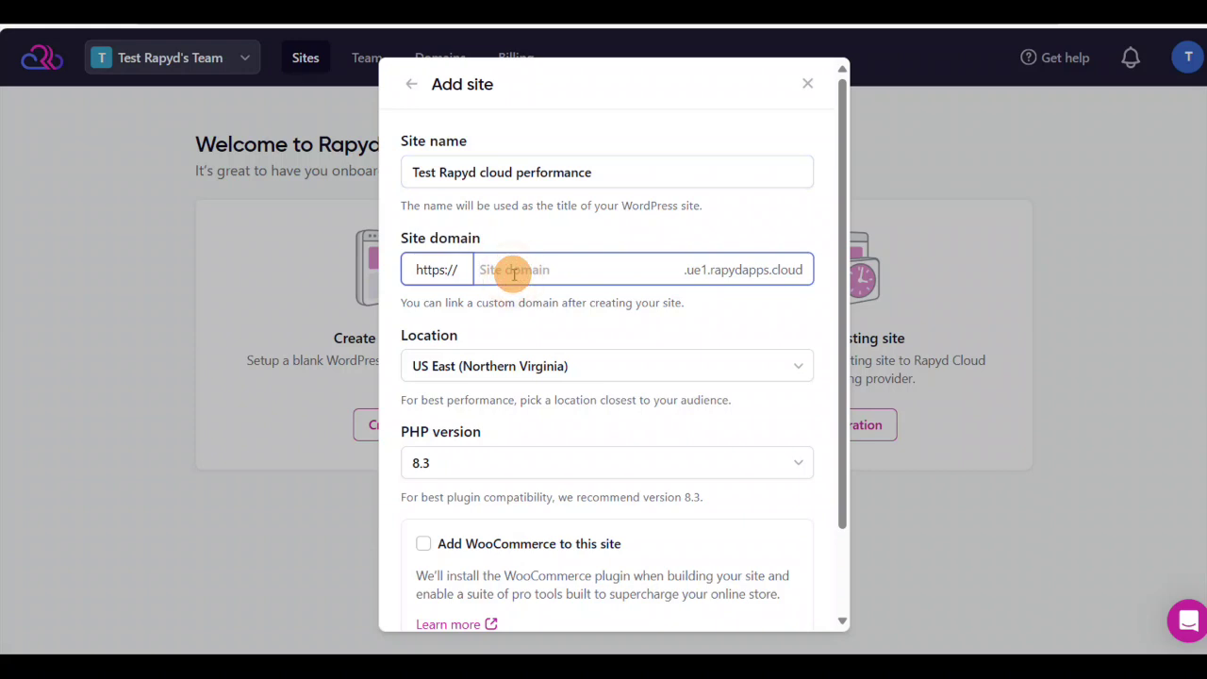
pyautogui.write('performancetest')
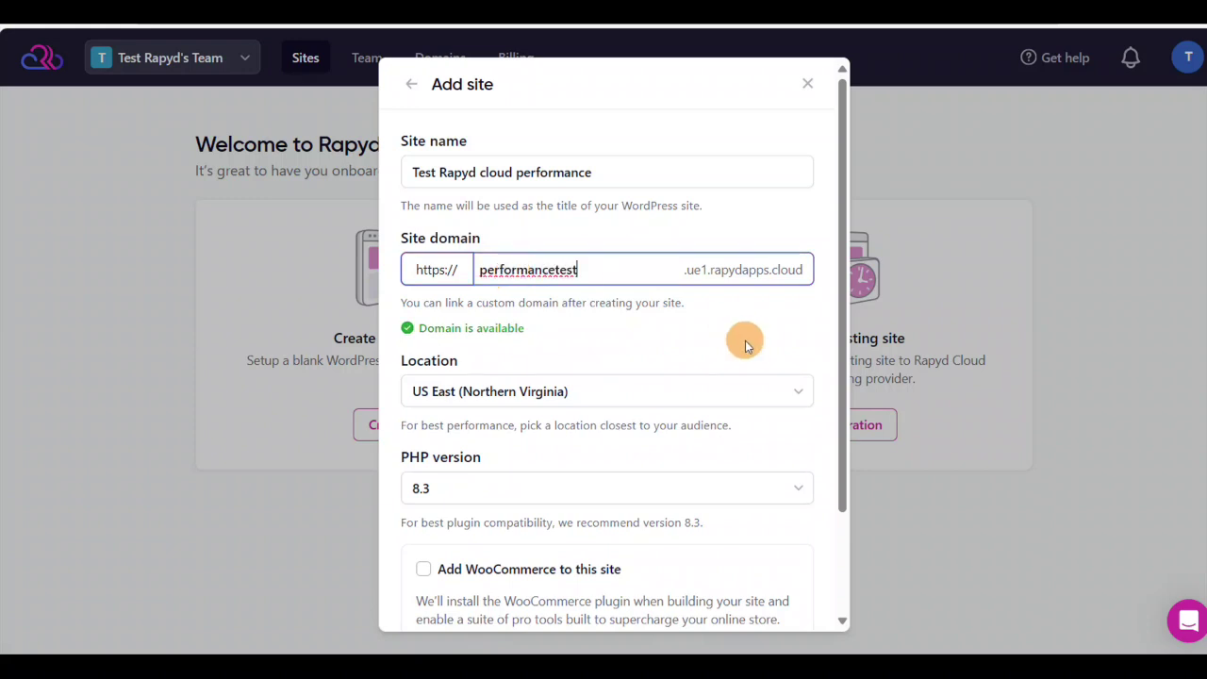
pyautogui.click(612, 347)
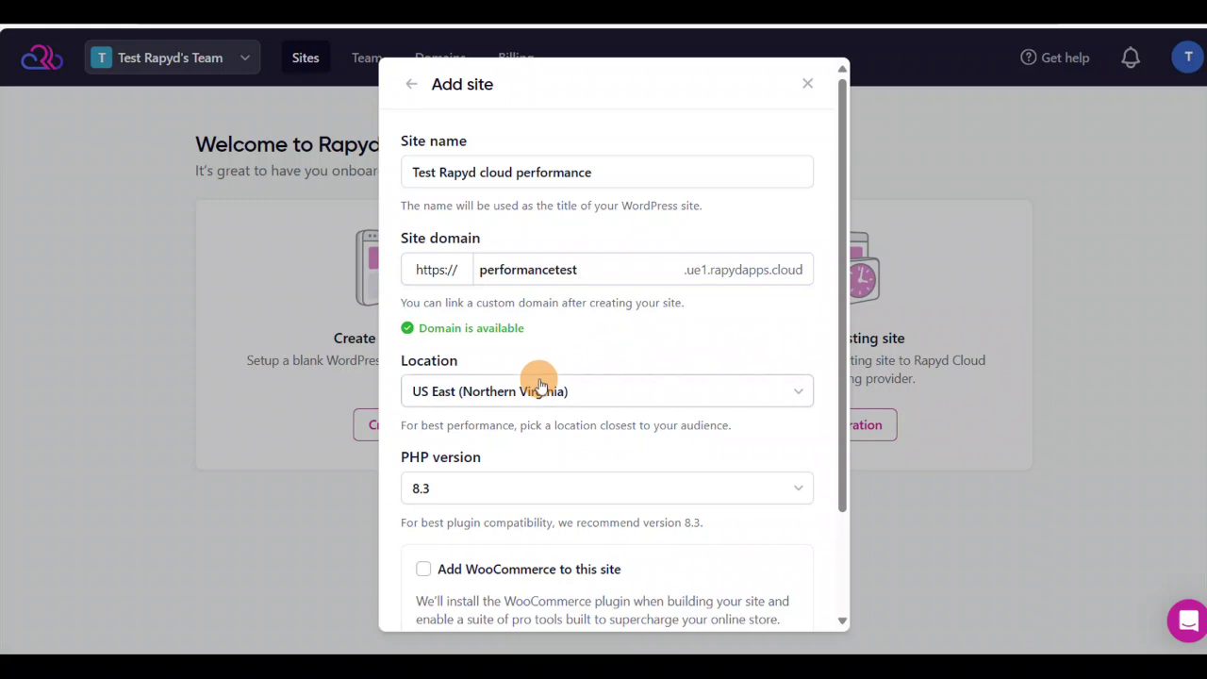
# Step: Select PHP version 8.3, include WooCommerce, and add the site
pyautogui.scroll(-3, 533, 378)
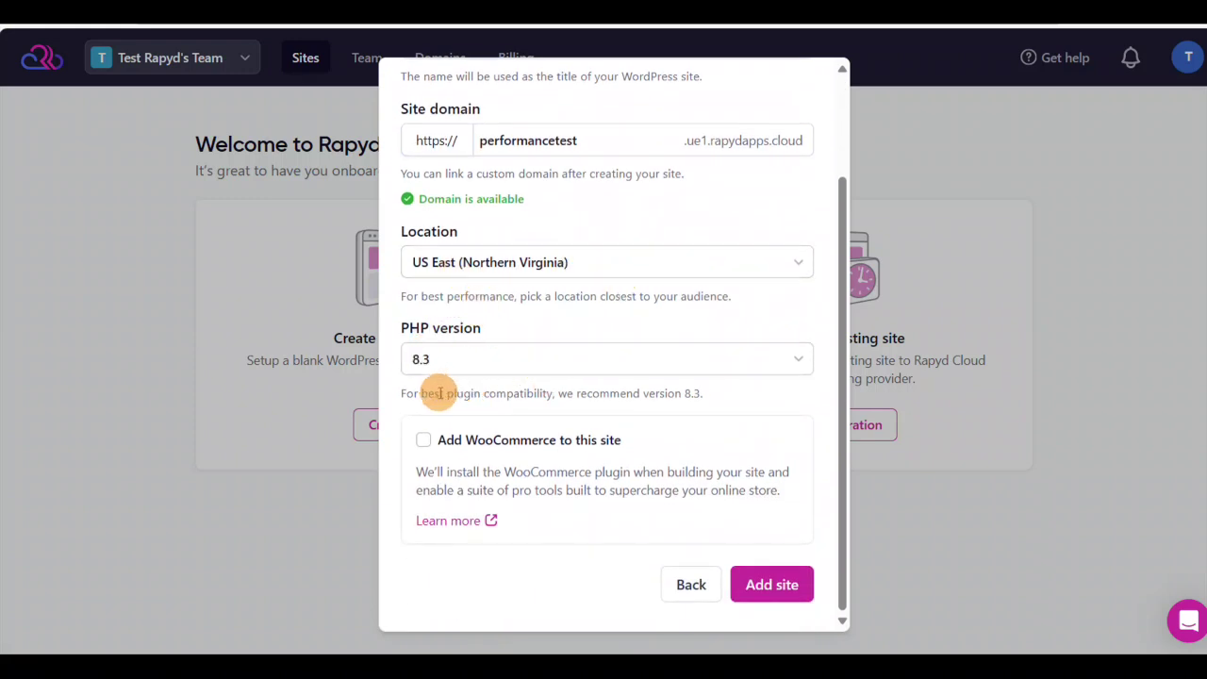
pyautogui.click(528, 364)
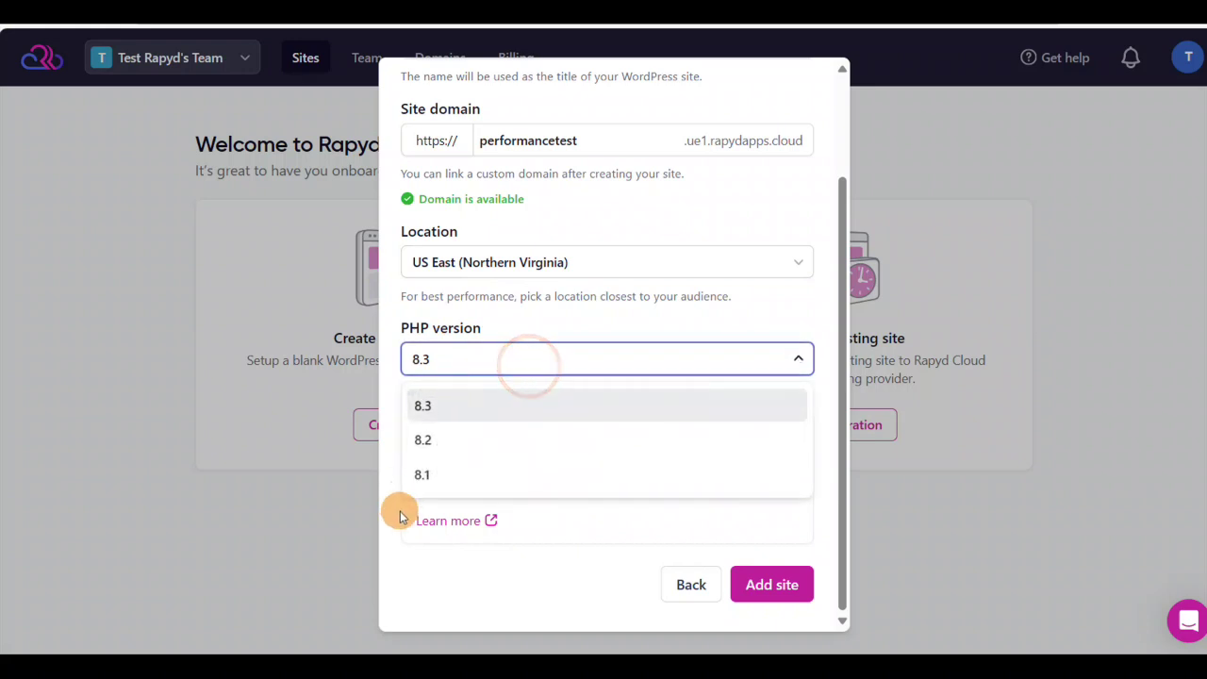
pyautogui.click(456, 413)
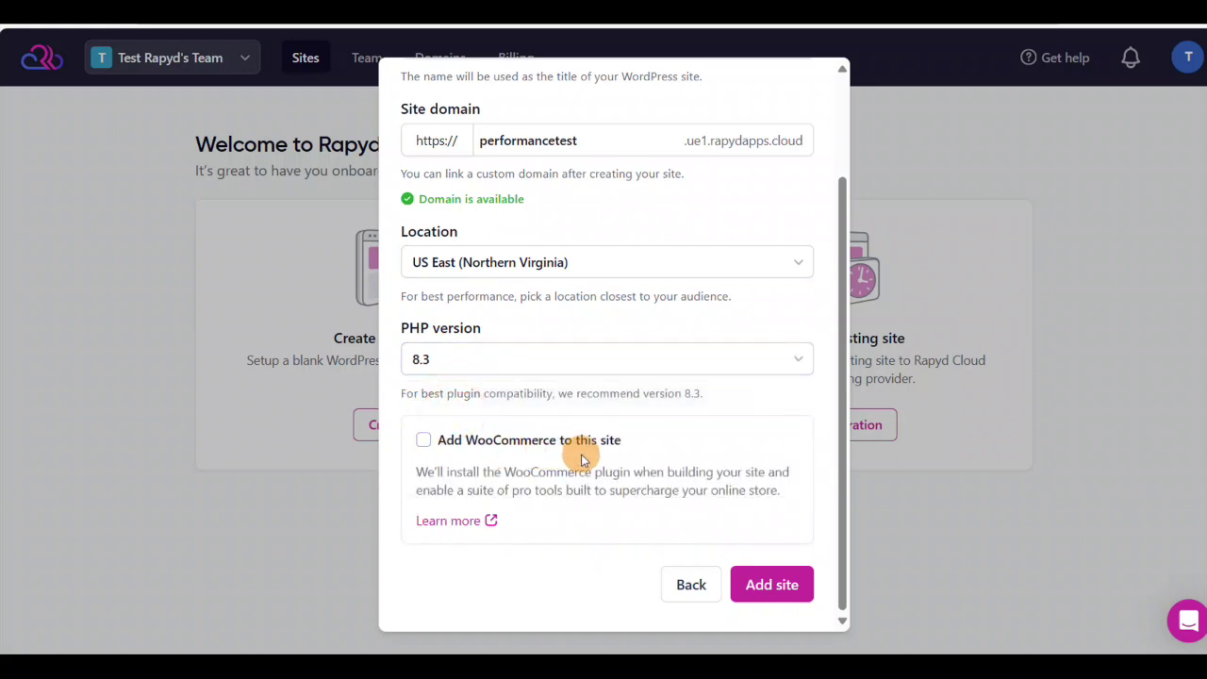
pyautogui.click(424, 440)
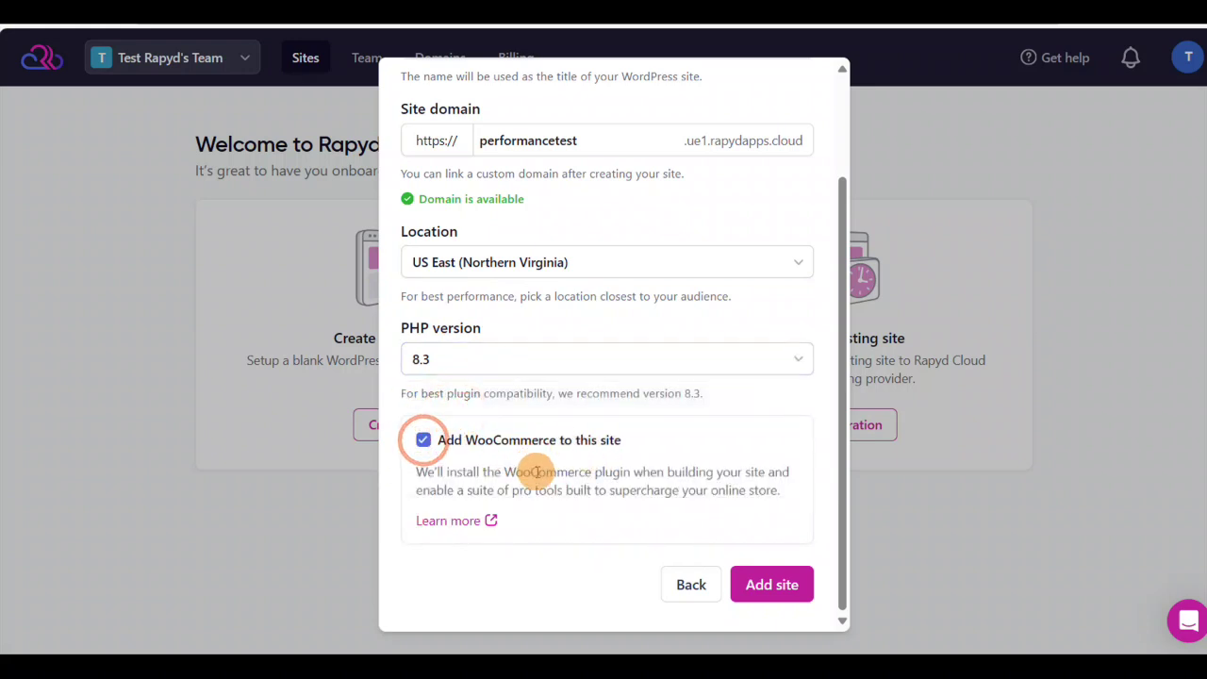
pyautogui.click(773, 591)
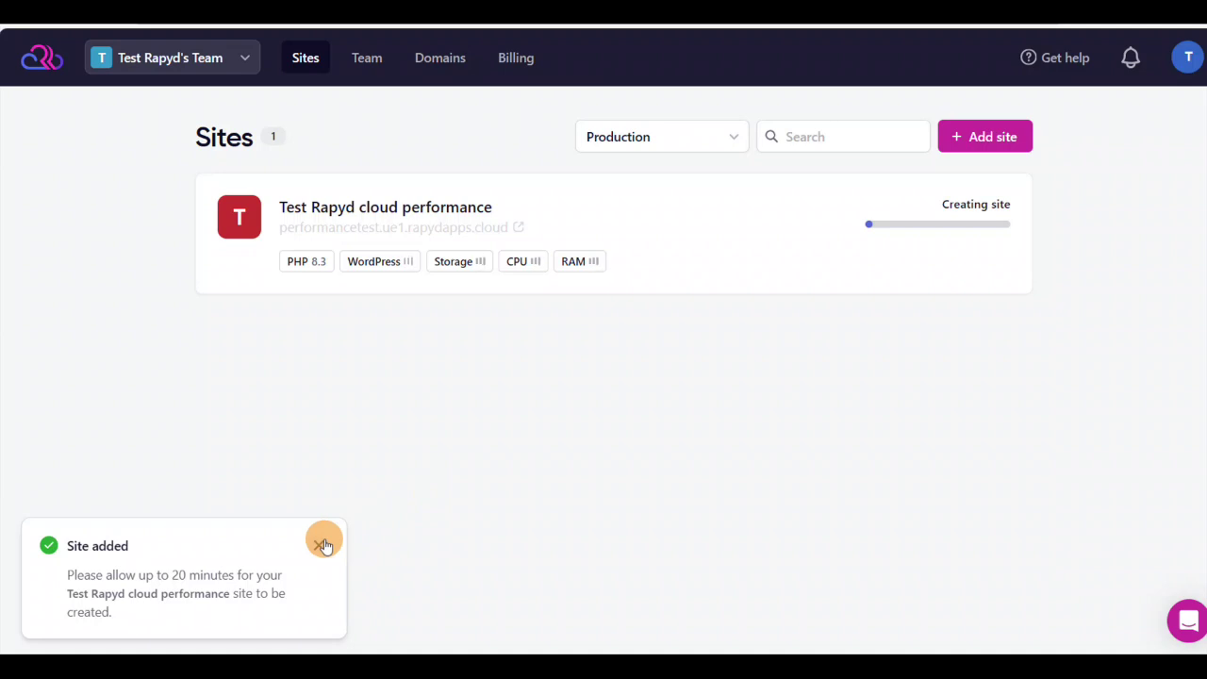
# Step: Dismiss the site-added notice and open the WordPress admin of the Test Rapyd cloud performance site
pyautogui.click(321, 545)
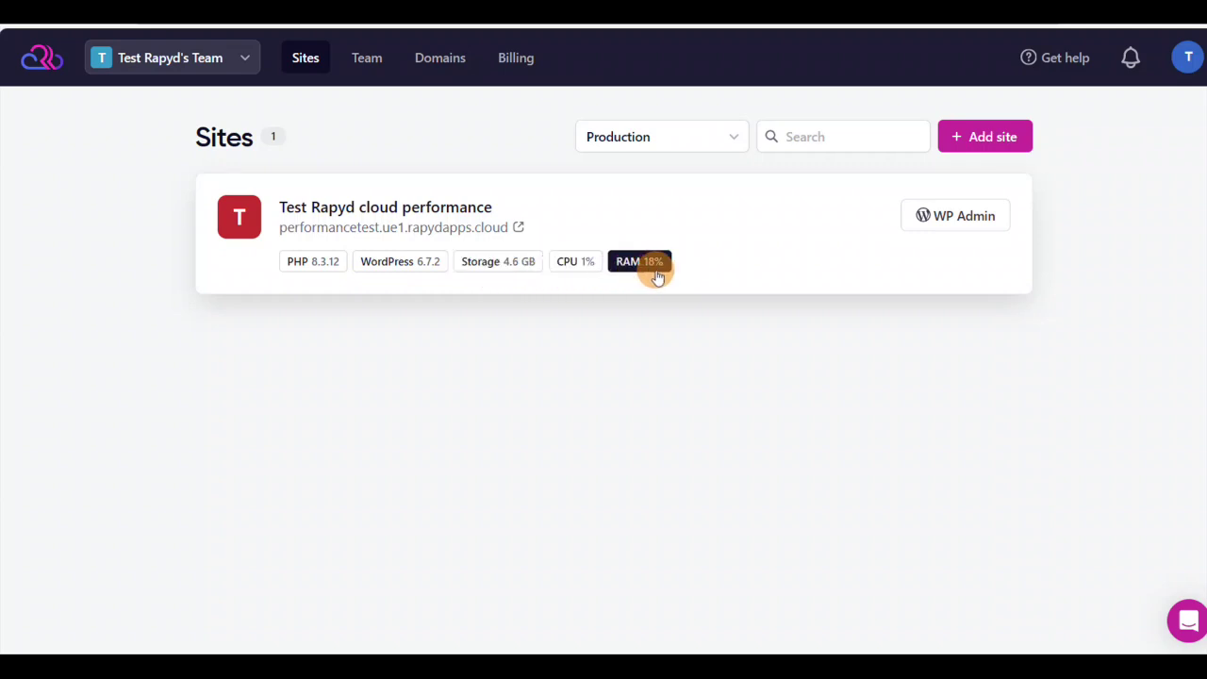
pyautogui.click(994, 219)
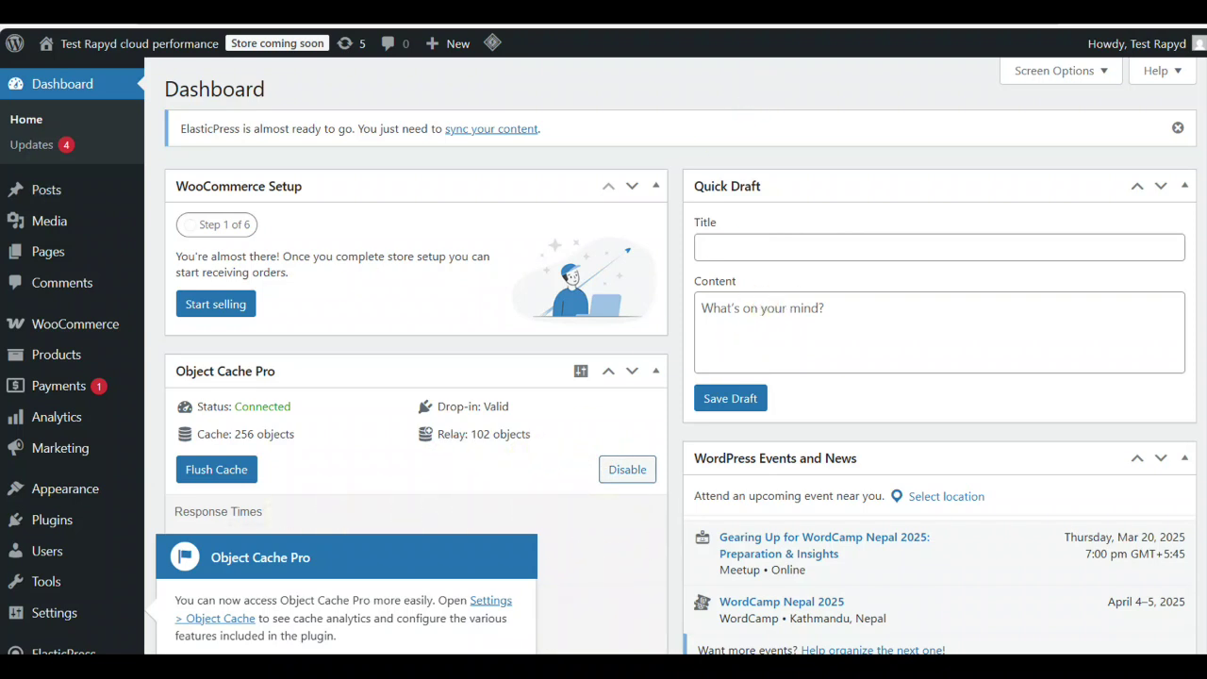
pyautogui.click(577, 26)
# Step: Examine the WordPress dashboard's widgets, including WooCommerce Setup, Object Cache Pro, Site Health Status, At a Glance and Activity
pyautogui.scroll(-10, 107, 386)
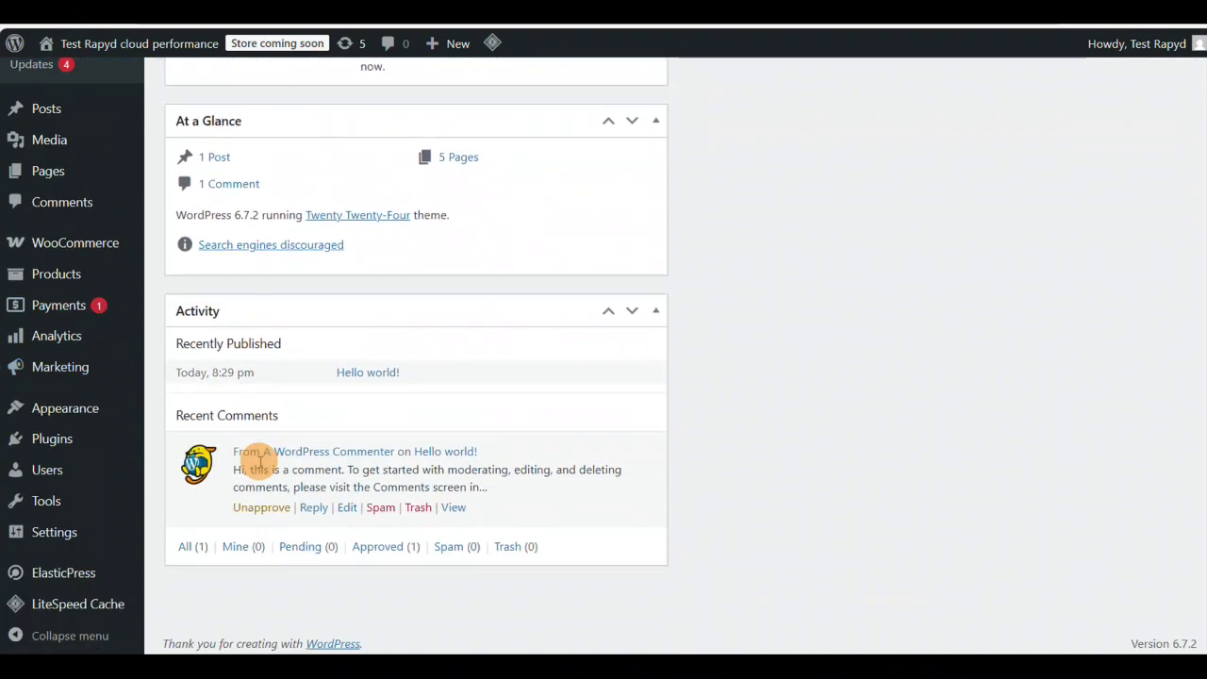
pyautogui.scroll(10, 258, 463)
pyautogui.scroll(-10, 183, 450)
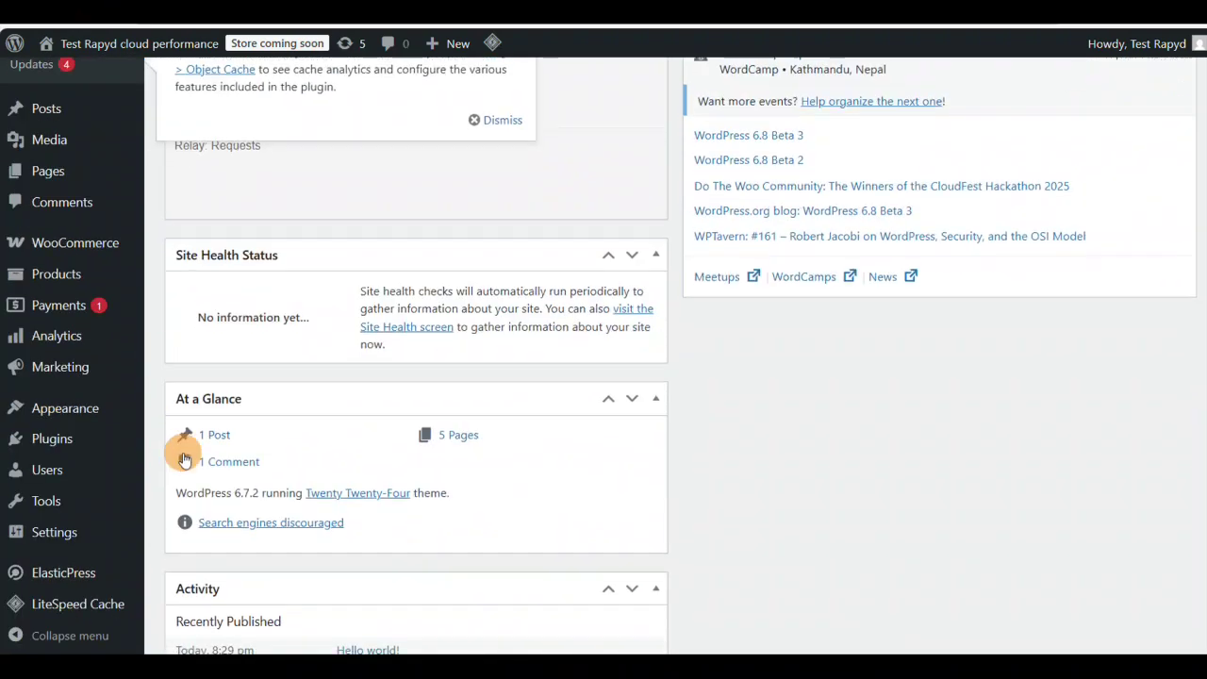
pyautogui.scroll(10, 81, 459)
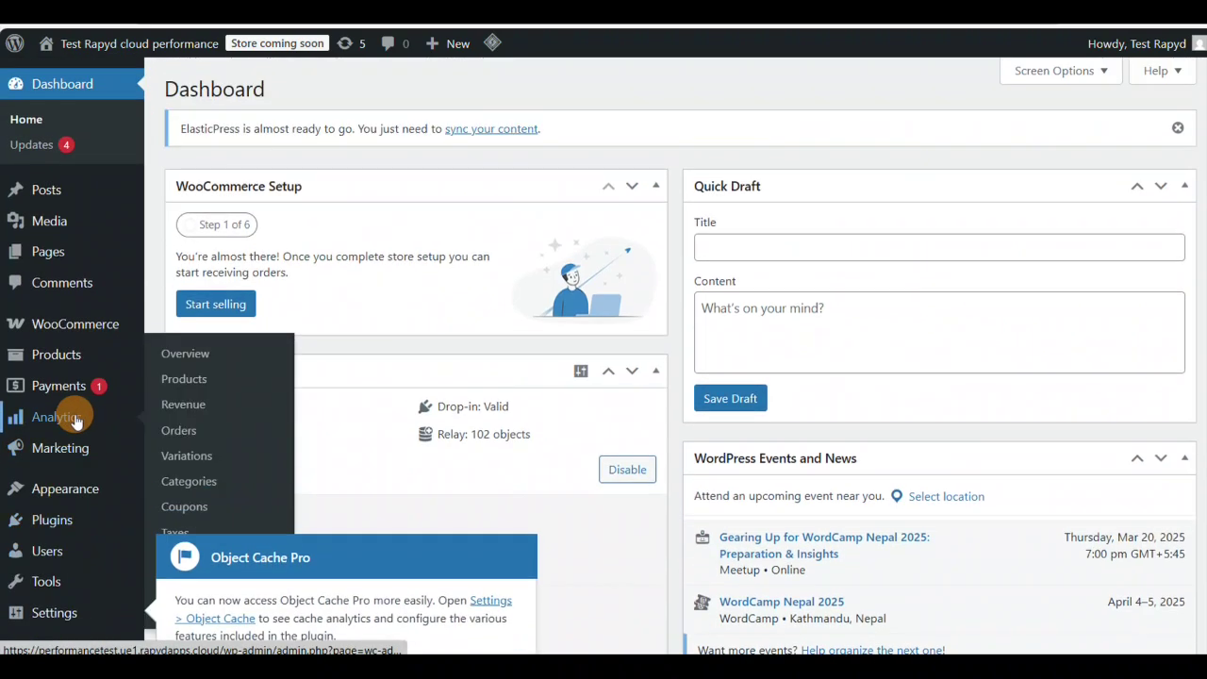
pyautogui.scroll(-10, 81, 382)
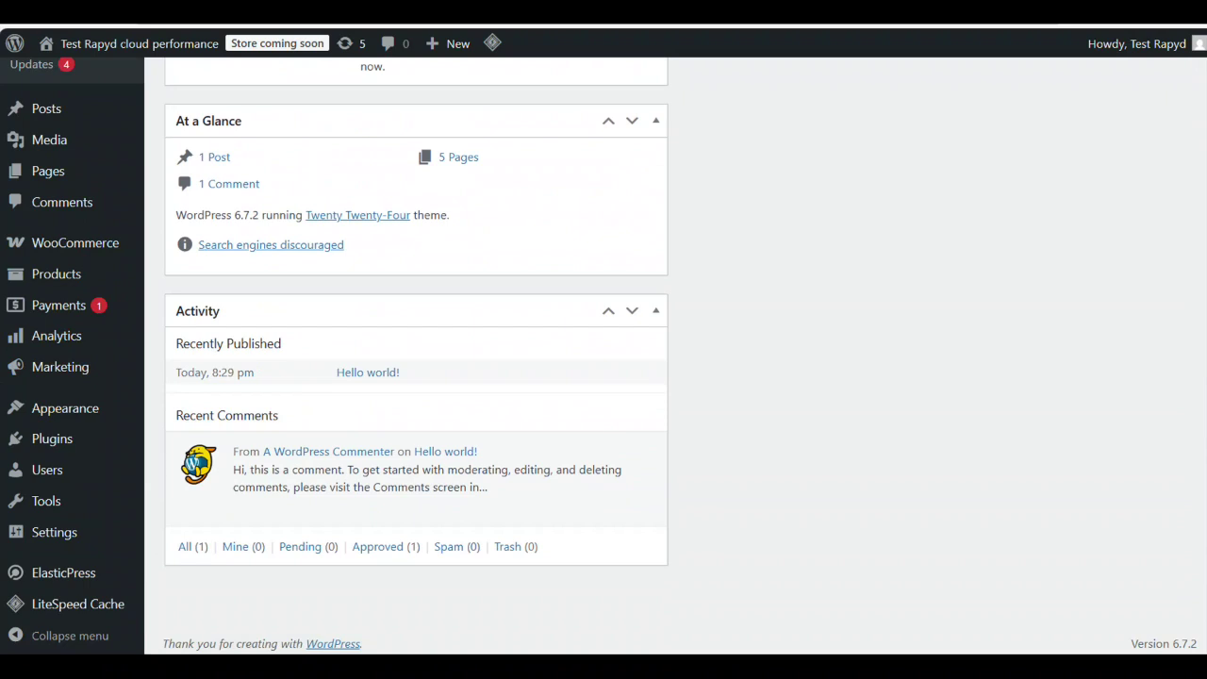
pyautogui.scroll(10, 29, 283)
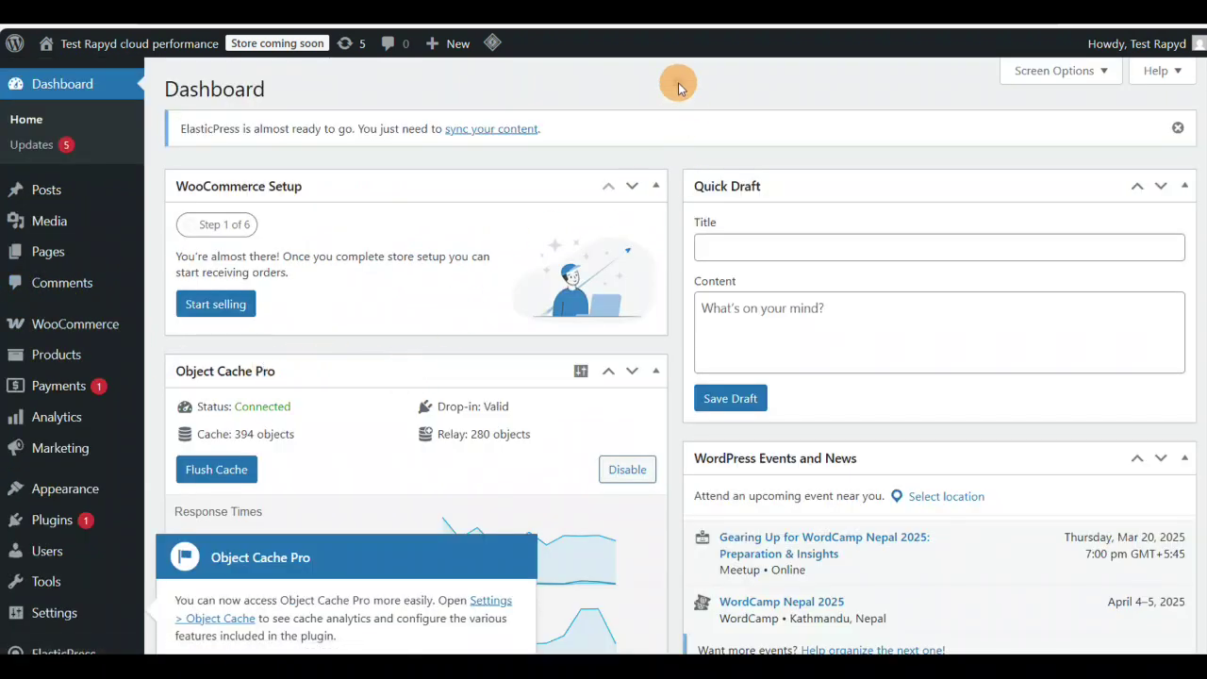
pyautogui.scroll(-7, 538, 296)
pyautogui.scroll(-3, 396, 297)
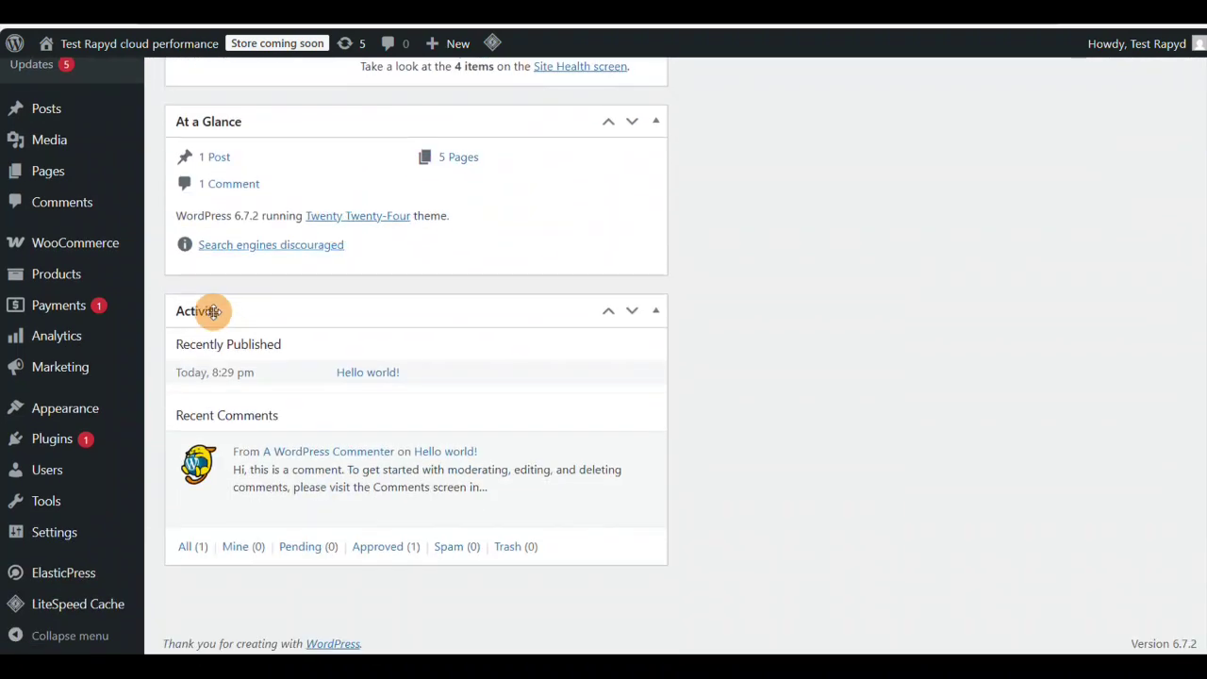
pyautogui.scroll(10, 198, 302)
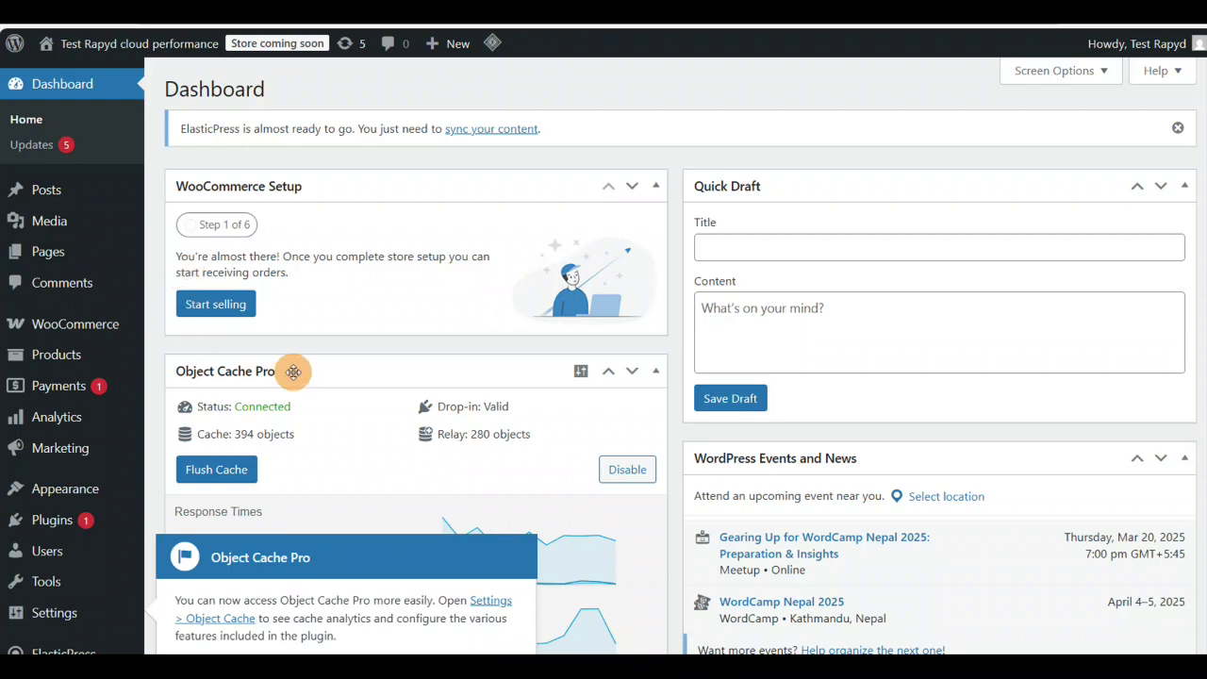
pyautogui.scroll(-9, 349, 386)
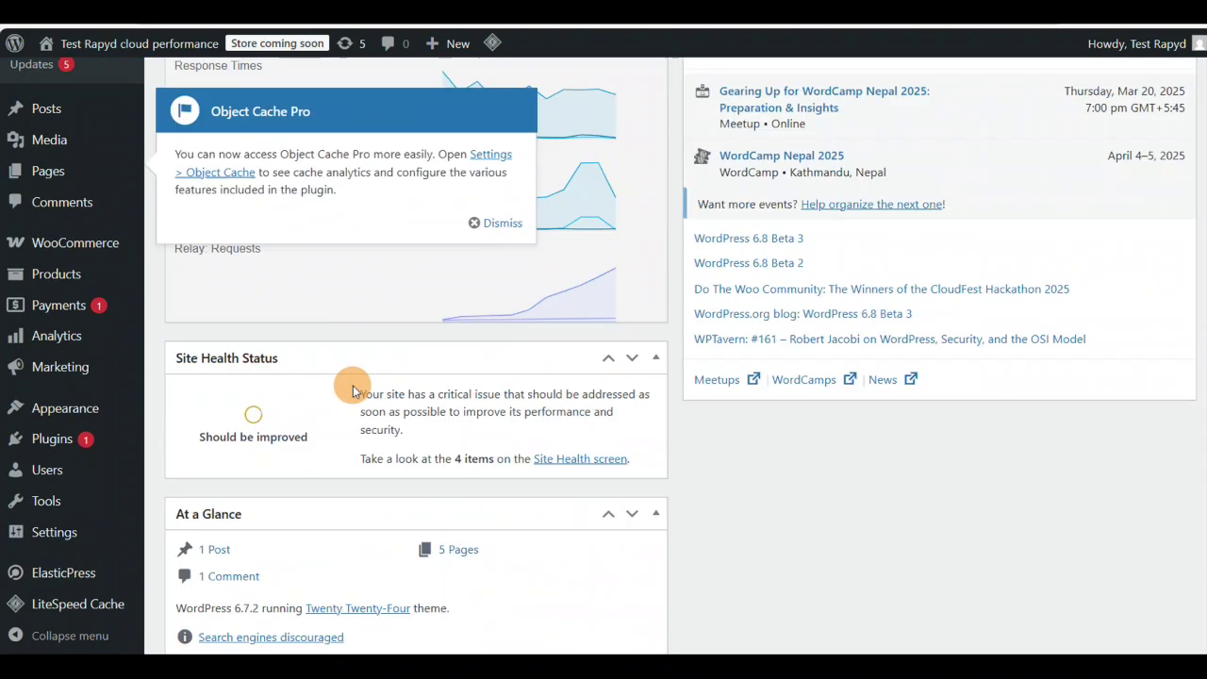
pyautogui.scroll(7, 320, 340)
pyautogui.scroll(3, 313, 330)
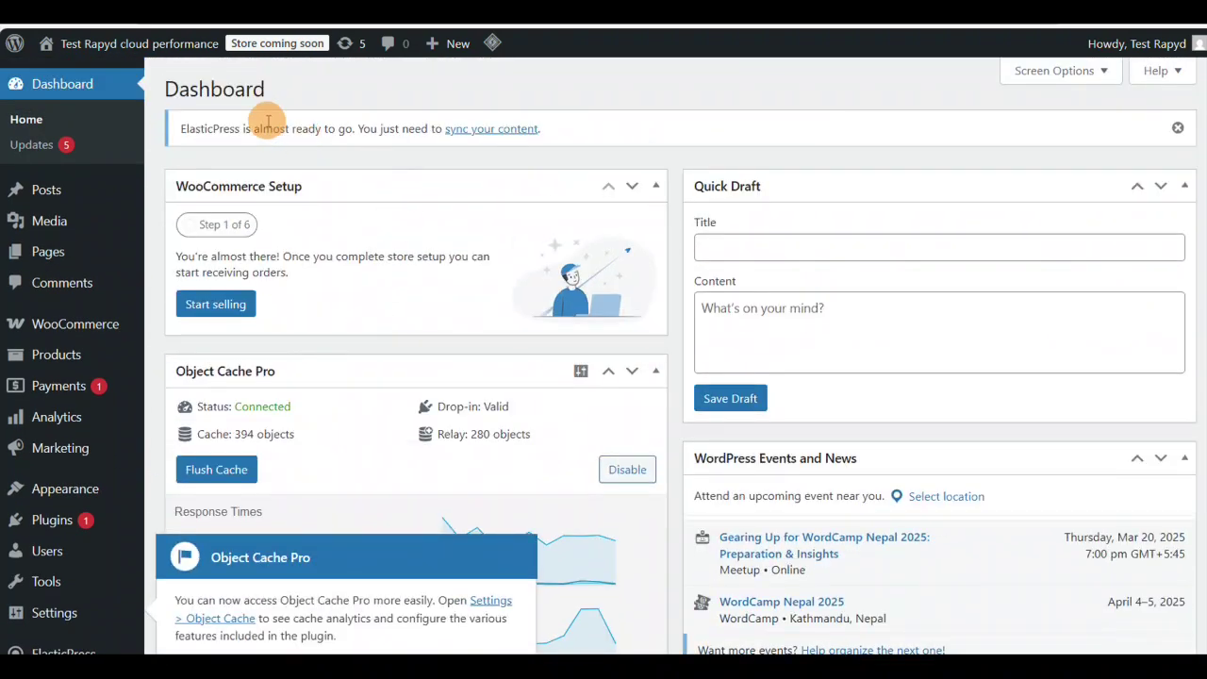
# Step: Open the live site in a new browser tab and look through its homepage down to the footer
pyautogui.moveTo(173, 39)
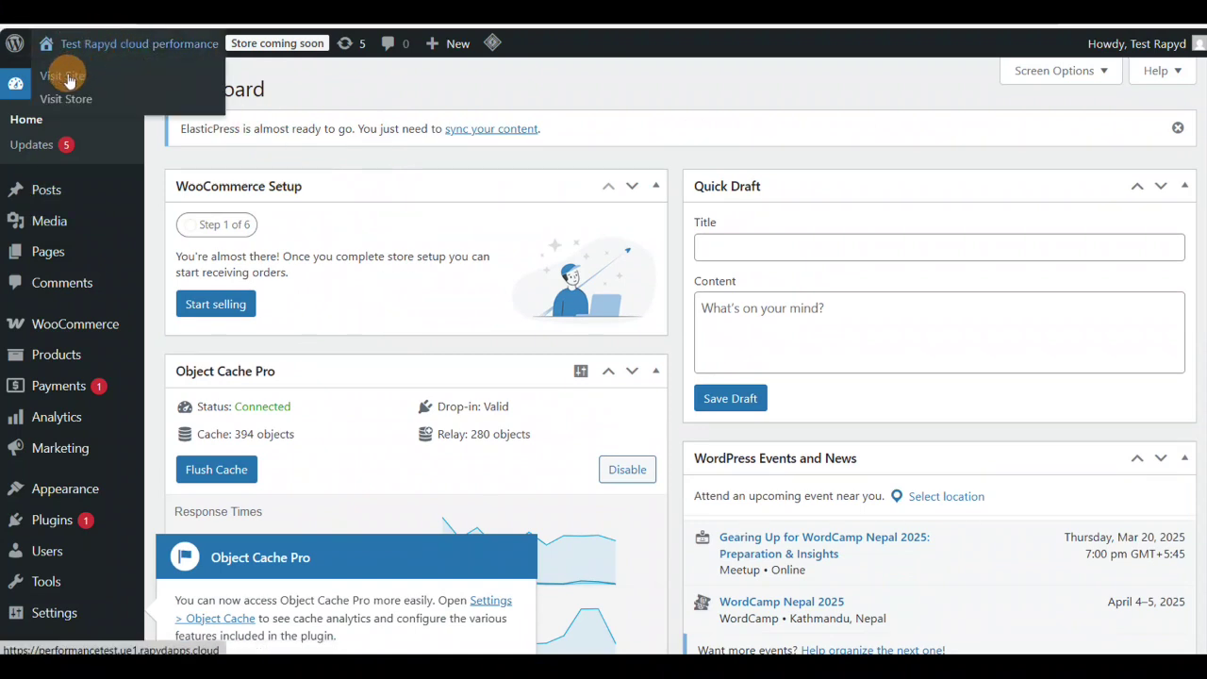
pyautogui.rightClick(66, 81)
pyautogui.click(135, 93)
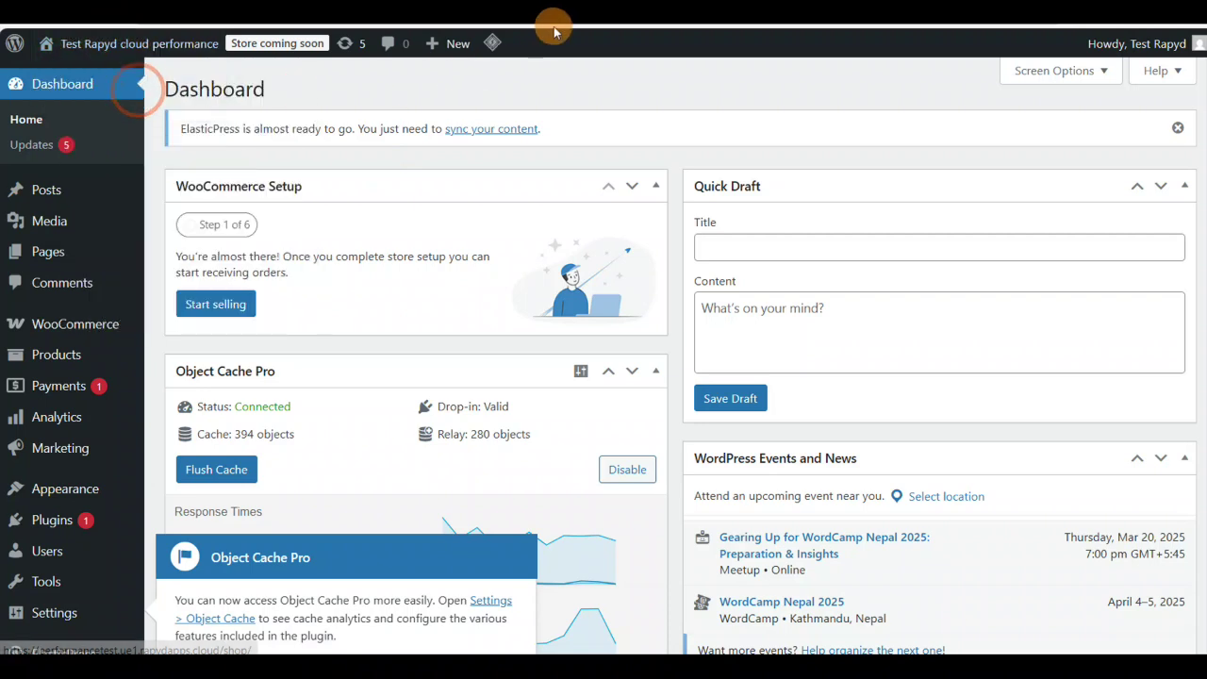
pyautogui.click(589, 2)
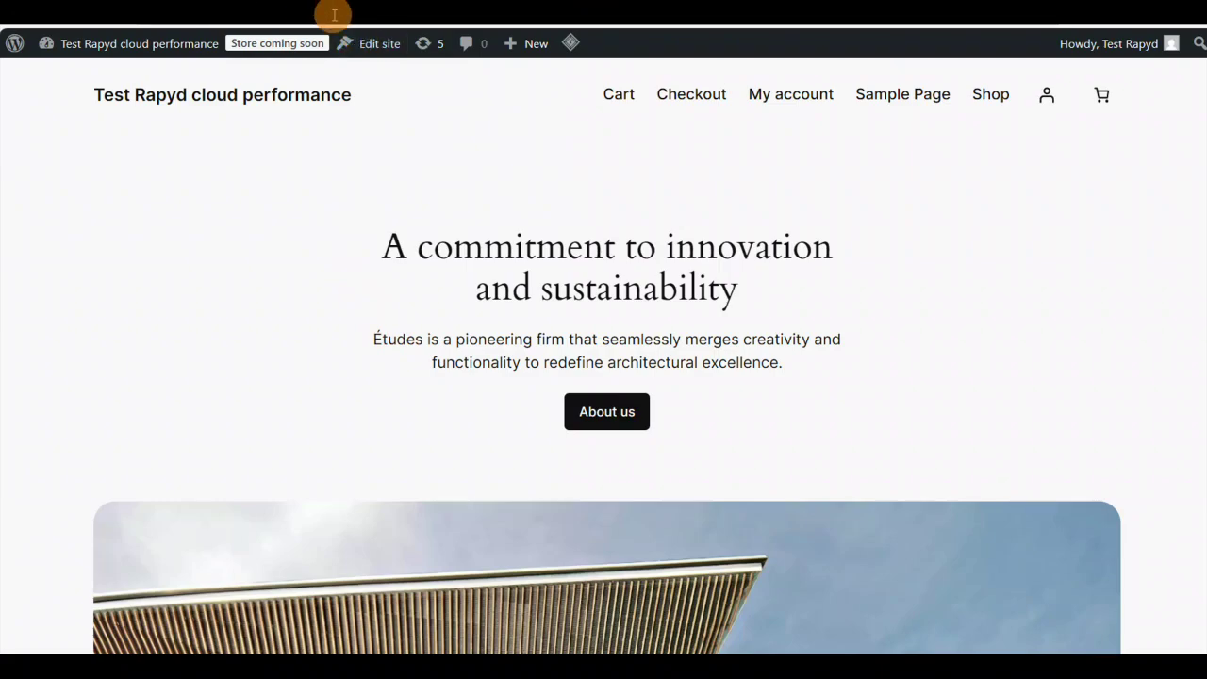
pyautogui.scroll(-20, 334, 410)
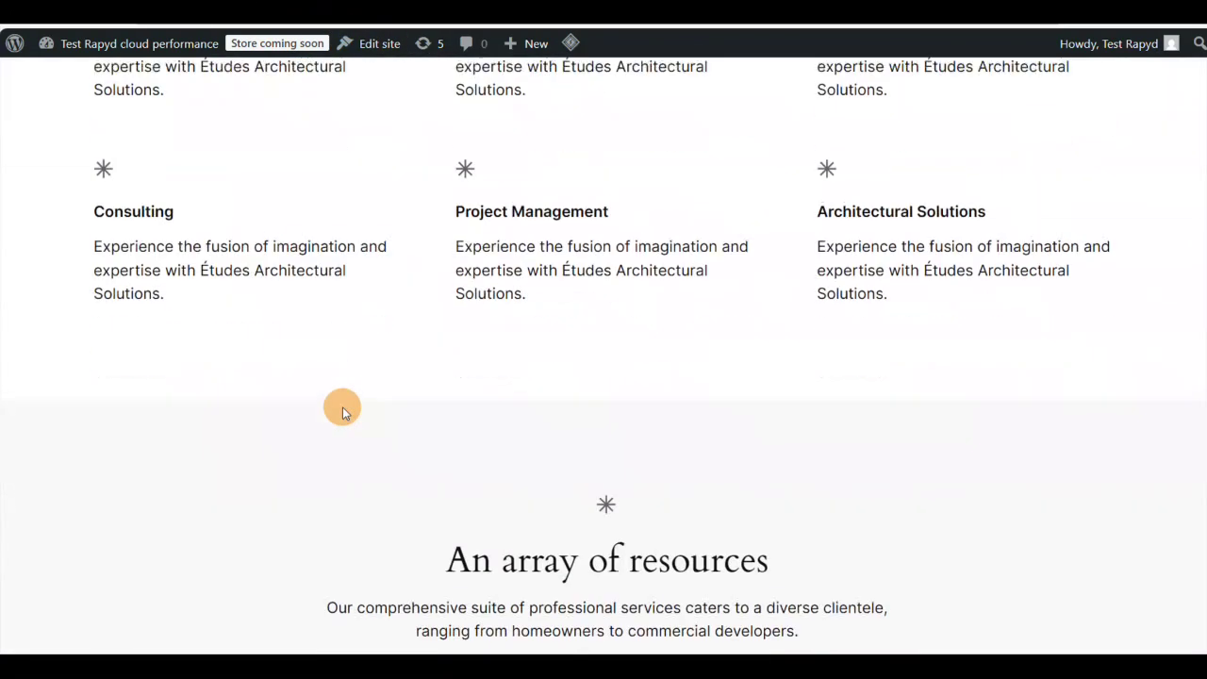
pyautogui.scroll(-5, 342, 407)
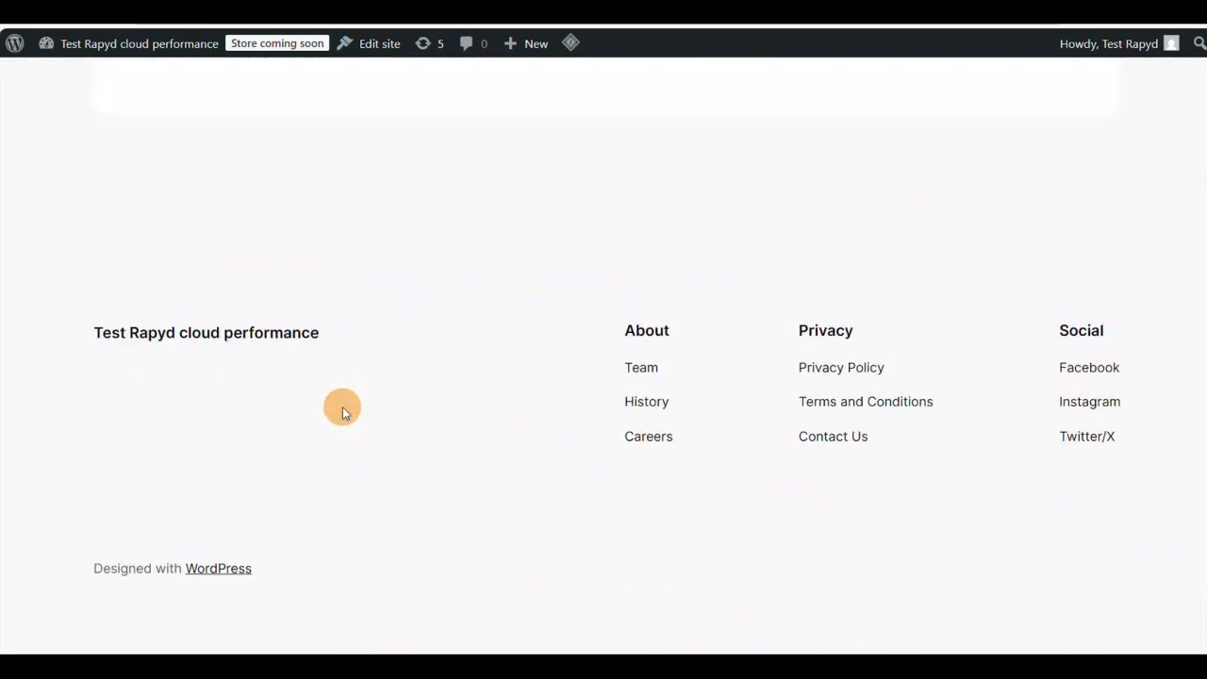
# Step: Return to the WordPress dashboard and look through the admin menu entries, from Posts and Pages through Payments, Marketing and Tools
pyautogui.scroll(10, 342, 407)
pyautogui.scroll(10, 343, 404)
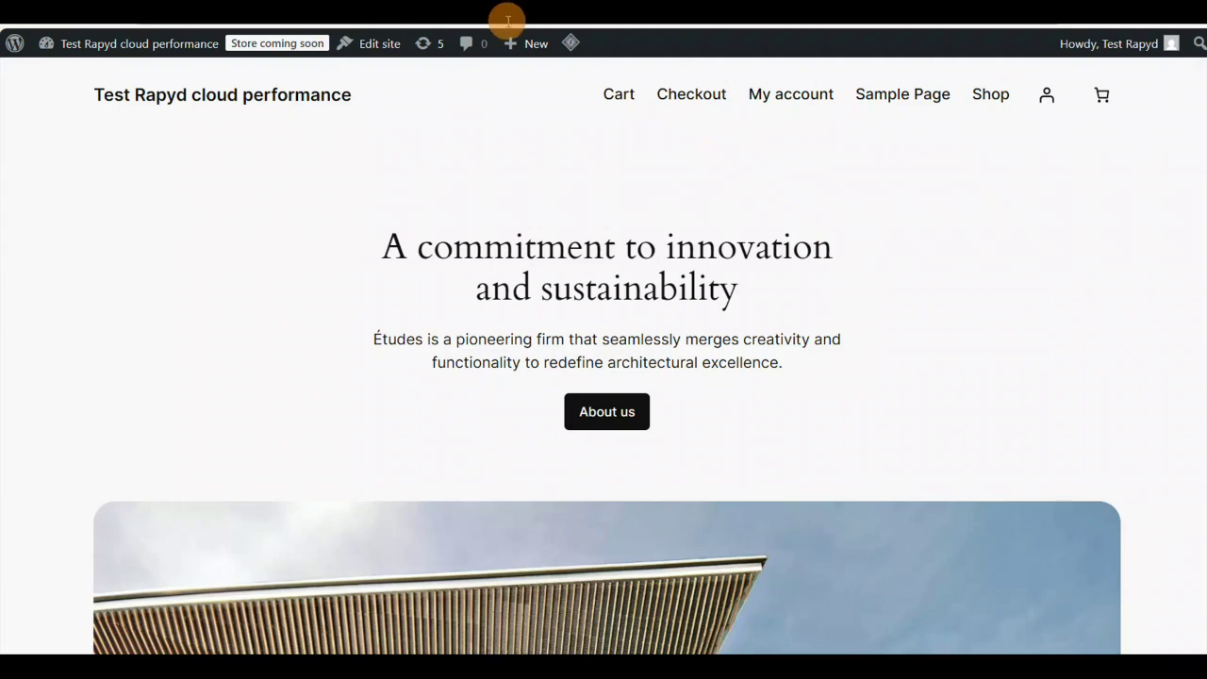
pyautogui.click(282, 26)
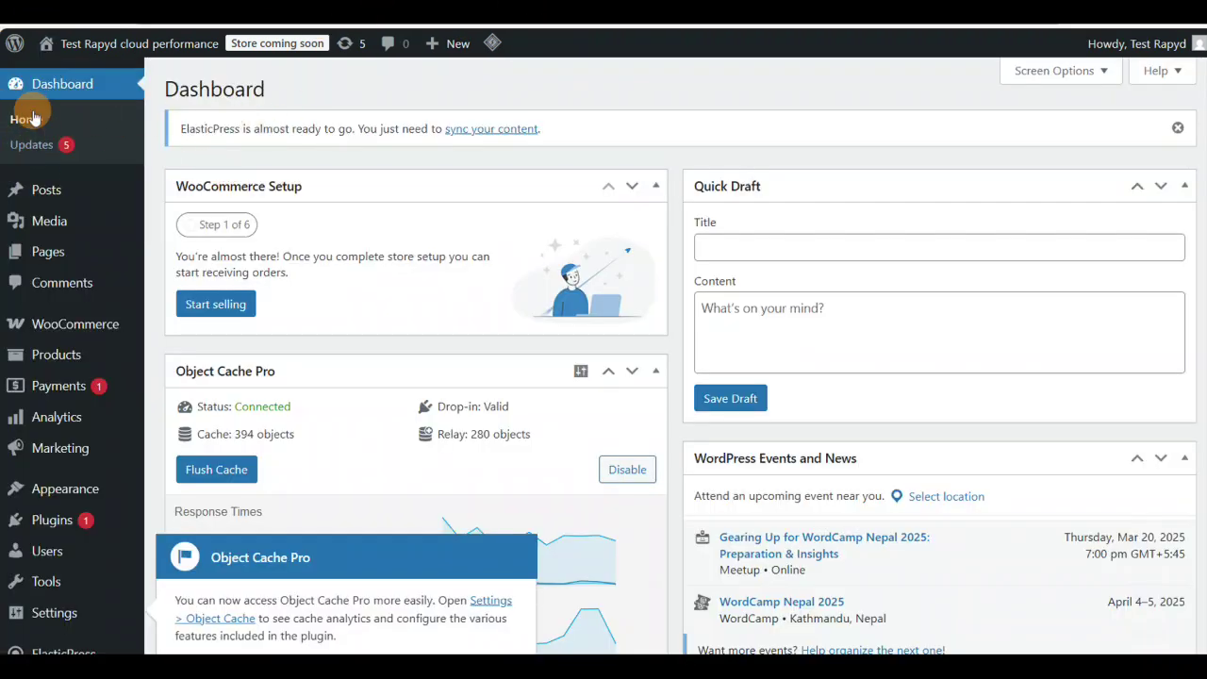
pyautogui.moveTo(83, 243)
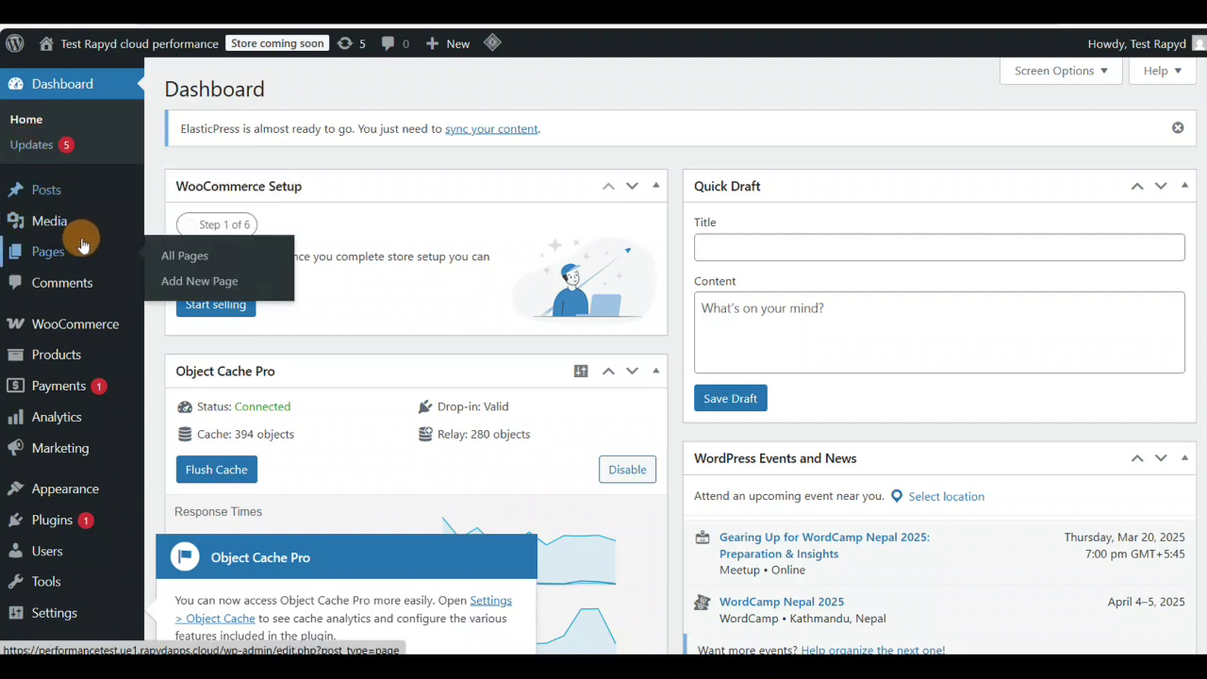
pyautogui.moveTo(34, 360)
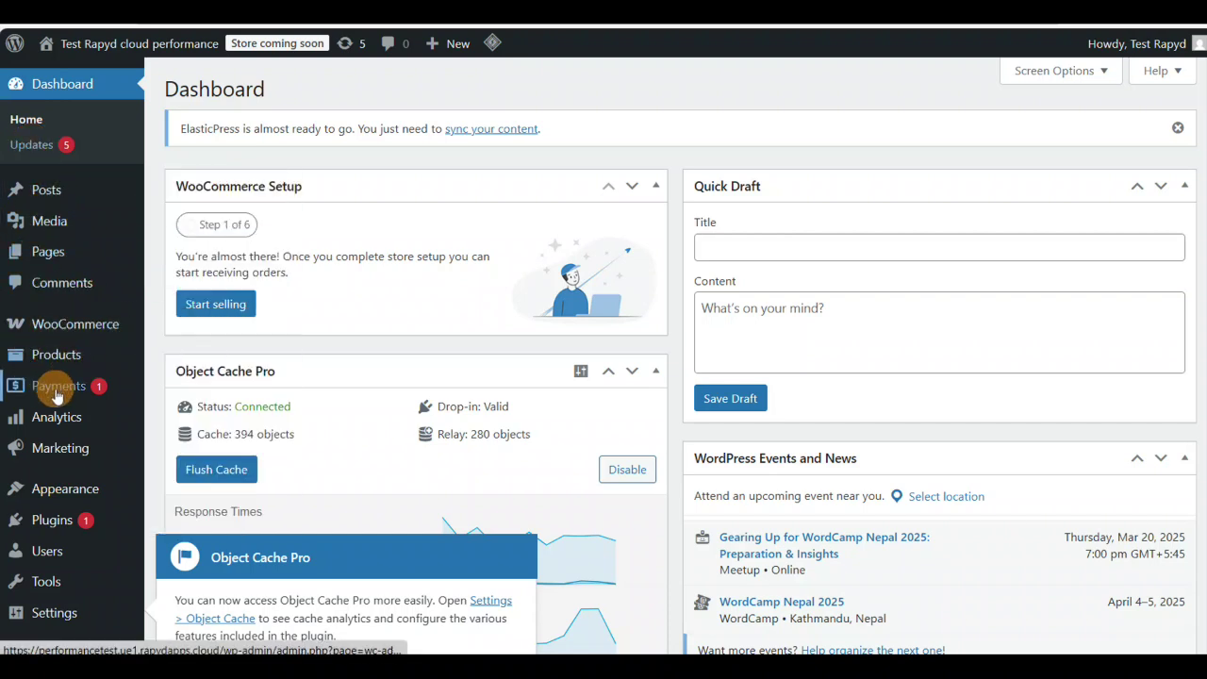
pyautogui.moveTo(40, 451)
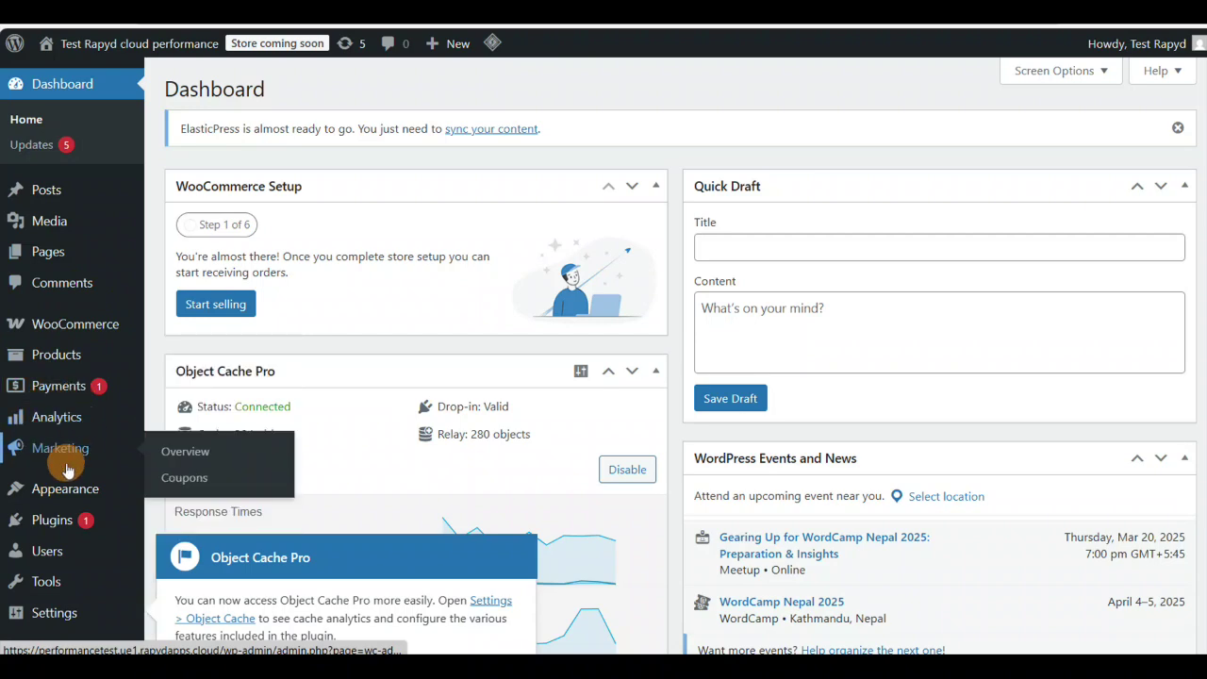
pyautogui.scroll(-2, 65, 444)
pyautogui.moveTo(65, 418)
pyautogui.scroll(-4, 81, 433)
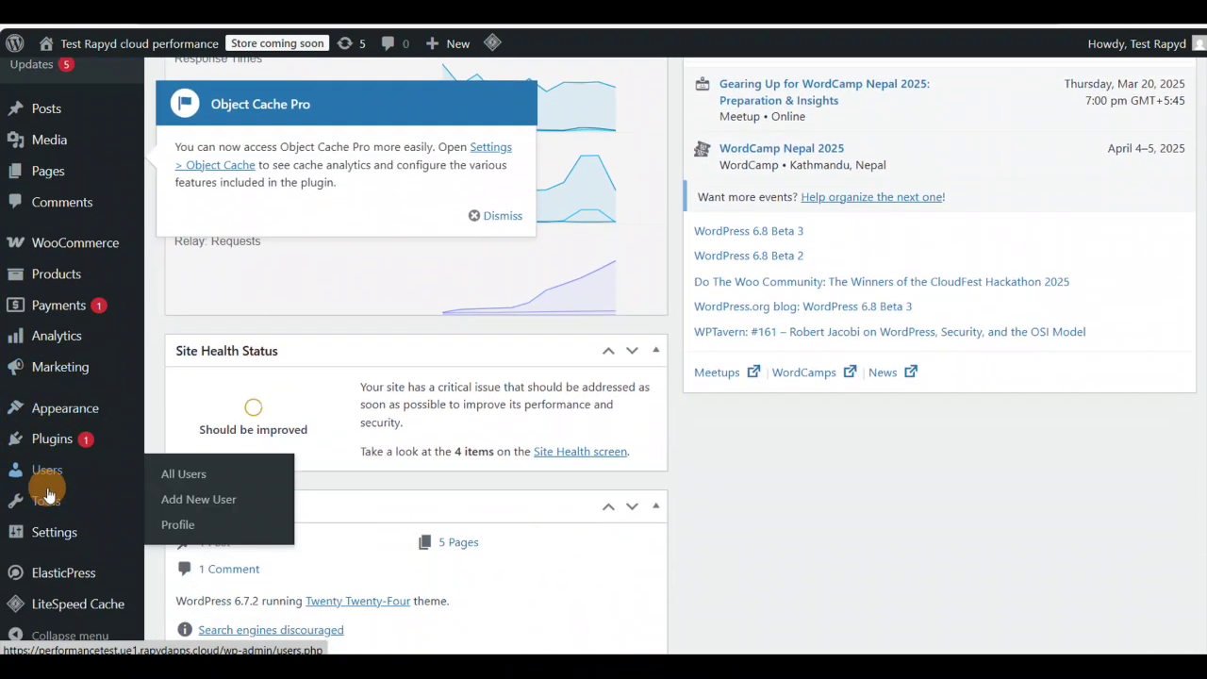
pyautogui.moveTo(45, 522)
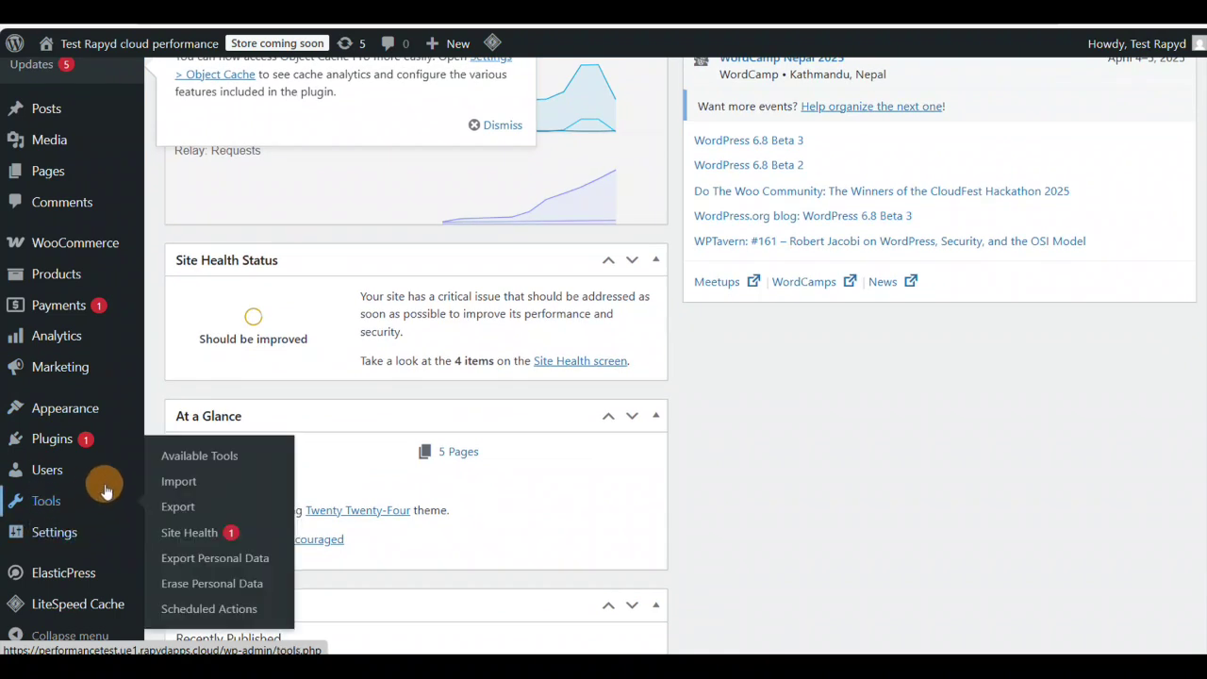
pyautogui.moveTo(79, 592)
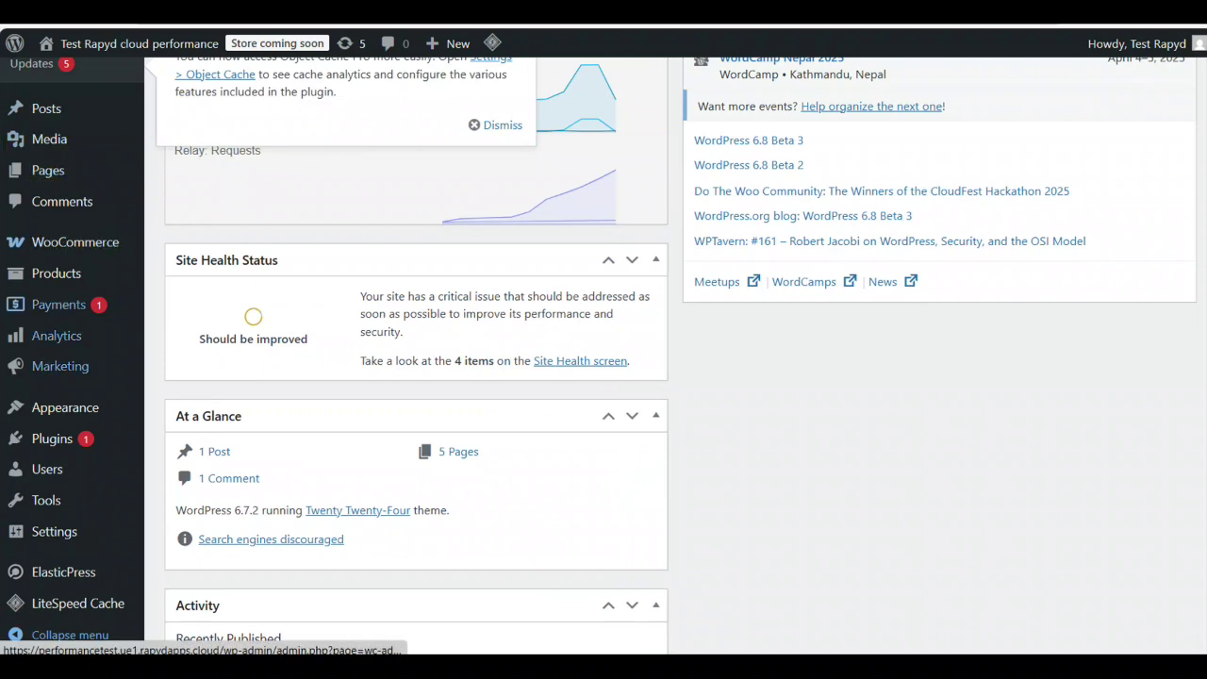
pyautogui.scroll(4, 44, 325)
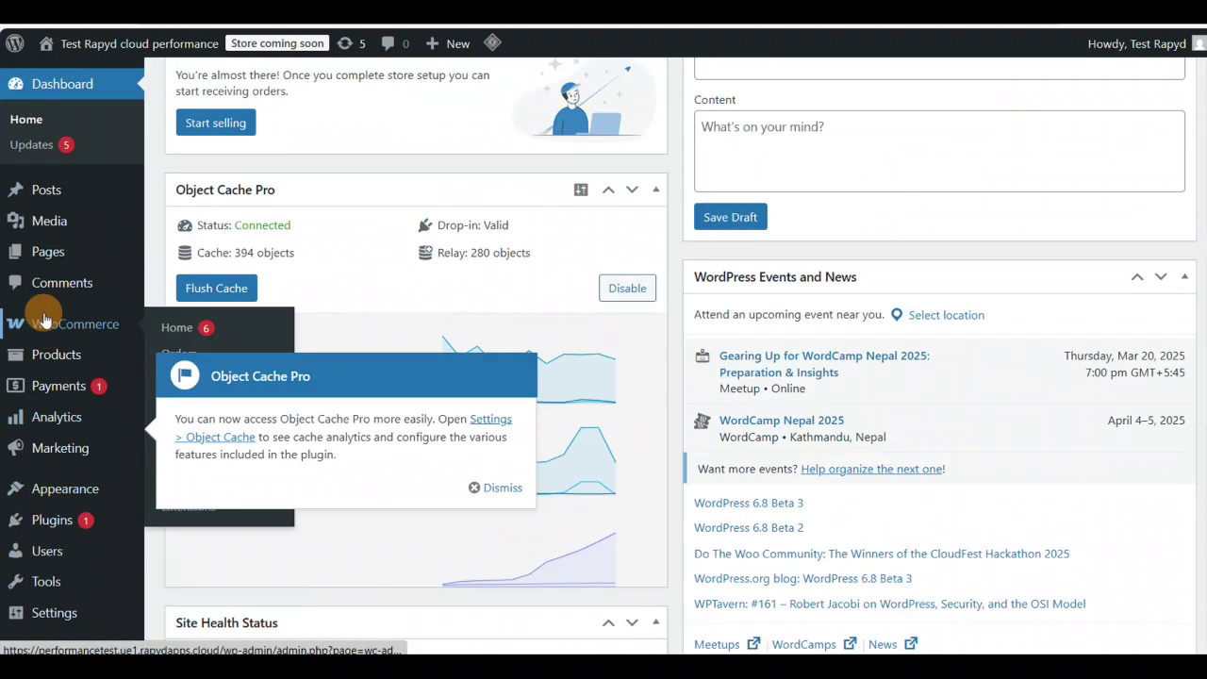
pyautogui.scroll(2, 44, 320)
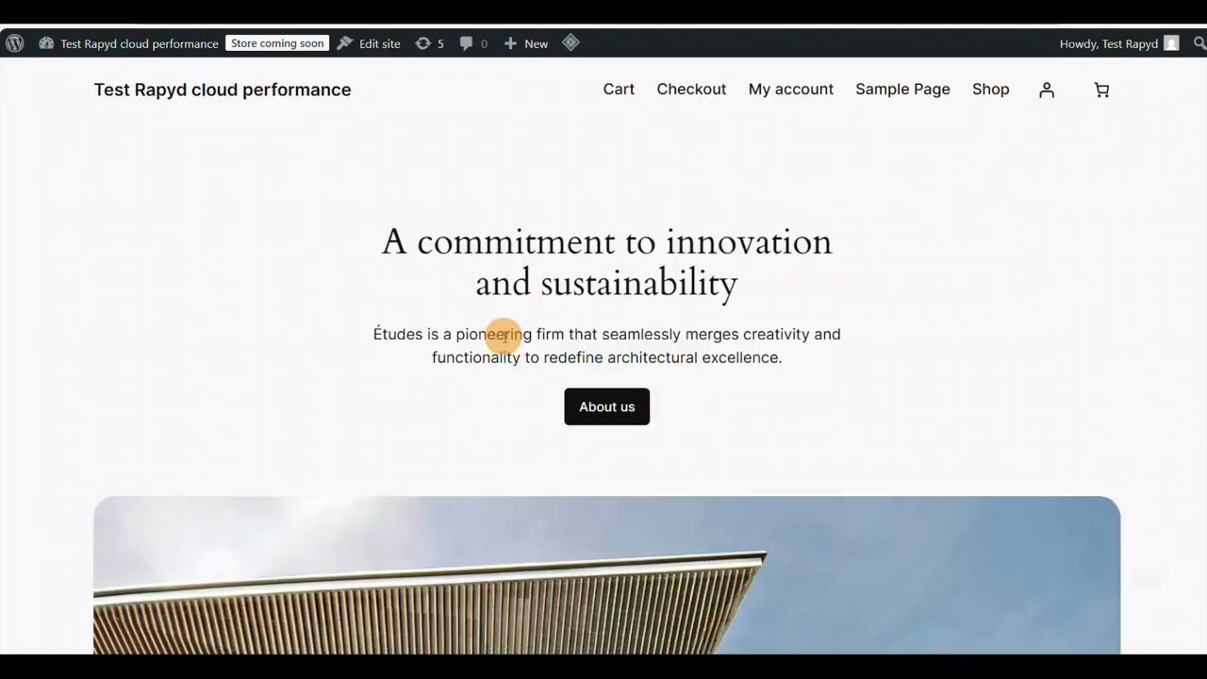
# Step: Look over the site's homepage, open it in the site editor and dismiss the Edit your site introduction
pyautogui.scroll(-12, 499, 332)
pyautogui.scroll(12, 499, 329)
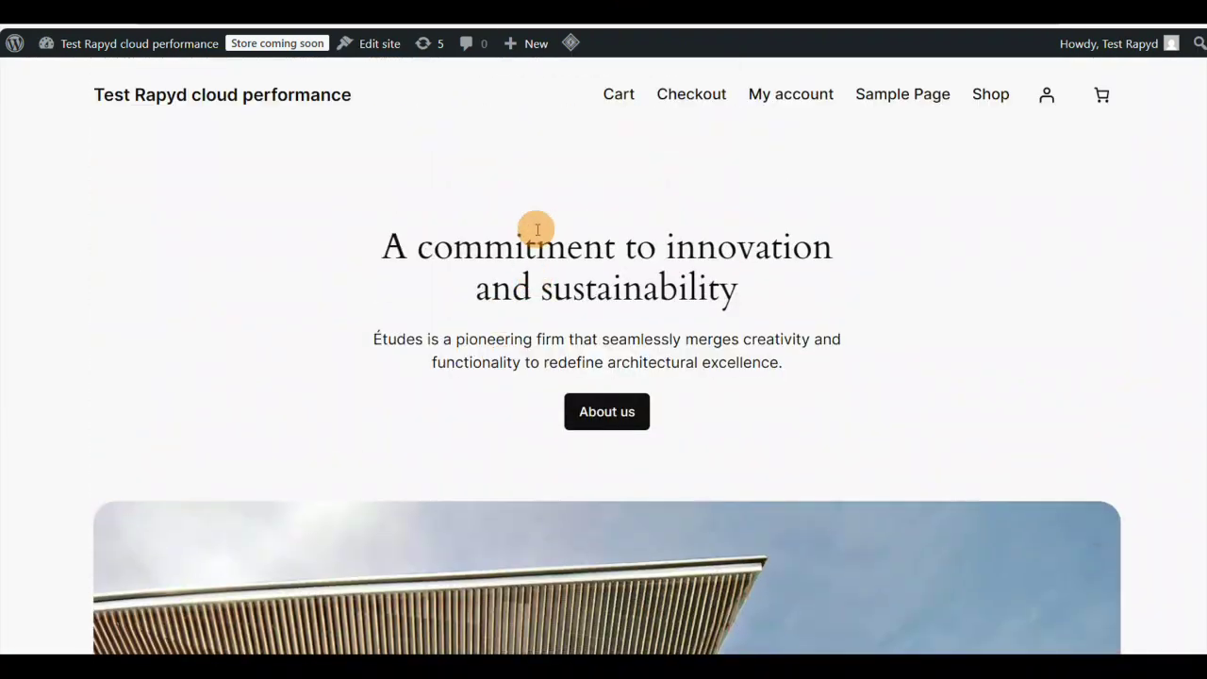
pyautogui.click(386, 42)
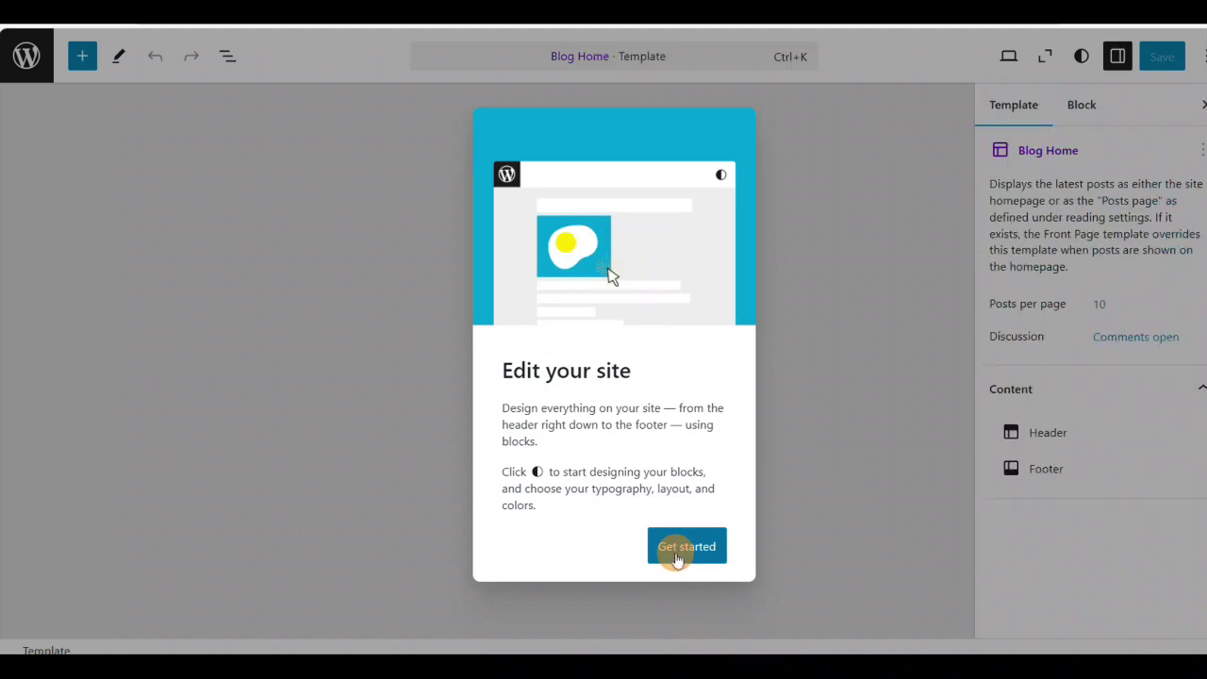
pyautogui.click(675, 554)
# Step: Select the "An array of resources" heading and the tourist photo beneath it to inspect their block options
pyautogui.scroll(-15, 391, 472)
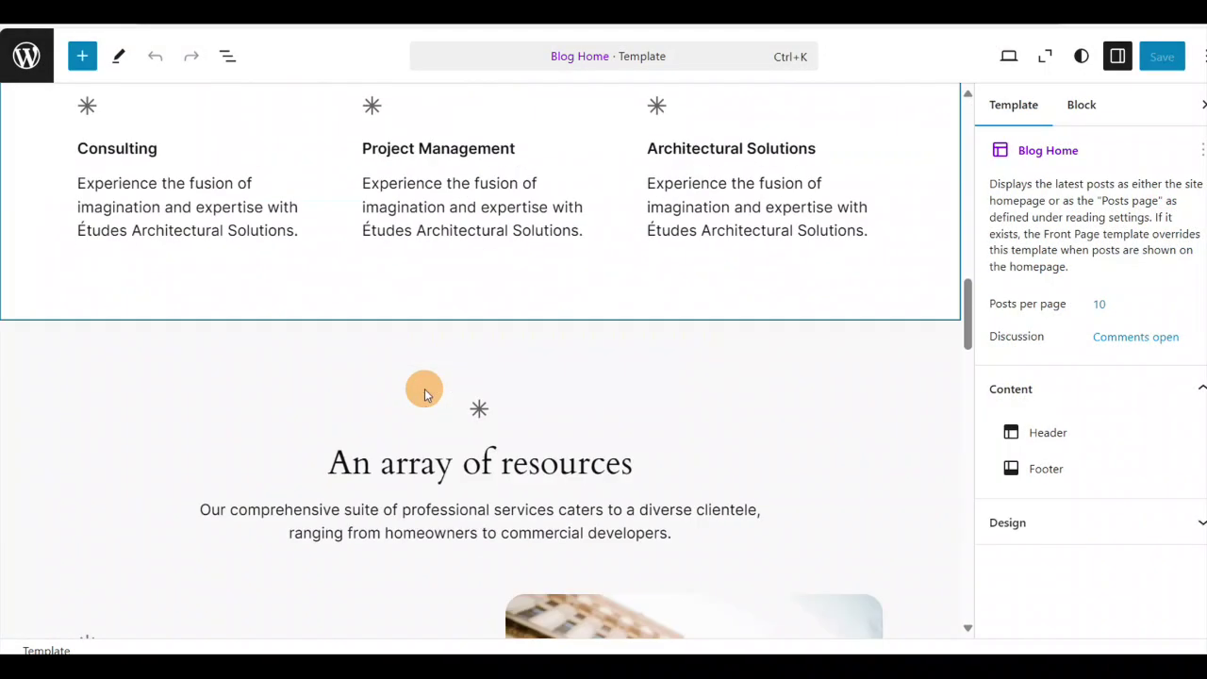
pyautogui.scroll(4, 447, 378)
pyautogui.click(521, 370)
pyautogui.click(622, 376)
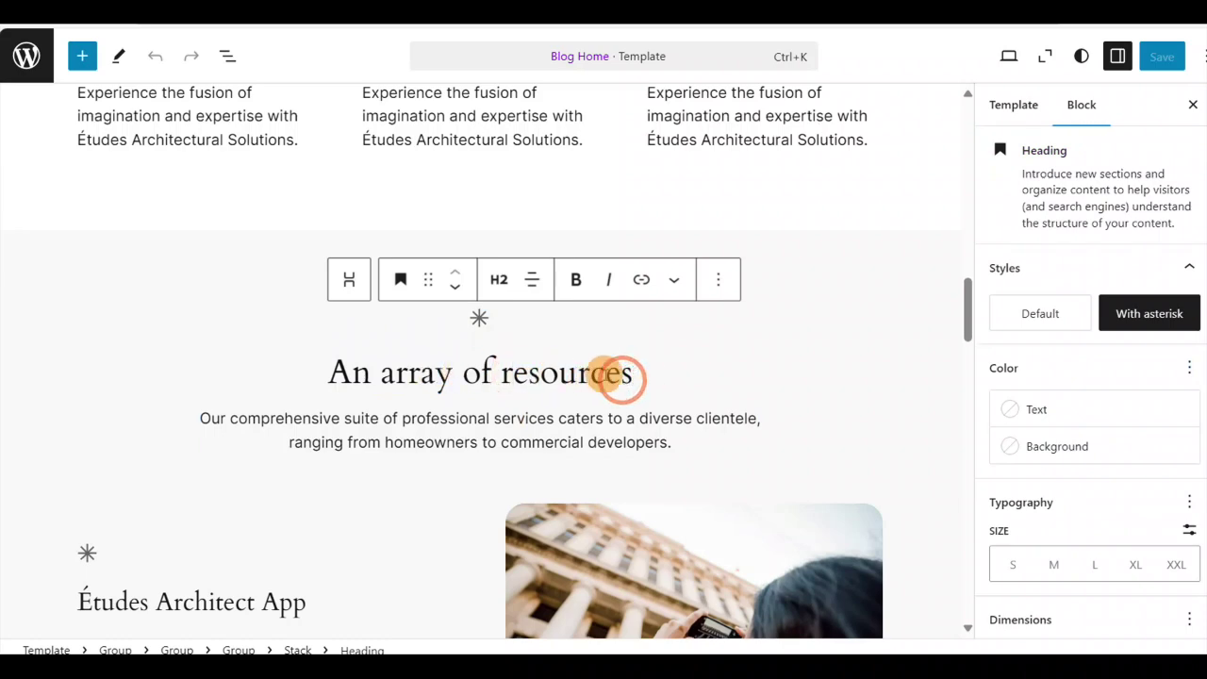
pyautogui.click(639, 375)
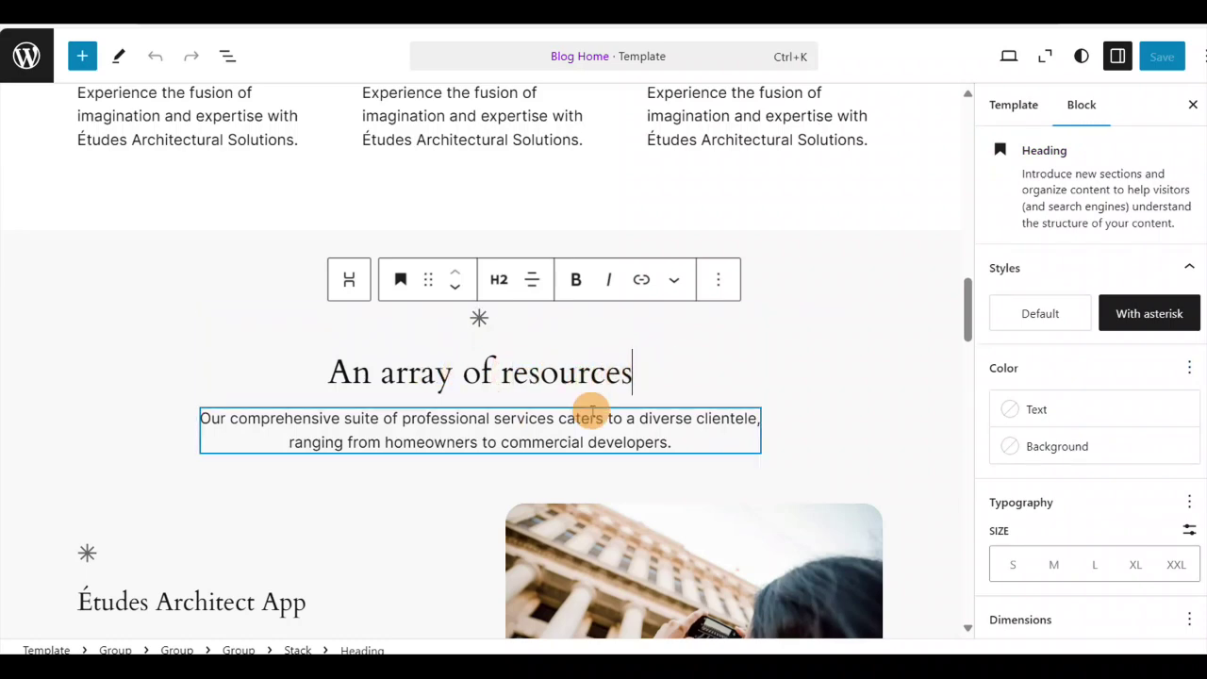
pyautogui.scroll(-7, 595, 406)
pyautogui.scroll(4, 660, 387)
pyautogui.click(759, 373)
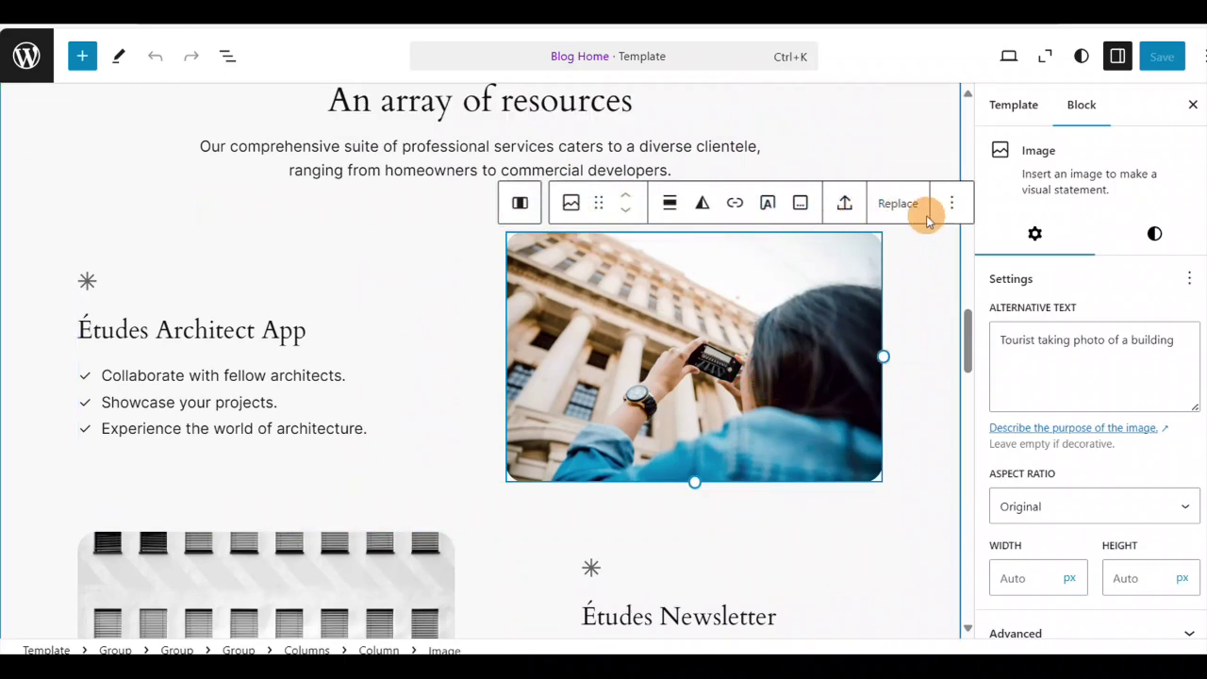
# Step: Look through the rest of the Blog Home template and inspect the footer's Team and Privacy Policy links
pyautogui.scroll(-15, 217, 463)
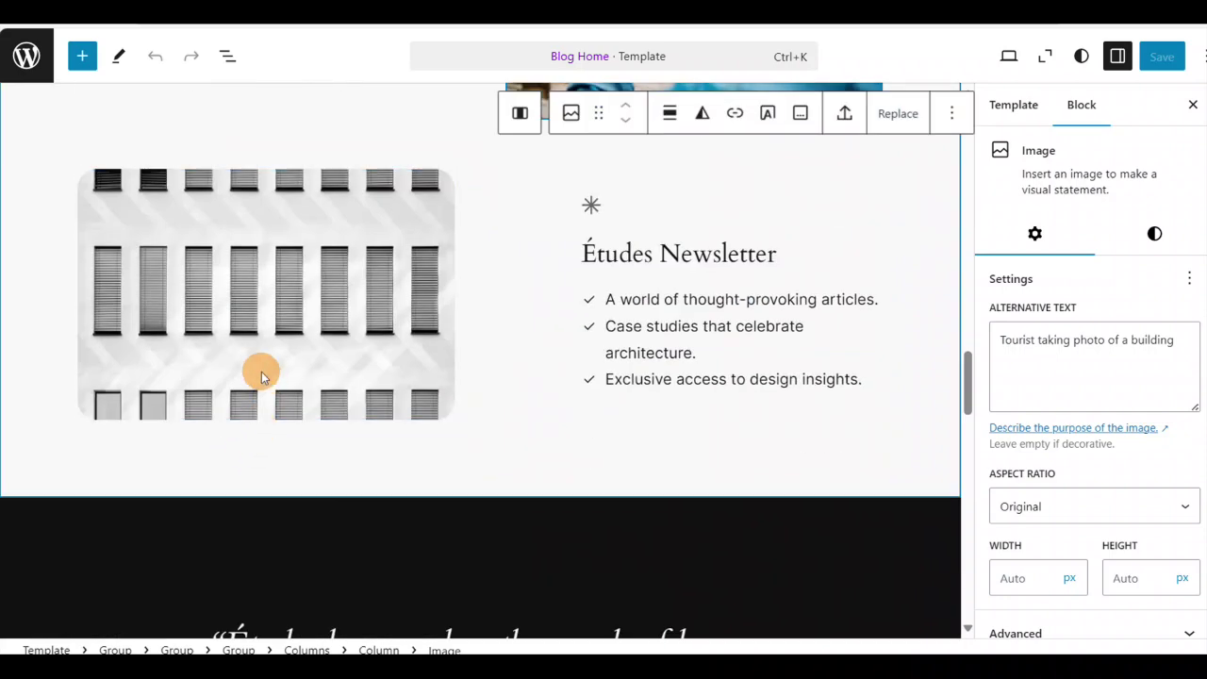
pyautogui.scroll(-7, 539, 477)
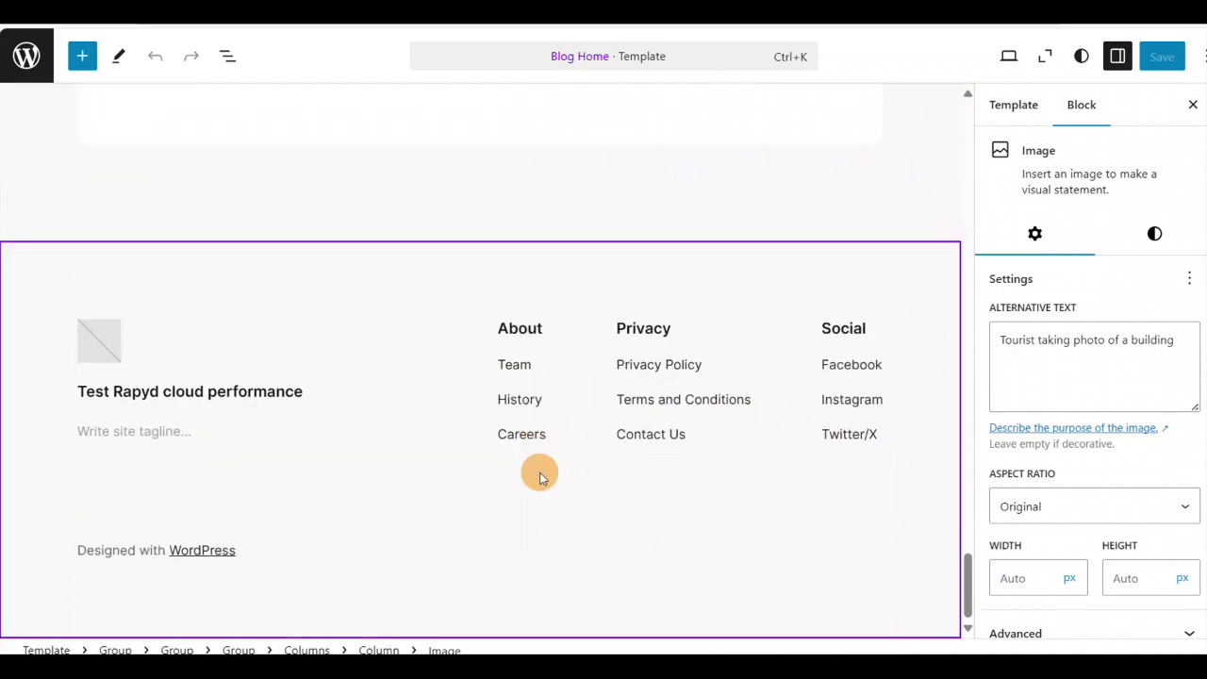
pyautogui.click(527, 368)
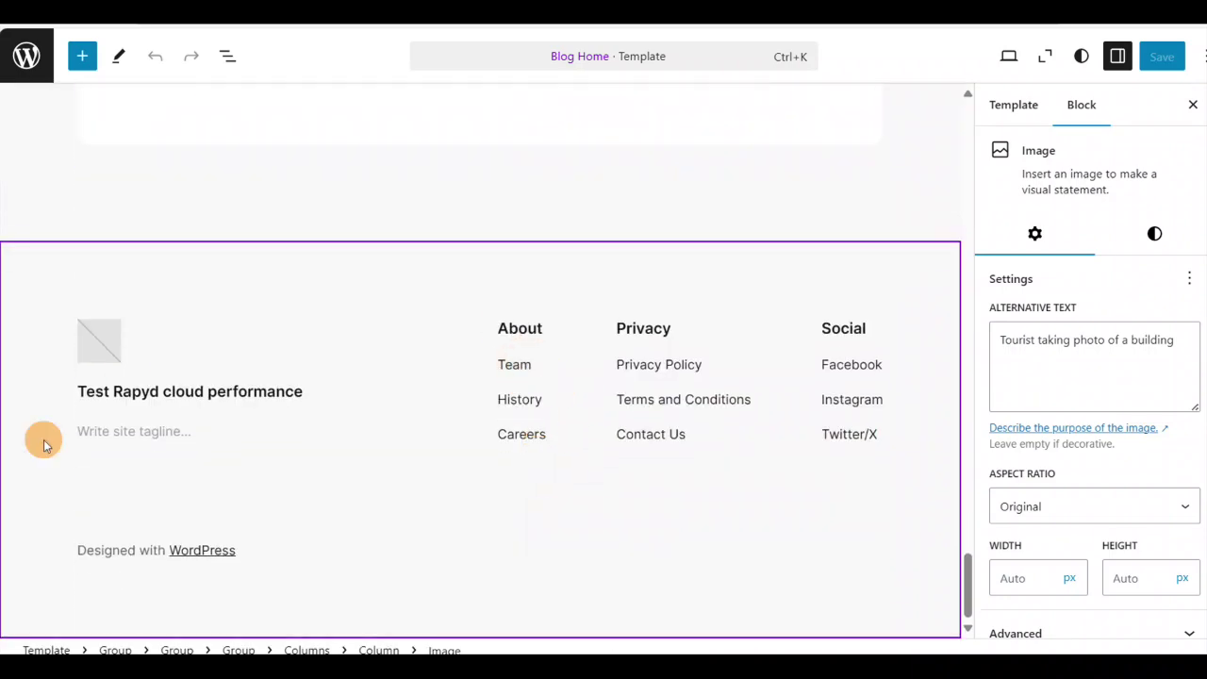
pyautogui.click(670, 362)
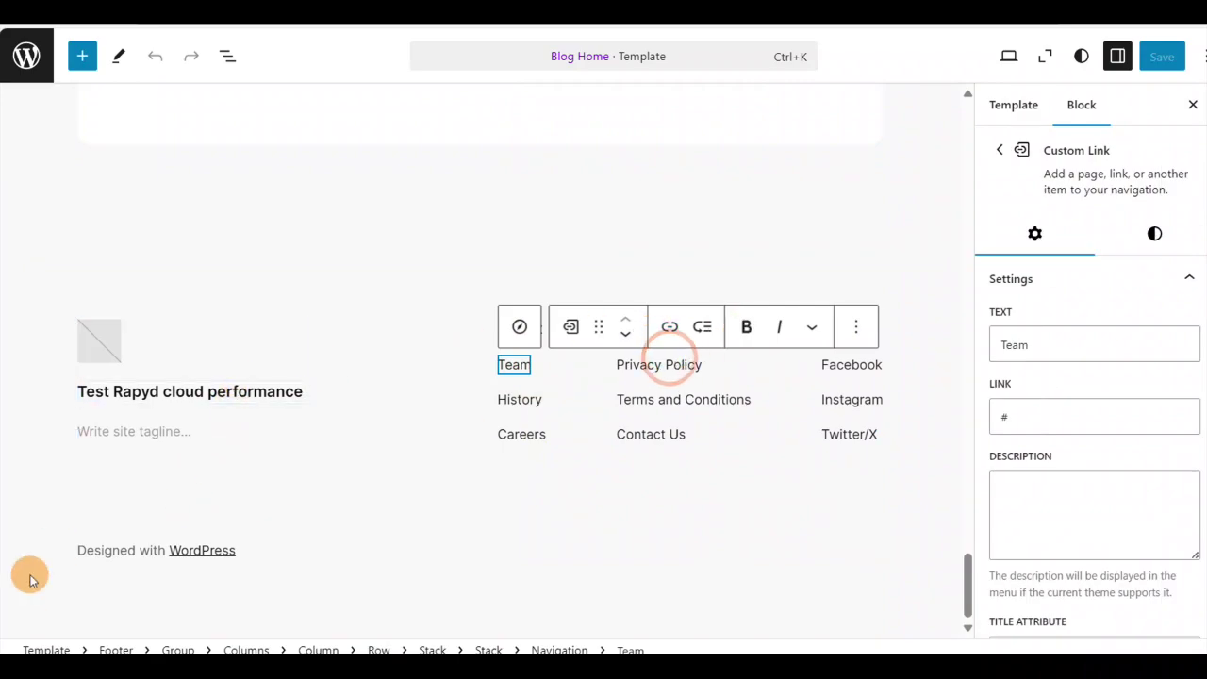
pyautogui.scroll(4, 471, 443)
pyautogui.scroll(15, 485, 407)
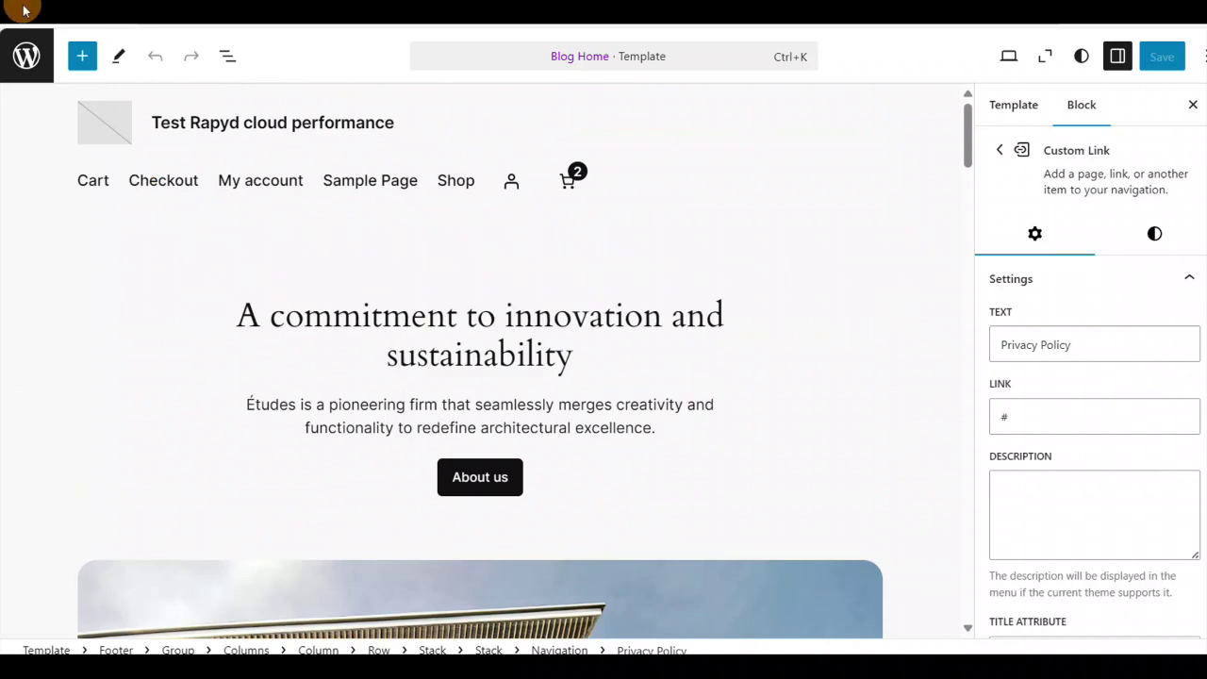
# Step: Return to the WordPress dashboard, open the available updates and update the Akismet Anti-spam plugin
pyautogui.click(464, 2)
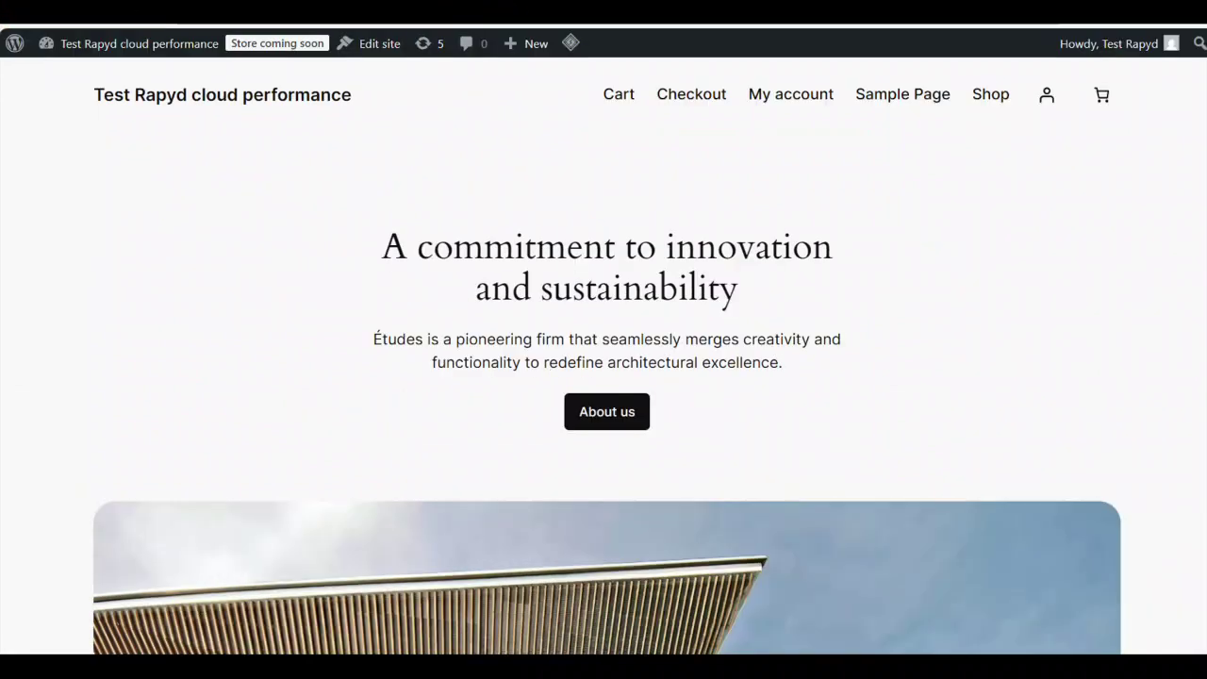
pyautogui.click(282, 5)
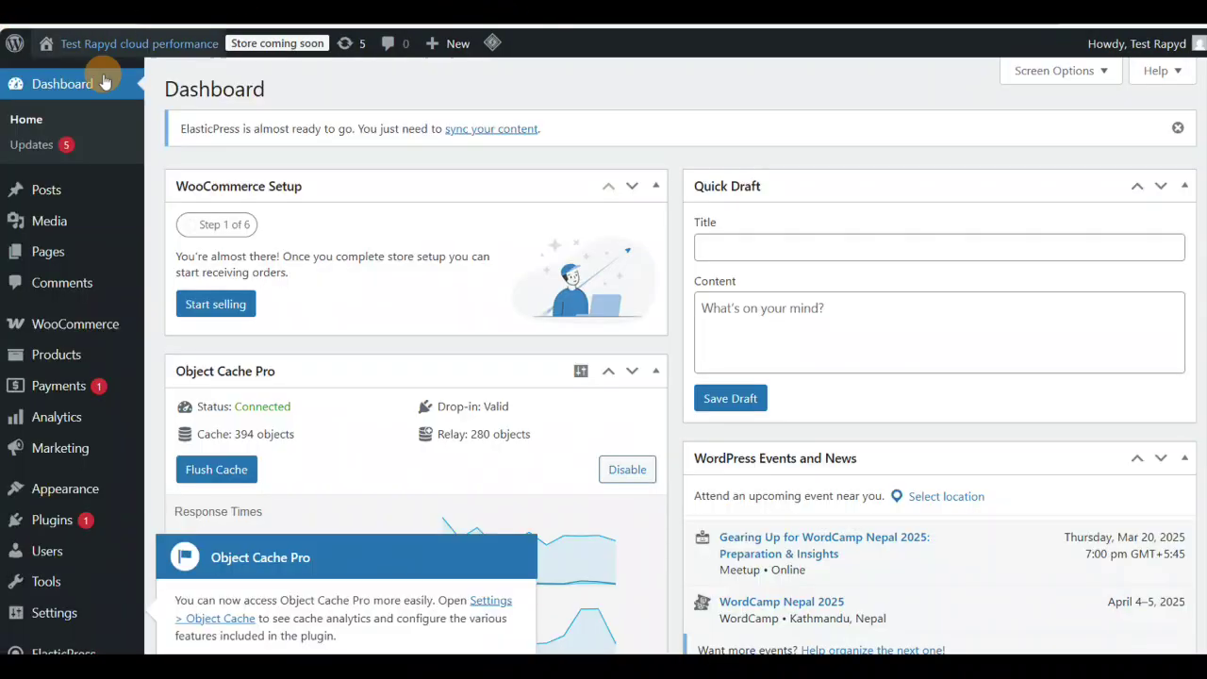
pyautogui.click(38, 146)
pyautogui.scroll(-4, 218, 273)
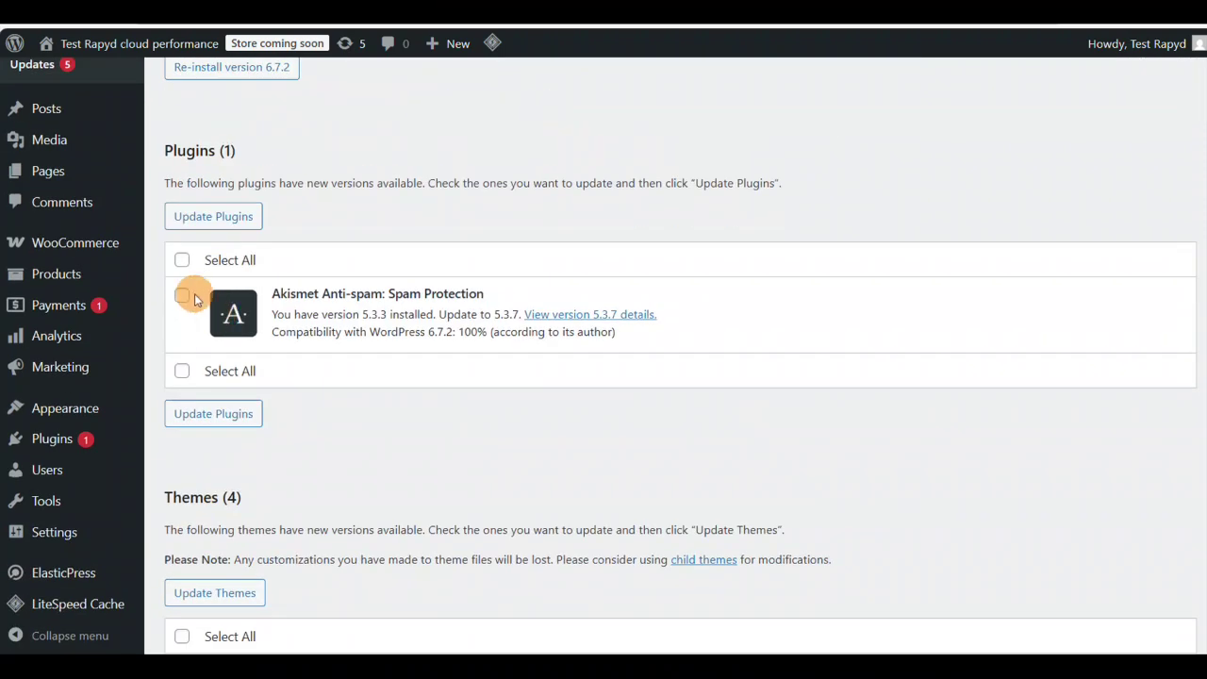
pyautogui.click(225, 226)
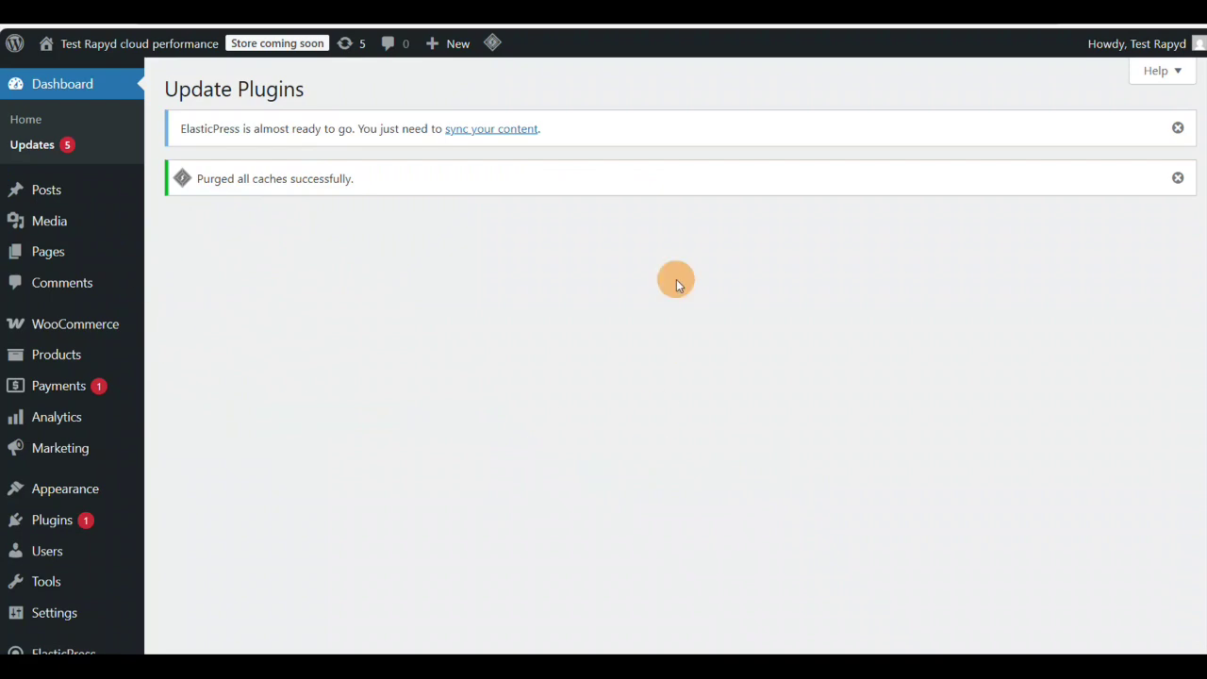
# Step: Update the Twenty Twenty-Five, Twenty Twenty-Four, Twenty Twenty-Three and Twenty Twenty-Two themes, and open Payments
pyautogui.click(60, 148)
pyautogui.scroll(-7, 317, 367)
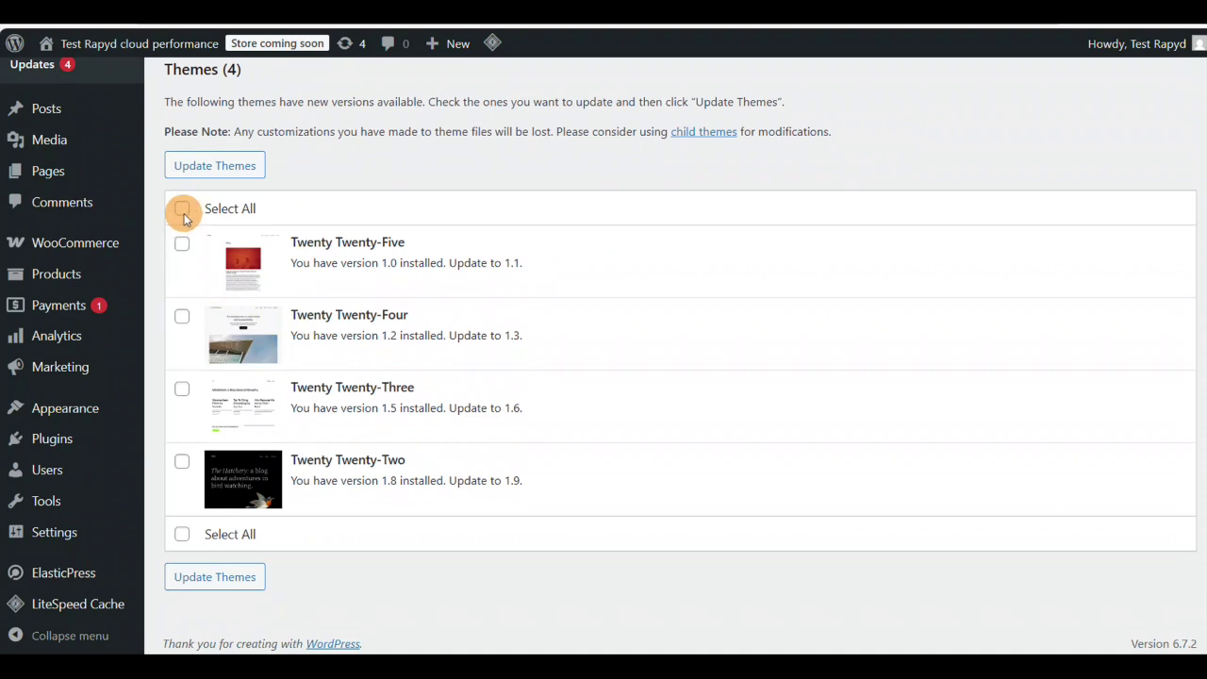
pyautogui.click(201, 577)
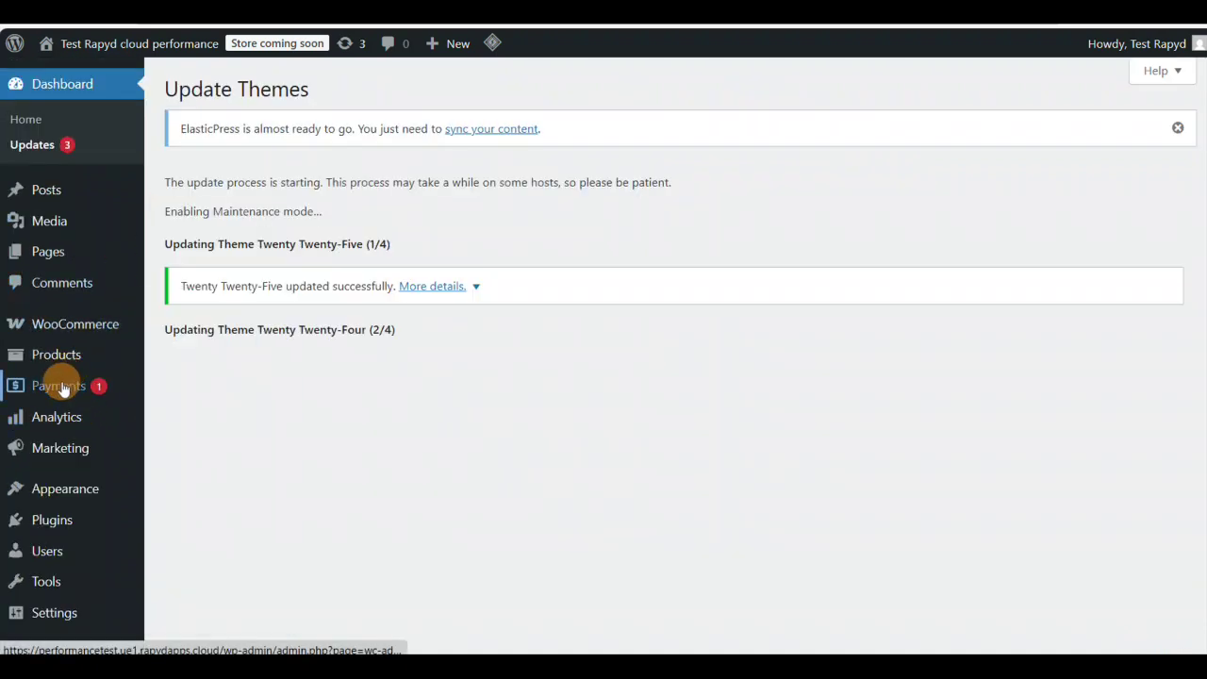
pyautogui.click(59, 386)
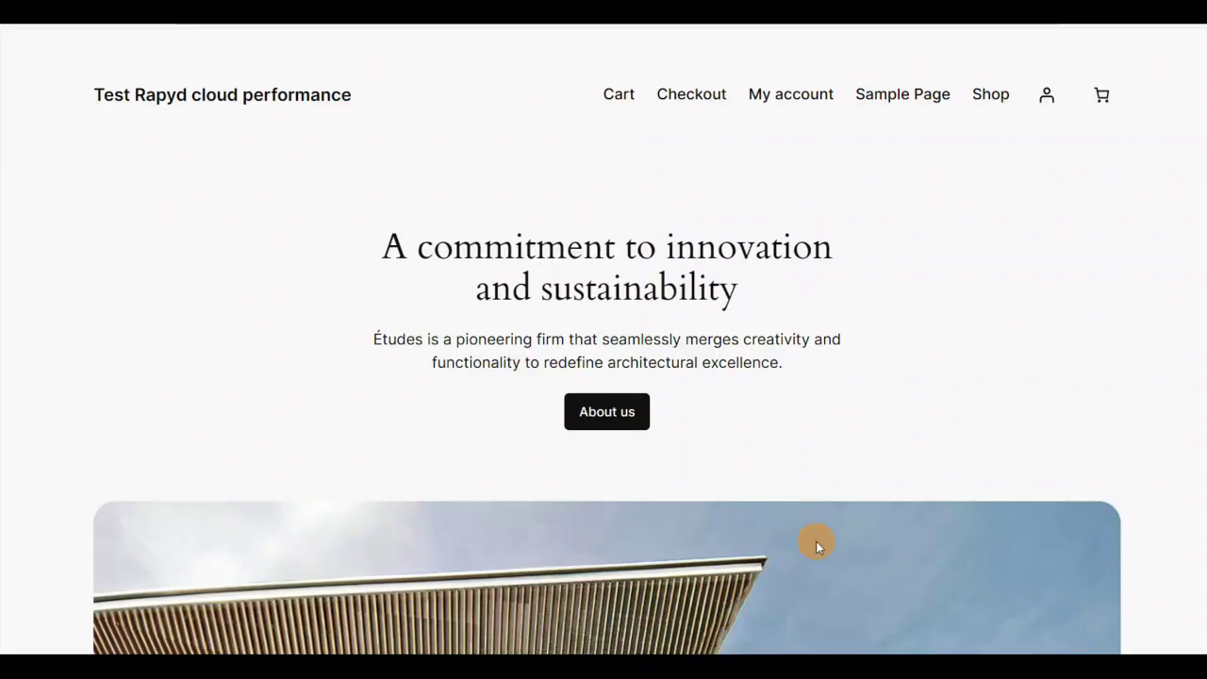
# Step: Look through the public homepage, log in to the WordPress admin and decline saving the password
pyautogui.scroll(-20, 715, 379)
pyautogui.scroll(20, 677, 326)
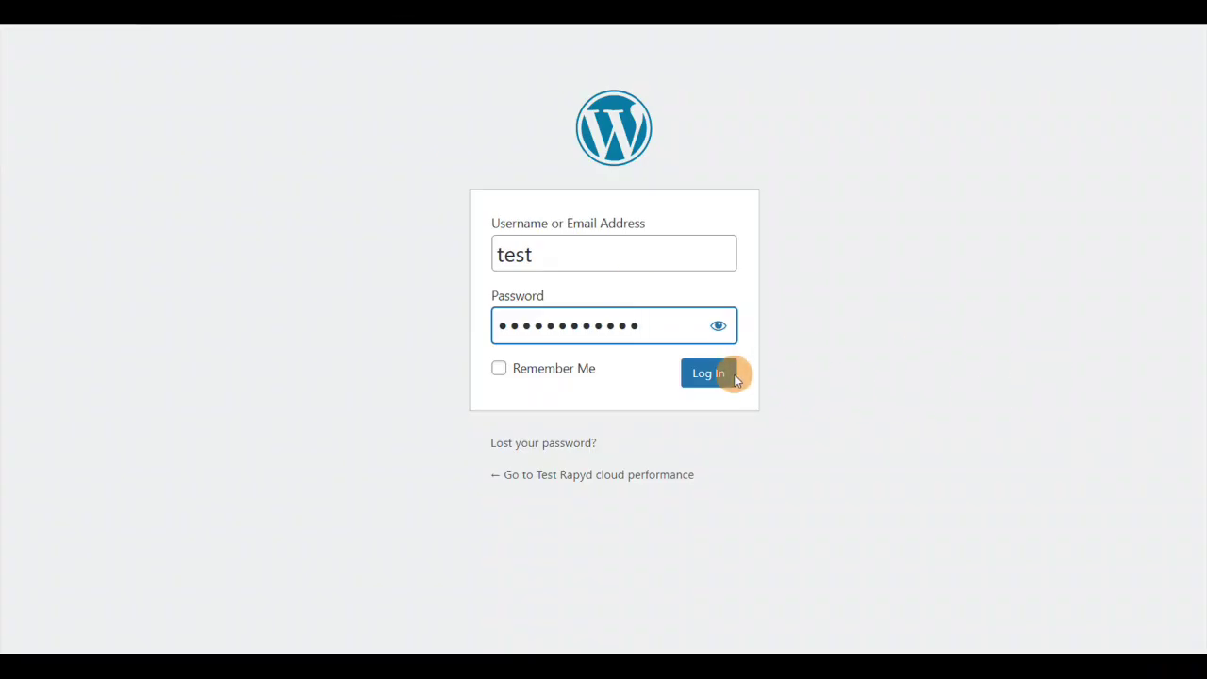
pyautogui.click(712, 375)
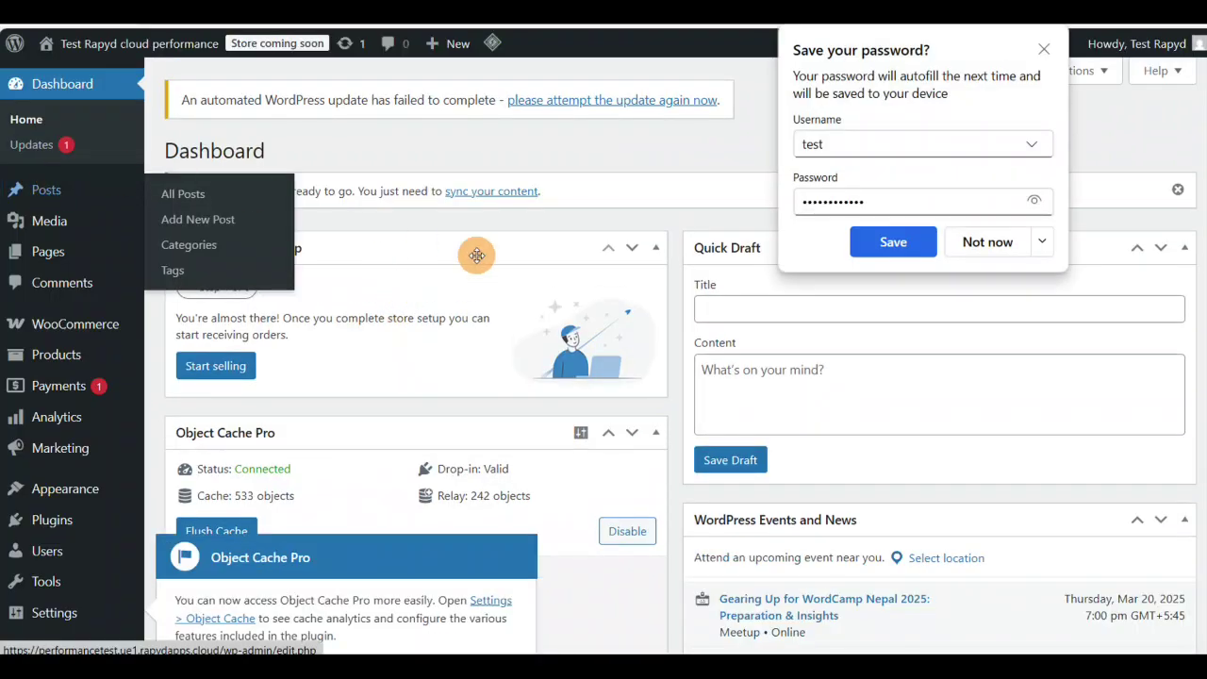
pyautogui.click(1016, 241)
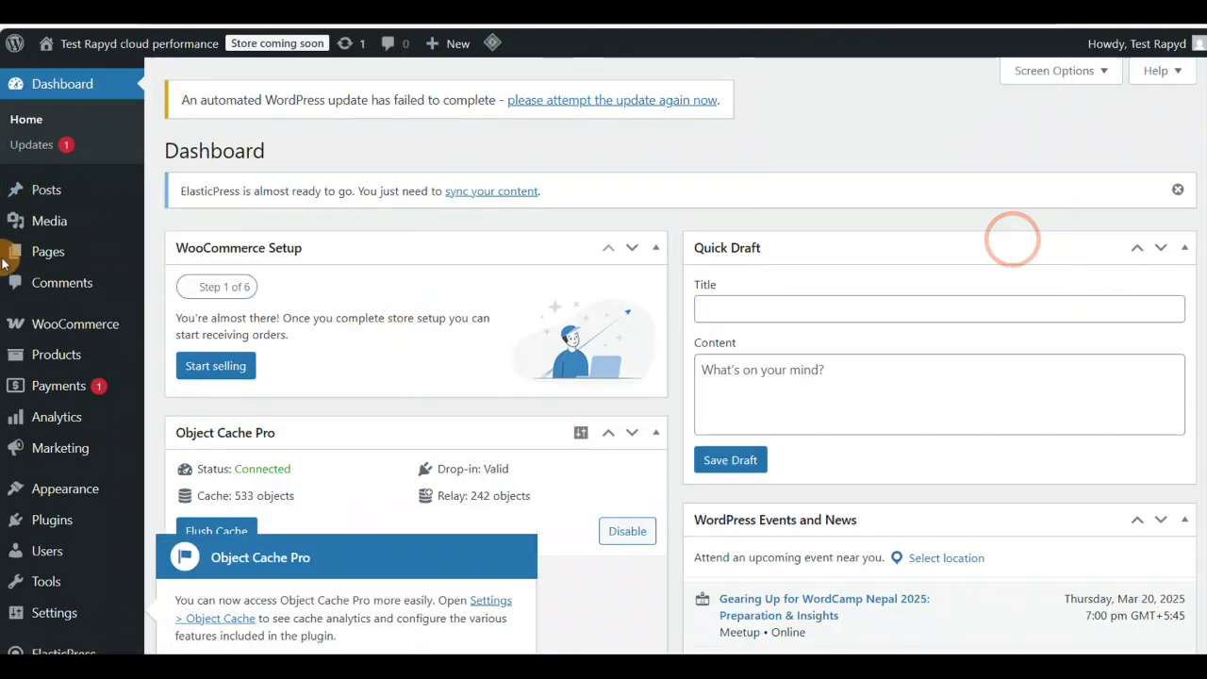
# Step: Open Payments and review the WooPayments introductory offer and its supported payment options
pyautogui.moveTo(15, 231)
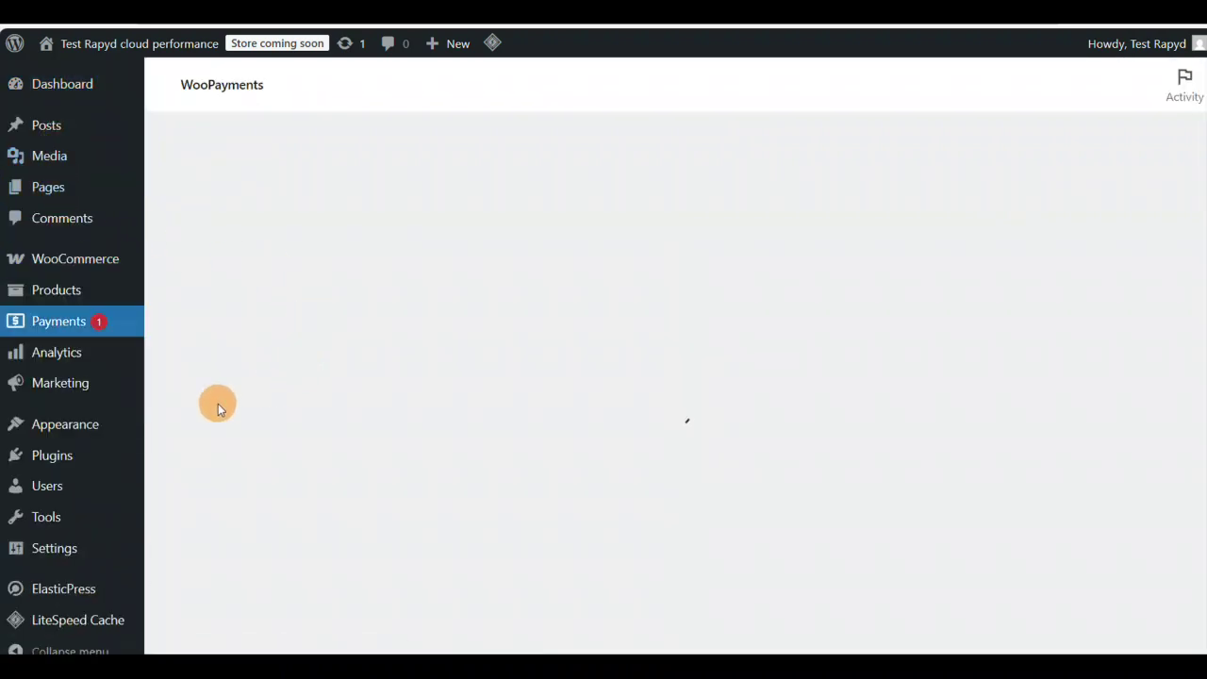
pyautogui.scroll(-1, 513, 462)
pyautogui.scroll(-3, 512, 462)
pyautogui.scroll(2, 512, 406)
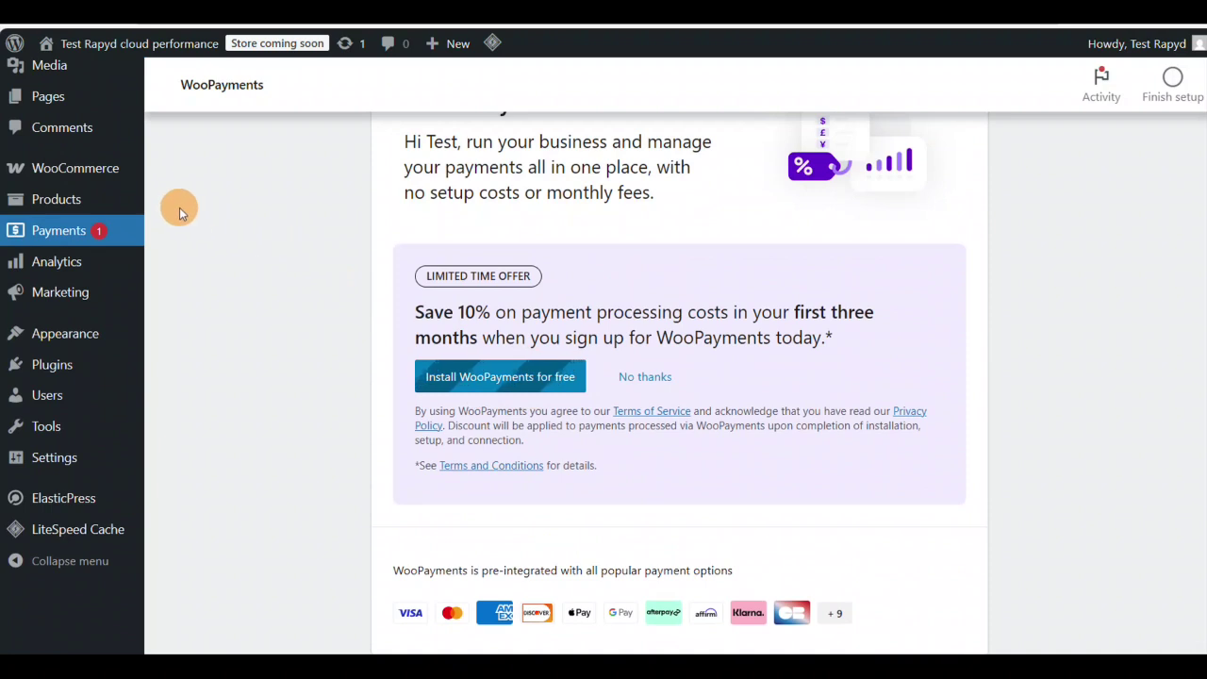
pyautogui.scroll(1, 263, 264)
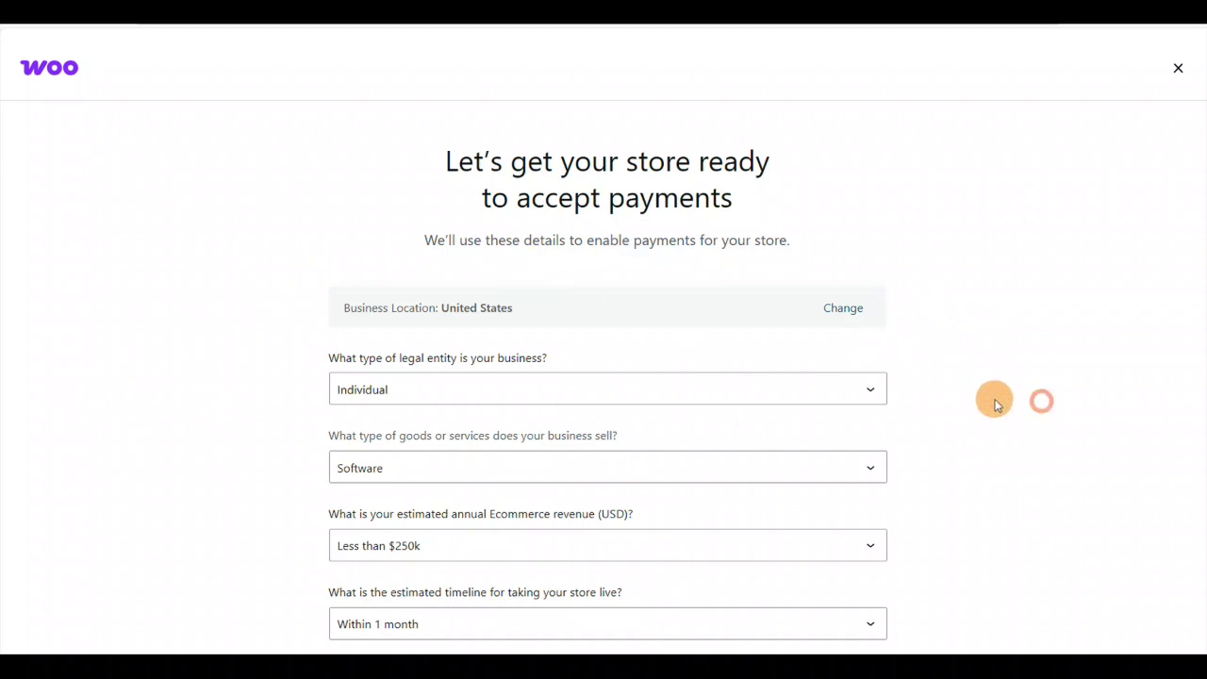
# Step: Submit the WooPayments business details: Individual, Software, Less than $250k in annual revenue, and a store launch Within 1 month
pyautogui.scroll(-3, 925, 399)
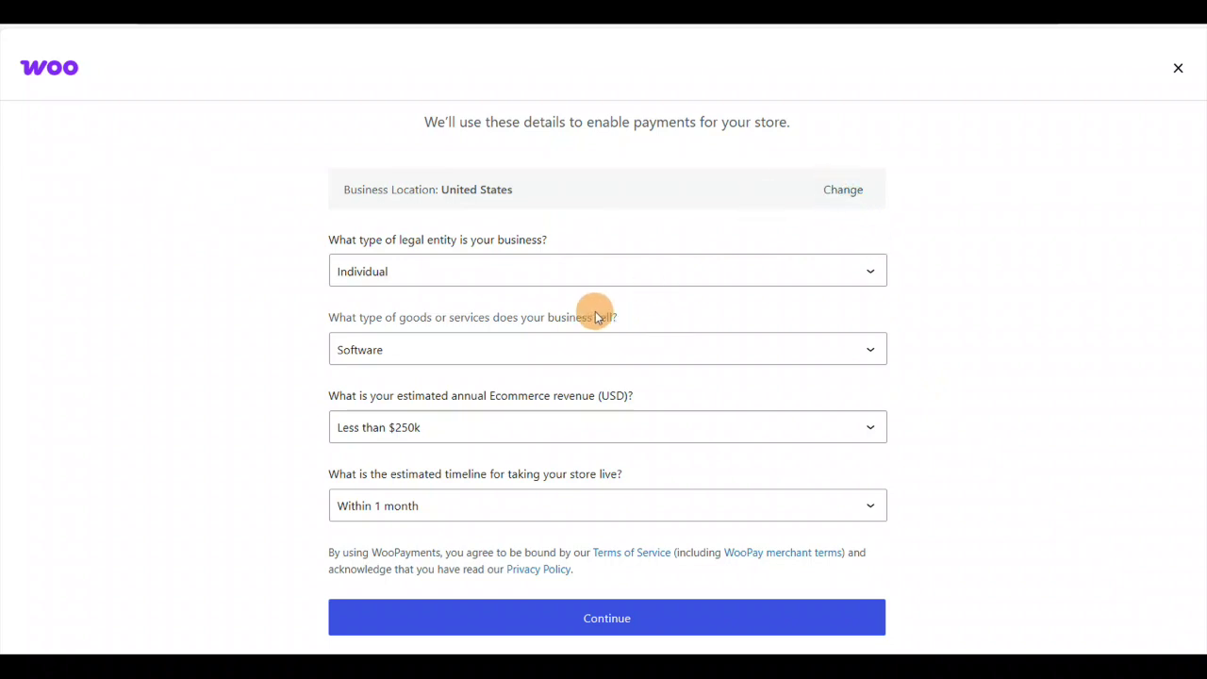
pyautogui.scroll(-2, 550, 385)
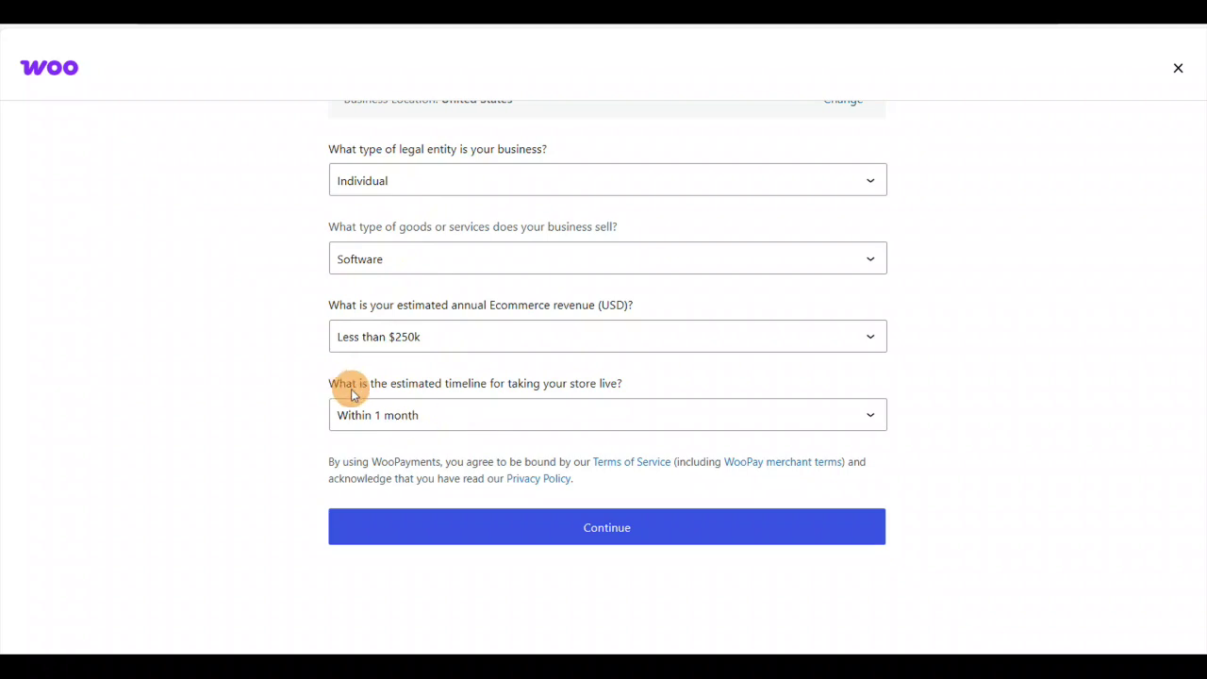
pyautogui.click(423, 415)
pyautogui.click(421, 416)
pyautogui.click(583, 530)
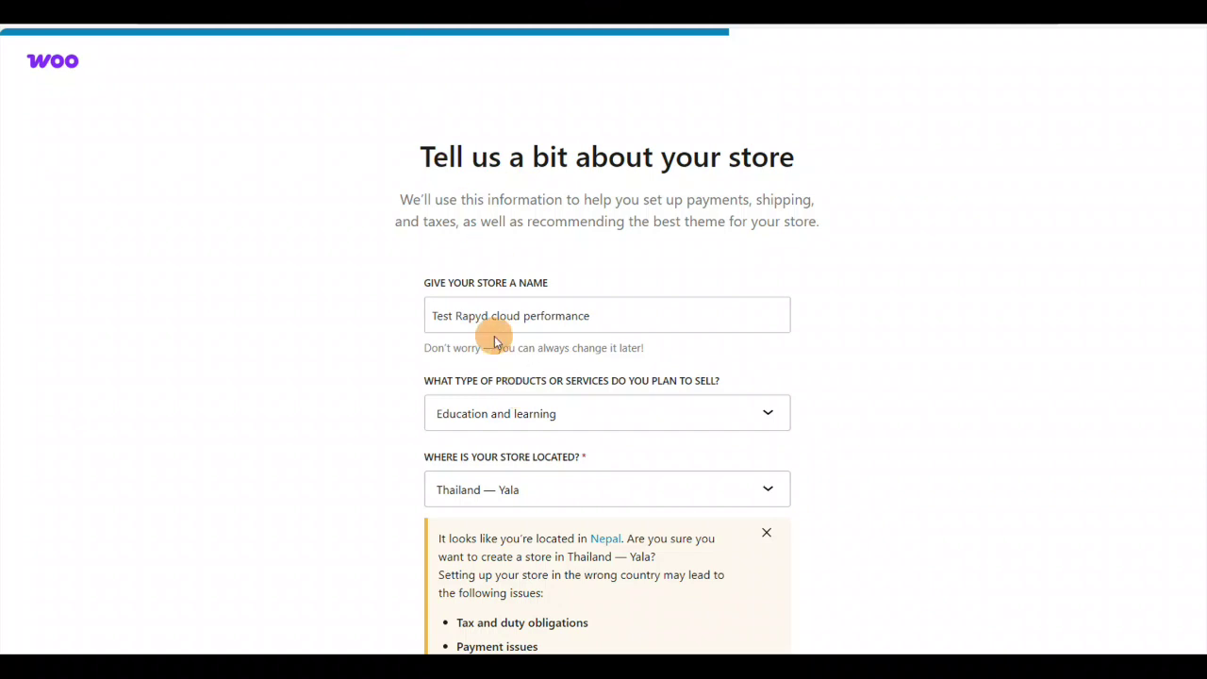
# Step: Back out of the store profile questions, reopen WooCommerce from the WordPress admin and start the guided store setup
pyautogui.click(27, 12)
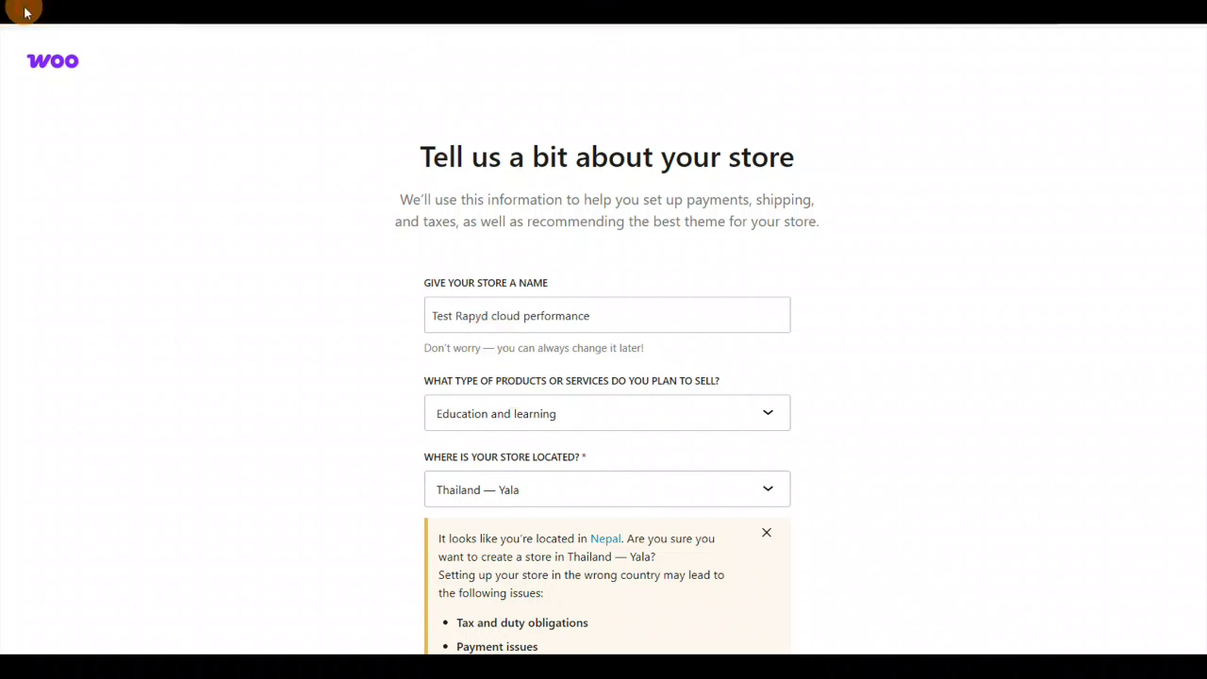
pyautogui.click(26, 13)
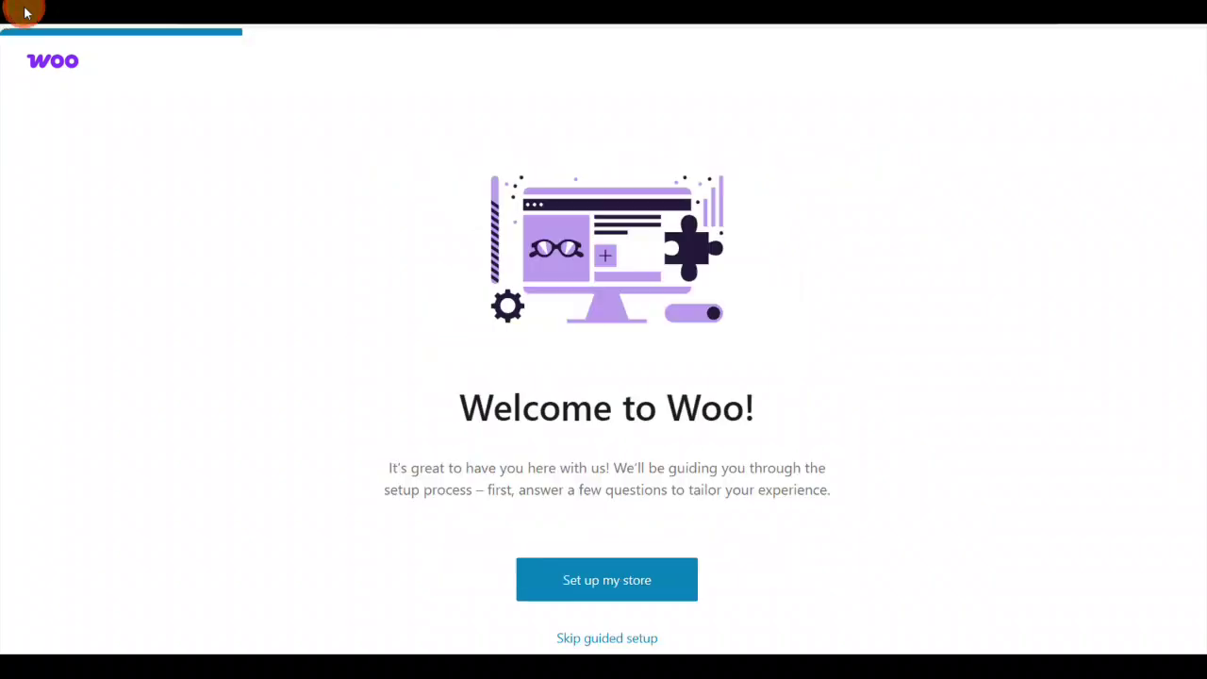
pyautogui.click(27, 12)
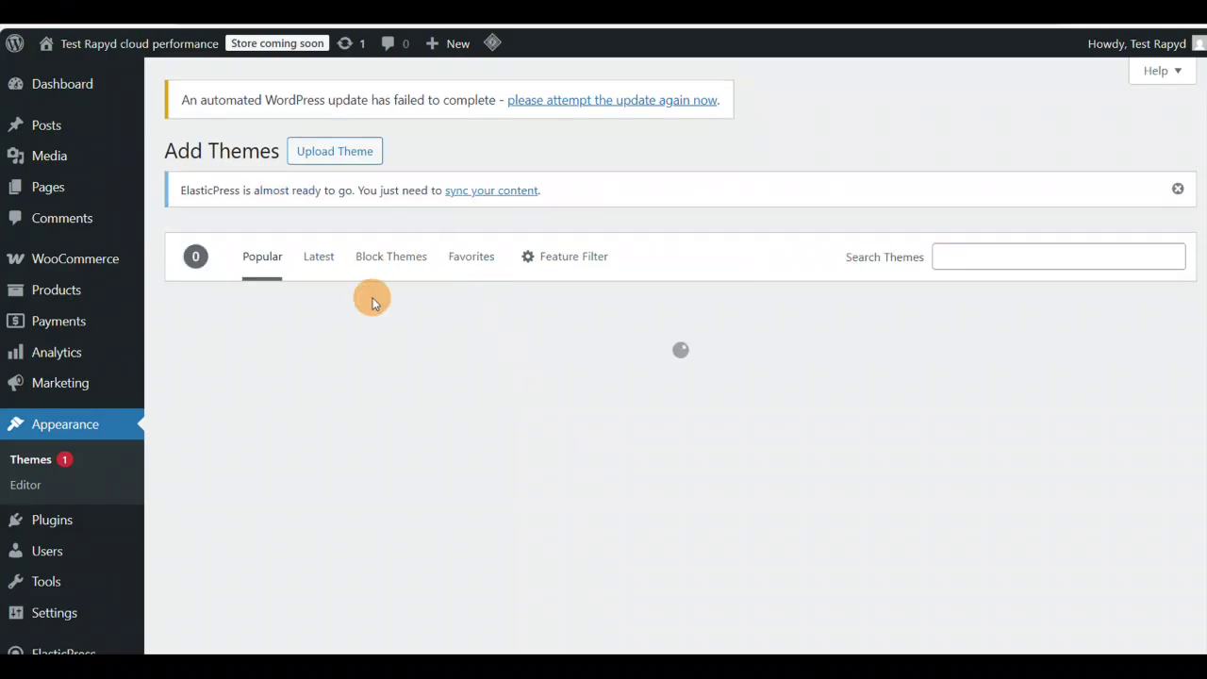
pyautogui.moveTo(83, 263)
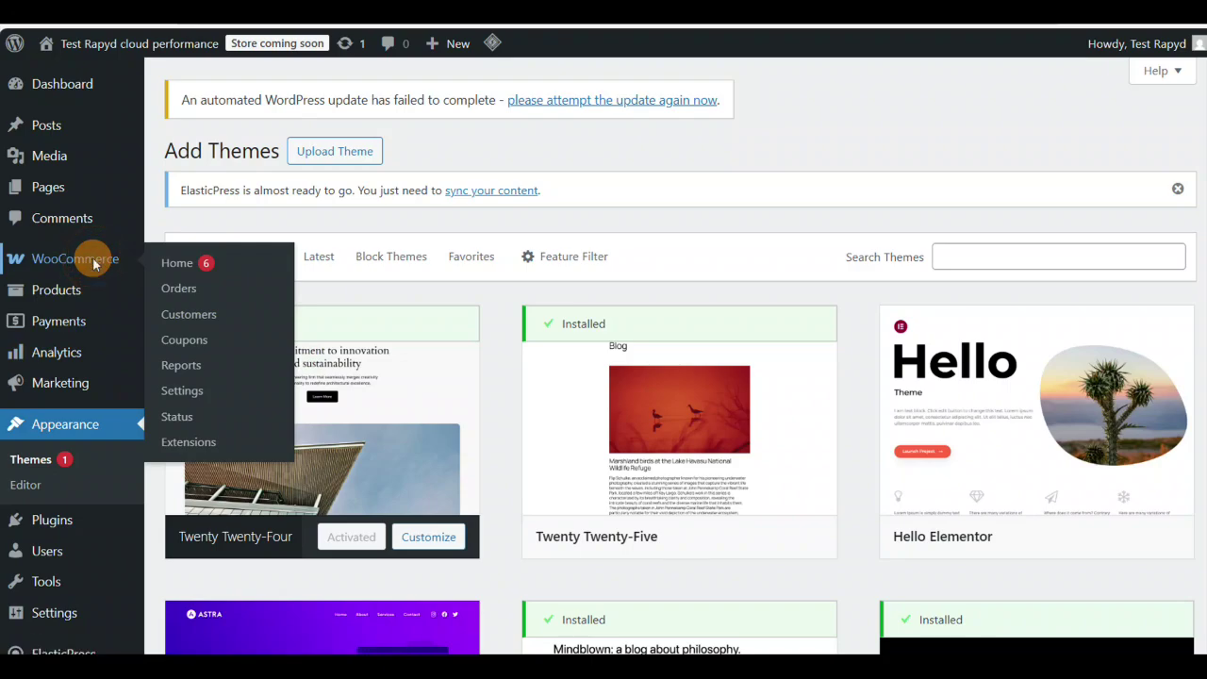
pyautogui.click(93, 262)
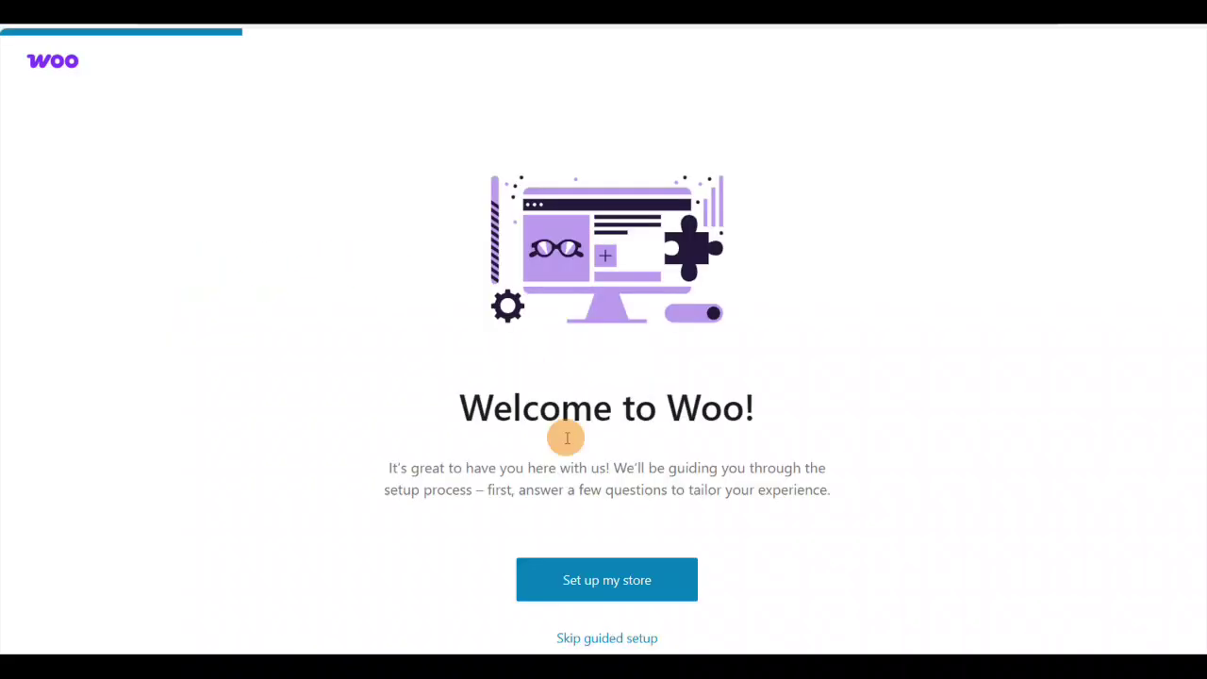
pyautogui.click(596, 576)
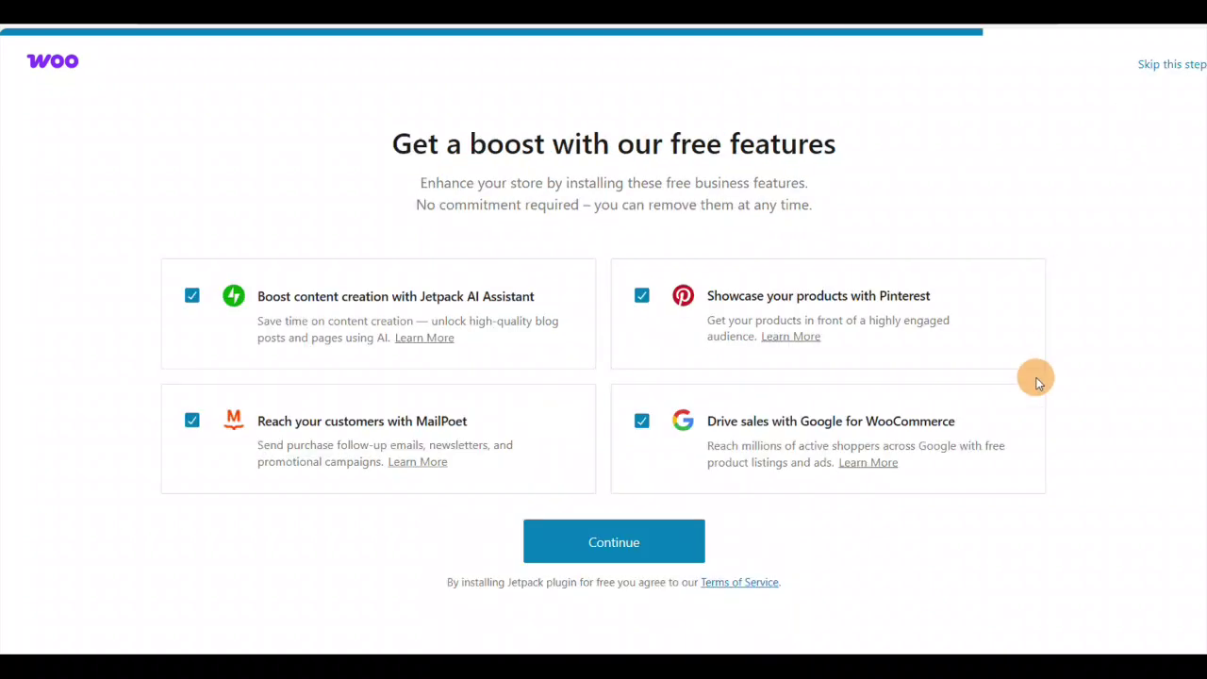
# Step: Include Jetpack AI Assistant and MailPoet among the free business features in the guided setup
pyautogui.click(191, 298)
pyautogui.click(190, 292)
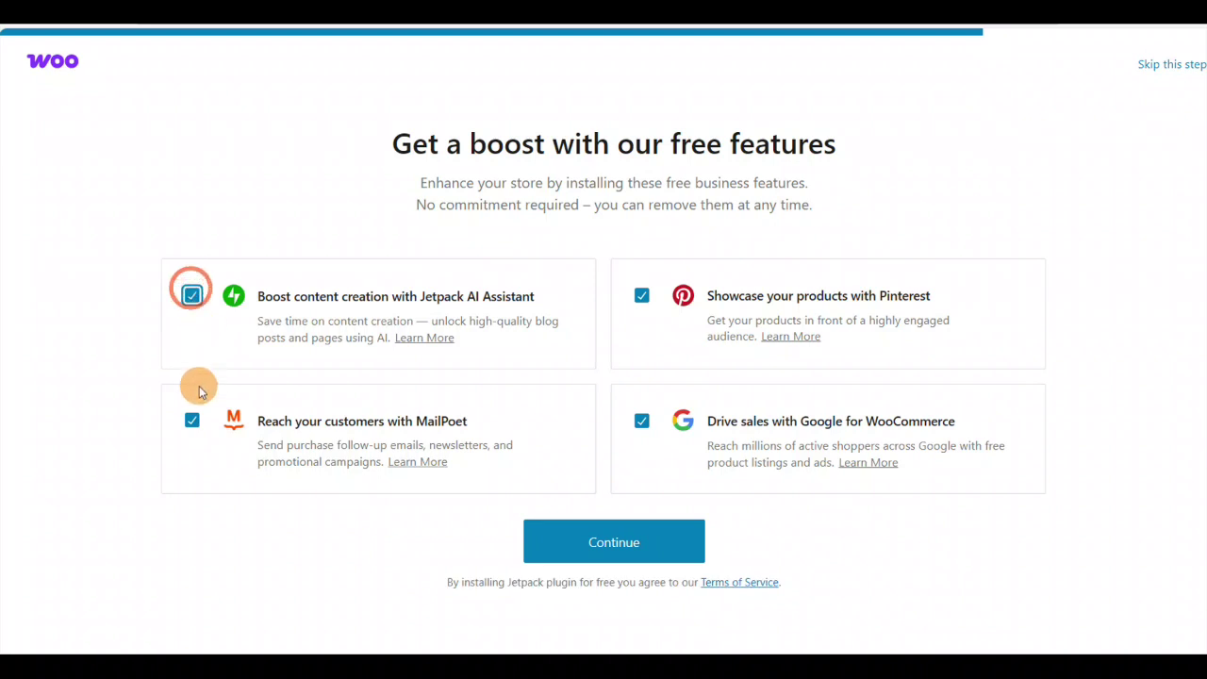
pyautogui.click(194, 419)
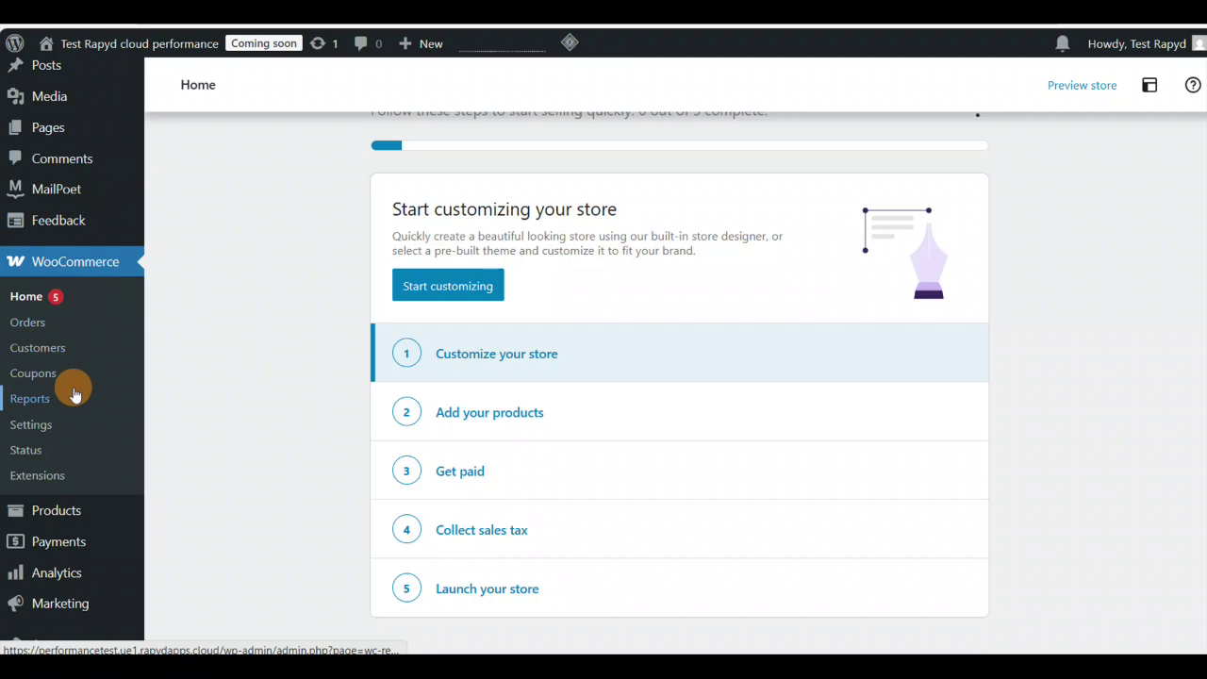
# Step: Check the Payments and Products pages, and look through the WooCommerce home page's setup tasks, things to do next and inbox
pyautogui.click(44, 539)
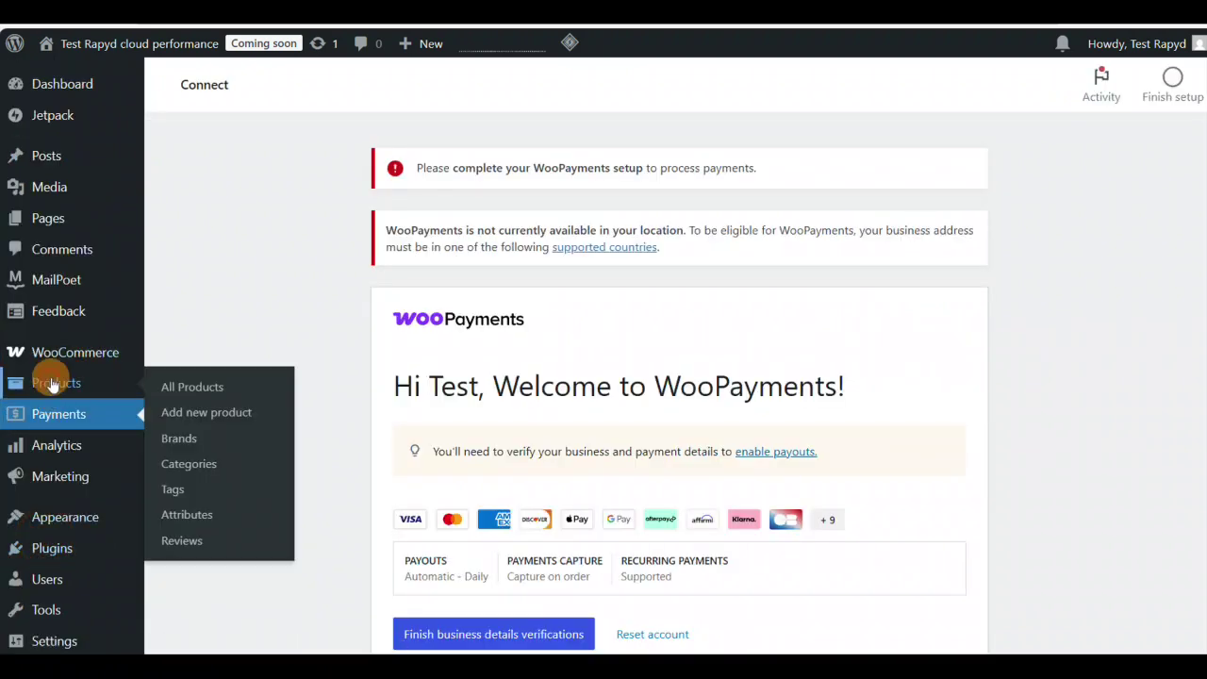
pyautogui.click(52, 385)
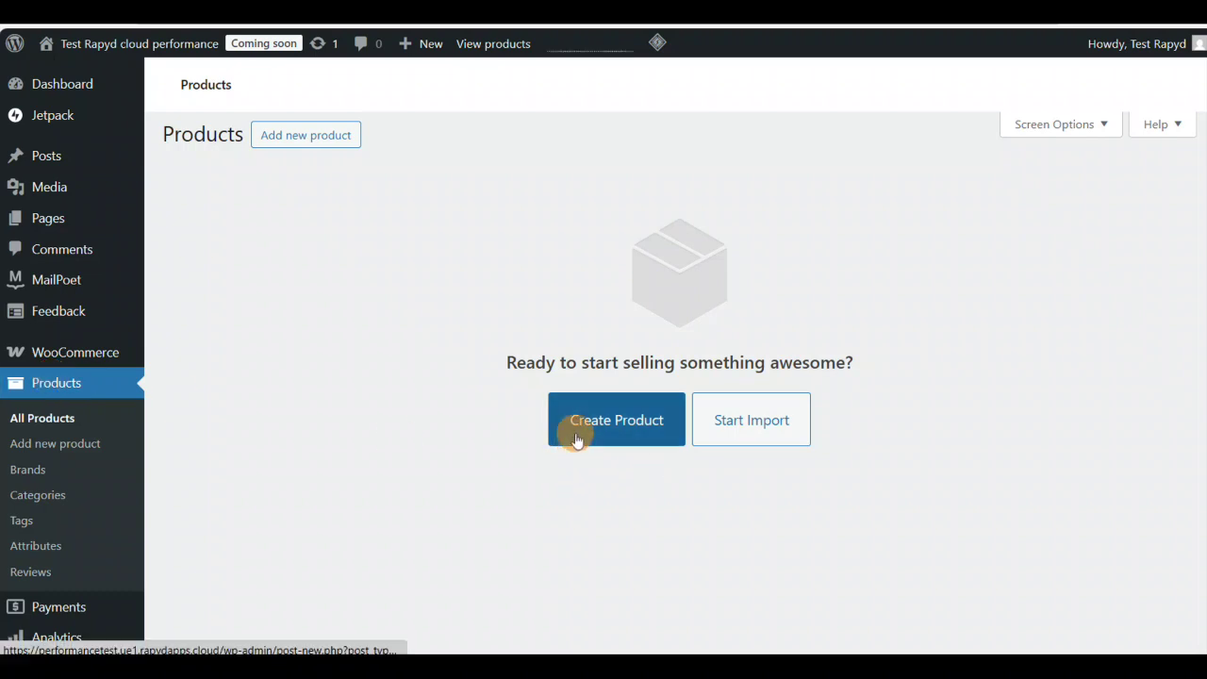
pyautogui.click(73, 356)
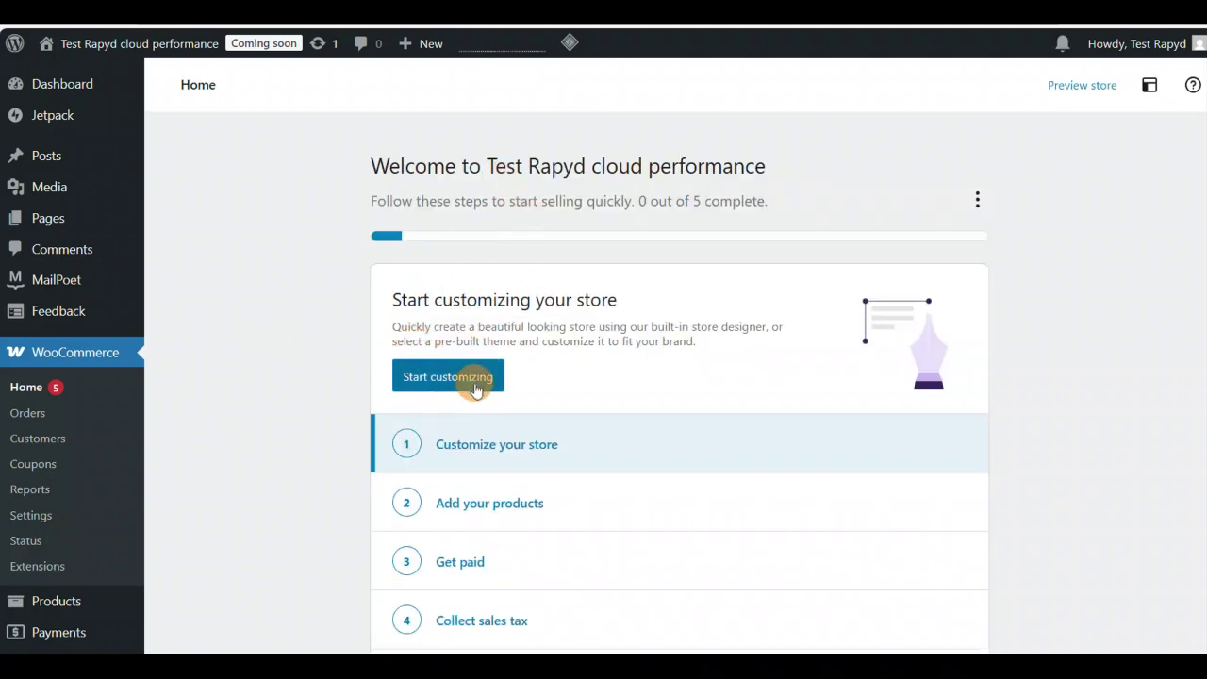
pyautogui.scroll(-2, 476, 389)
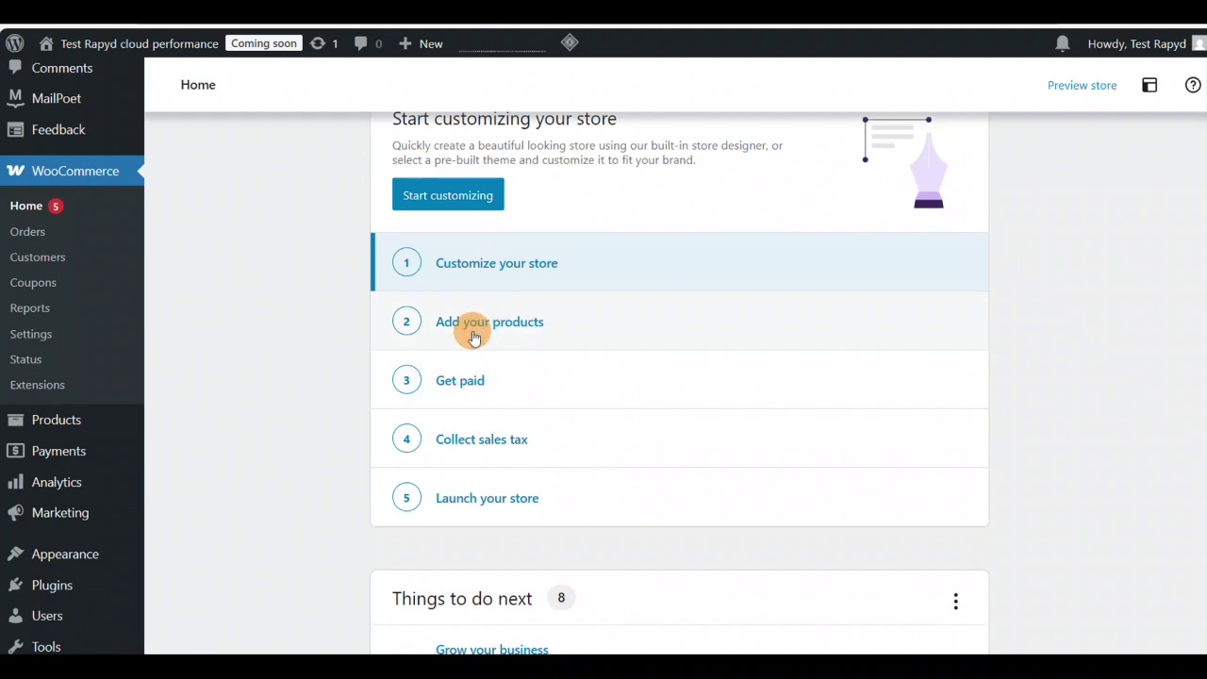
pyautogui.scroll(-3, 490, 330)
pyautogui.scroll(-13, 483, 373)
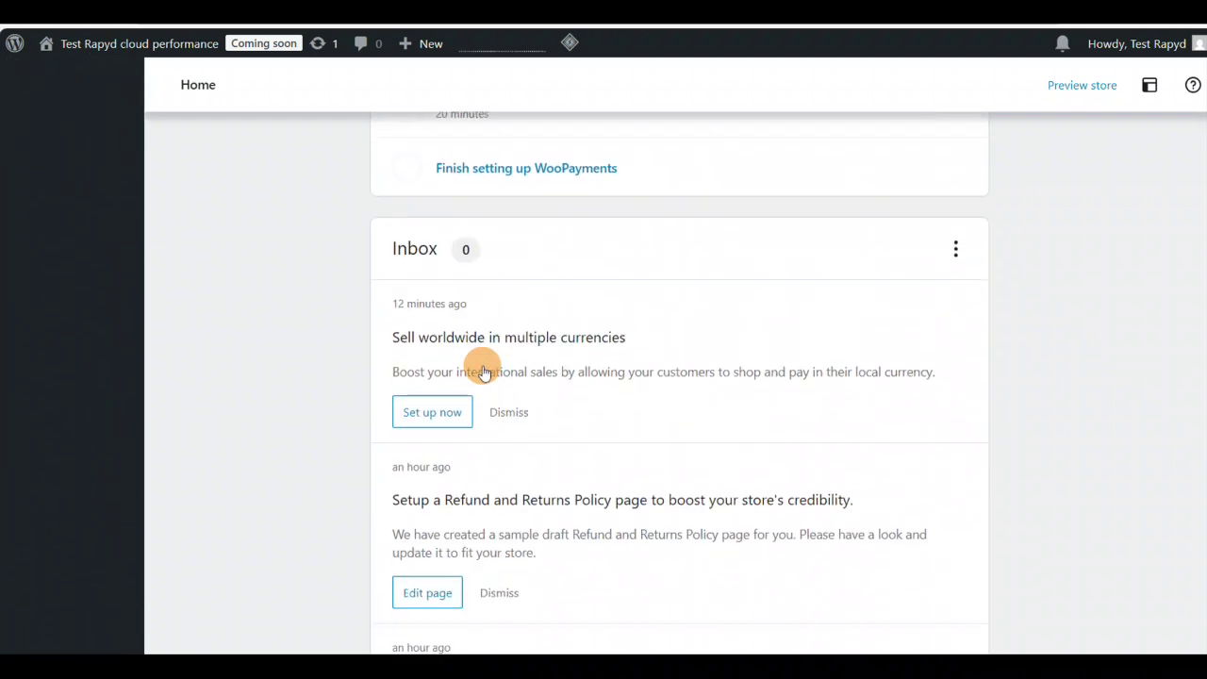
pyautogui.scroll(-3, 483, 371)
pyautogui.scroll(12, 483, 364)
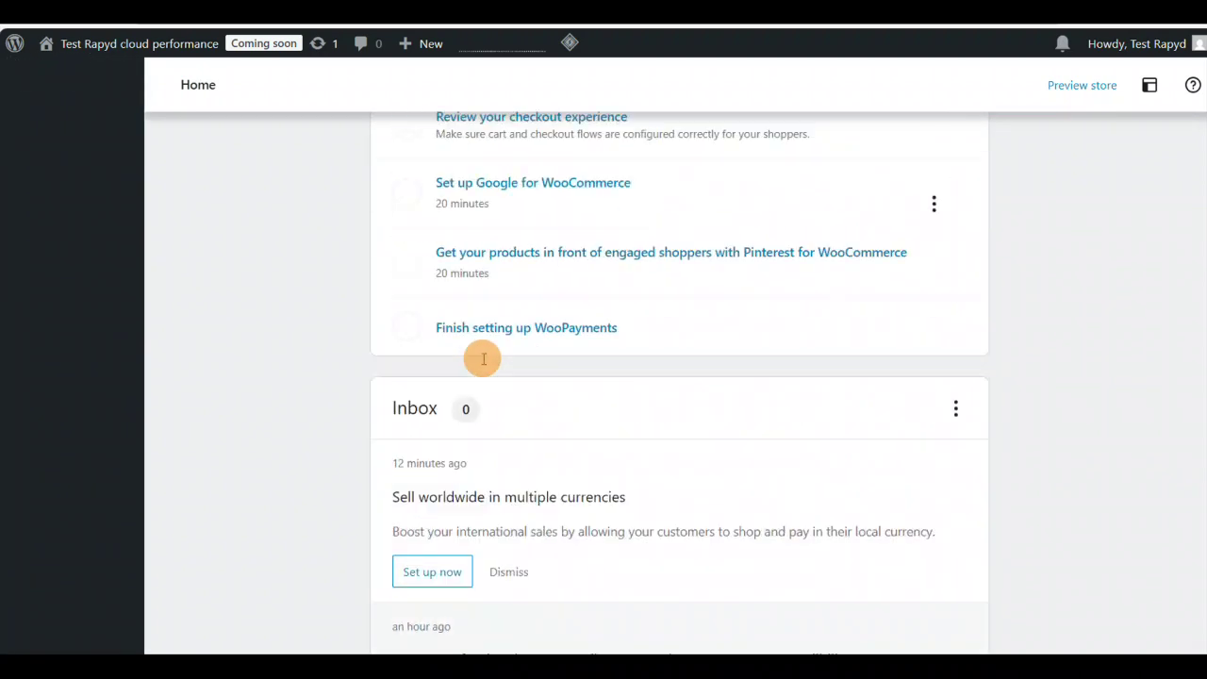
pyautogui.scroll(11, 483, 358)
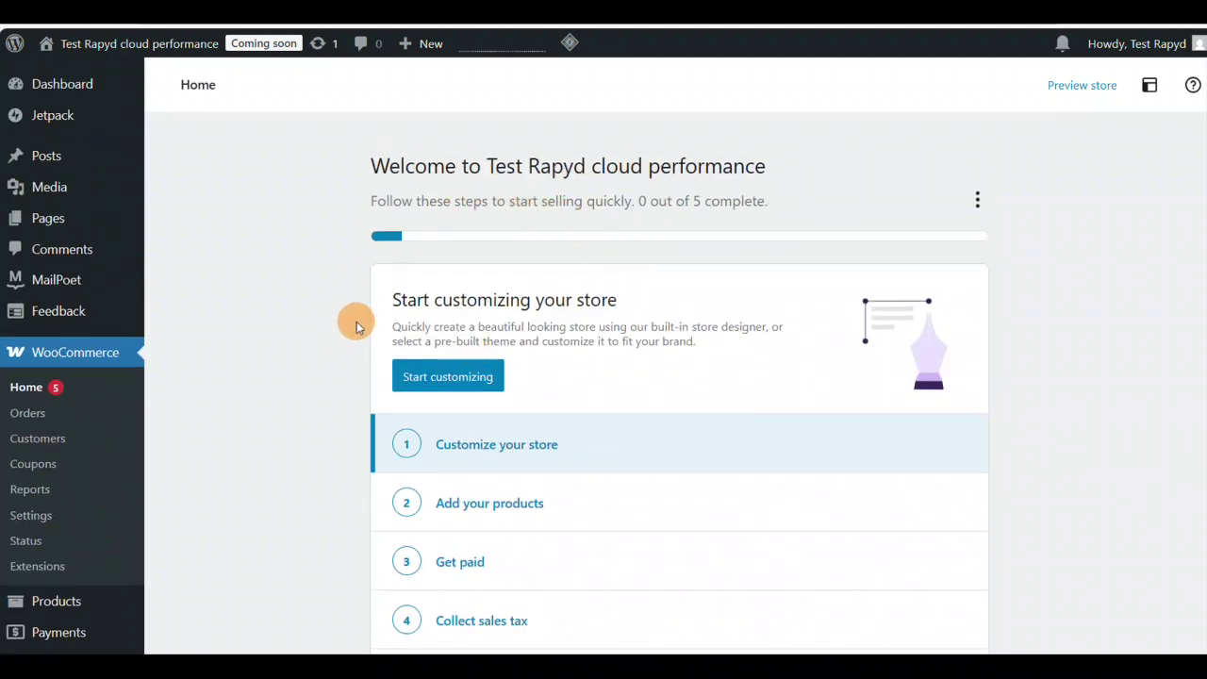
# Step: Open the WooCommerce Orders page and view the Coupons page
pyautogui.click(26, 415)
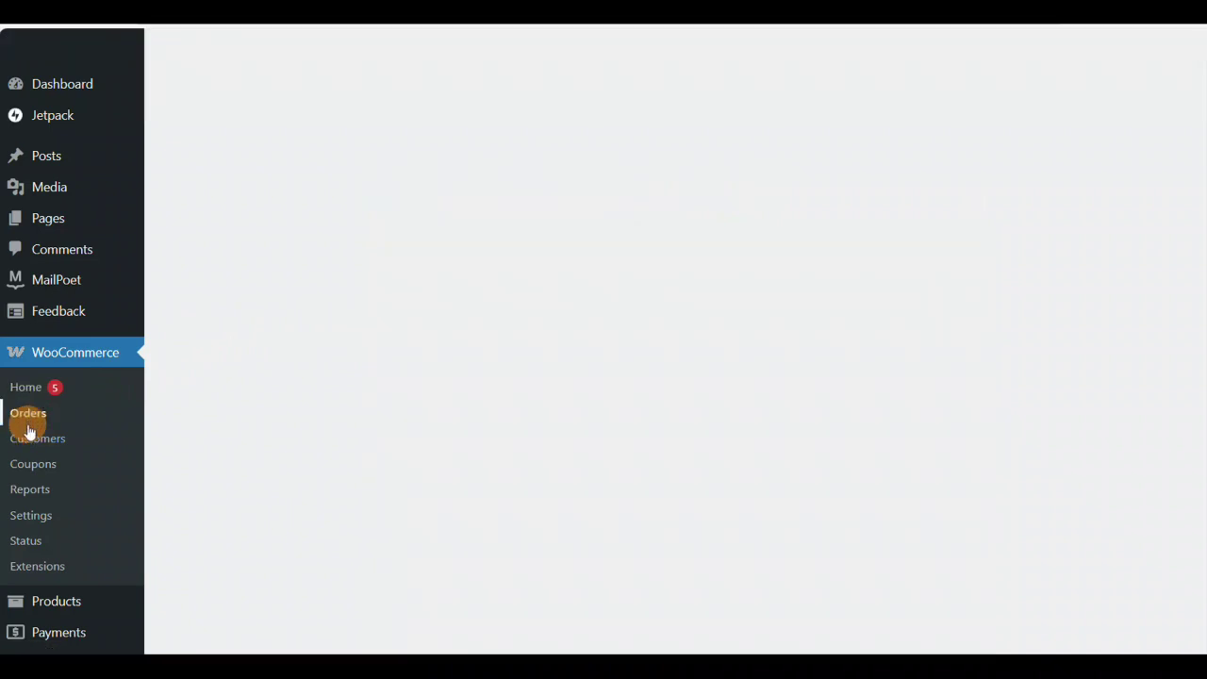
pyautogui.click(30, 469)
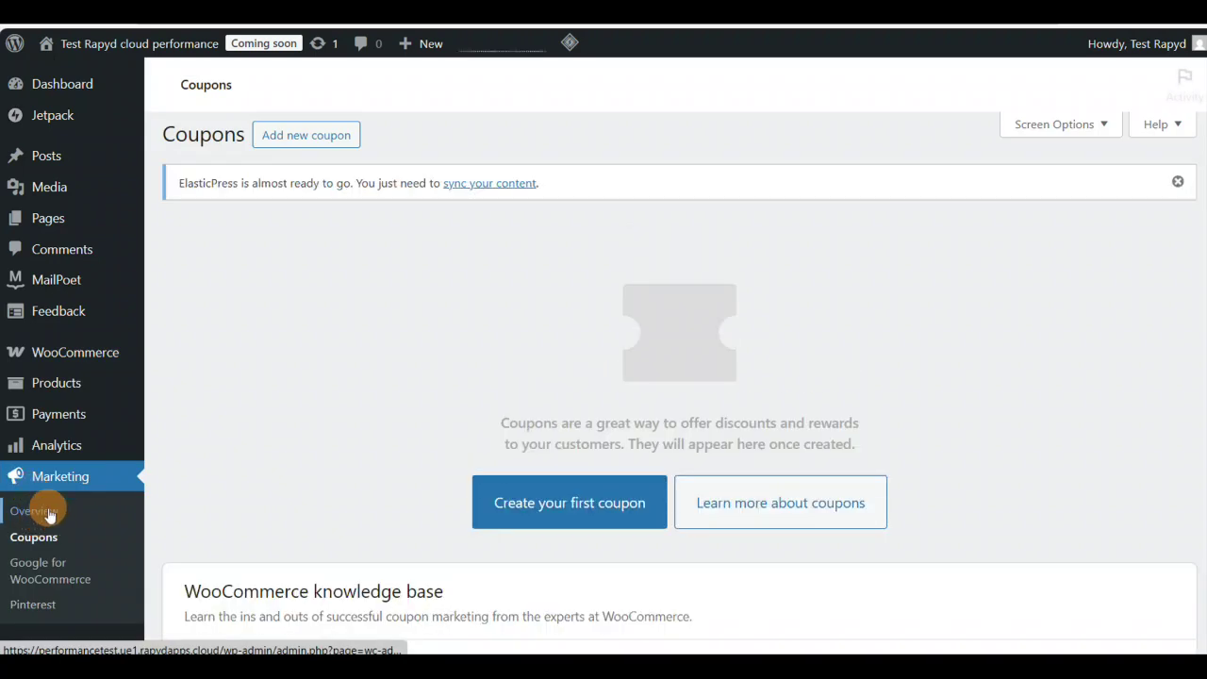
pyautogui.moveTo(92, 394)
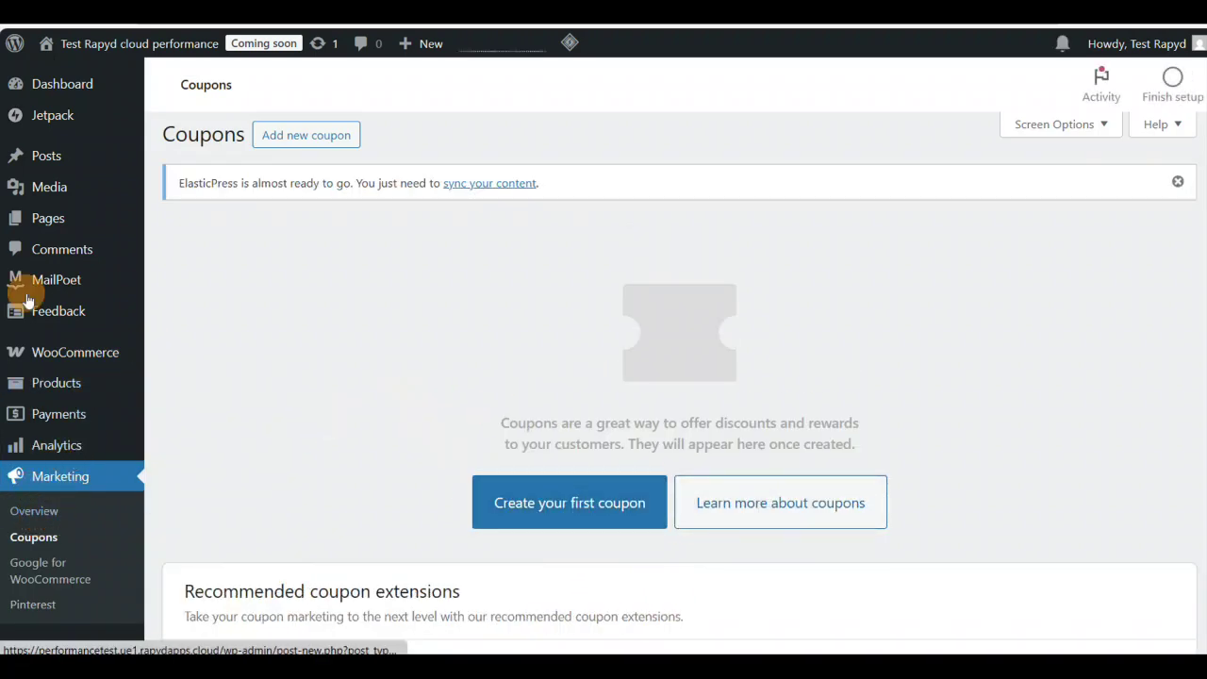
# Step: Open the WooCommerce settings and view the Multi-currency options for enabled currencies and store settings
pyautogui.click(64, 354)
pyautogui.click(27, 515)
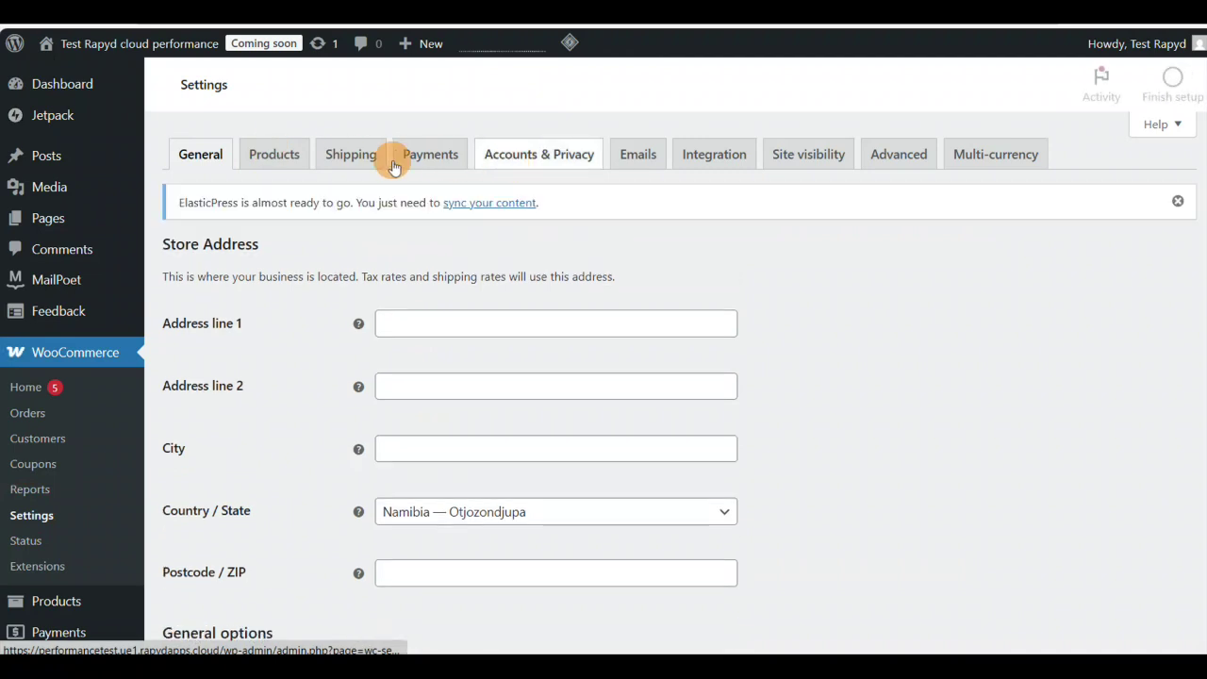
pyautogui.click(968, 156)
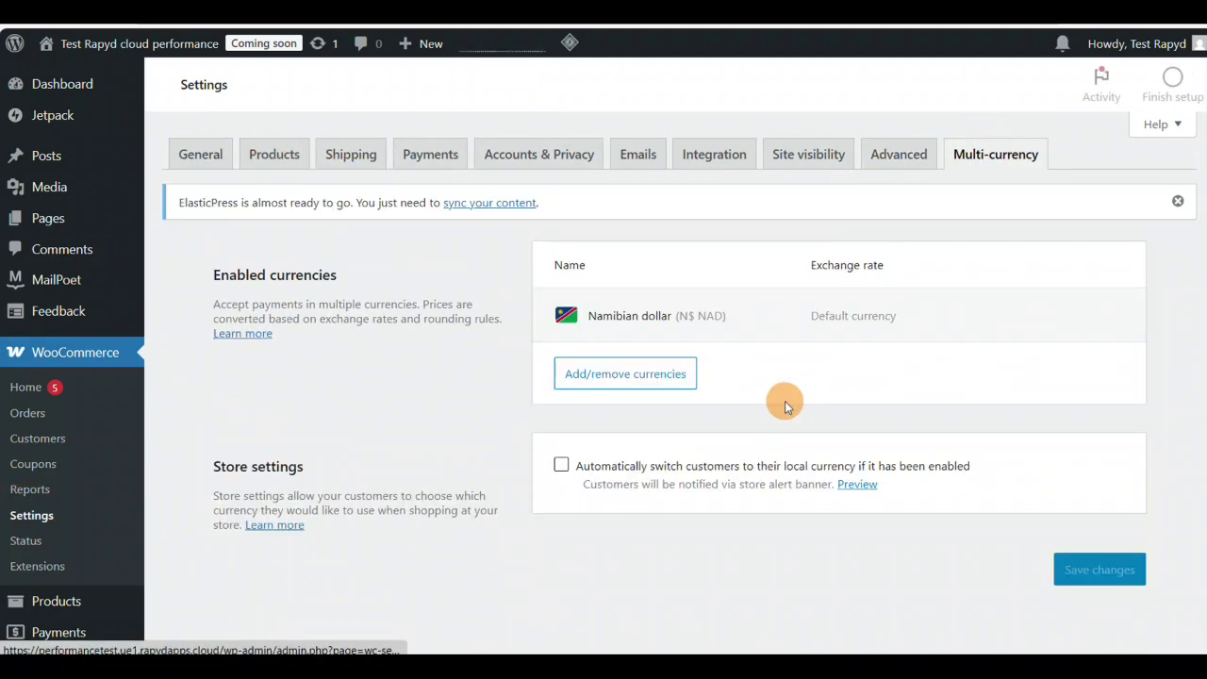
# Step: Review the Advanced WooCommerce settings, covering page setup, checkout endpoints and account endpoints
pyautogui.click(879, 151)
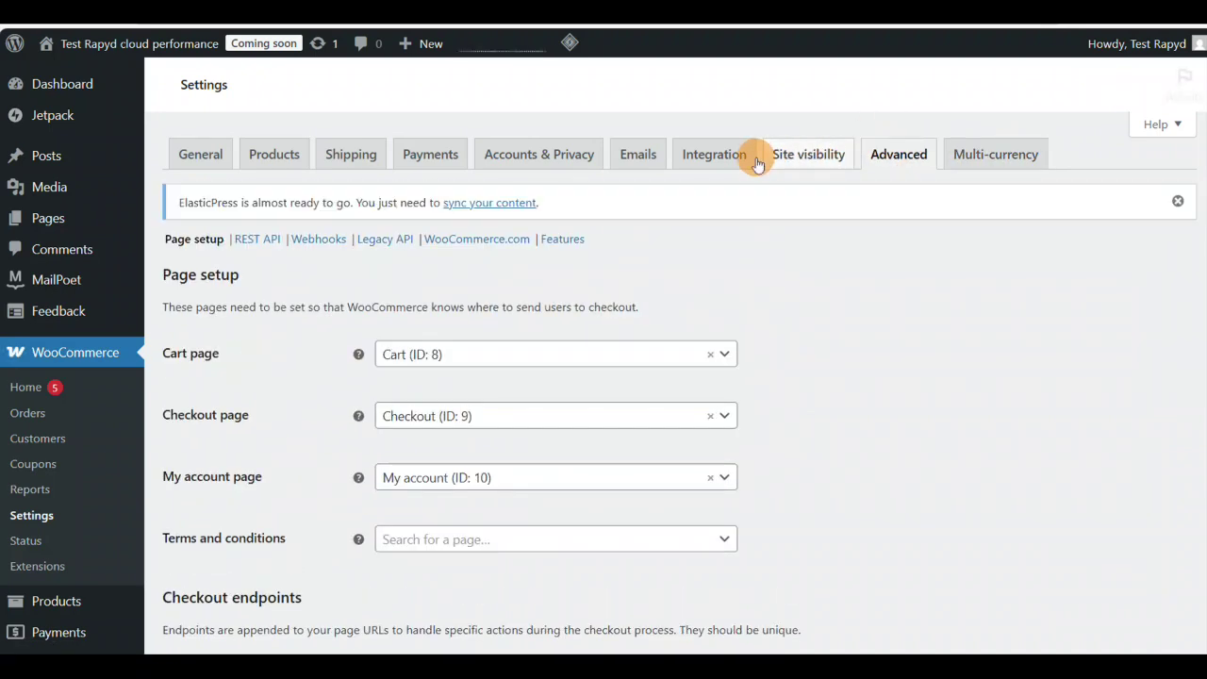
pyautogui.scroll(-3, 584, 479)
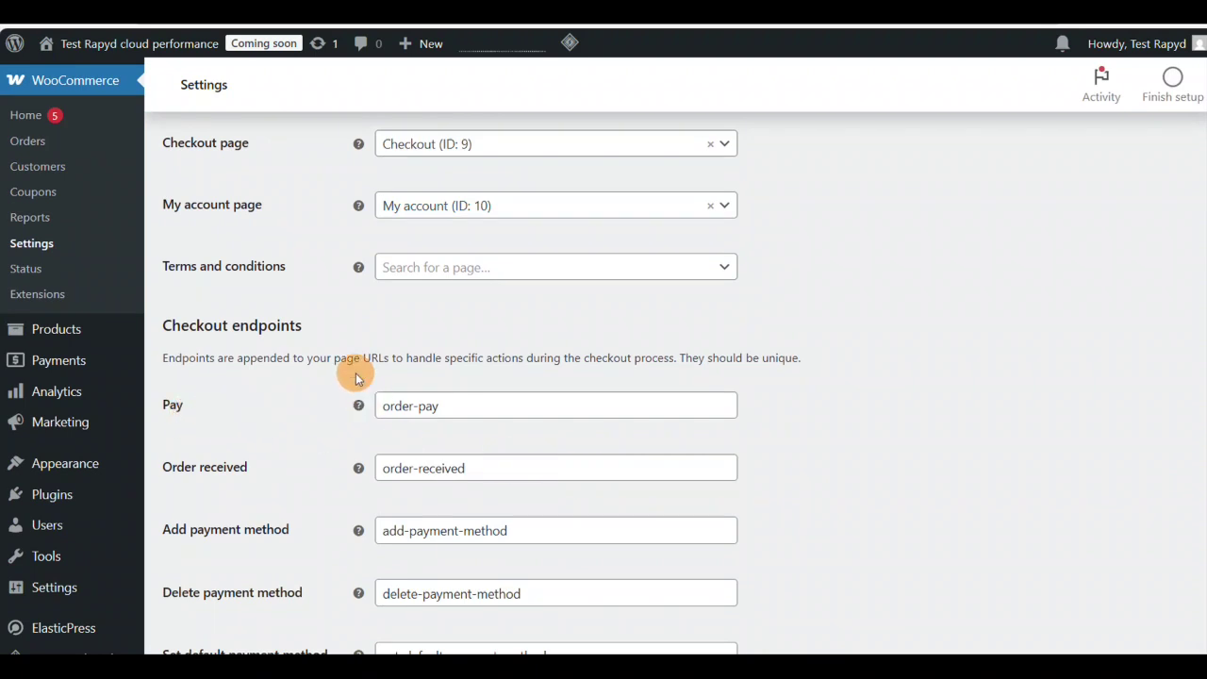
pyautogui.scroll(3, 274, 330)
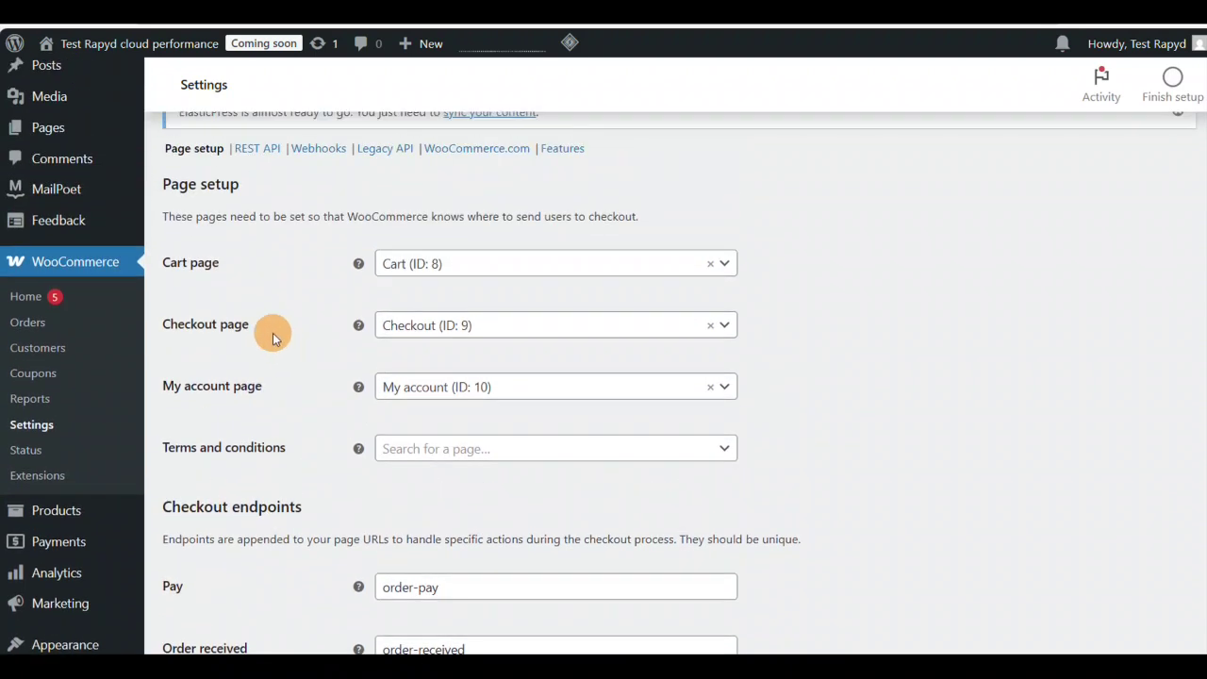
pyautogui.scroll(-6, 232, 334)
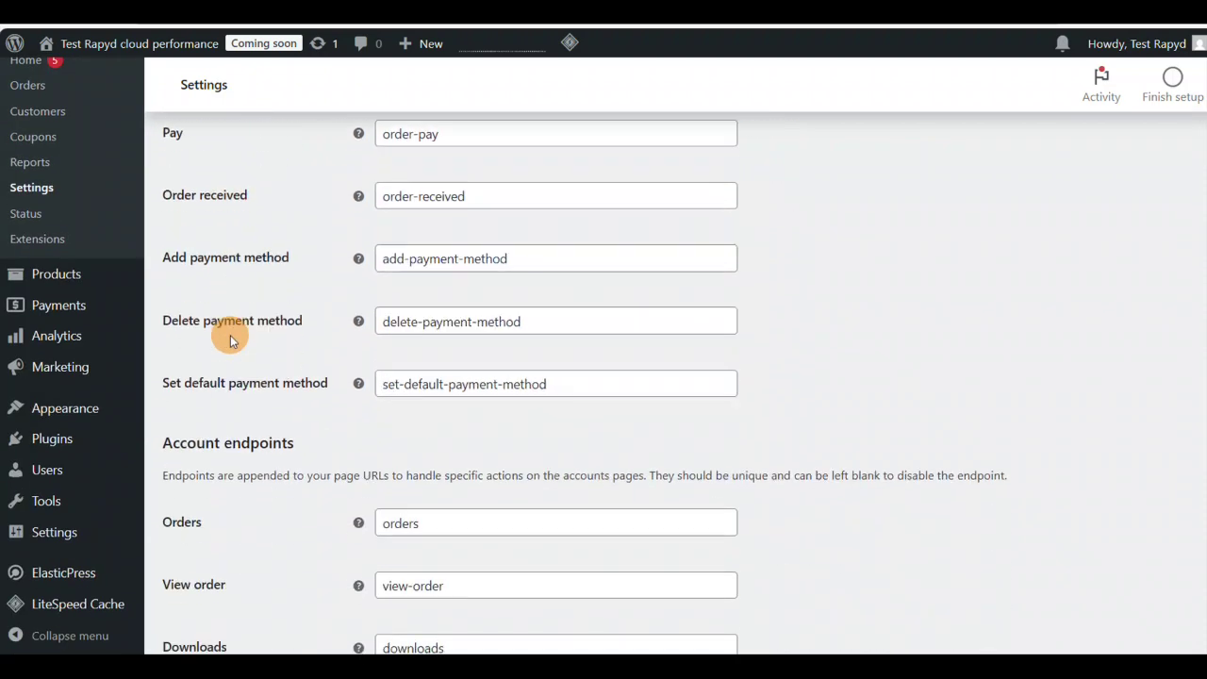
pyautogui.scroll(-5, 203, 428)
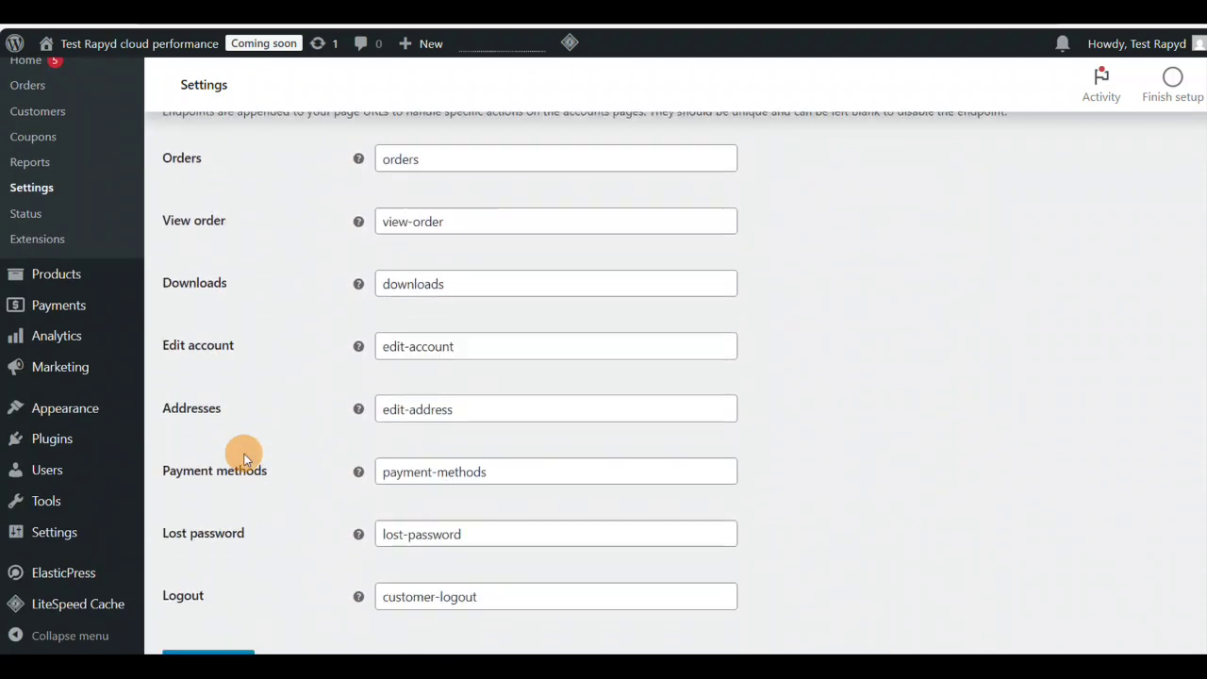
pyautogui.scroll(10, 245, 459)
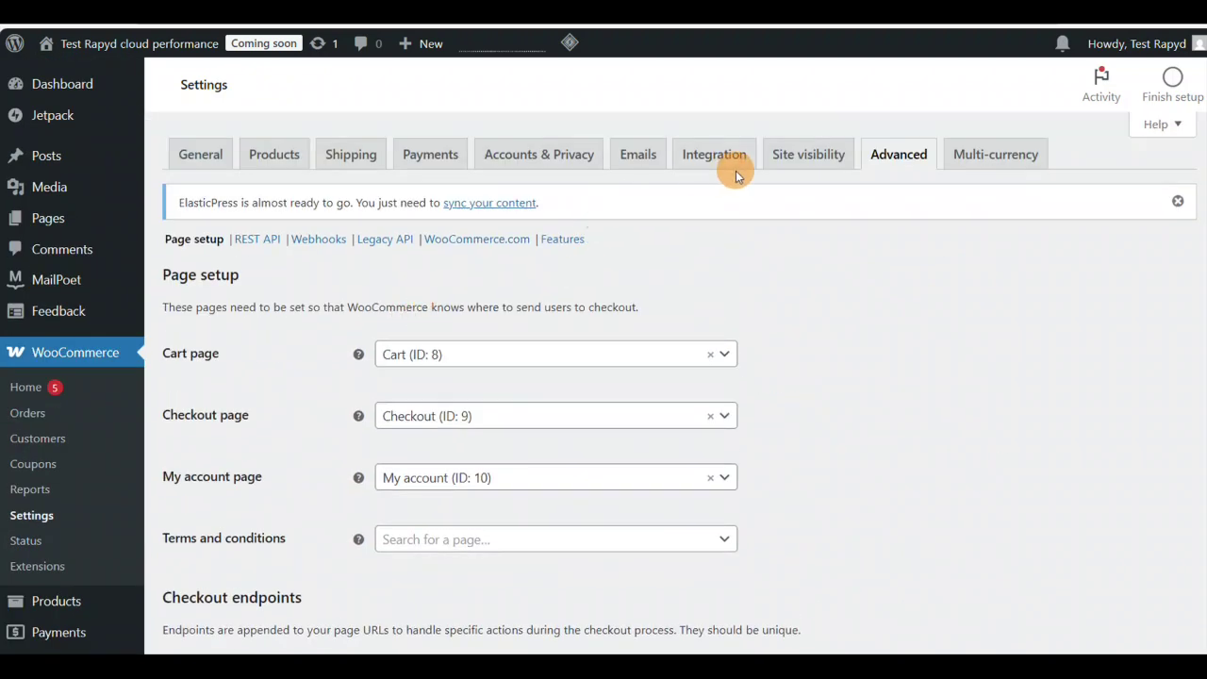
# Step: View the Site visibility, Integration and Accounts & Privacy settings of the store
pyautogui.click(834, 159)
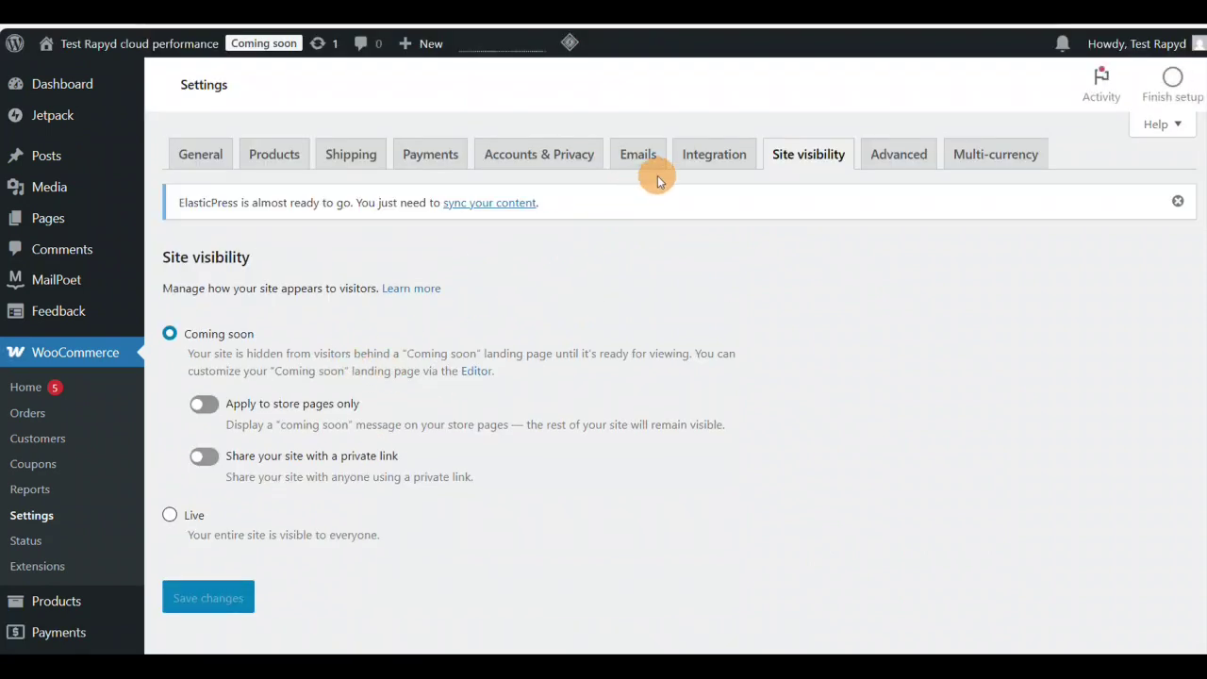
pyautogui.click(714, 158)
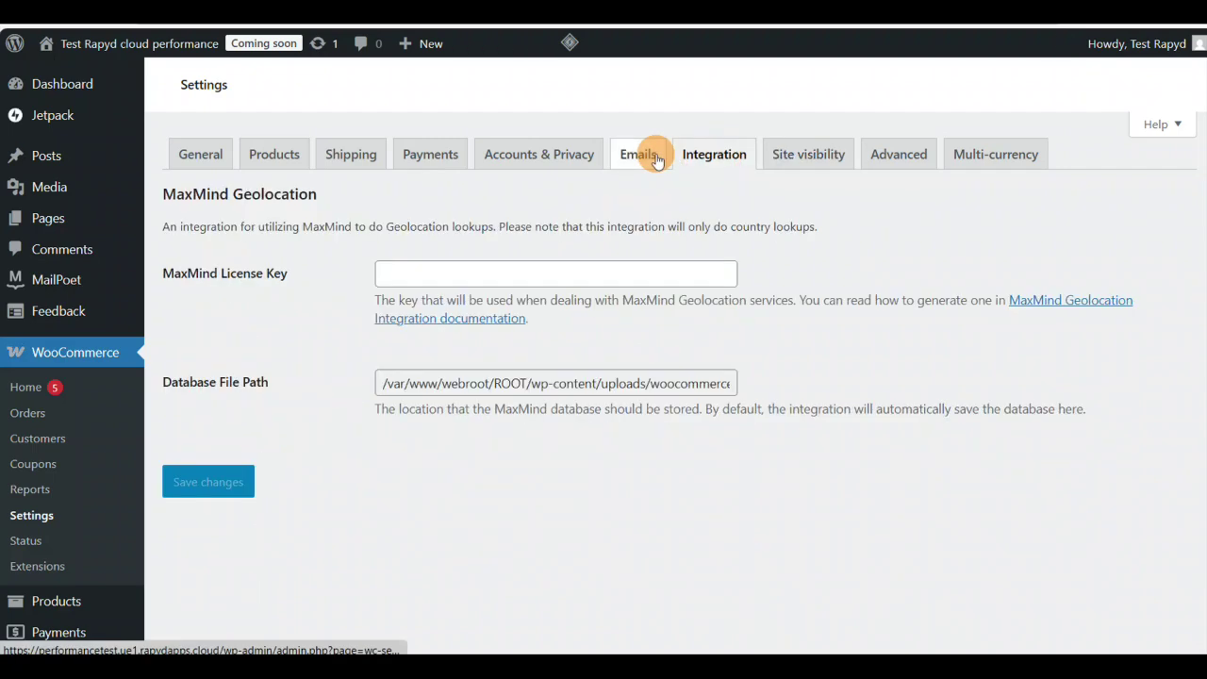
pyautogui.click(572, 163)
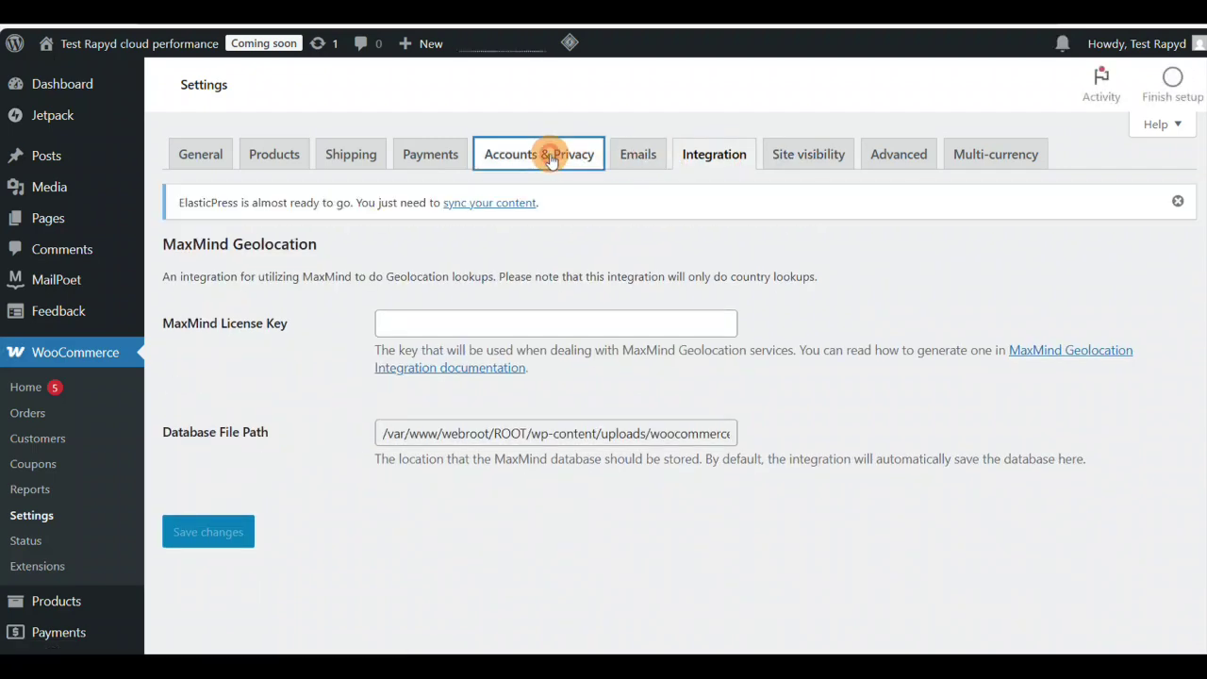
# Step: Open the Payments settings and review the full list of installed payment methods
pyautogui.click(424, 157)
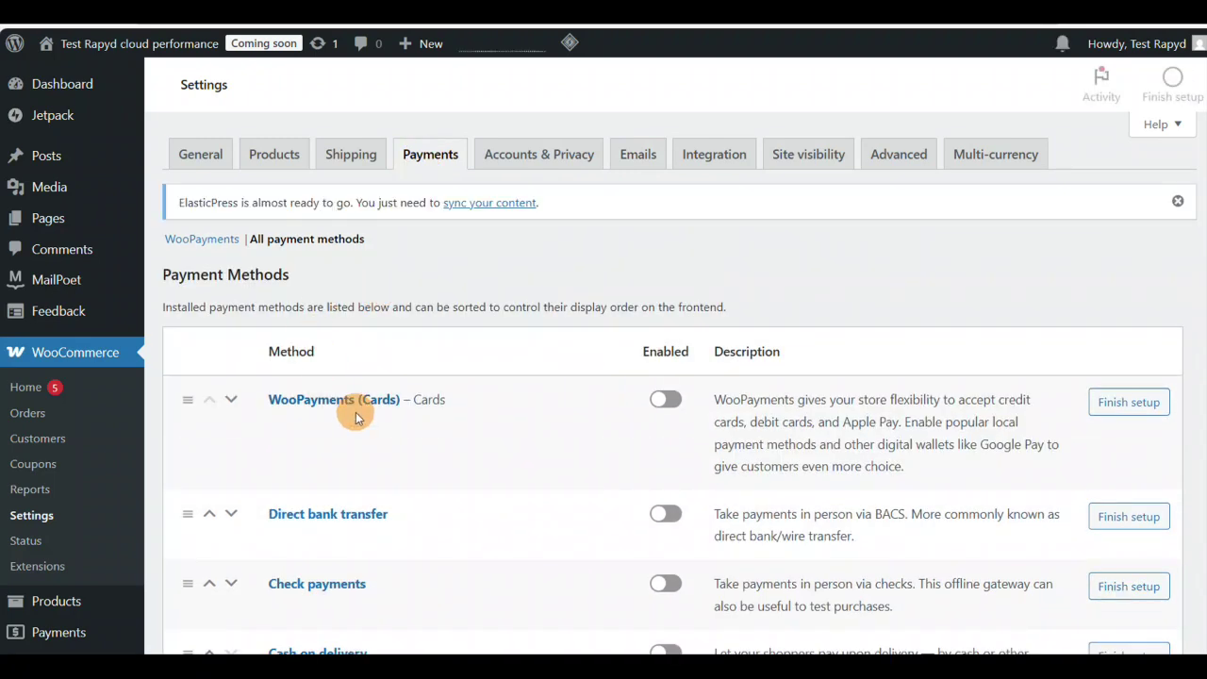
pyautogui.scroll(-2, 353, 412)
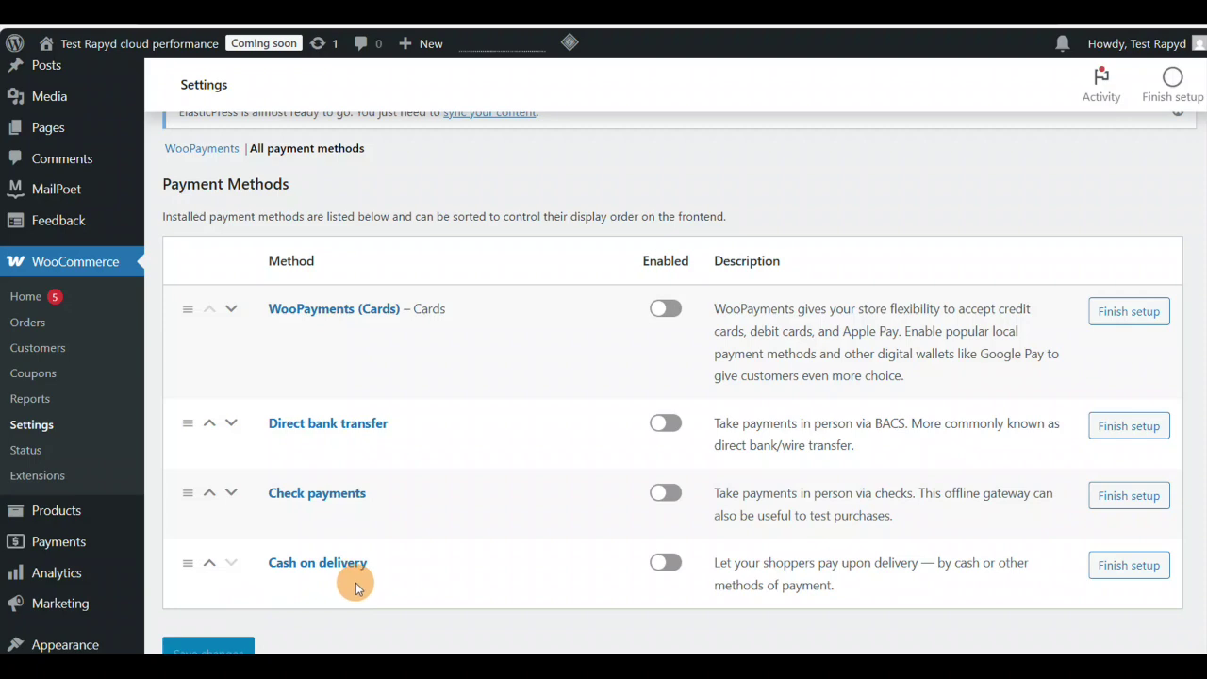
pyautogui.scroll(2, 364, 528)
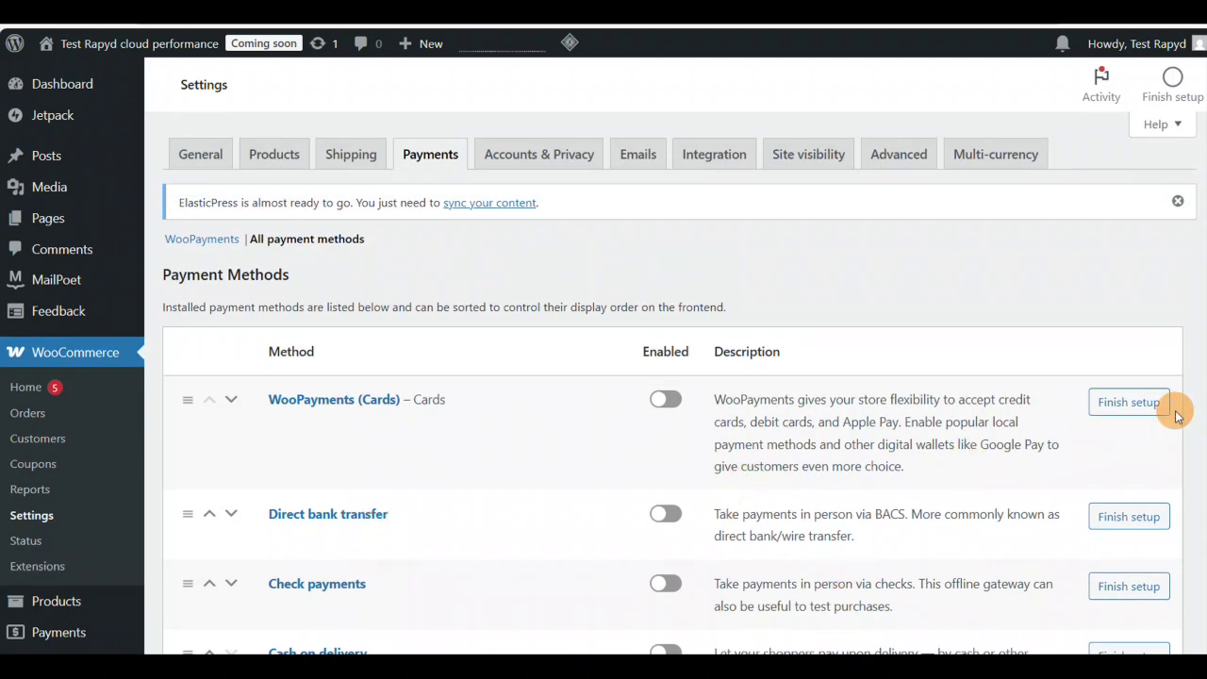
# Step: Review the Shipping zones, Products and General settings of the store, plus the WooCommerce system status report
pyautogui.scroll(-4, 1100, 602)
pyautogui.scroll(4, 1131, 388)
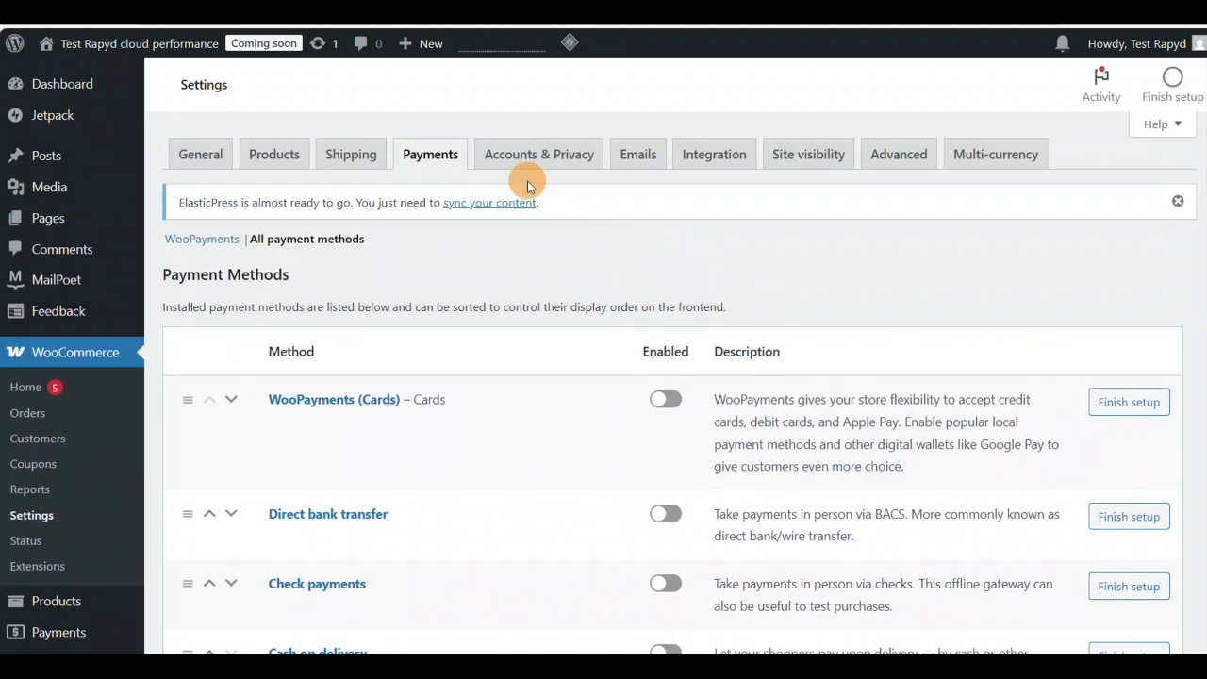
pyautogui.click(350, 153)
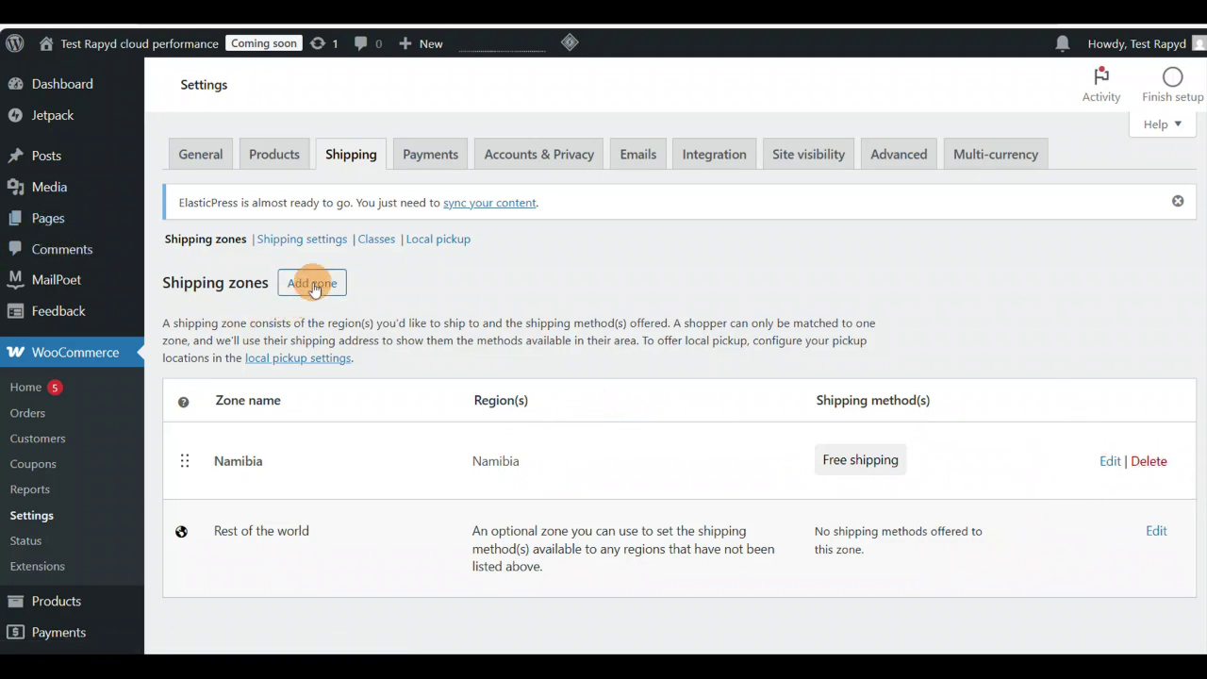
pyautogui.click(269, 163)
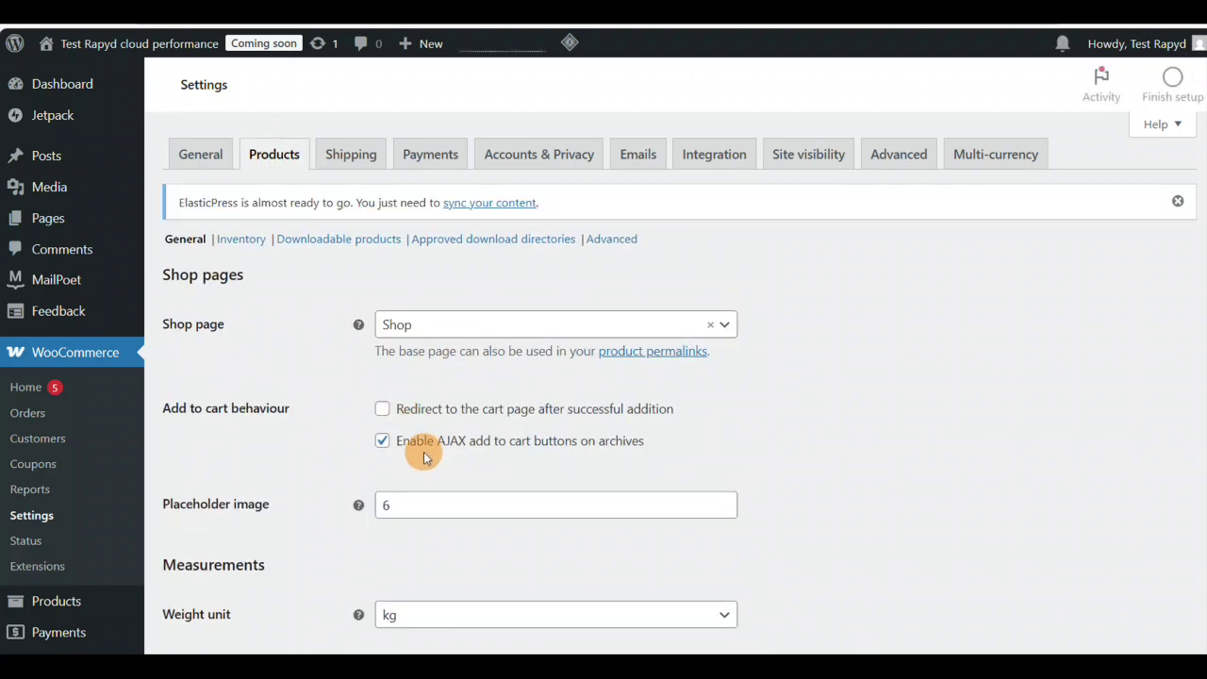
pyautogui.scroll(-3, 424, 452)
pyautogui.scroll(3, 423, 451)
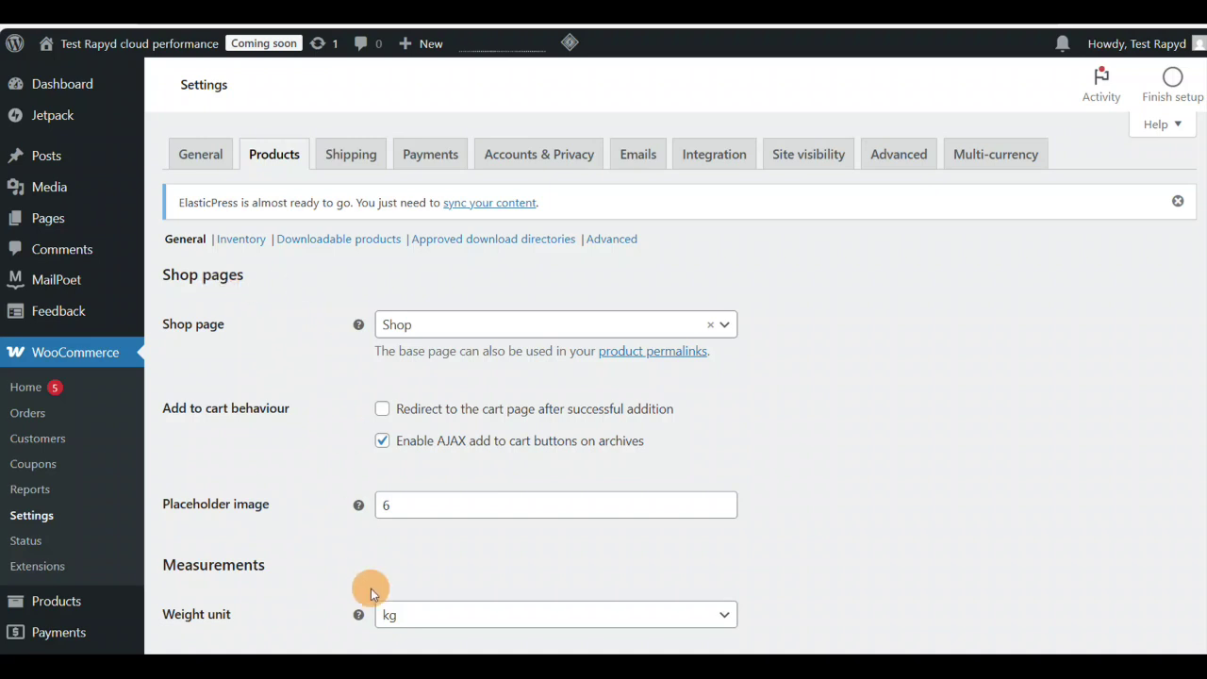
pyautogui.click(218, 158)
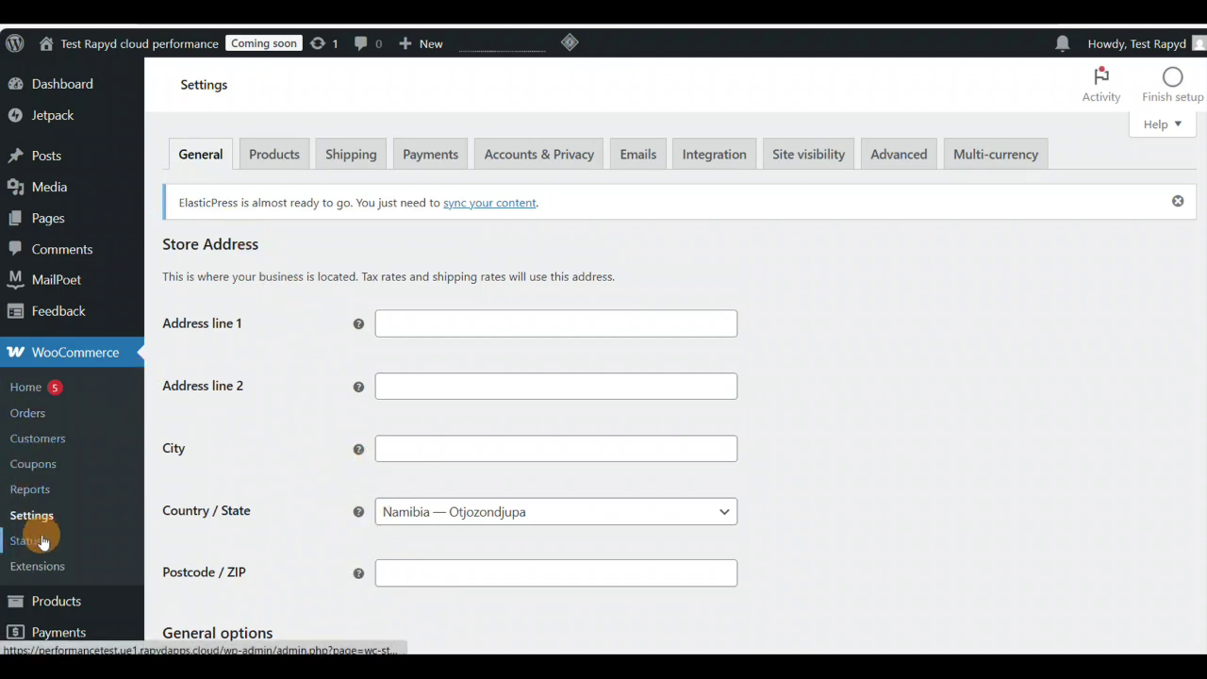
pyautogui.click(34, 545)
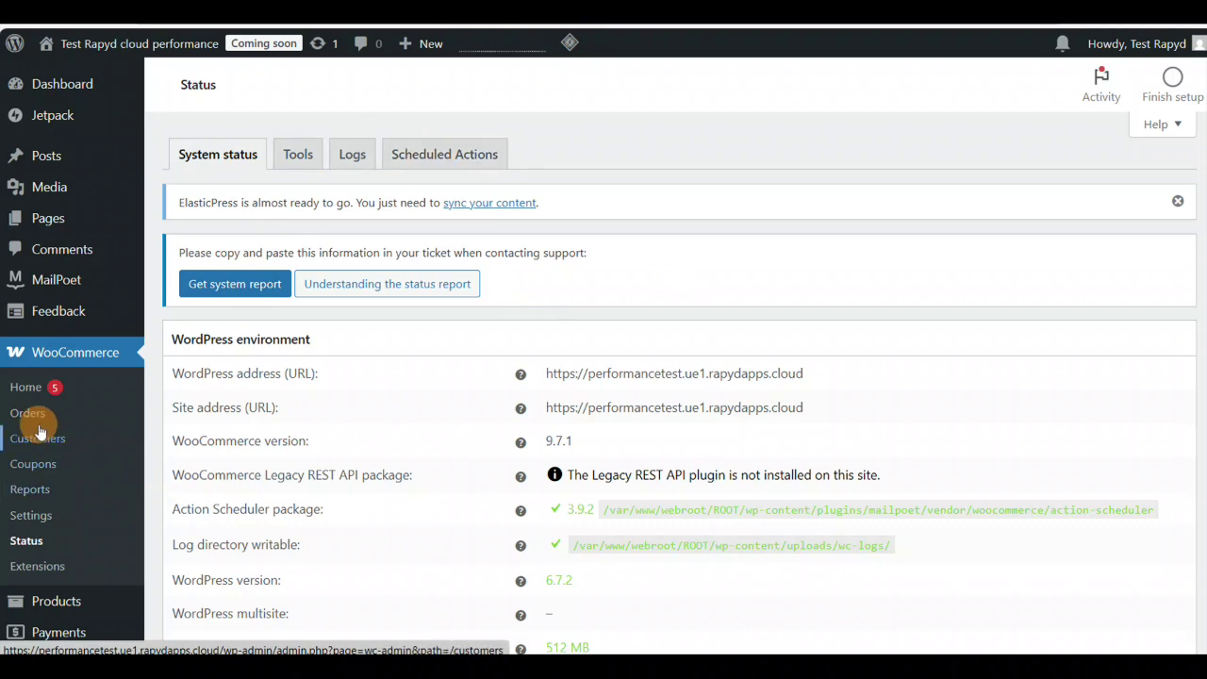
# Step: Create a new product named "Test Rapyd cloud hosting service", dismissing the guided product tour
pyautogui.click(69, 602)
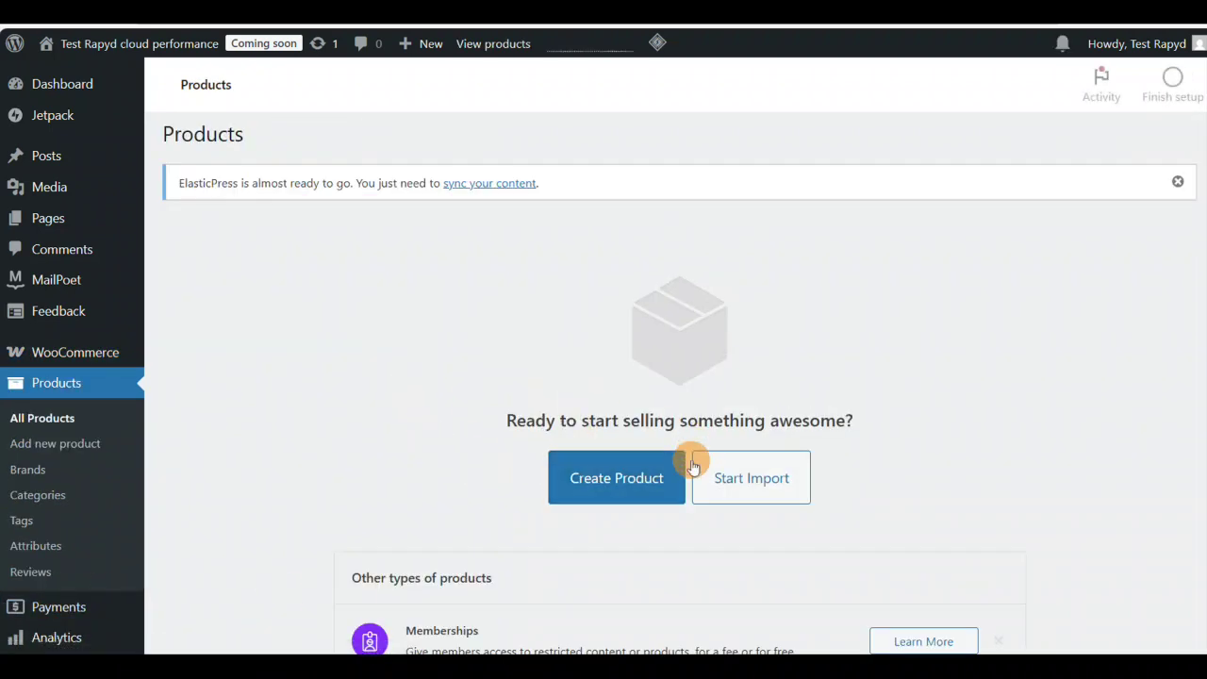
pyautogui.click(627, 481)
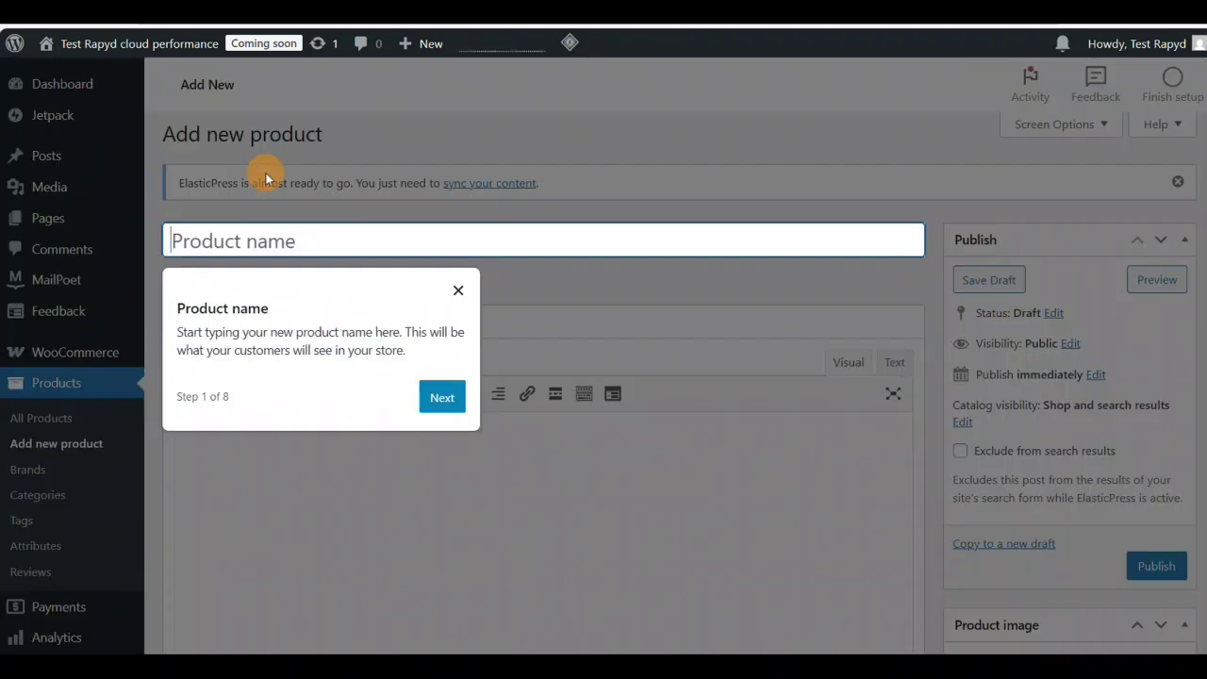
pyautogui.click(458, 293)
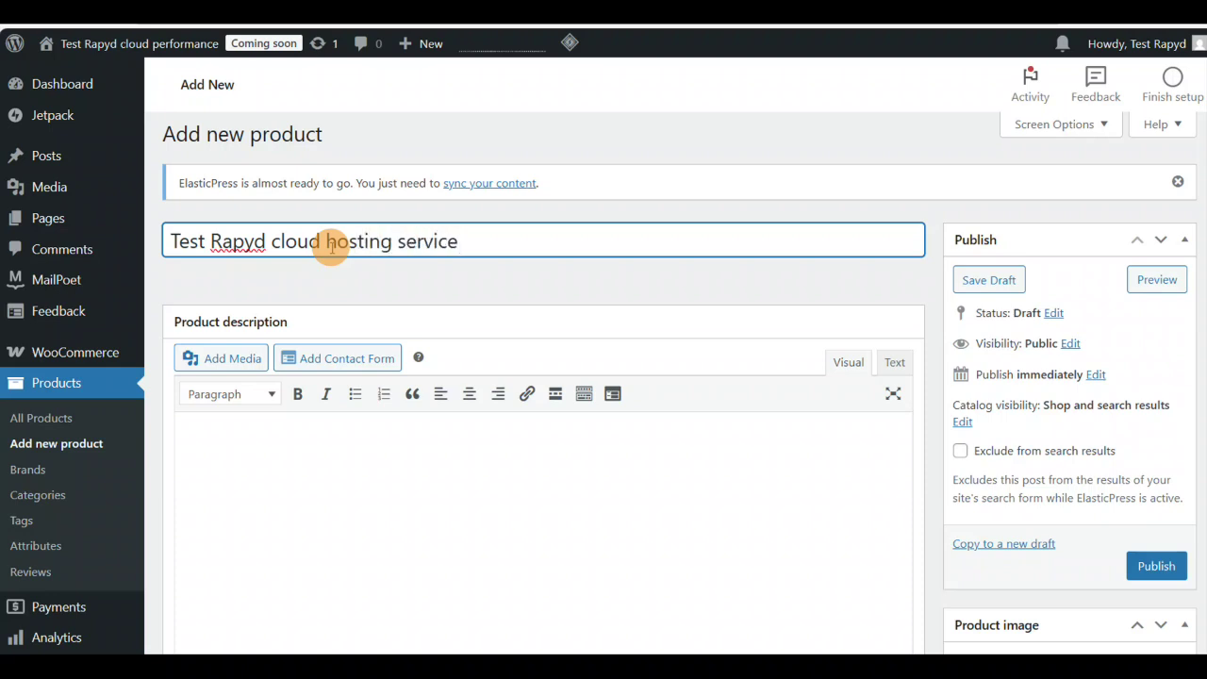
# Step: Copy the product name into the main product description as "Test Rapyd cloud hosting service"
pyautogui.hotkey('ctrl', 'a')
pyautogui.hotkey('ctrl', 'c')
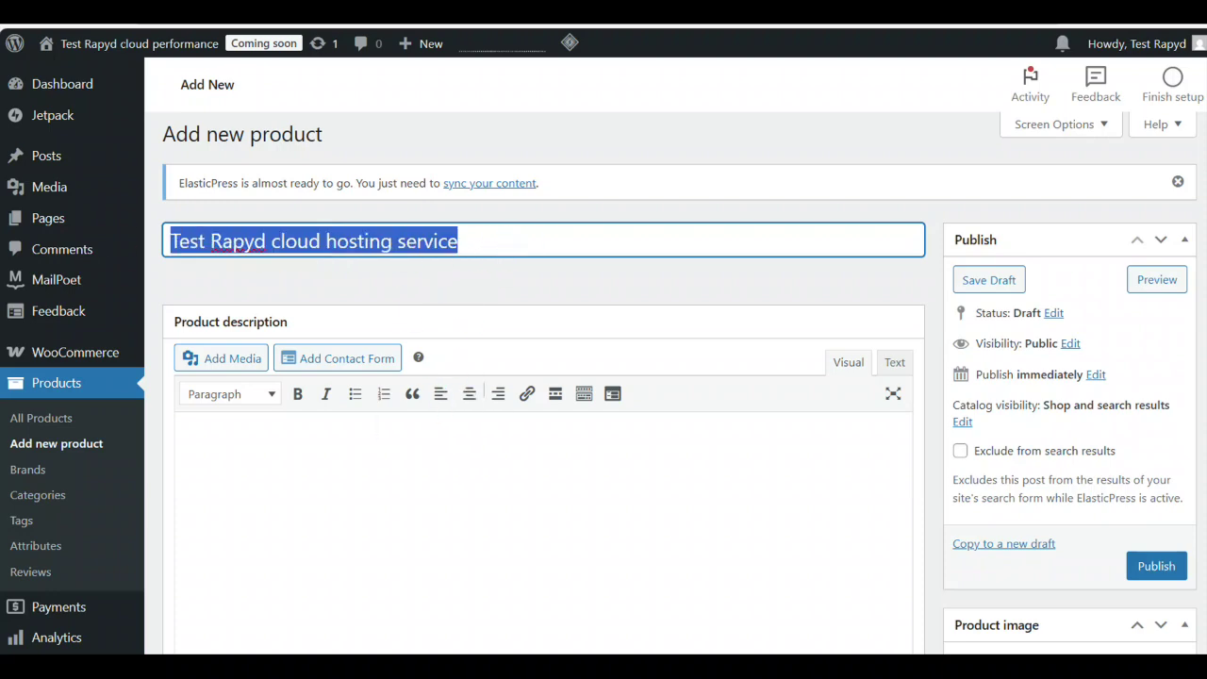
pyautogui.click(295, 474)
pyautogui.scroll(-3, 292, 472)
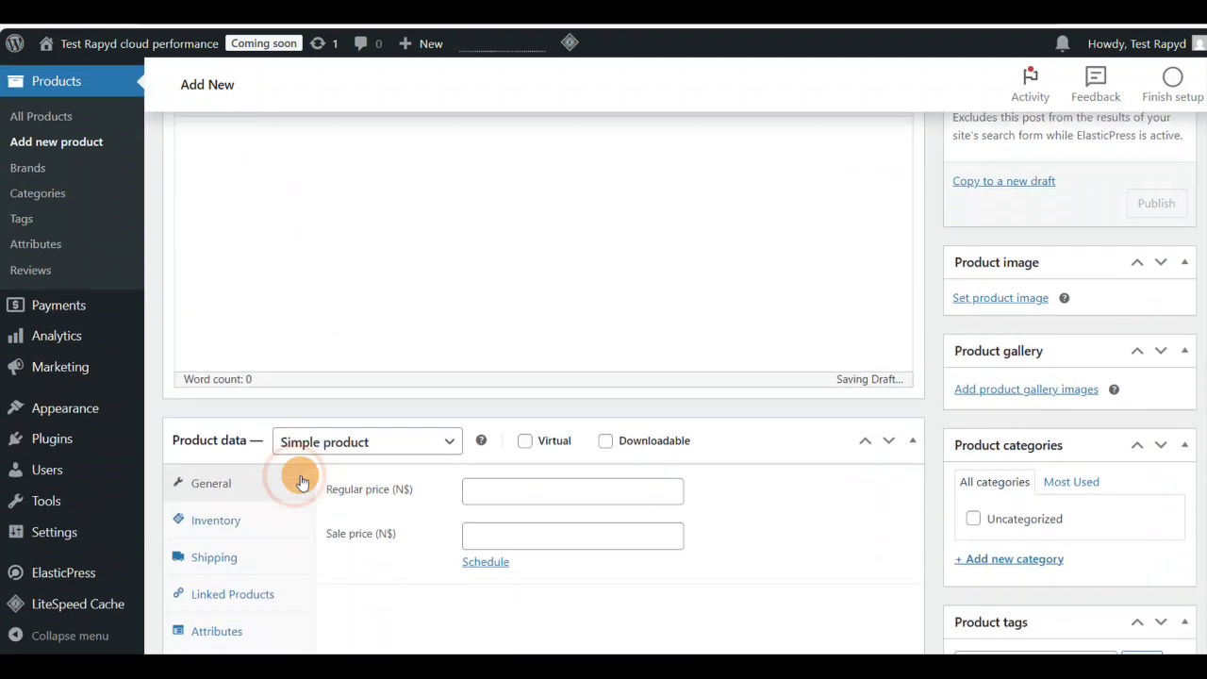
pyautogui.hotkey('ctrl', 'v')
pyautogui.scroll(-3, 399, 506)
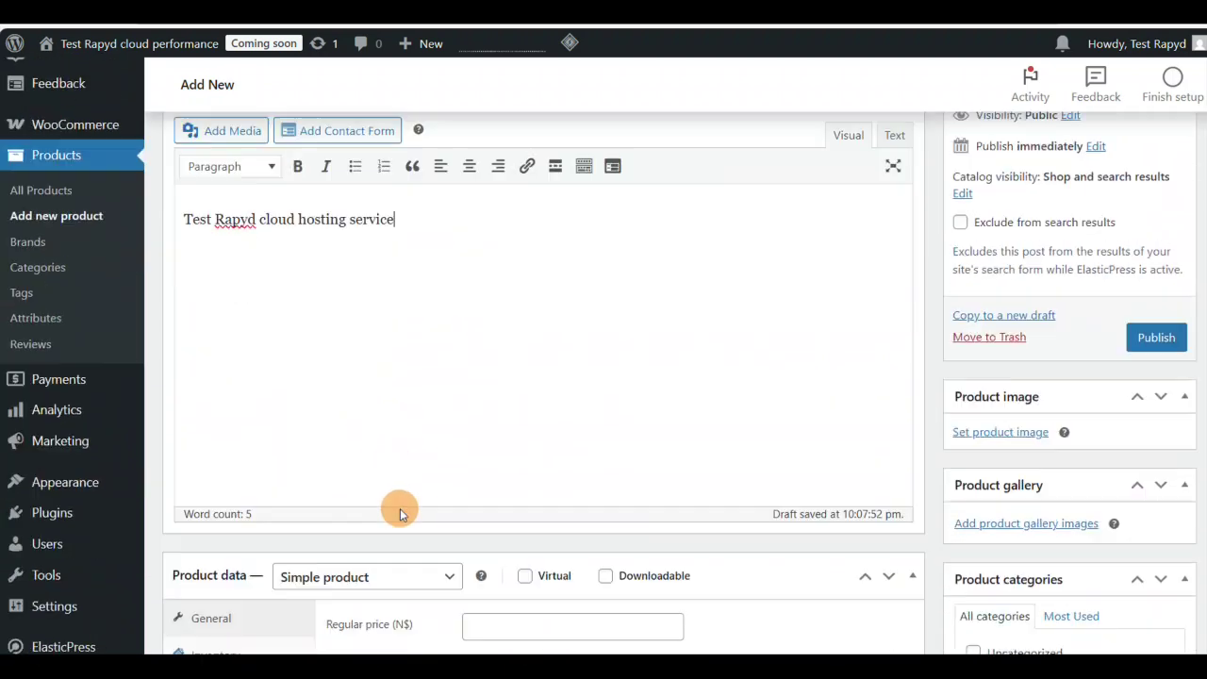
# Step: Mark the simple product as virtual and give it a regular price of 100 and a sale price of 10
pyautogui.scroll(-3, 265, 216)
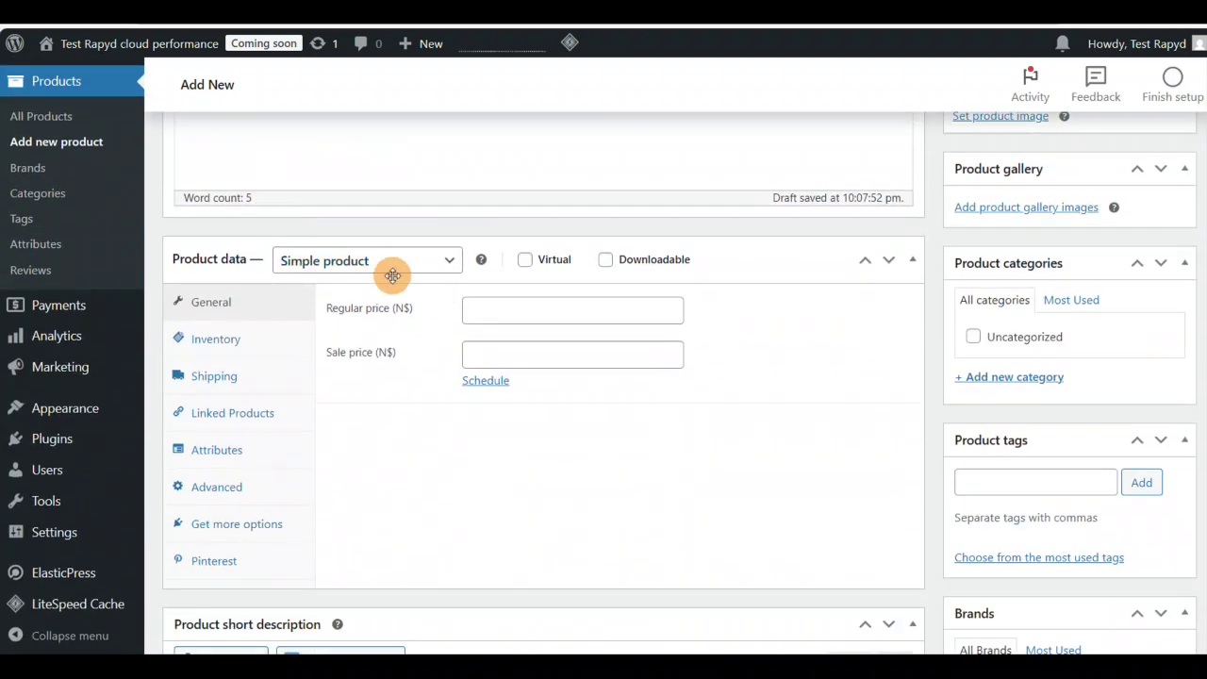
pyautogui.click(525, 262)
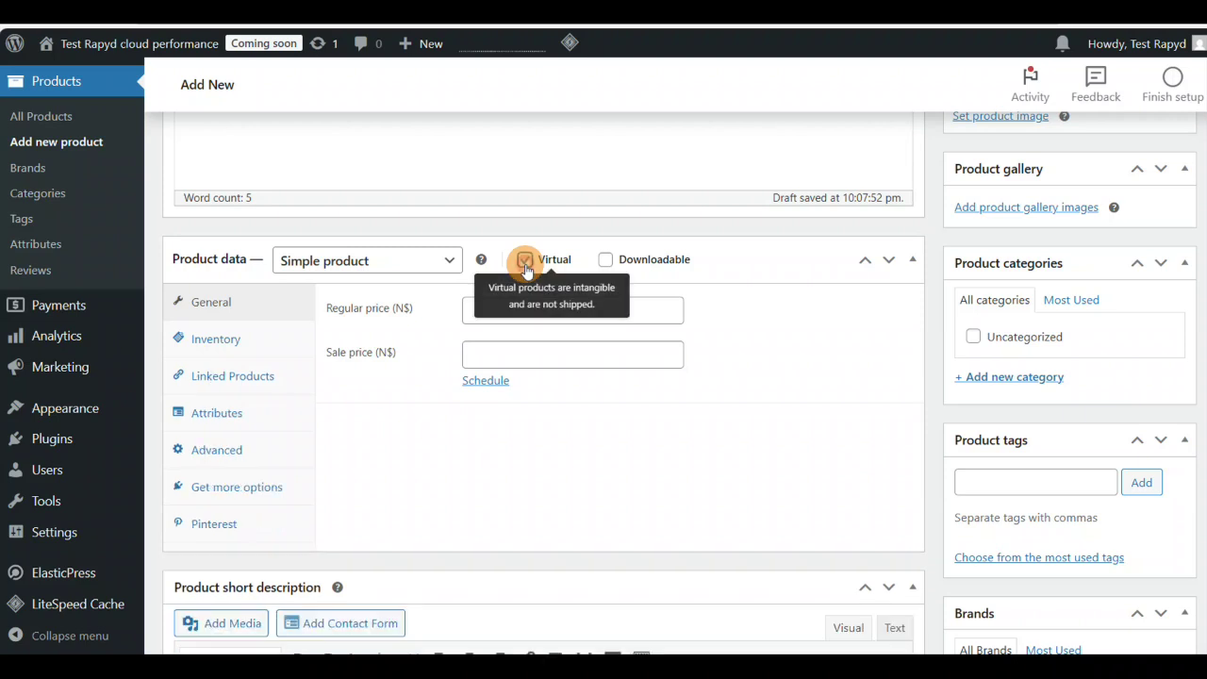
pyautogui.click(518, 317)
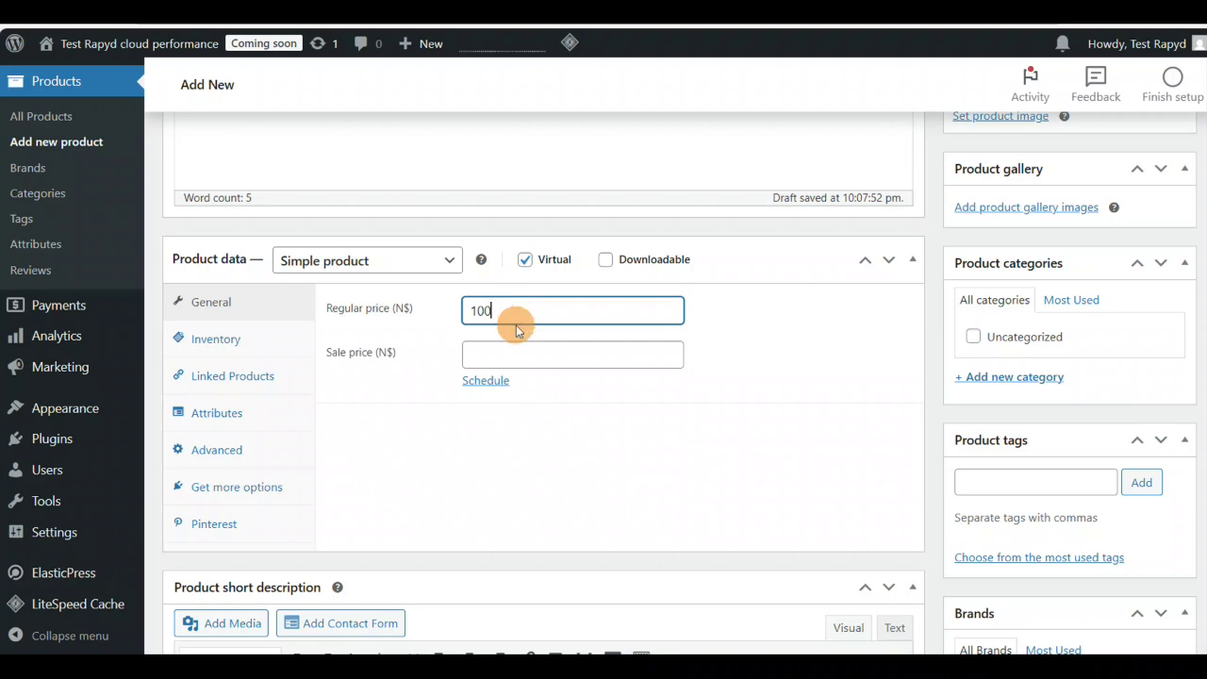
pyautogui.click(528, 363)
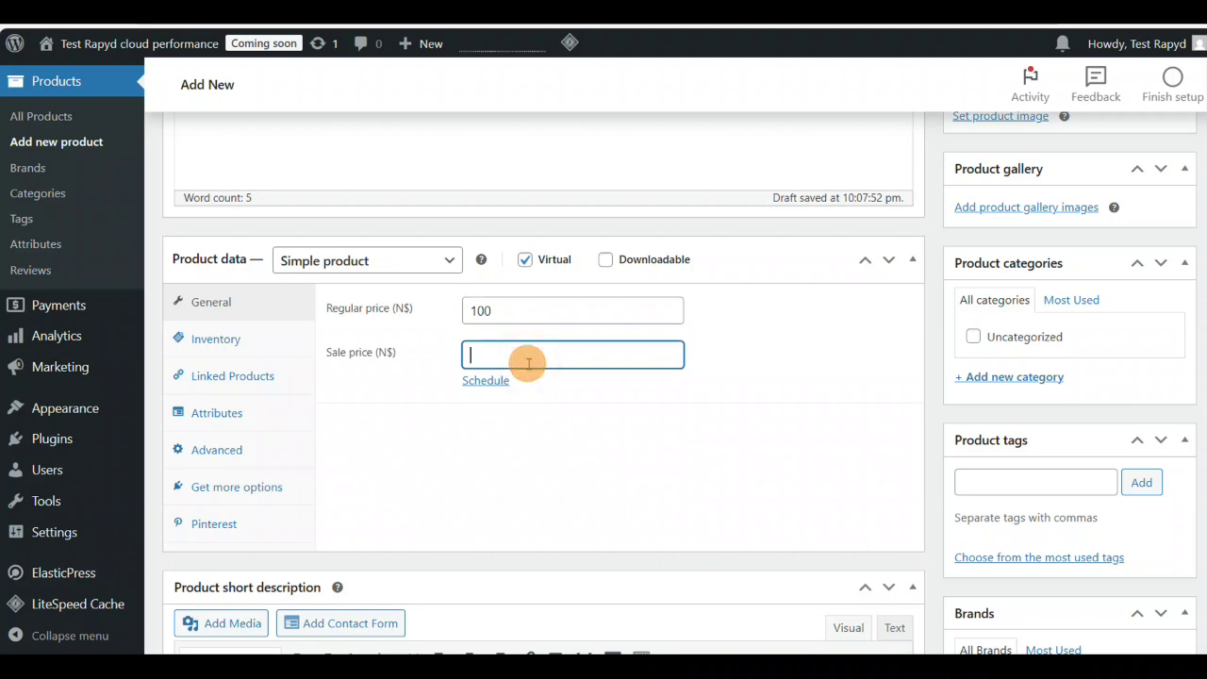
pyautogui.write('100')
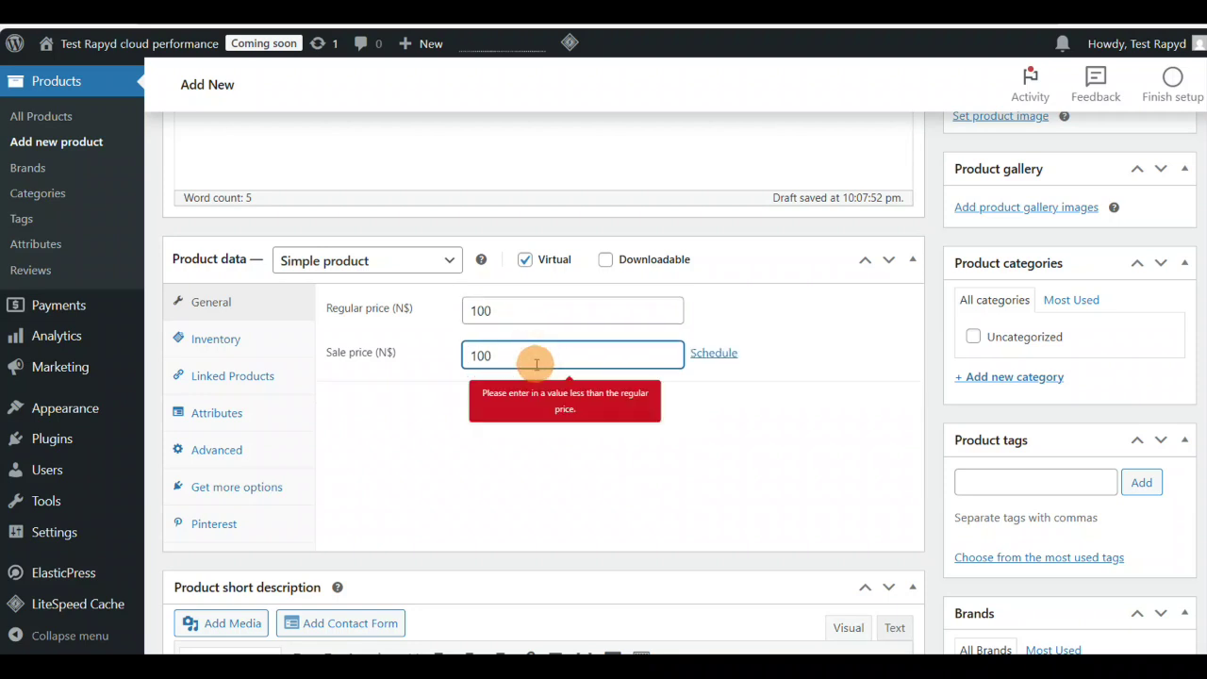
pyautogui.press('BackSpace')
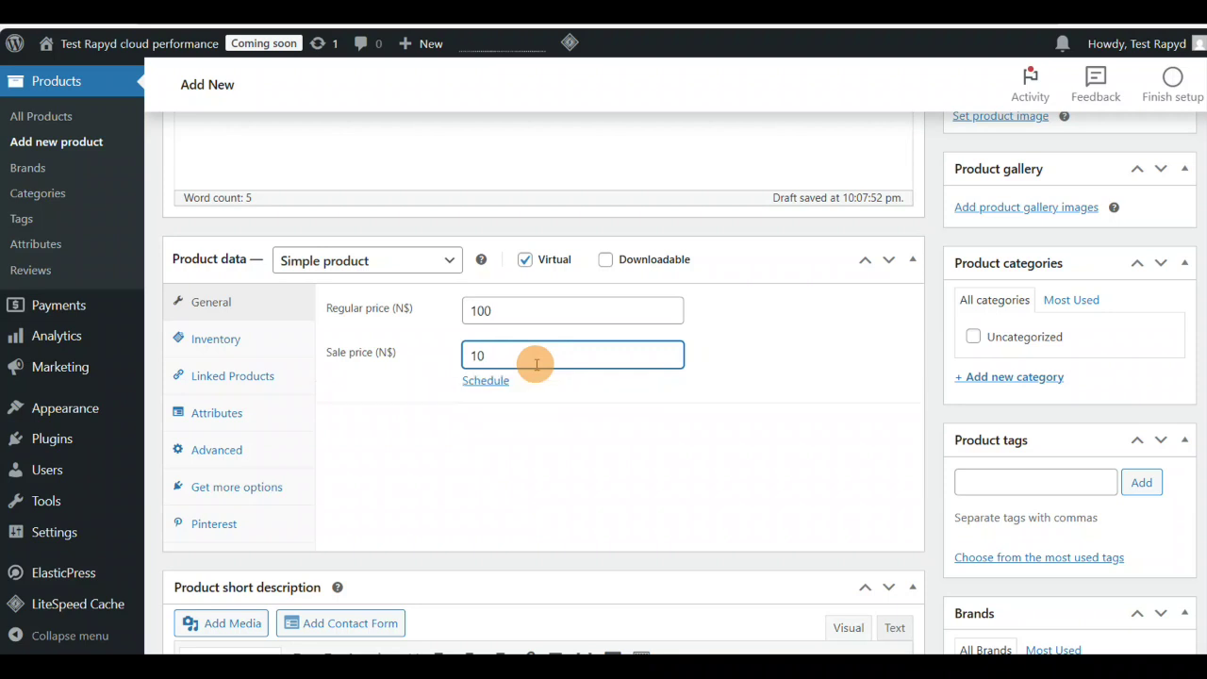
# Step: Schedule the product's sale price from 2025-03-19 to 2025-03-28
pyautogui.click(496, 379)
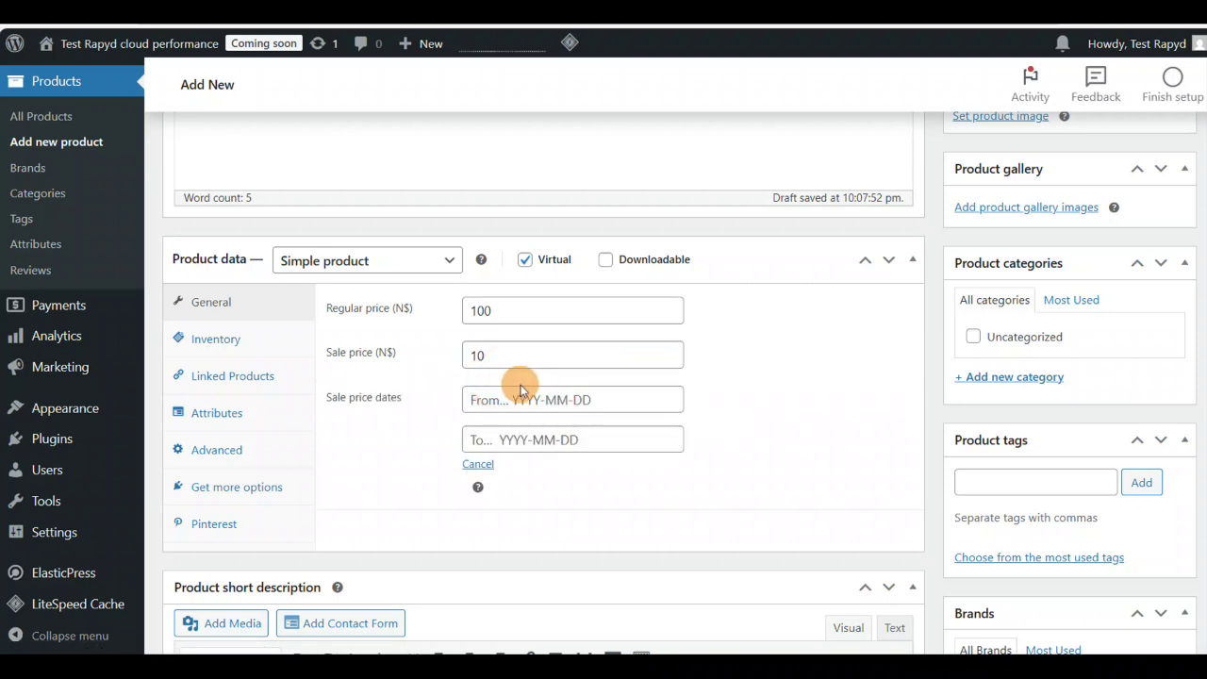
pyautogui.click(515, 389)
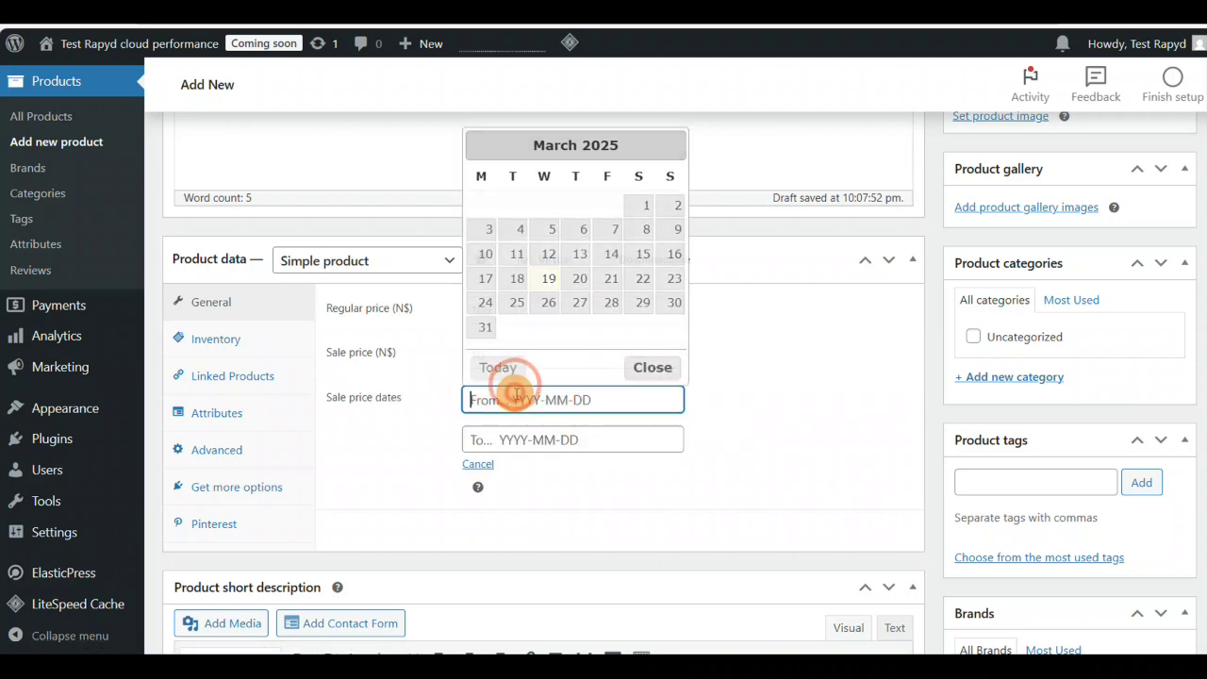
pyautogui.click(549, 273)
pyautogui.click(517, 440)
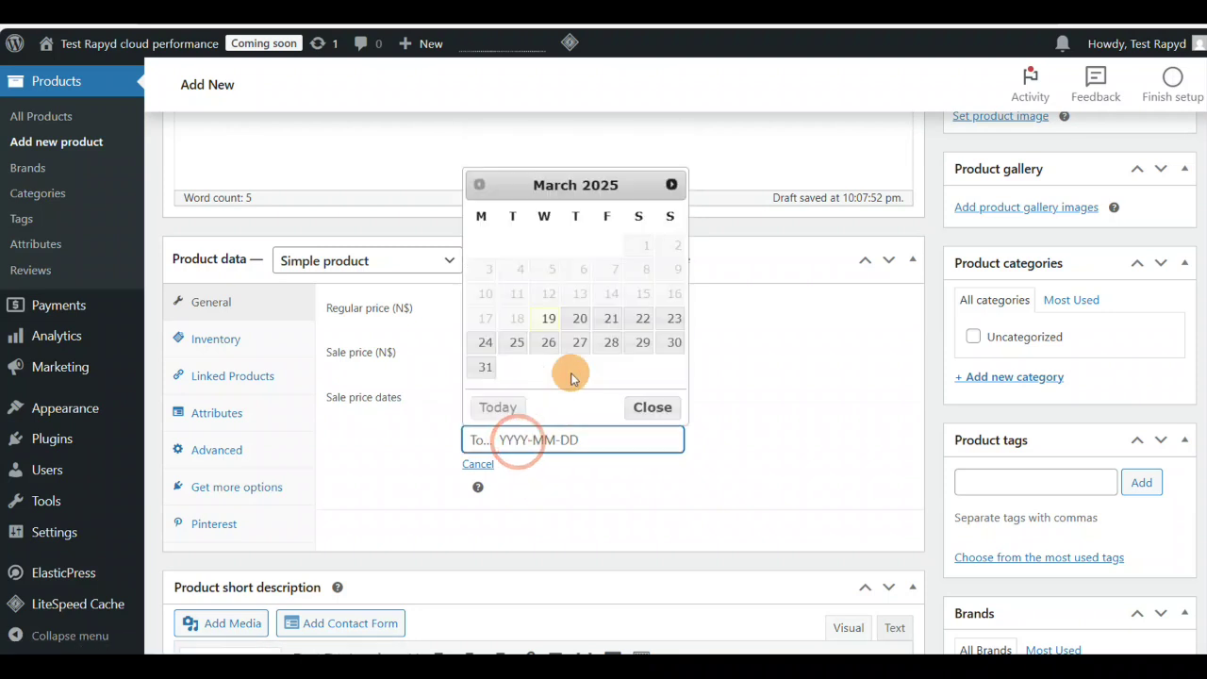
pyautogui.click(611, 343)
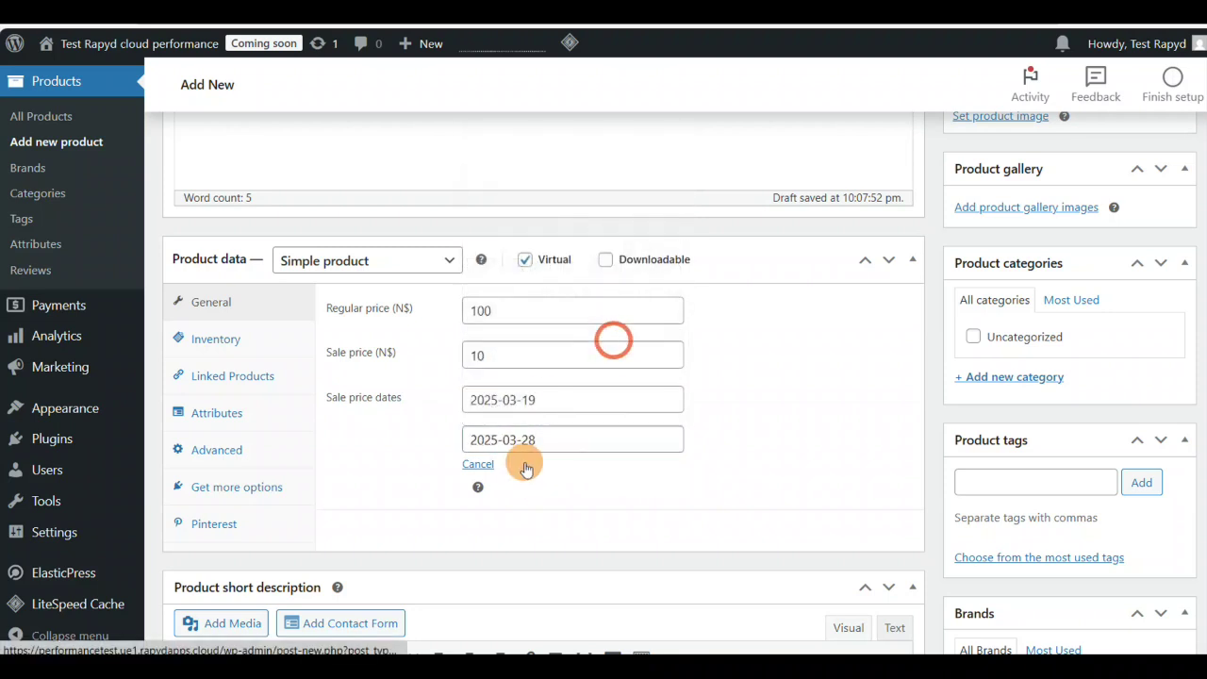
# Step: Set the sale price to 85 and reschedule the sale from 2025-03-19 to 2025-03-26
pyautogui.click(519, 355)
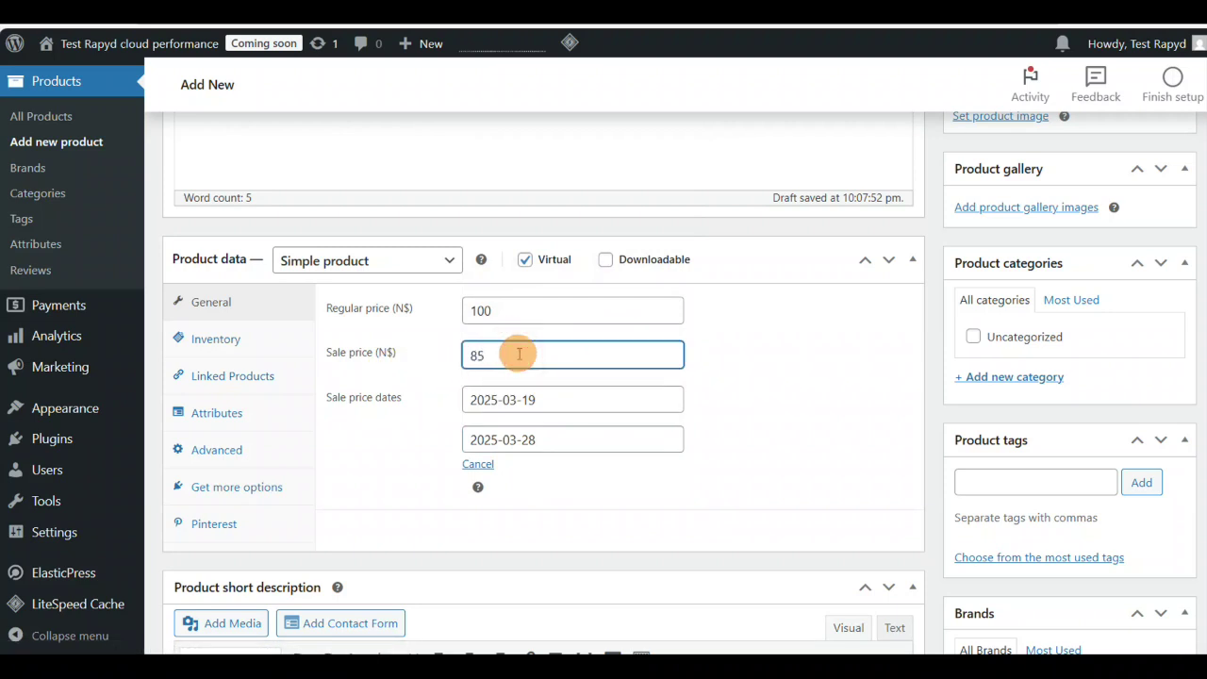
pyautogui.click(798, 458)
pyautogui.click(491, 382)
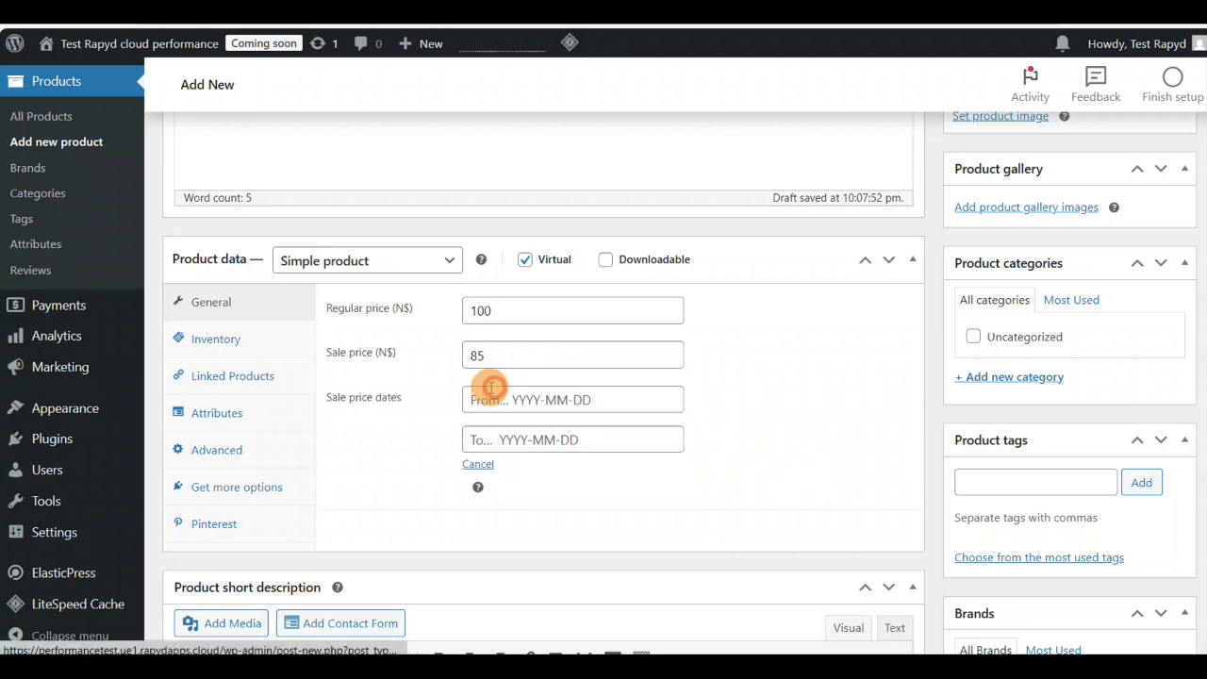
pyautogui.click(561, 401)
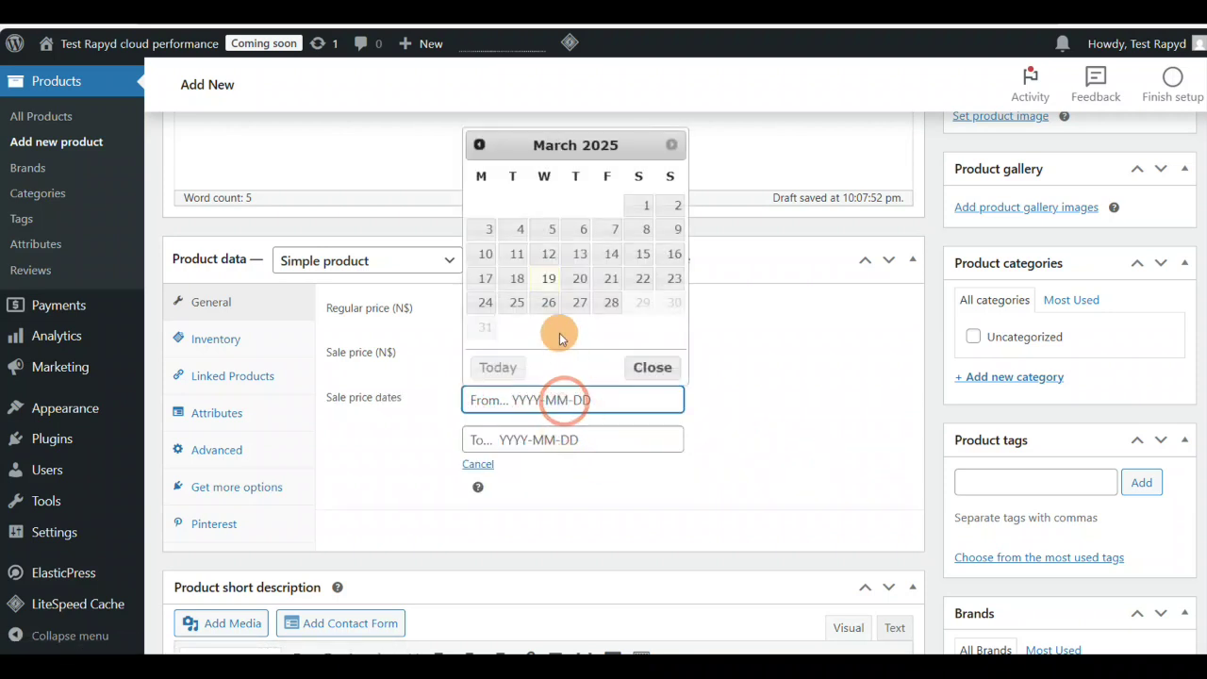
pyautogui.click(548, 278)
pyautogui.click(556, 443)
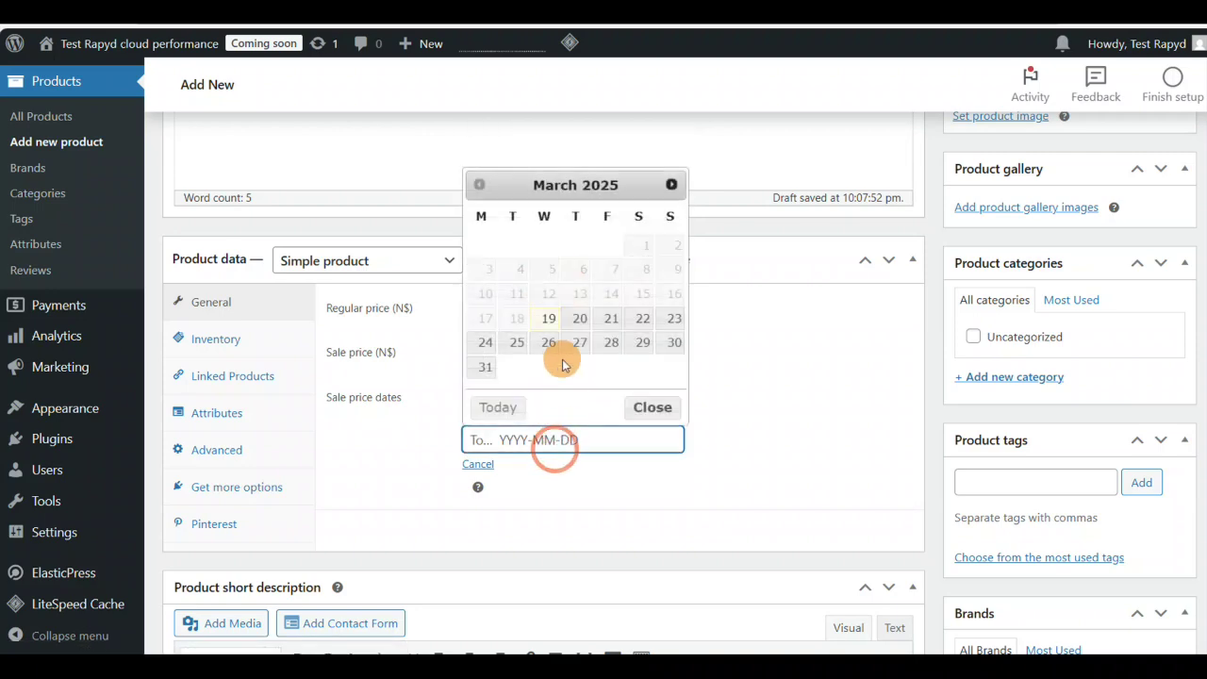
pyautogui.click(549, 341)
# Step: Enter "Test Rapyd cloud hosting service" as the product's short description
pyautogui.scroll(-3, 615, 514)
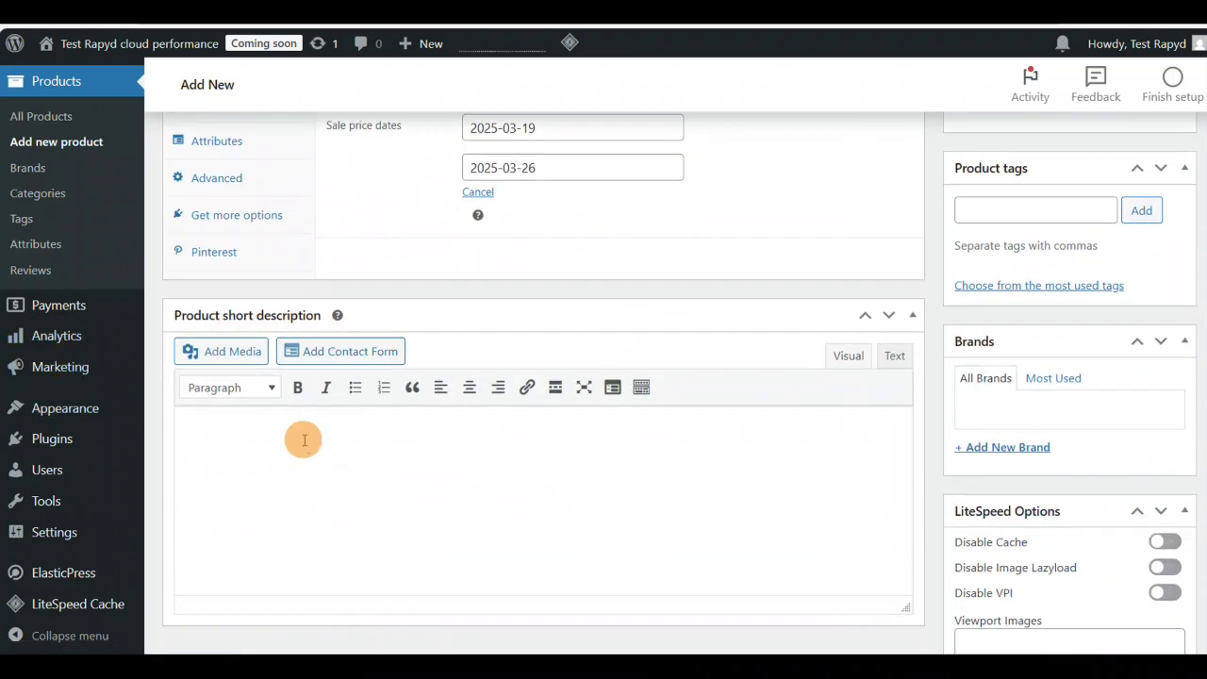
pyautogui.write('Test Rapyd cloud hosting service')
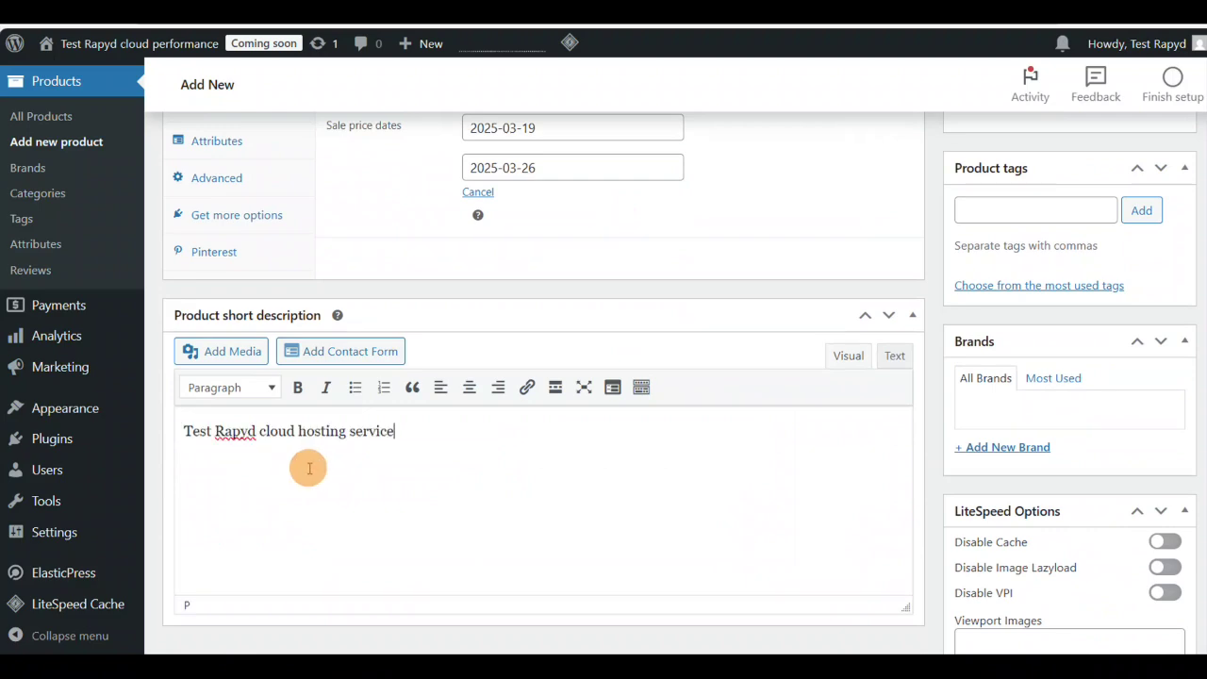
# Step: Check over the completed product form and open a preview of the product page
pyautogui.scroll(-4, 309, 467)
pyautogui.scroll(15, 1118, 389)
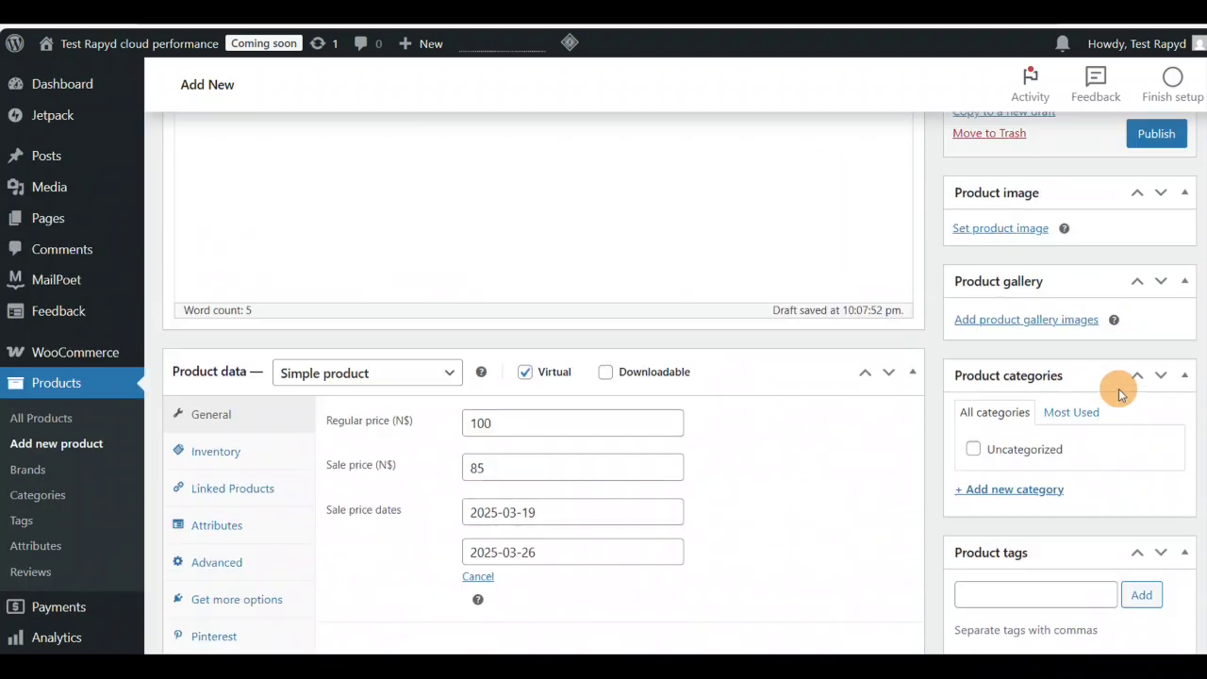
pyautogui.scroll(-3, 965, 426)
pyautogui.scroll(3, 979, 405)
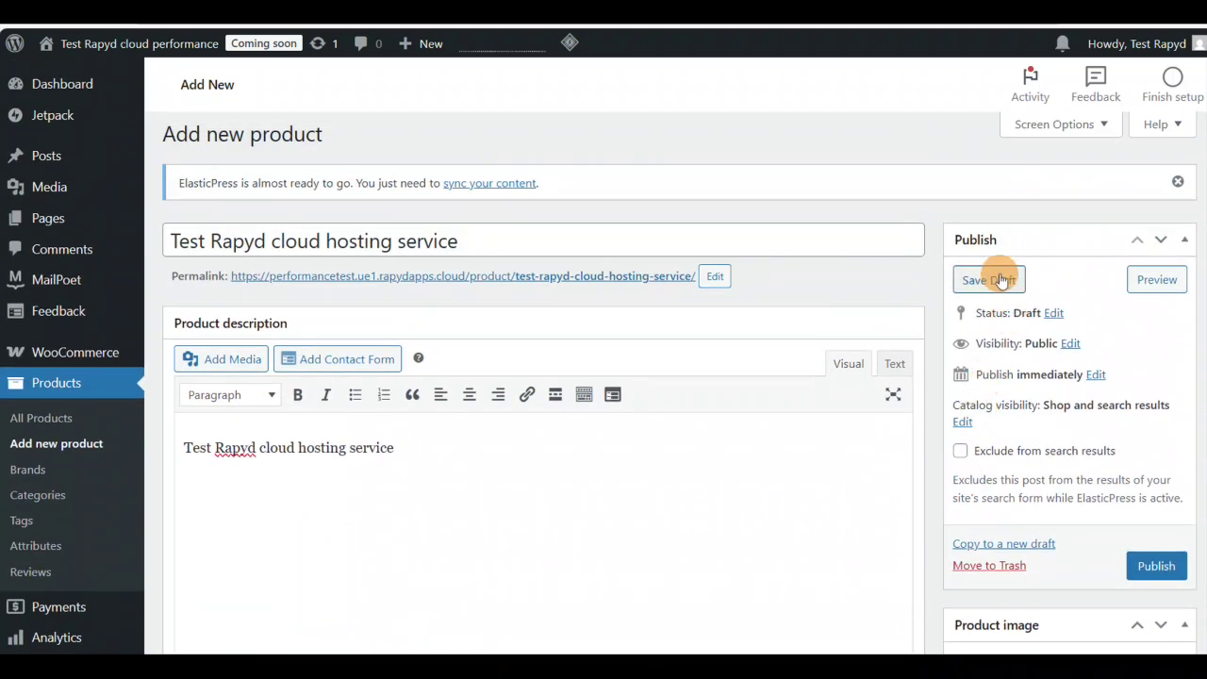
pyautogui.click(1159, 283)
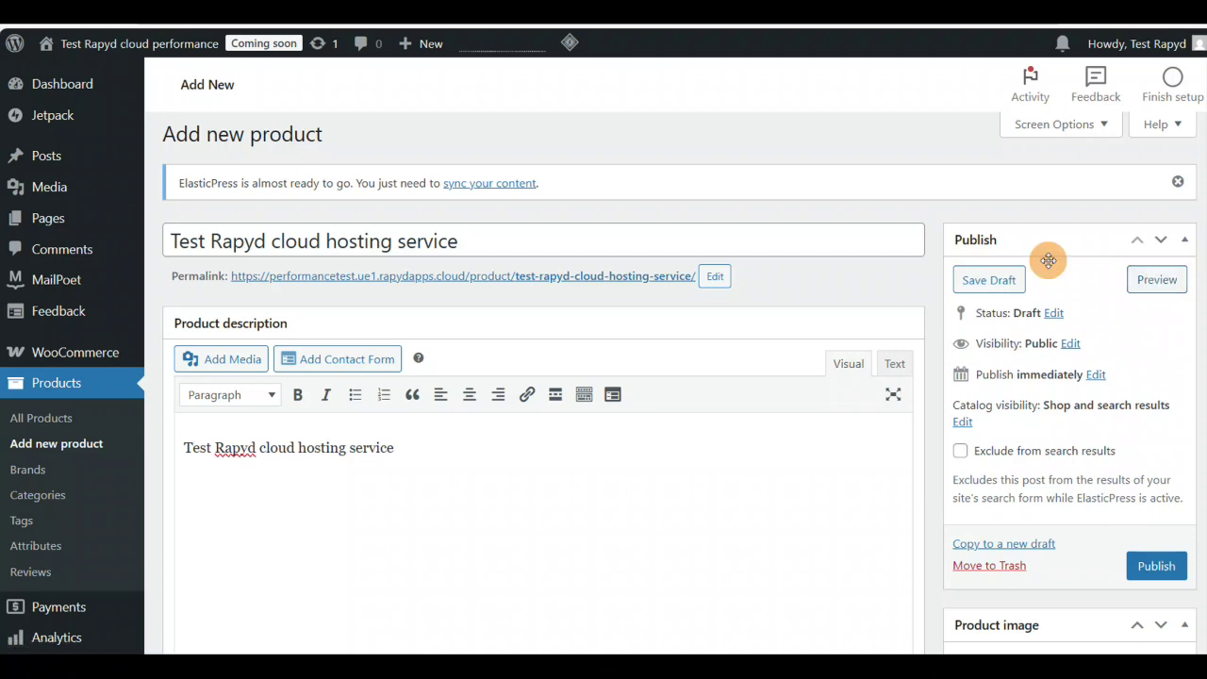
pyautogui.click(1160, 281)
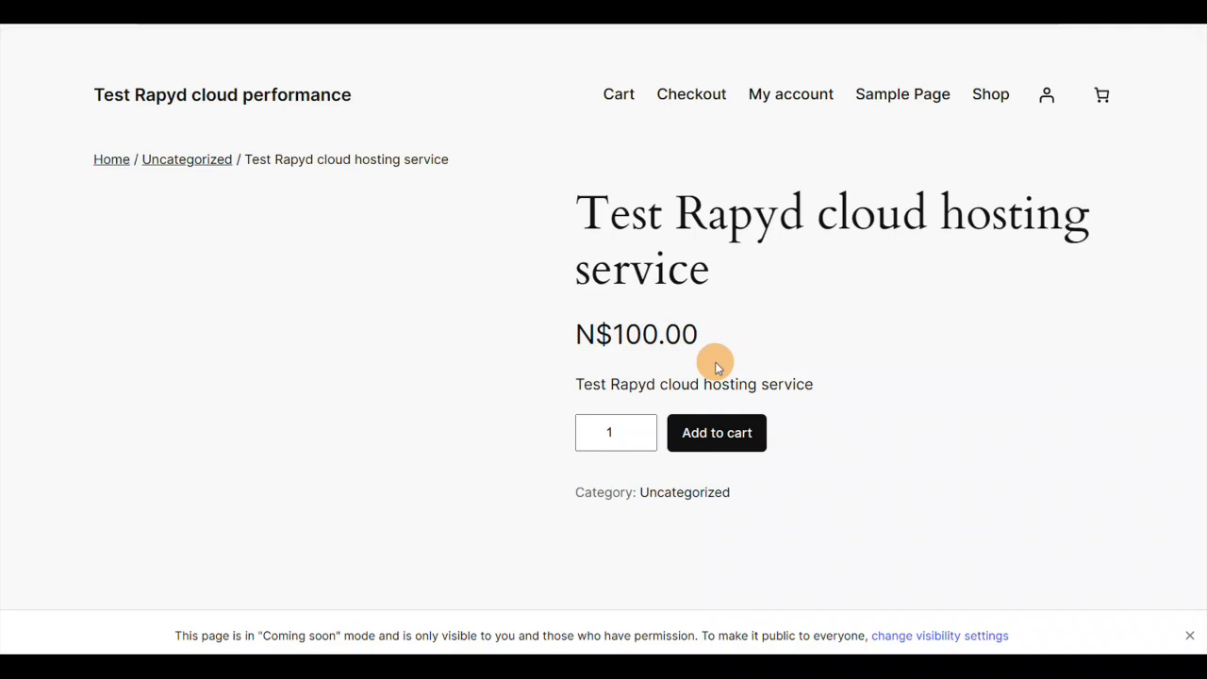
# Step: Look through the previewed product page, including its Description and Reviews sections
pyautogui.scroll(-2, 782, 394)
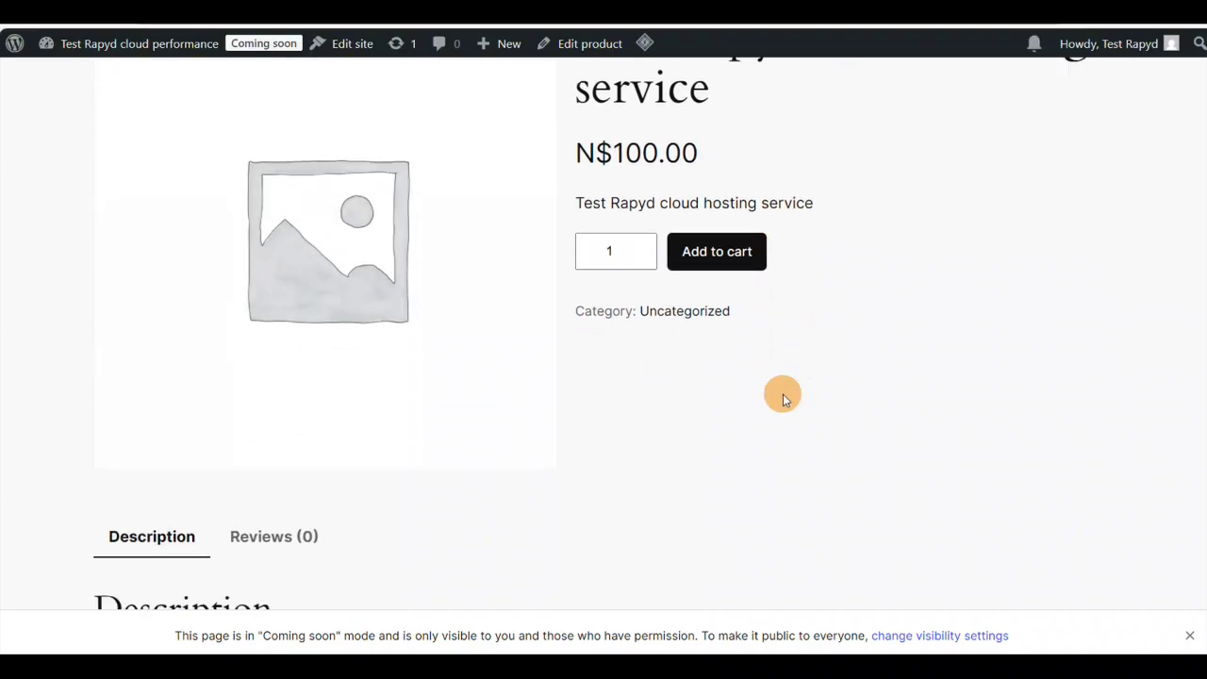
pyautogui.scroll(-4, 782, 395)
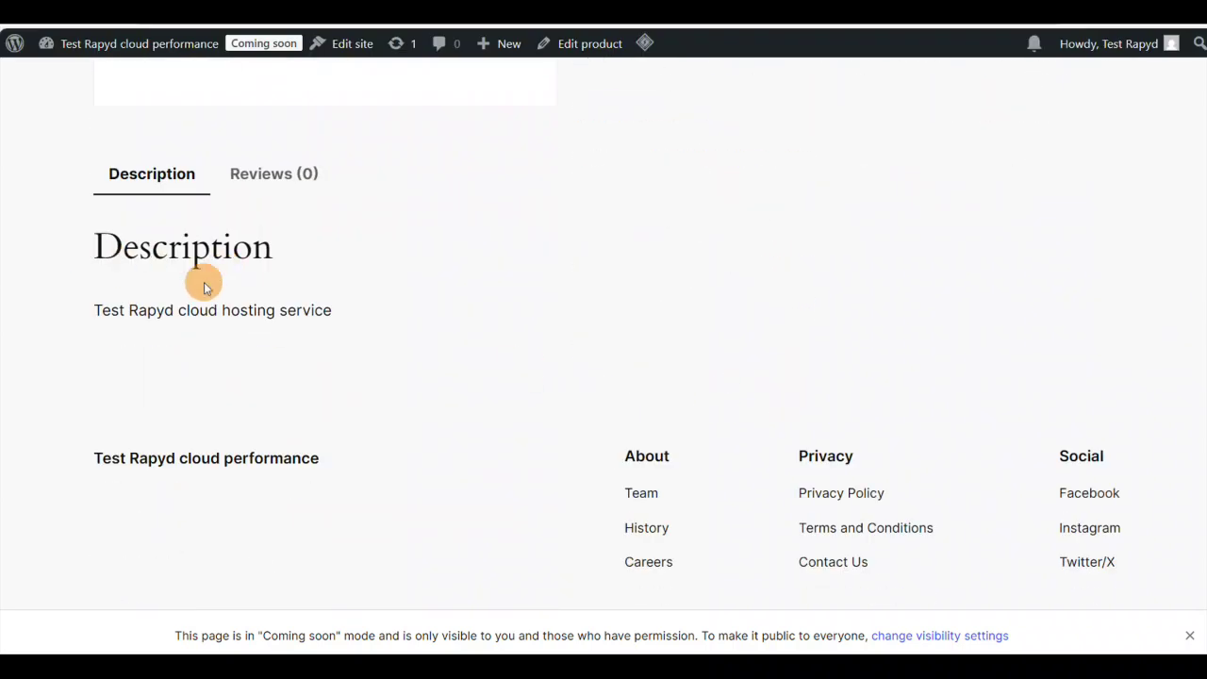
pyautogui.click(283, 174)
pyautogui.click(156, 173)
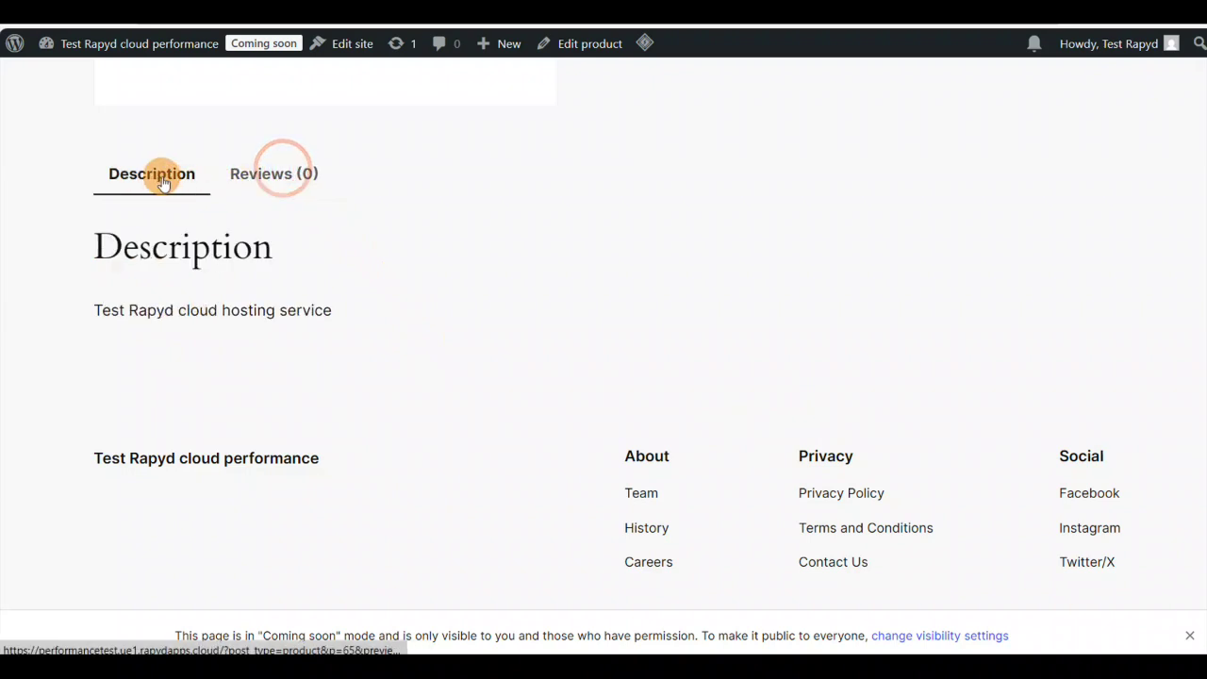
# Step: Return from the preview to editing the test product and publish it
pyautogui.scroll(5, 906, 431)
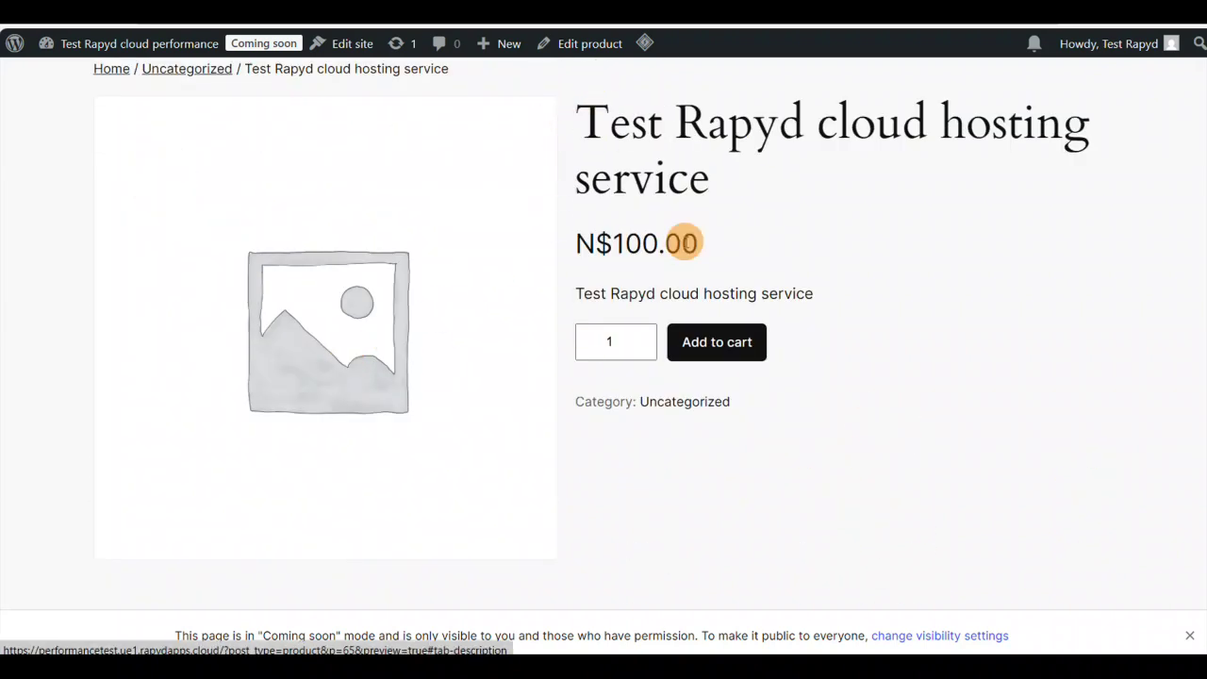
pyautogui.scroll(1, 682, 242)
pyautogui.click(582, 43)
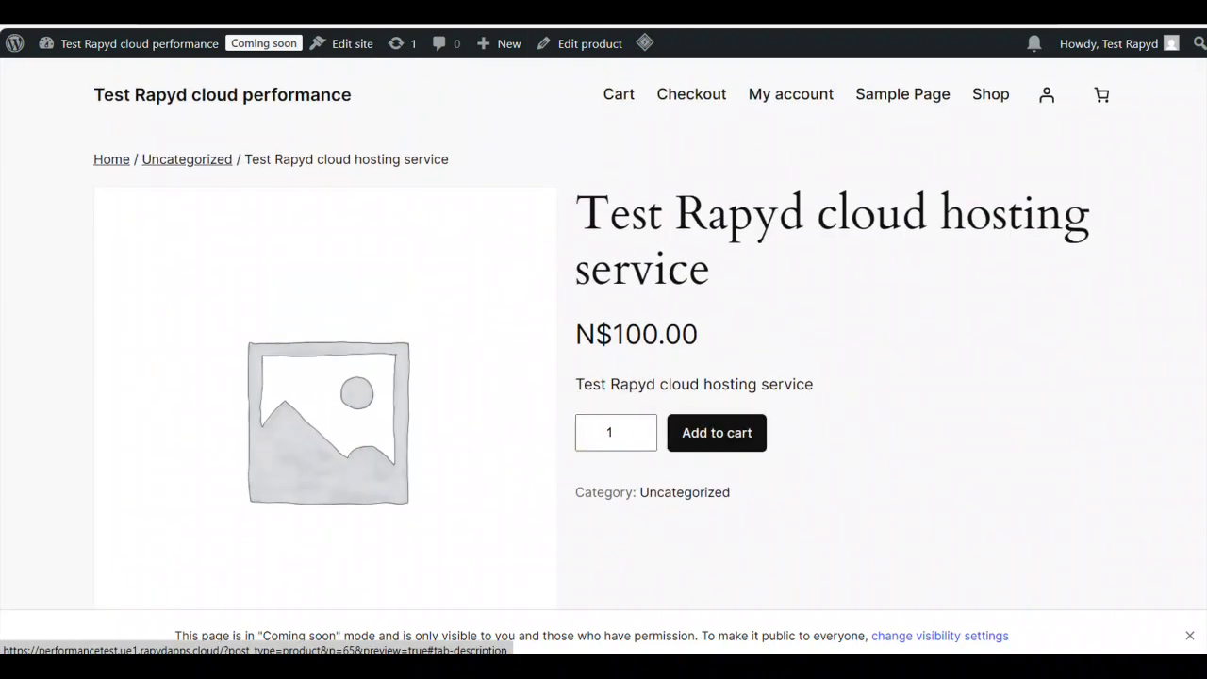
pyautogui.scroll(-2, 809, 341)
pyautogui.click(1153, 382)
# Step: Look through the published product's publishing options, image, gallery, product data, categories and tags
pyautogui.scroll(-3, 896, 451)
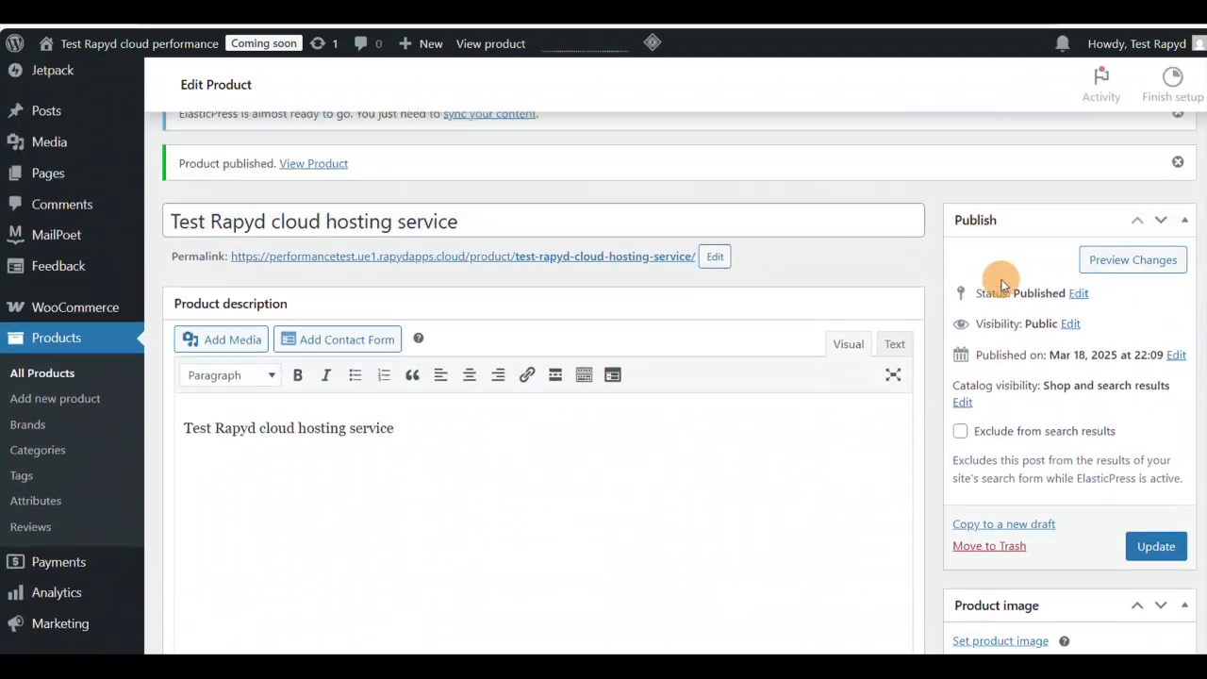
pyautogui.scroll(-4, 1006, 280)
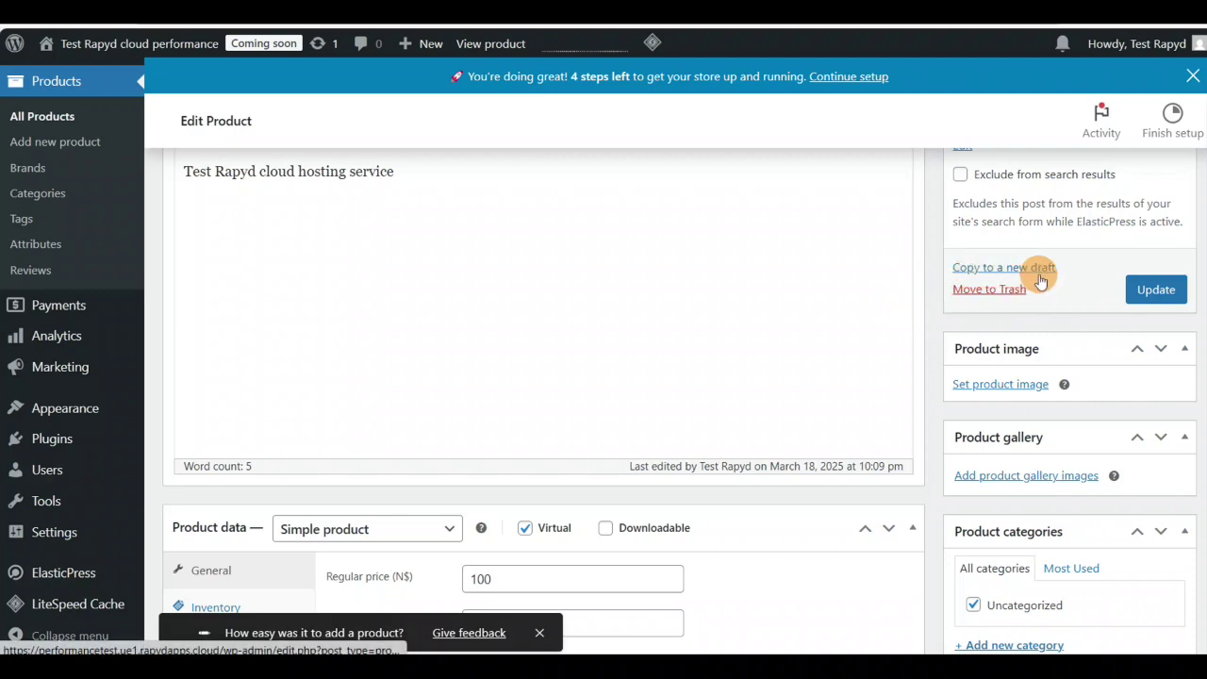
pyautogui.scroll(1, 1041, 274)
pyautogui.scroll(-2, 1040, 277)
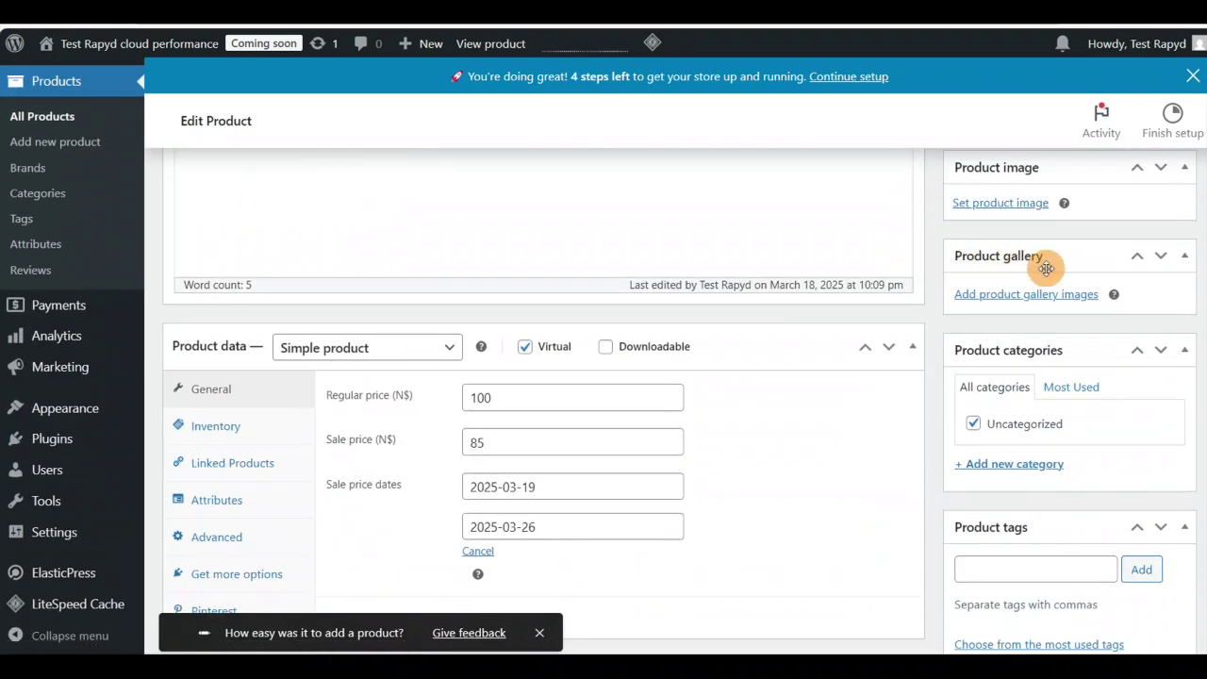
pyautogui.scroll(-2, 1045, 268)
pyautogui.scroll(1, 981, 242)
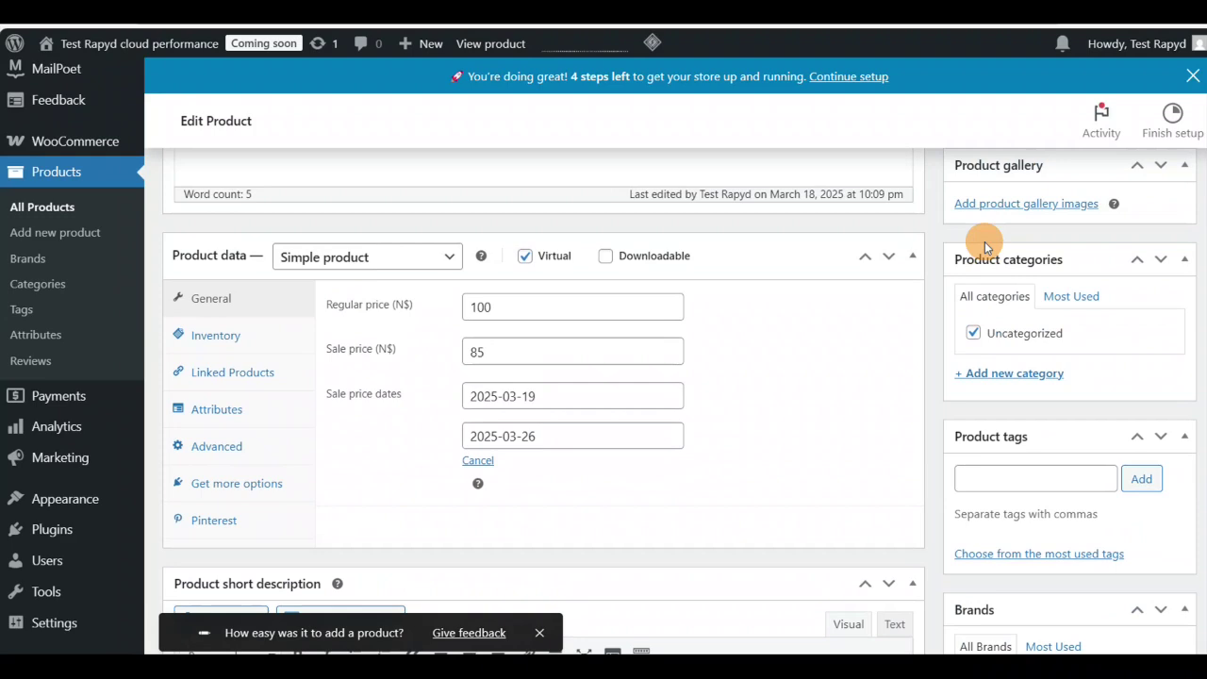
pyautogui.scroll(-2, 981, 248)
pyautogui.scroll(1, 980, 248)
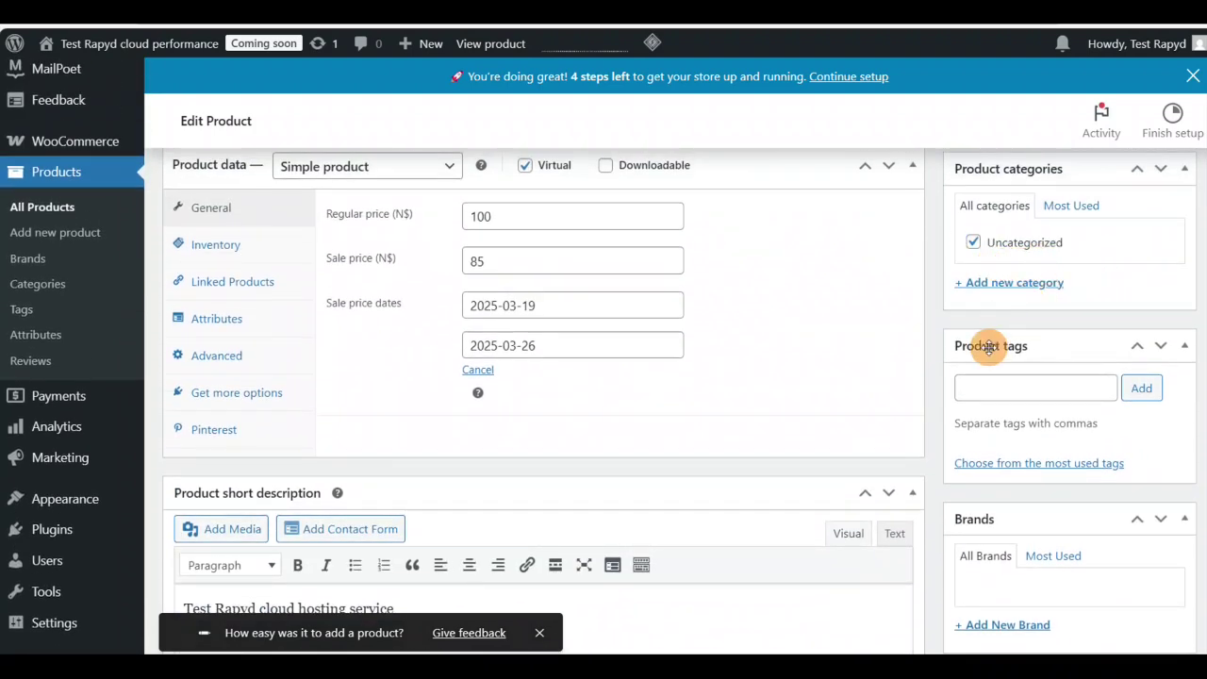
pyautogui.scroll(-2, 990, 346)
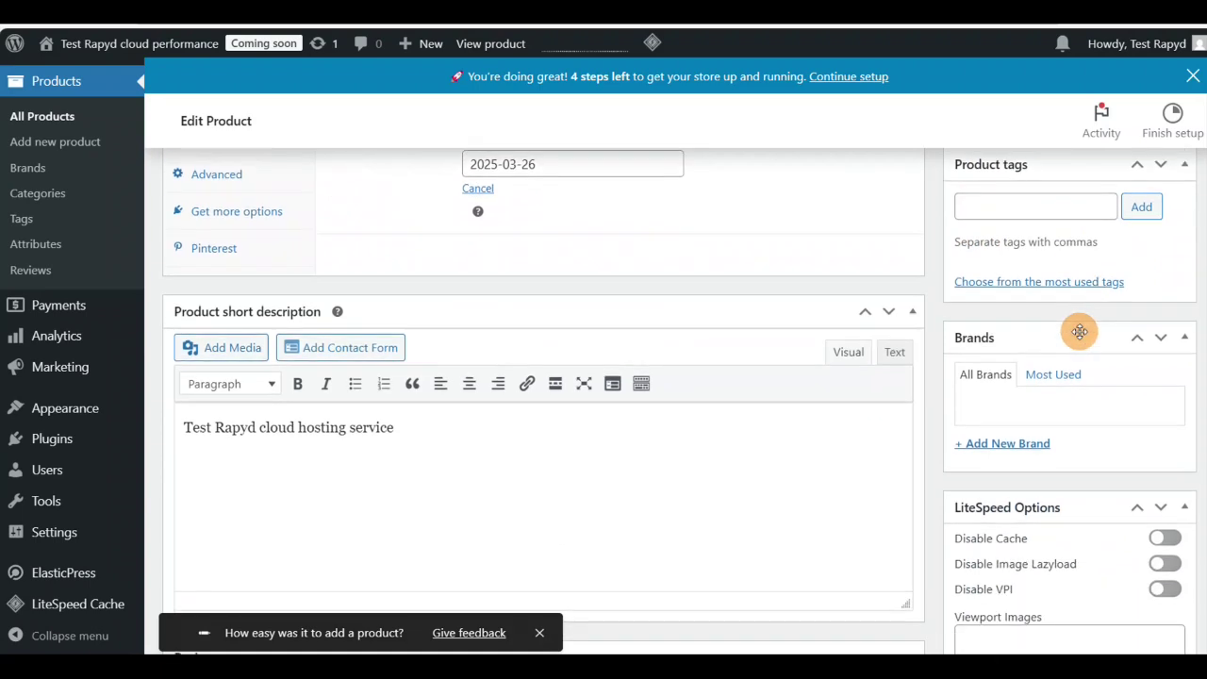
# Step: Examine the product's brands, LiteSpeed options, reviews and Google channel visibility, and return to the start of the form
pyautogui.scroll(-1, 1106, 401)
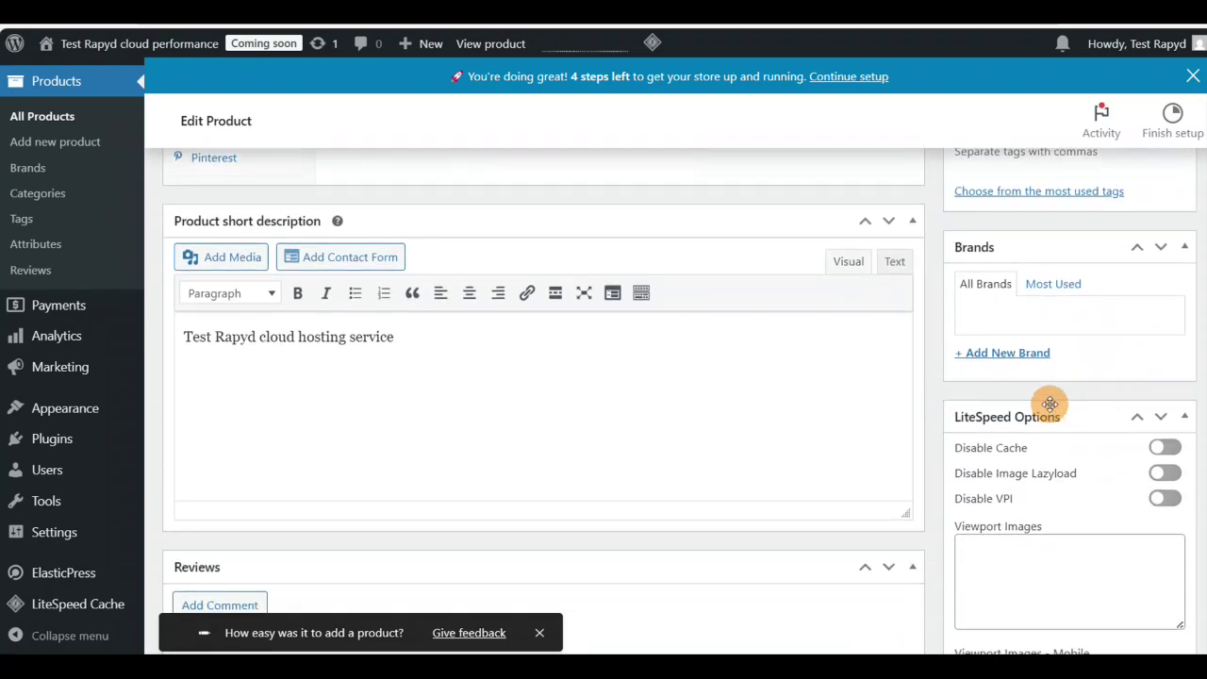
pyautogui.scroll(-2, 990, 434)
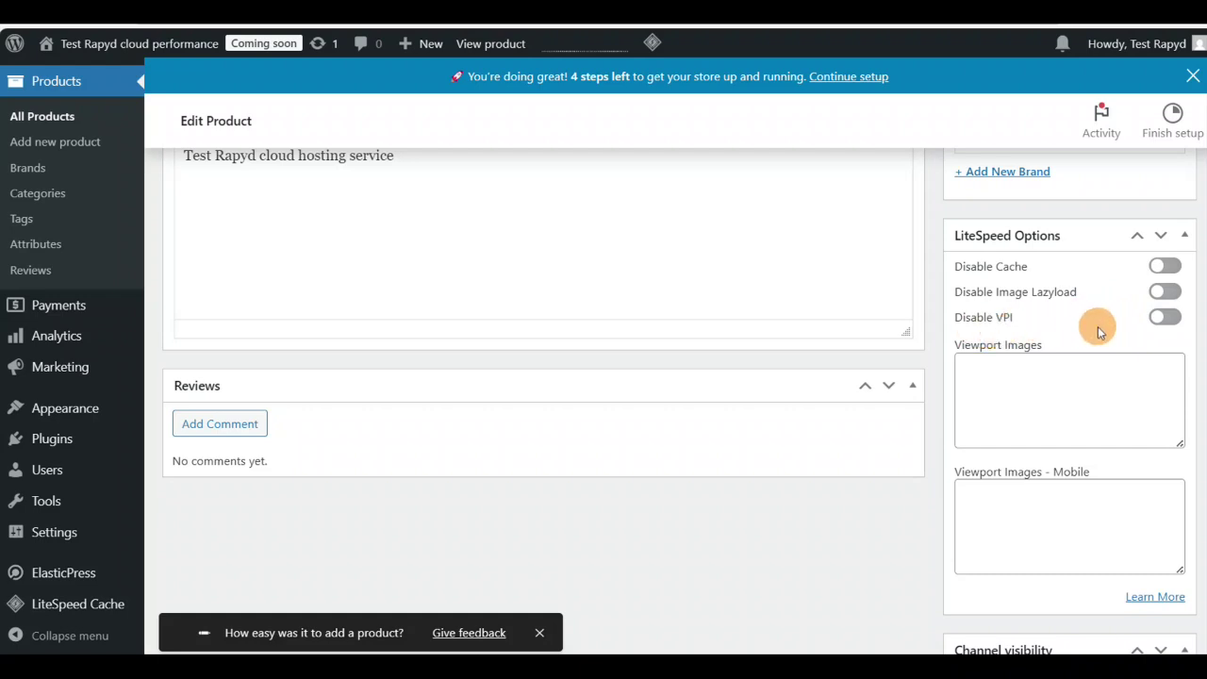
pyautogui.scroll(-2, 1034, 387)
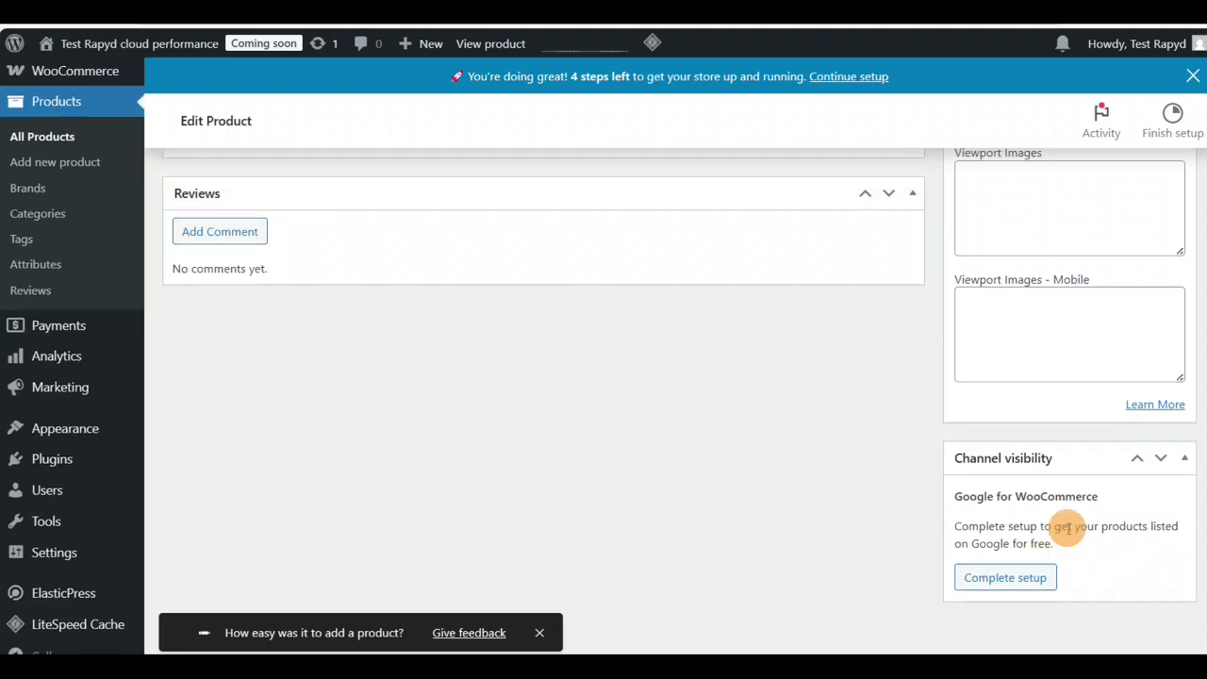
pyautogui.scroll(15, 1071, 532)
pyautogui.scroll(-3, 1069, 397)
pyautogui.scroll(-15, 1070, 397)
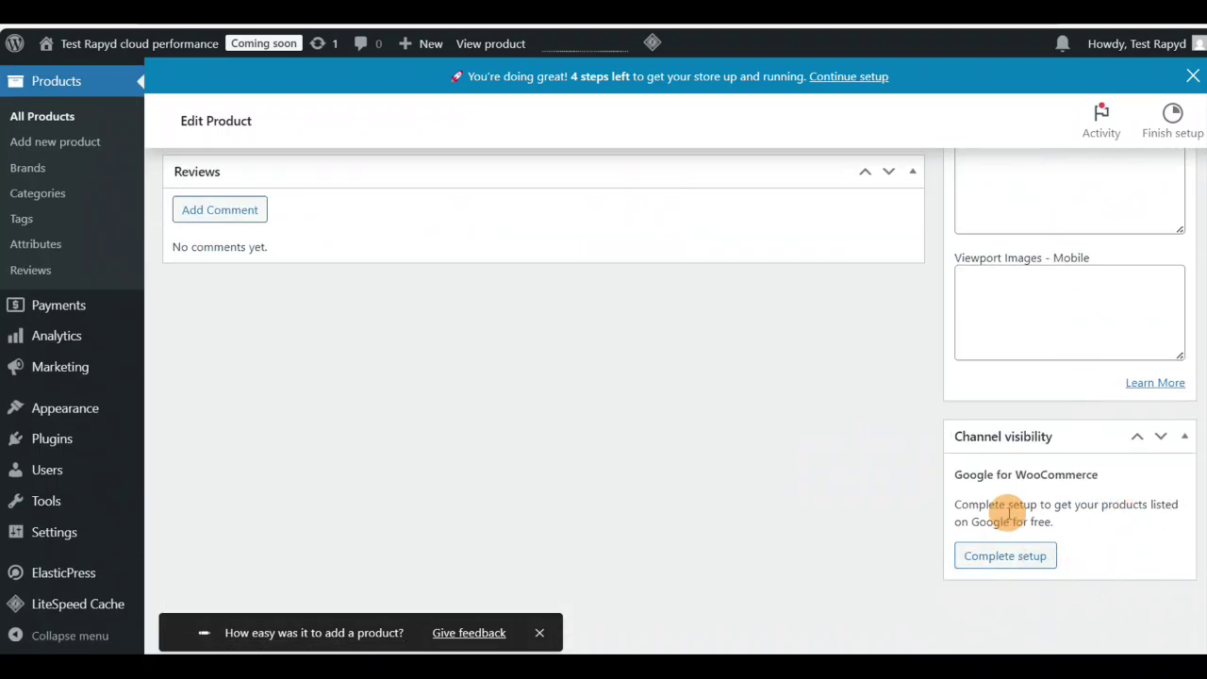
pyautogui.scroll(5, 951, 383)
pyautogui.scroll(-4, 950, 383)
pyautogui.scroll(1, 952, 387)
pyautogui.scroll(15, 954, 392)
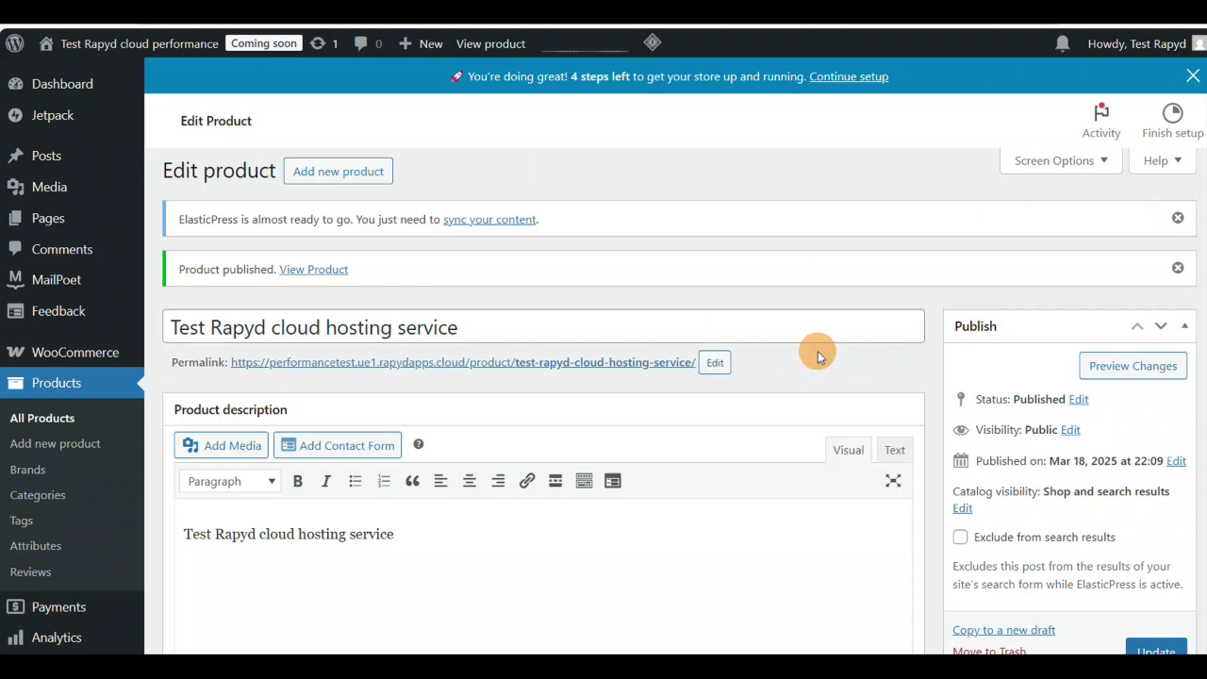
# Step: View the published product page and add one unit of the product to the cart three times
pyautogui.click(318, 270)
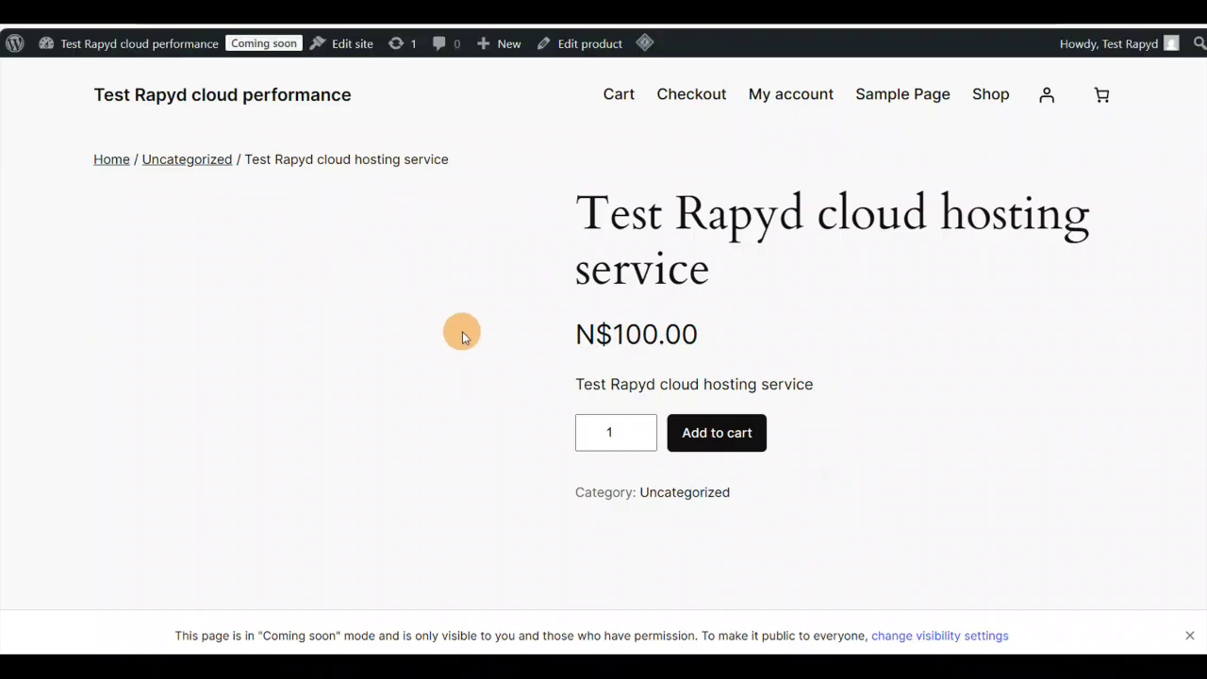
pyautogui.click(710, 442)
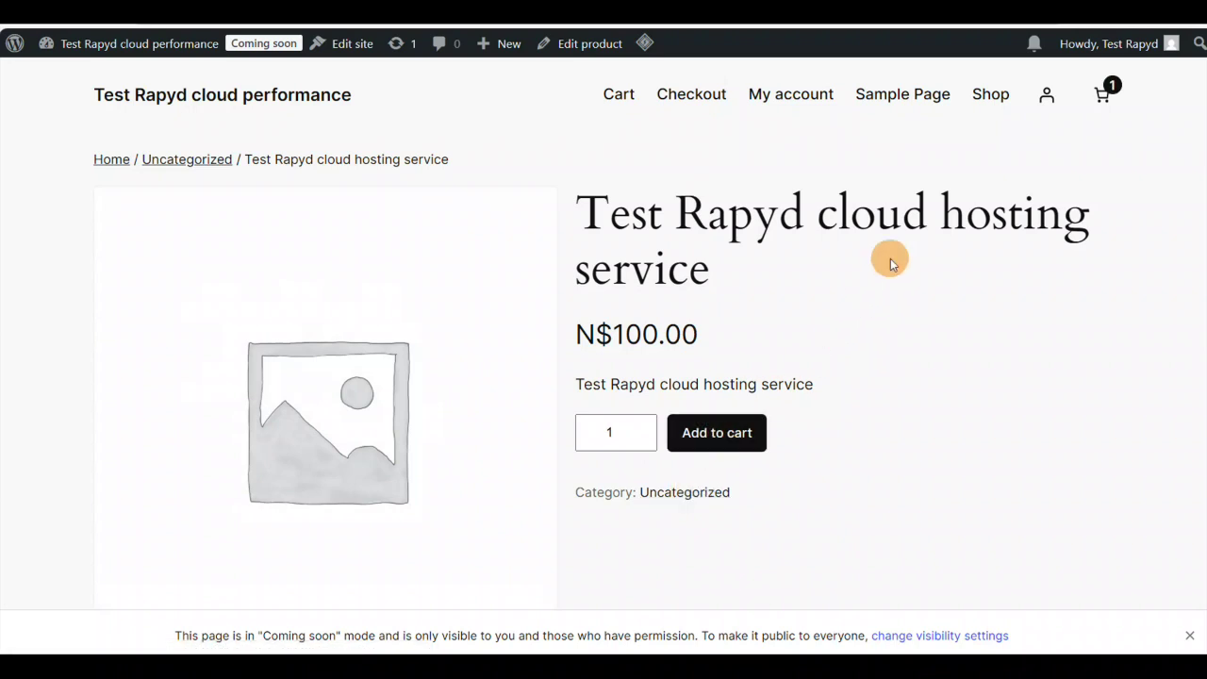
pyautogui.click(752, 448)
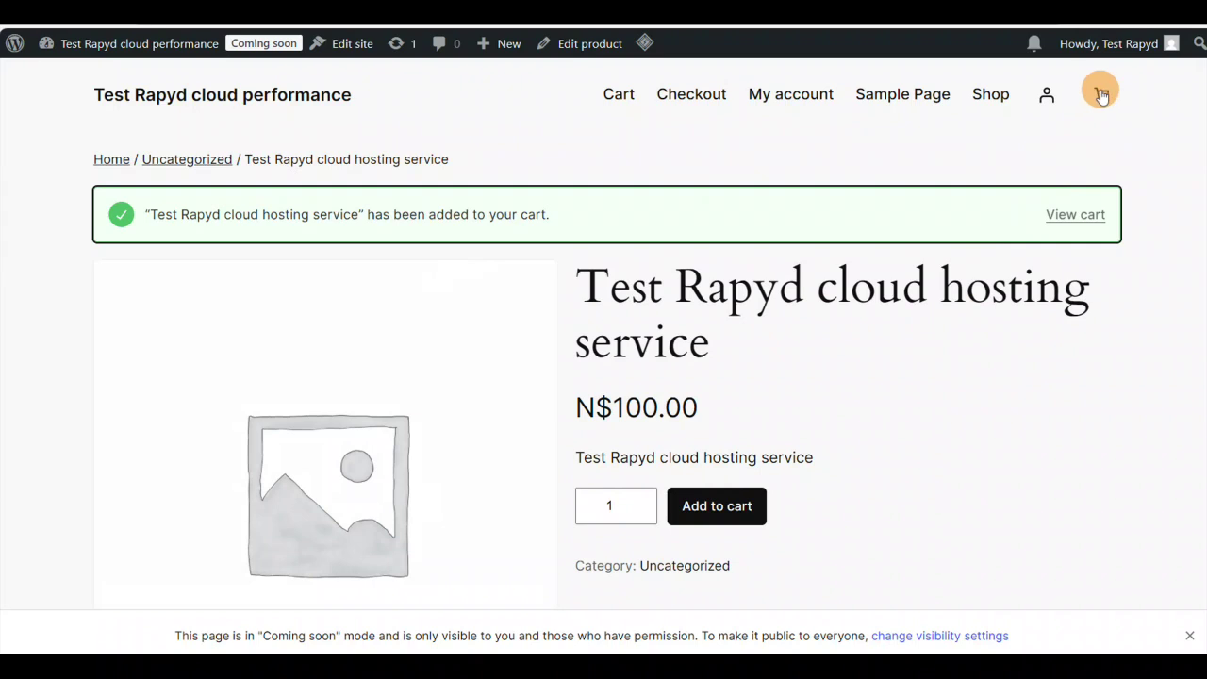
pyautogui.click(742, 502)
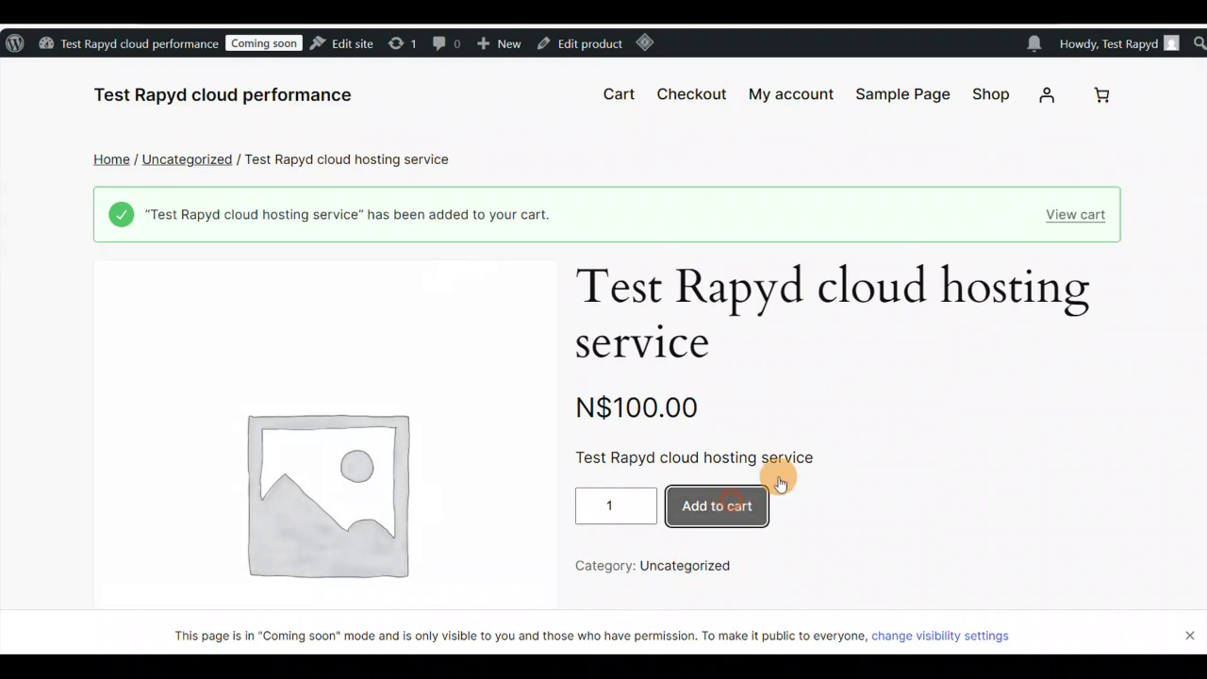
# Step: Open the store's cart, review its items and subtotal, and close it
pyautogui.click(1105, 97)
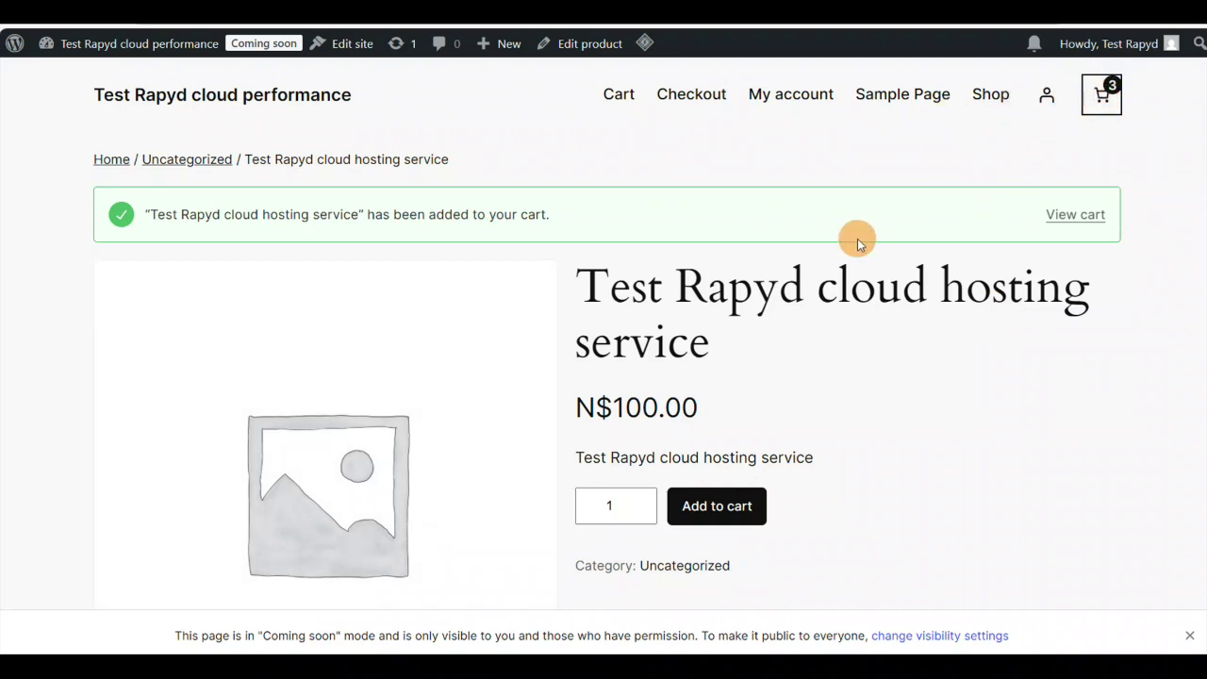
pyautogui.click(1101, 94)
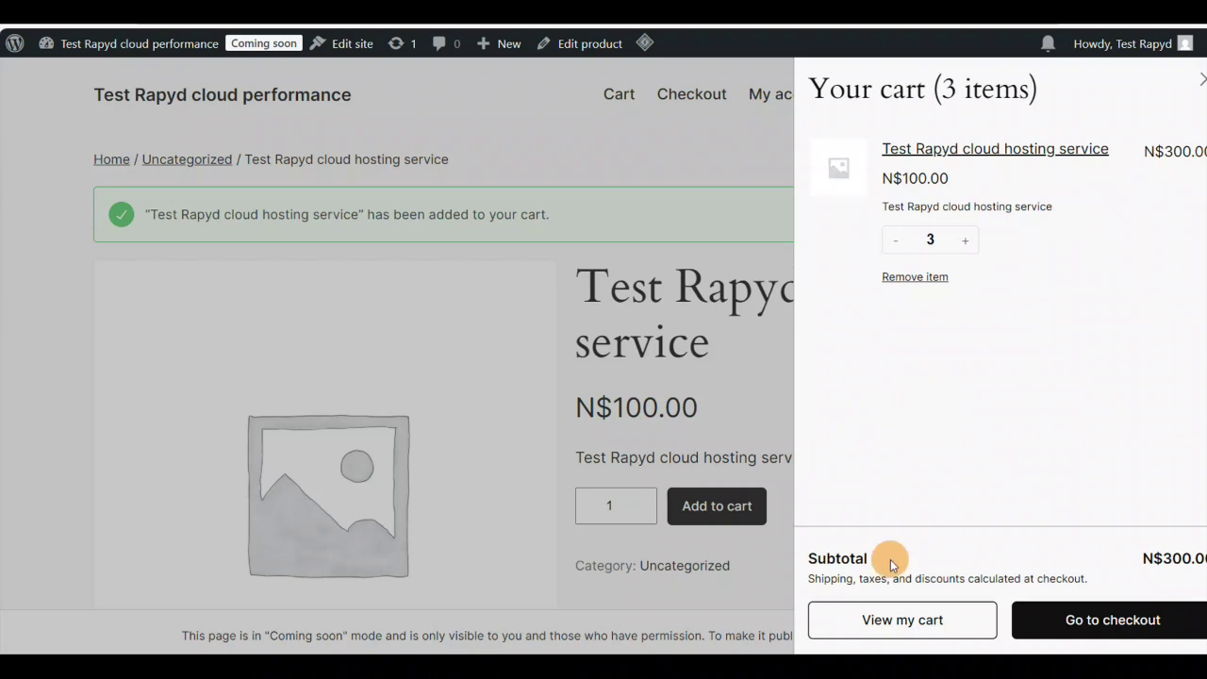
pyautogui.click(690, 124)
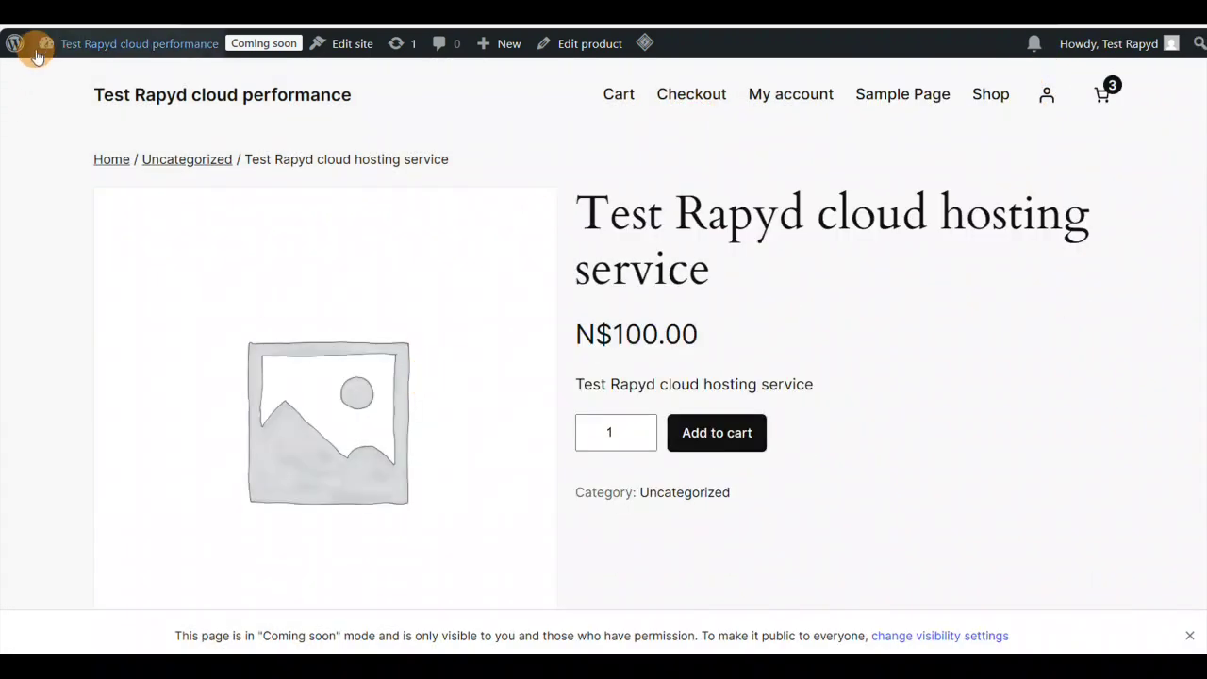
# Step: Open the About WordPress page in the site's admin and look over the release information
pyautogui.moveTo(15, 42)
pyautogui.click(33, 82)
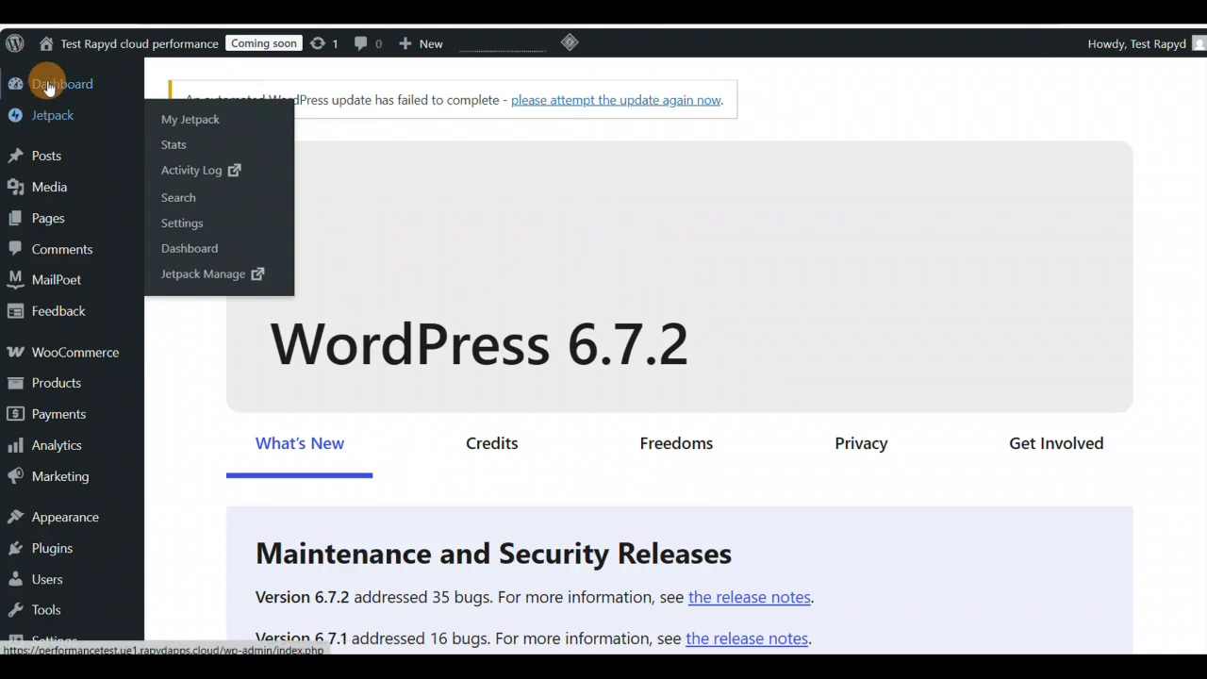
pyautogui.scroll(-1, 495, 349)
pyautogui.scroll(1, 496, 349)
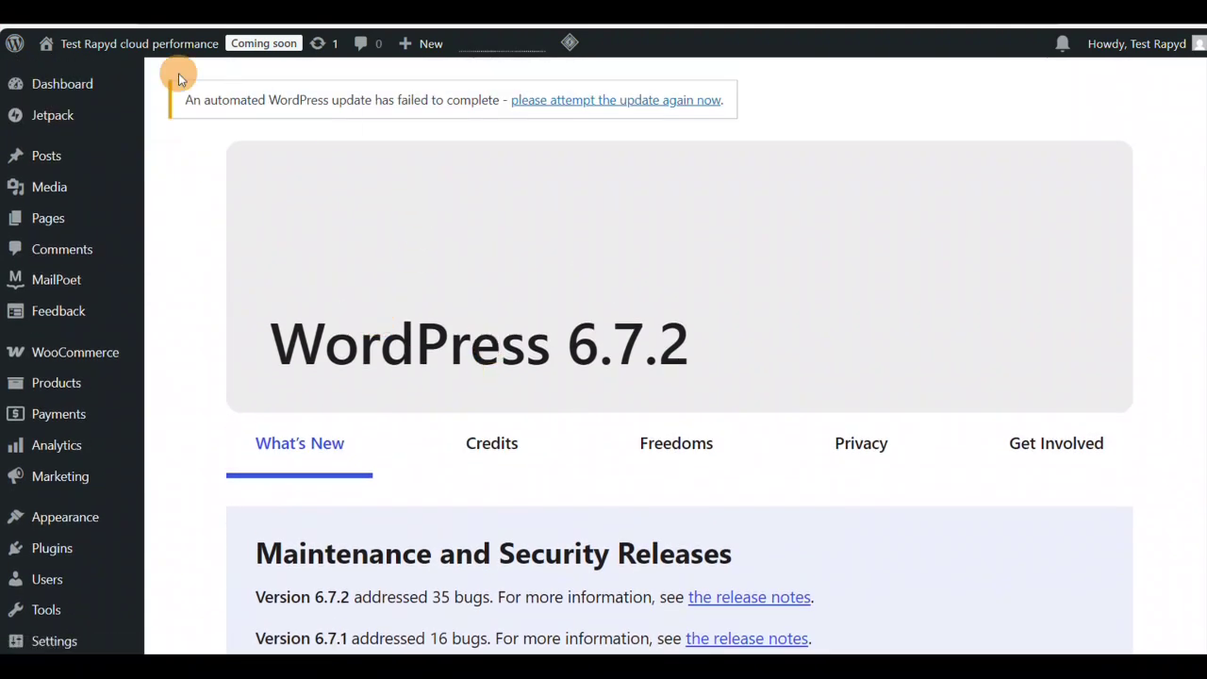
pyautogui.scroll(-1, 57, 358)
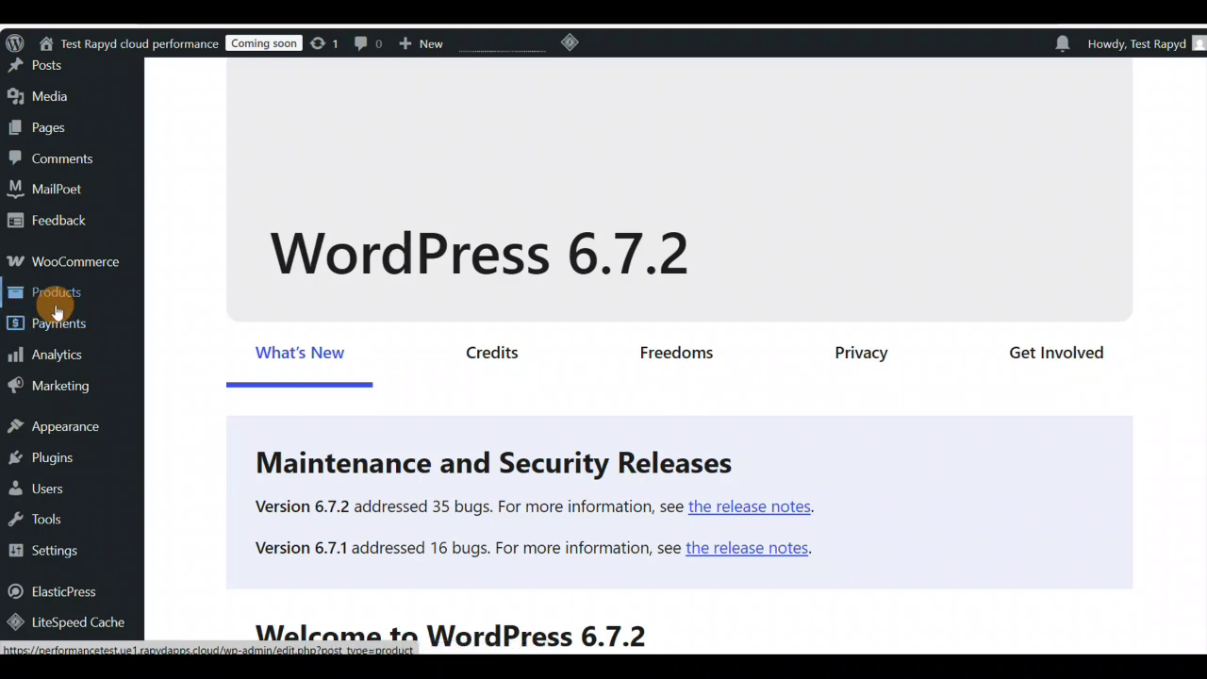
# Step: Open the WooCommerce reports and look over the Orders sales by date for the last 7 days
pyautogui.moveTo(83, 300)
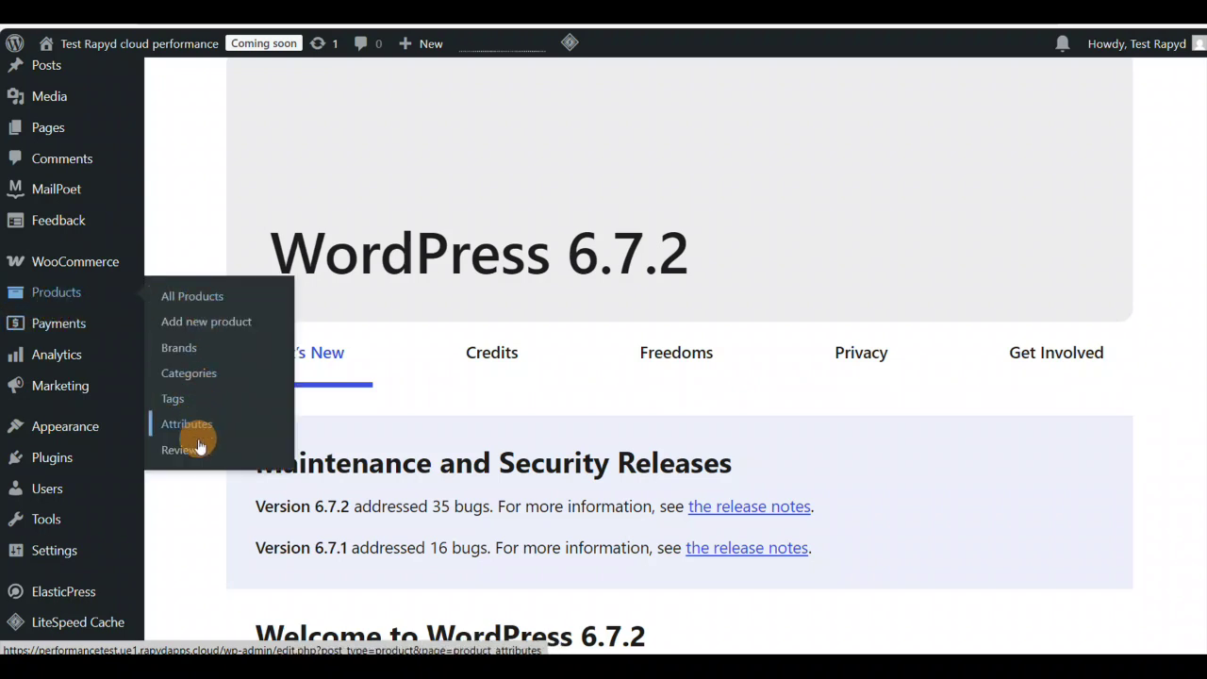
pyautogui.moveTo(71, 260)
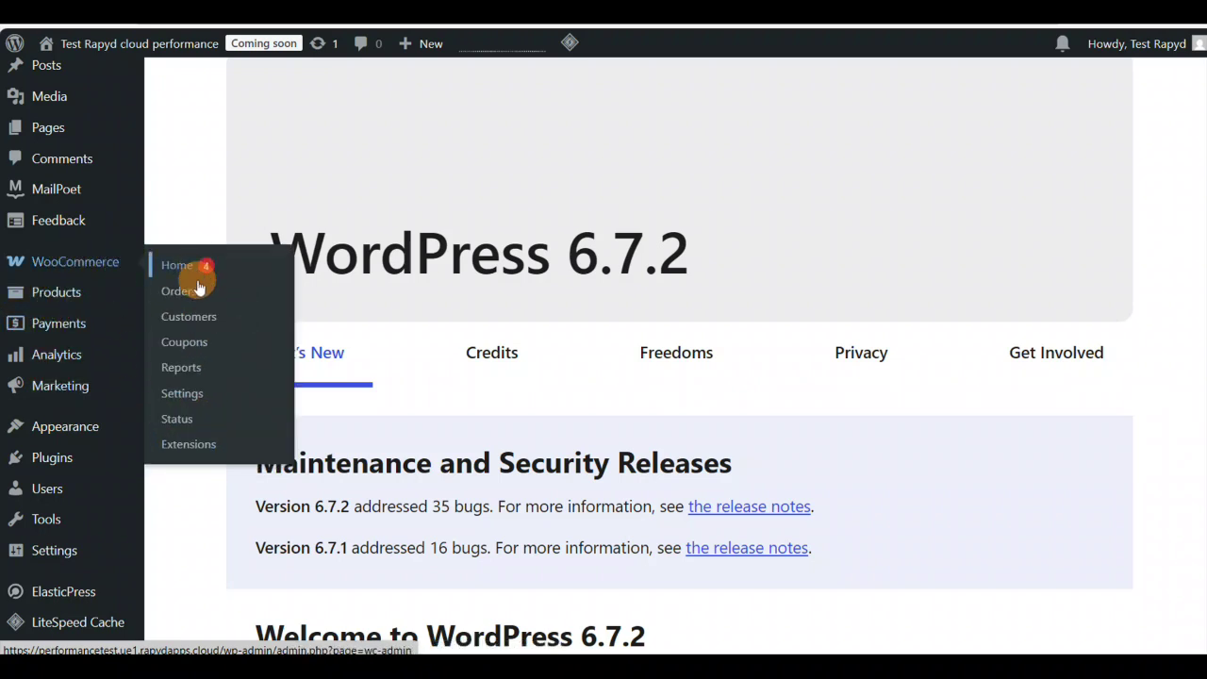
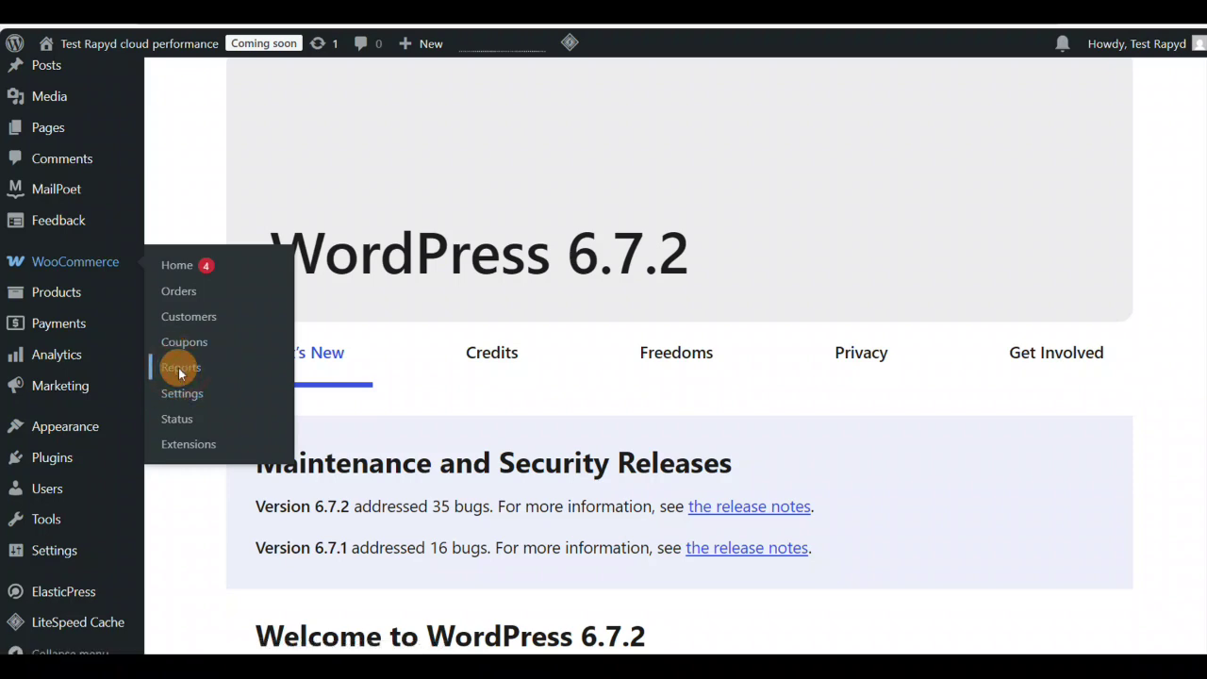
pyautogui.click(179, 373)
pyautogui.scroll(-4, 409, 358)
pyautogui.scroll(5, 377, 339)
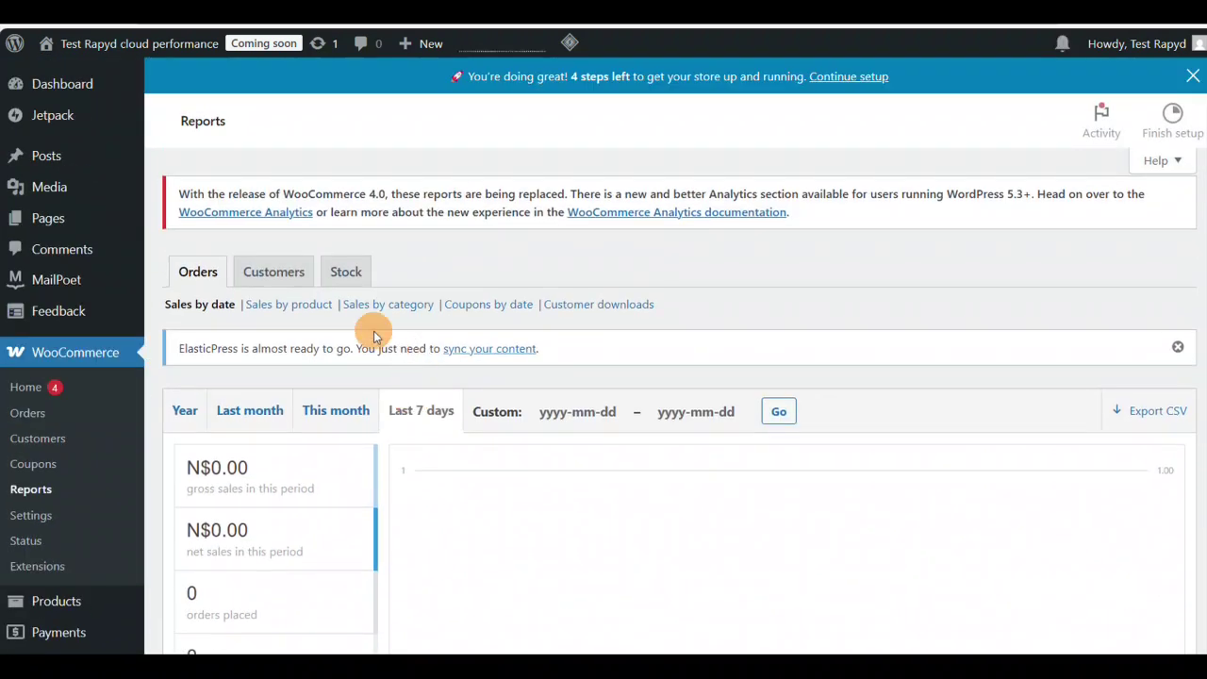
pyautogui.scroll(-2, 378, 292)
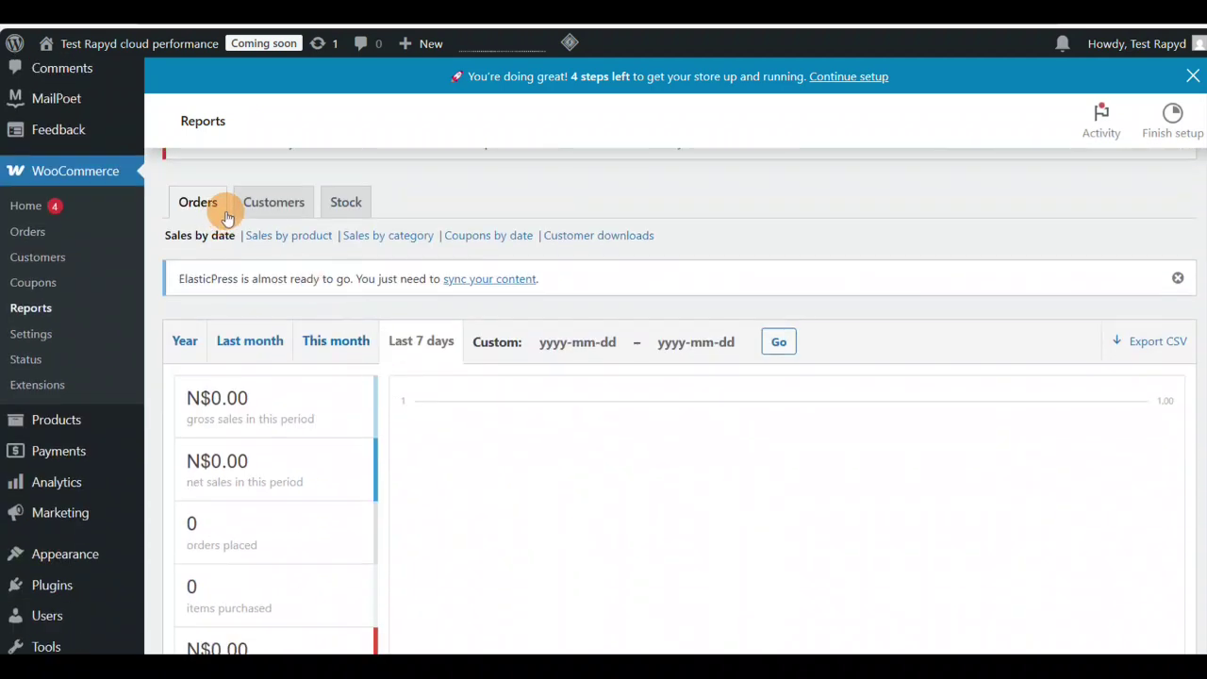
# Step: Check the Customers report and the low-in-stock list of the Stock report
pyautogui.click(283, 203)
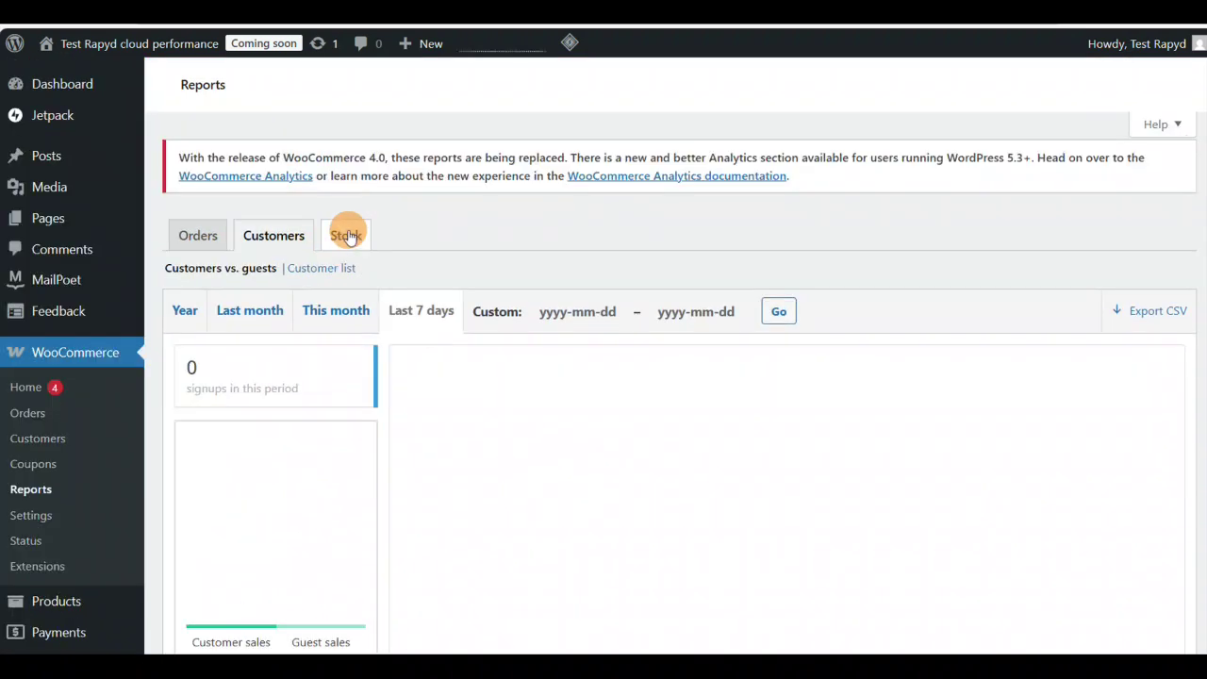
pyautogui.click(347, 235)
pyautogui.scroll(-4, 355, 249)
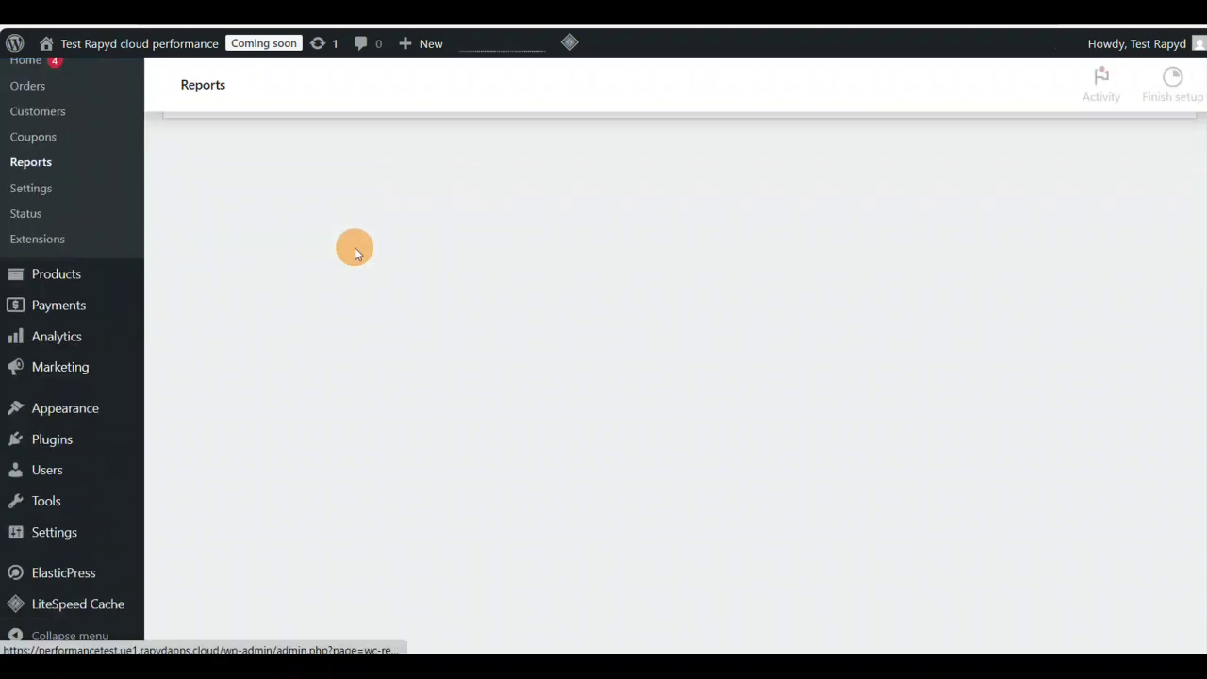
pyautogui.scroll(4, 354, 249)
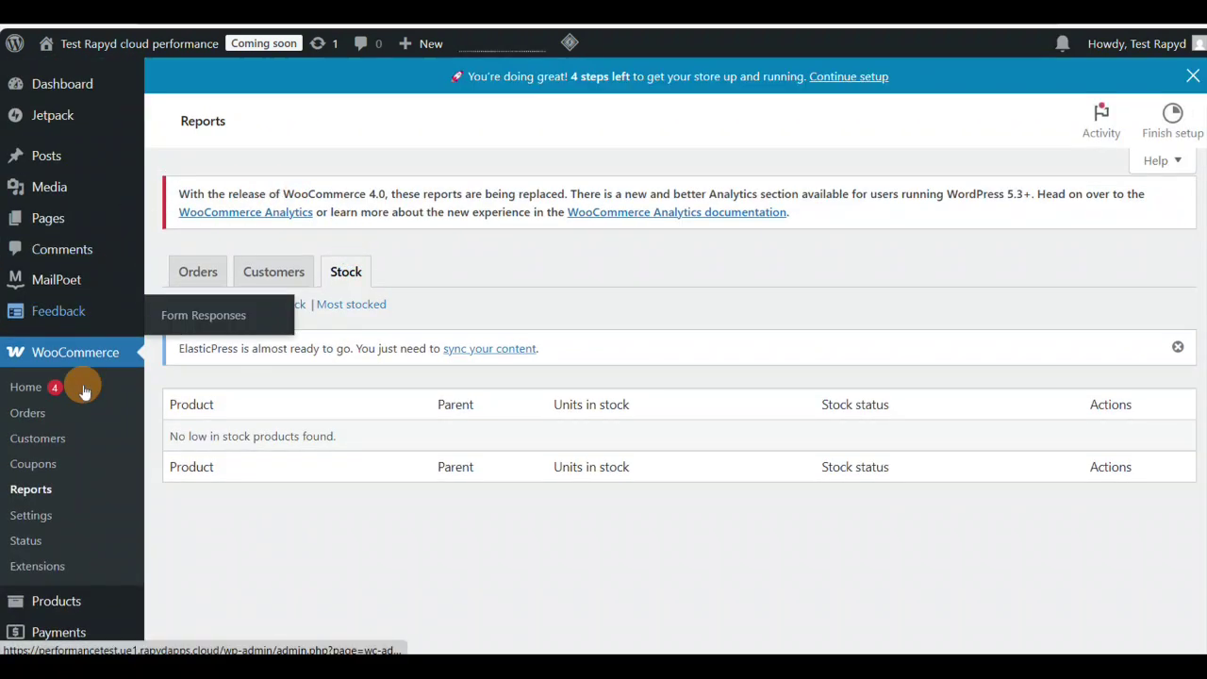
pyautogui.scroll(-2, 29, 434)
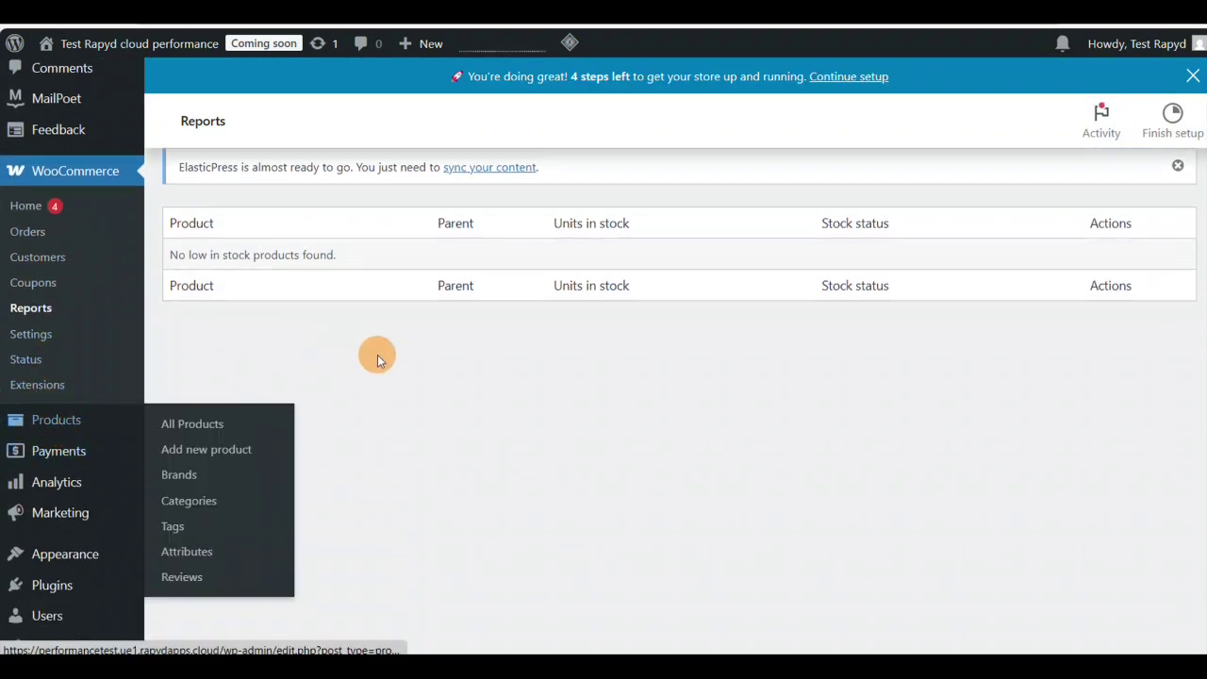
pyautogui.scroll(2, 371, 356)
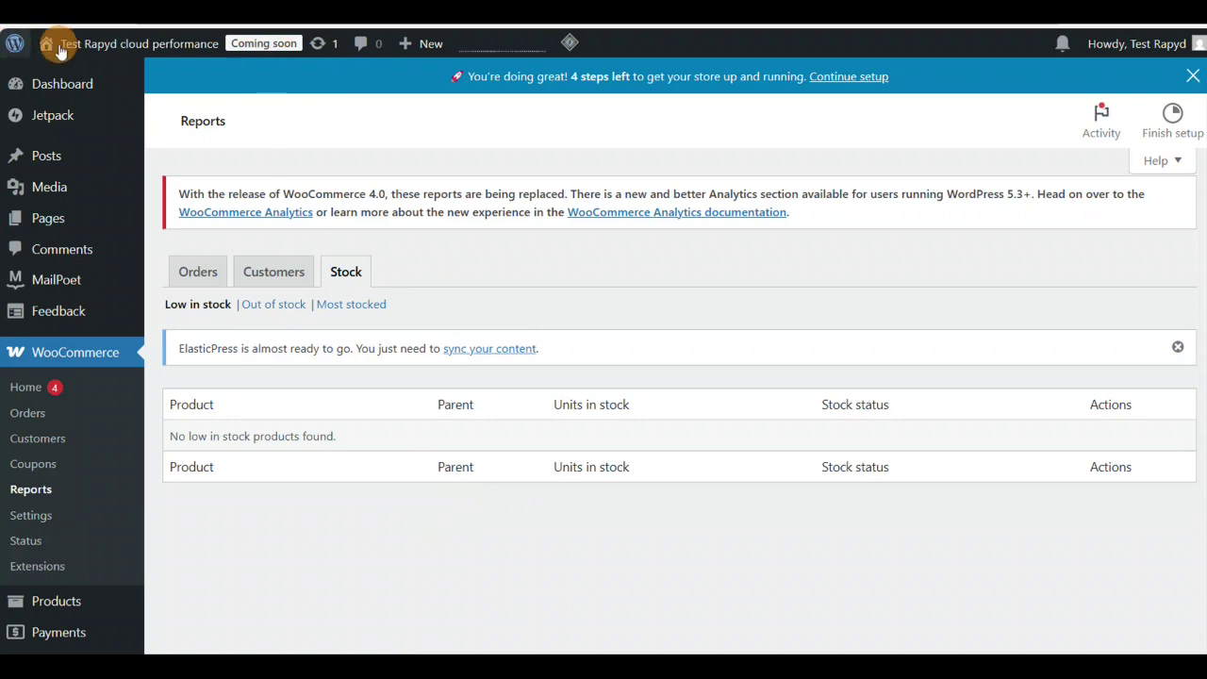
# Step: Switch to the Rapyd Cloud dashboard and open the overview of the "Test Rapyd cloud performance" site
pyautogui.hotkey('ctrl', 'Tab')
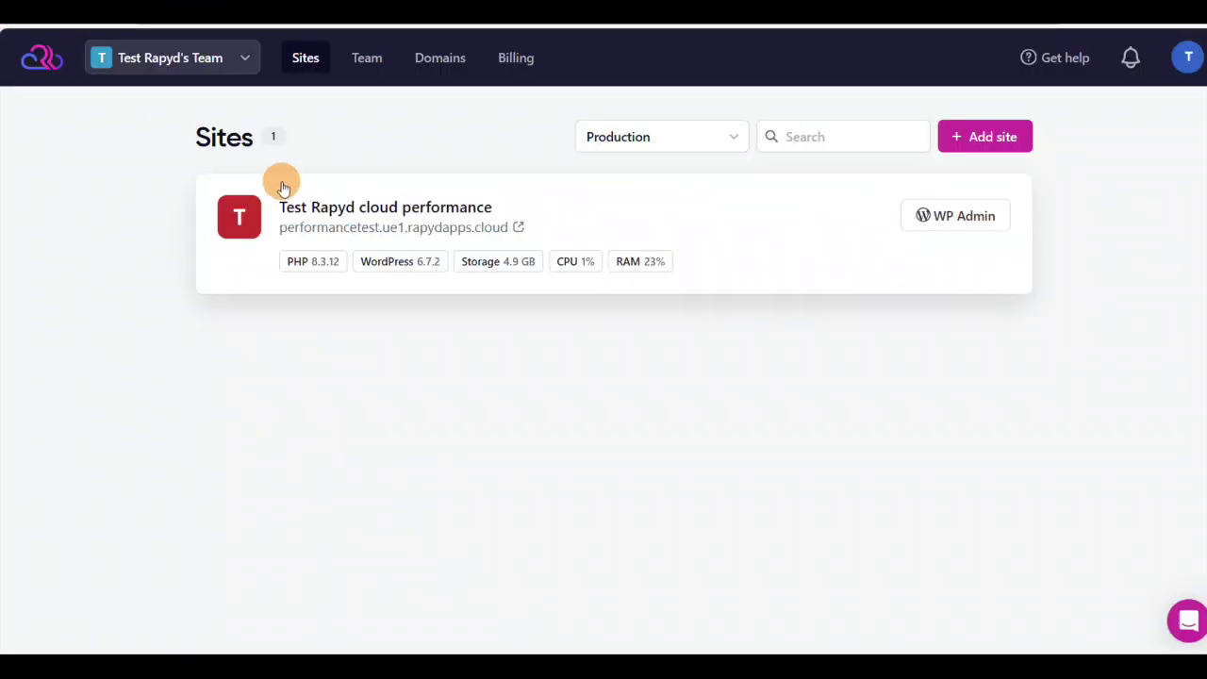
pyautogui.click(332, 212)
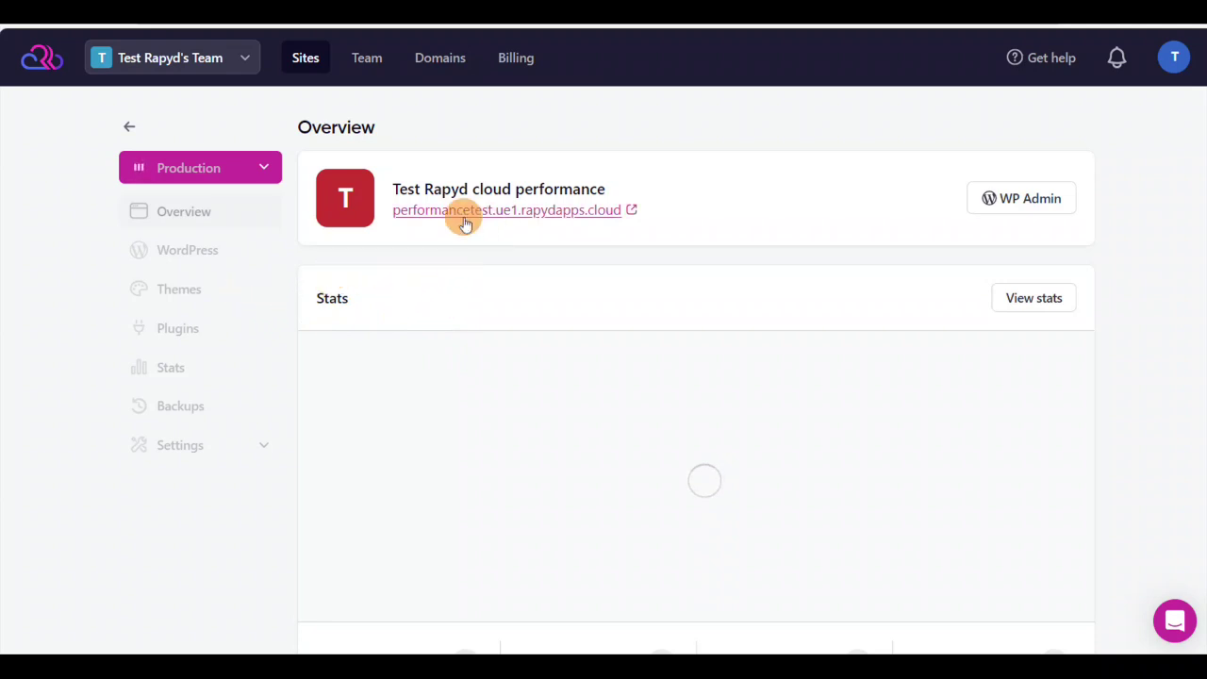
# Step: Look over the site overview's traffic, CPU, RAM and storage stats and the production environment details
pyautogui.scroll(-1, 477, 226)
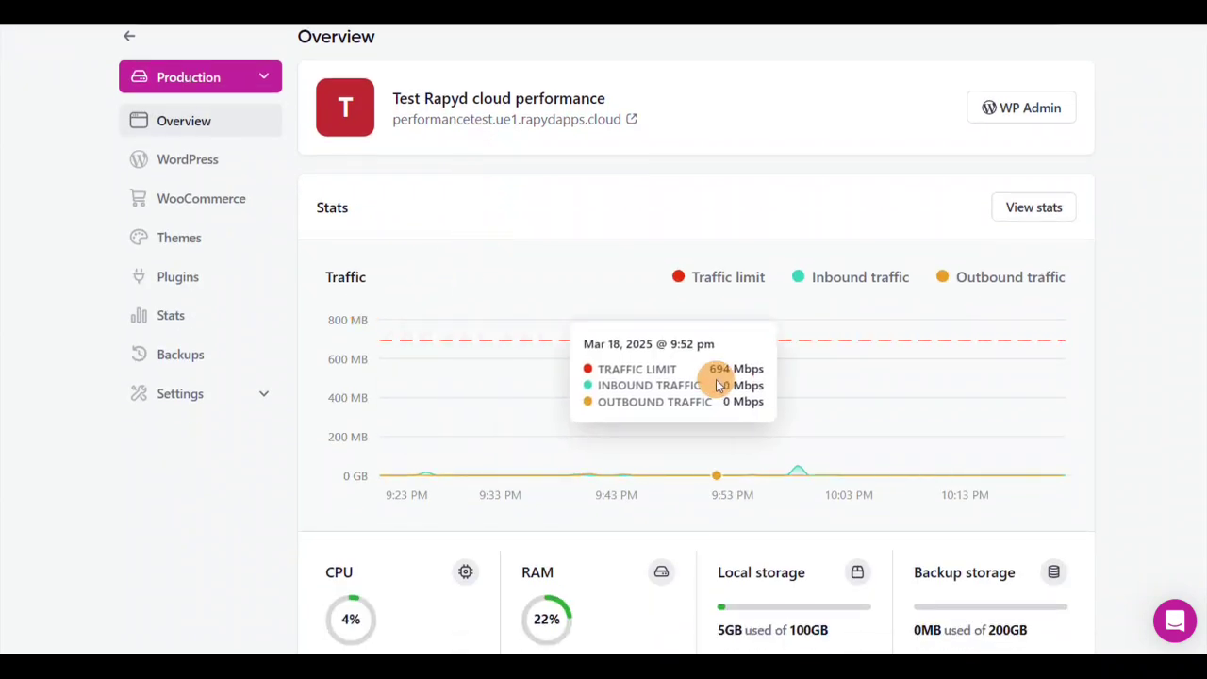
pyautogui.scroll(-2, 805, 273)
pyautogui.scroll(1, 805, 273)
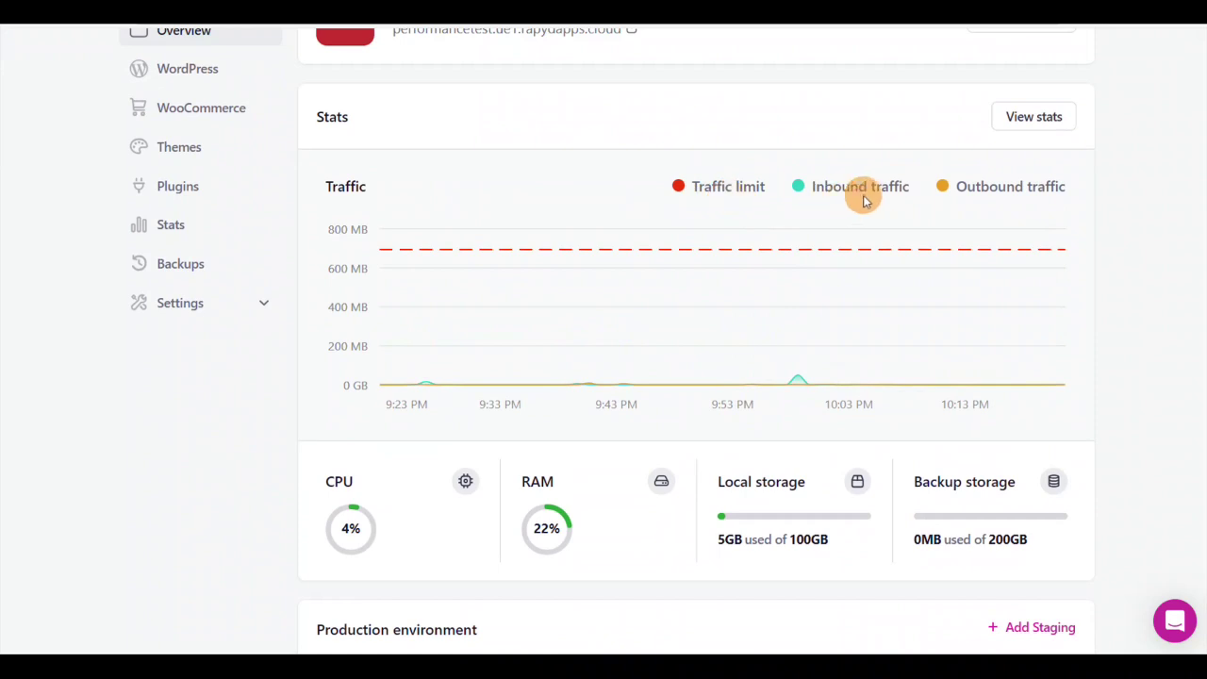
pyautogui.scroll(-2, 1025, 198)
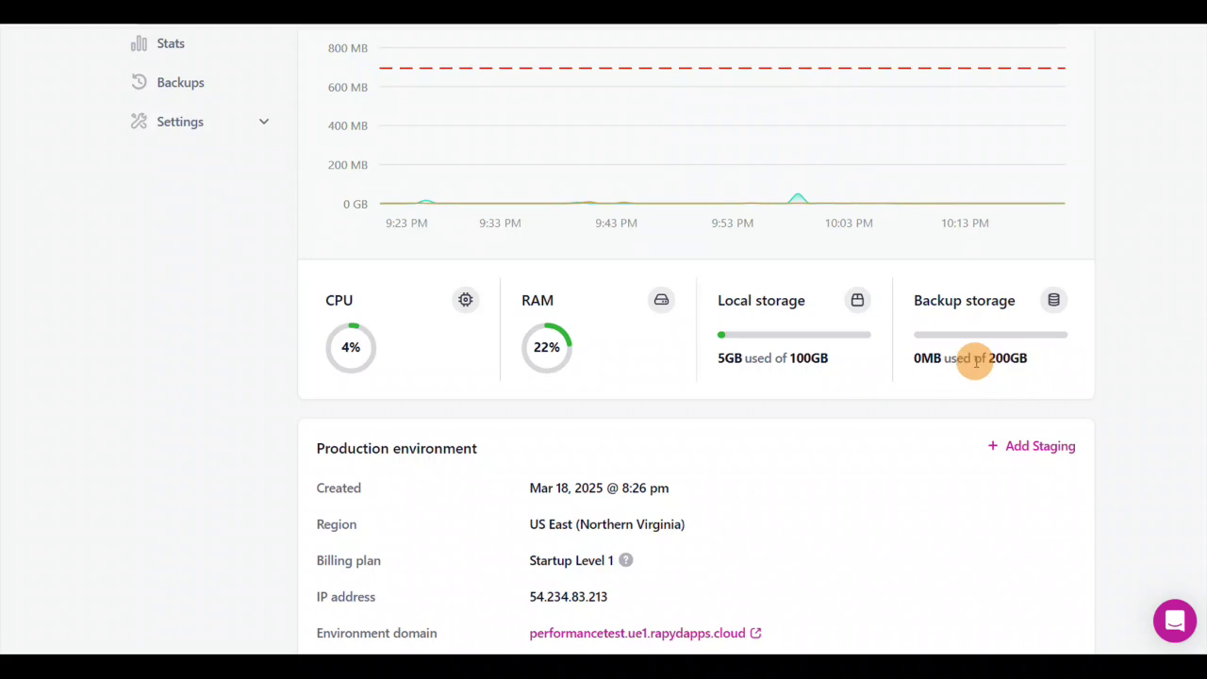
pyautogui.scroll(-3, 915, 351)
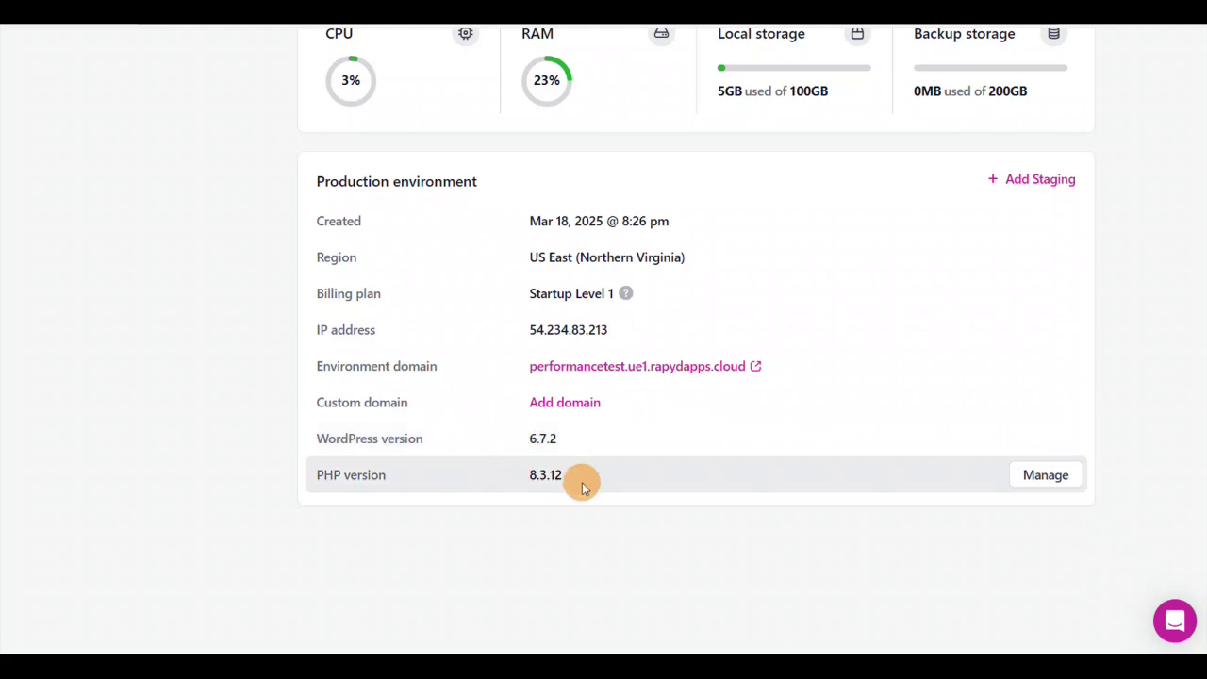
pyautogui.scroll(2, 571, 341)
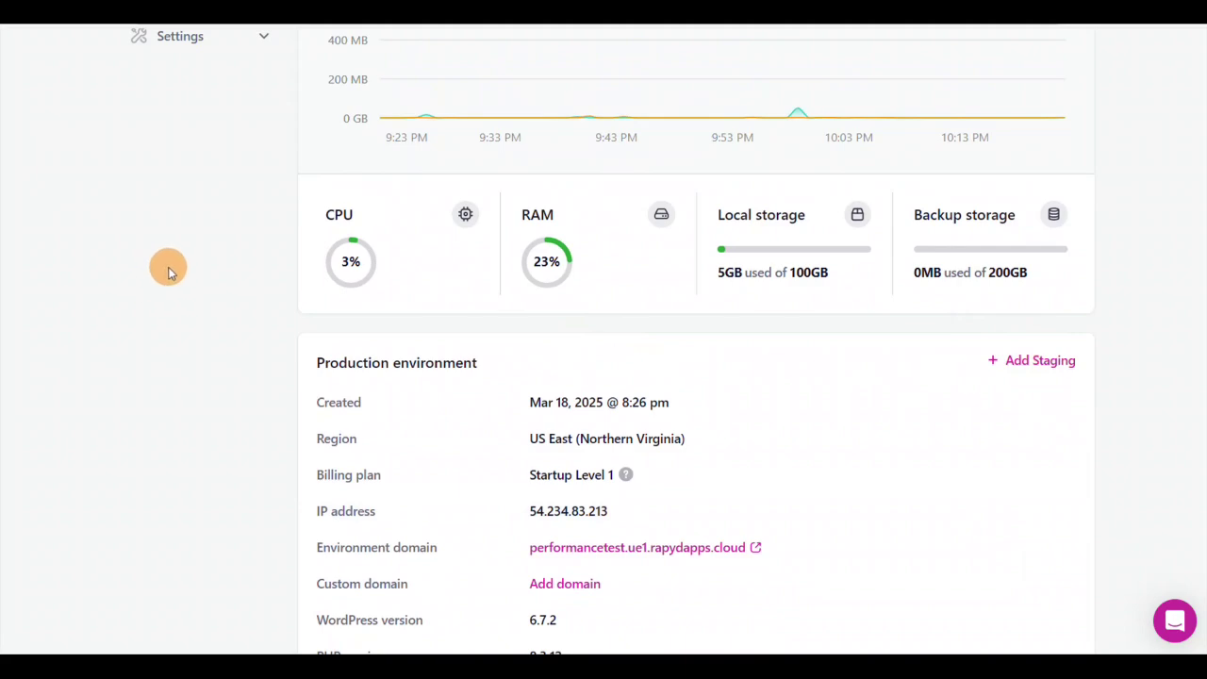
pyautogui.scroll(5, 367, 267)
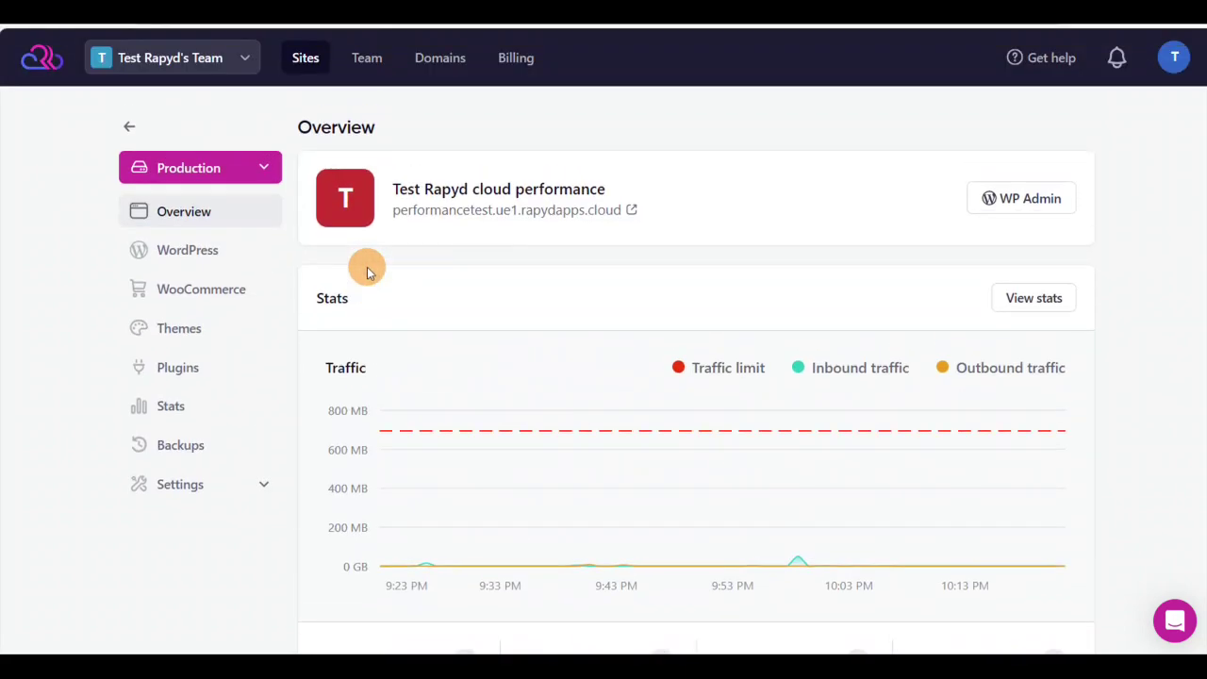
# Step: Check the site's WordPress page for version and debug settings, and look through its WooCommerce page
pyautogui.click(171, 247)
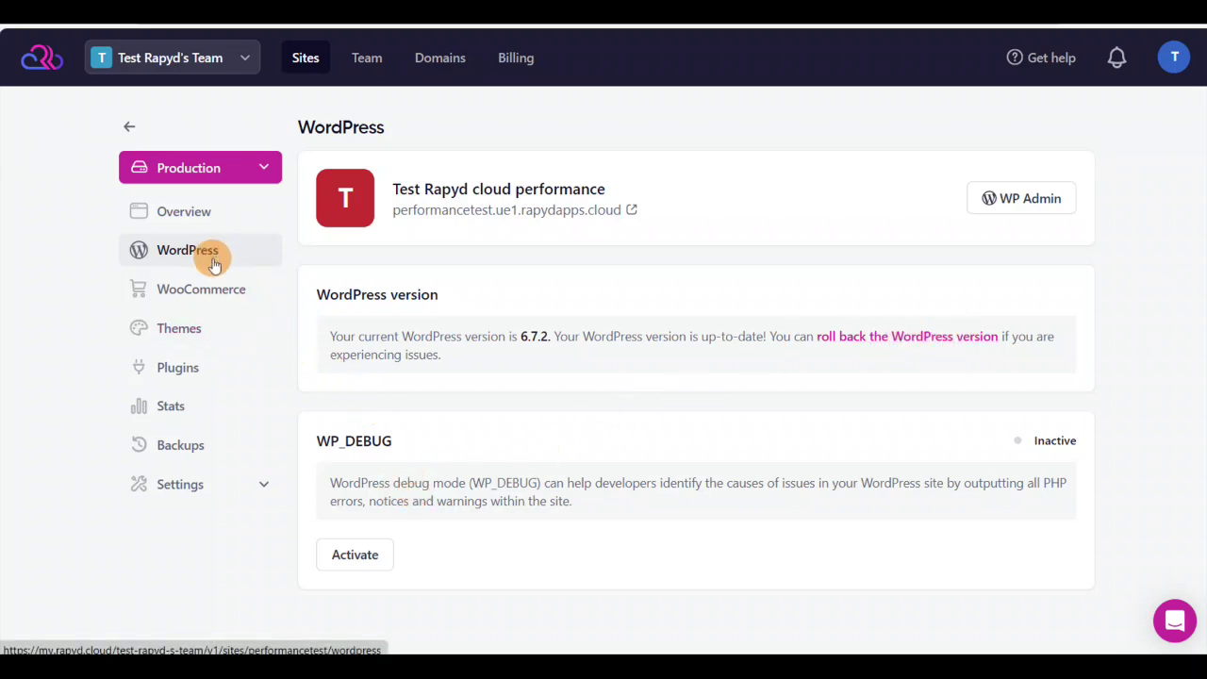
pyautogui.click(198, 298)
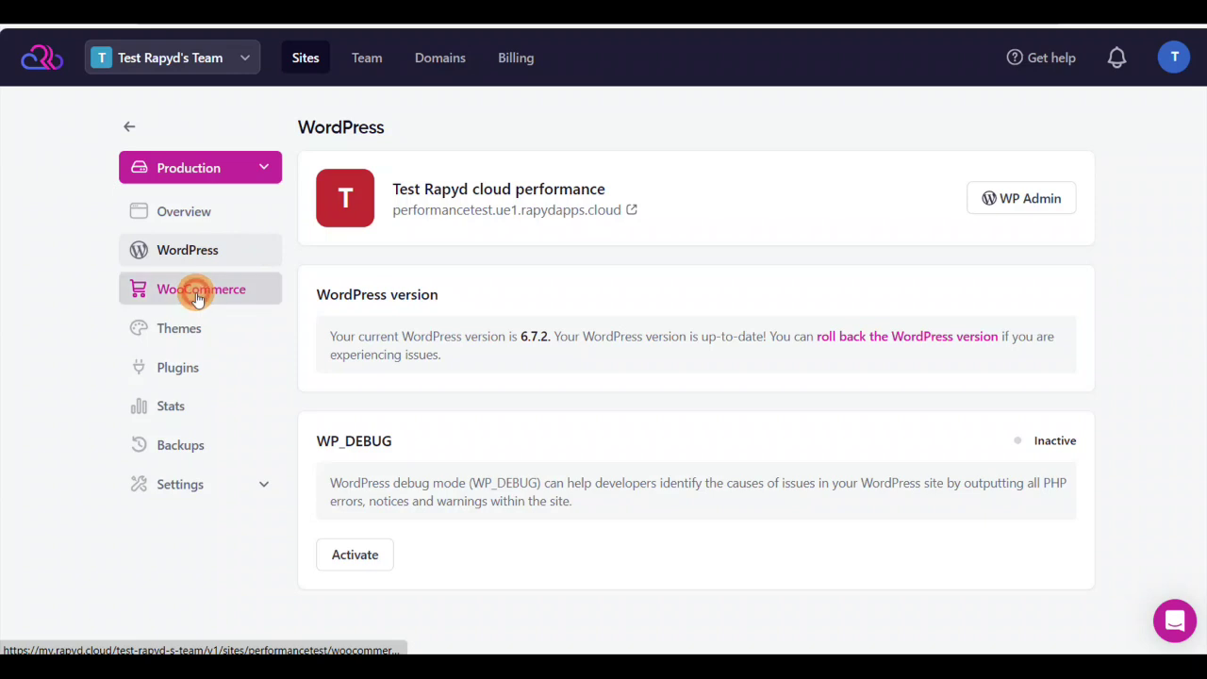
pyautogui.scroll(-3, 500, 298)
pyautogui.scroll(3, 406, 287)
# Step: Open the site's themes, view the available versions for Twenty Twenty-Four and close the version choice without changing it
pyautogui.click(170, 336)
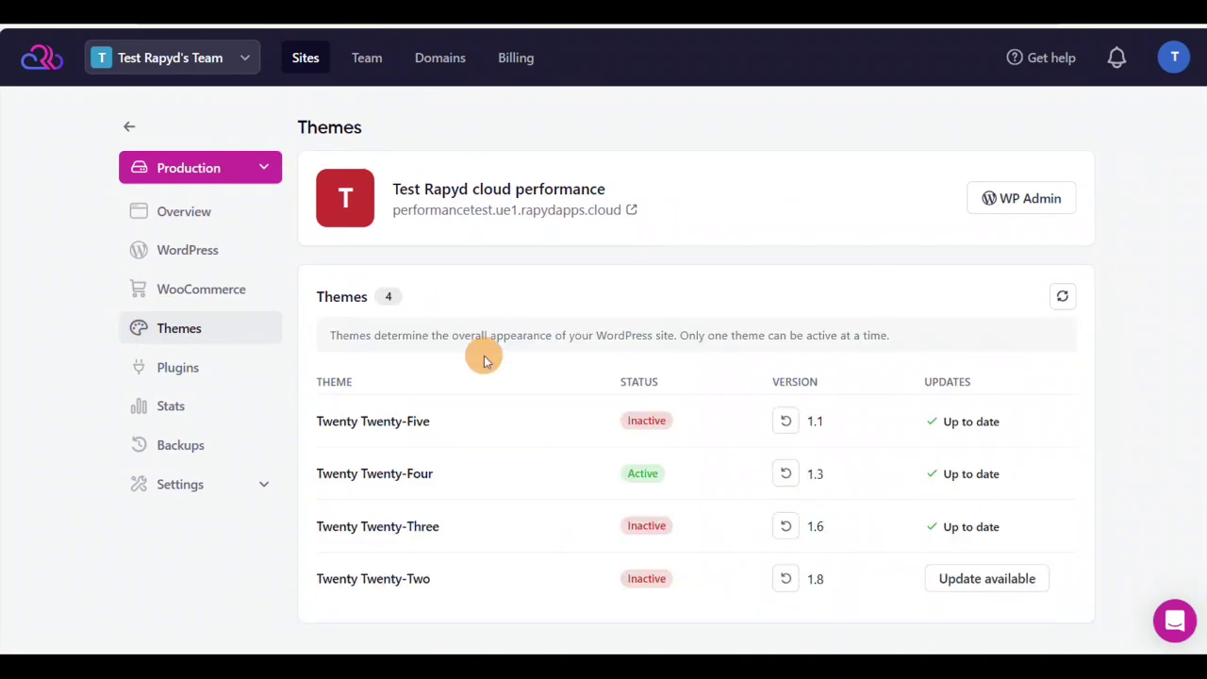
pyautogui.click(786, 474)
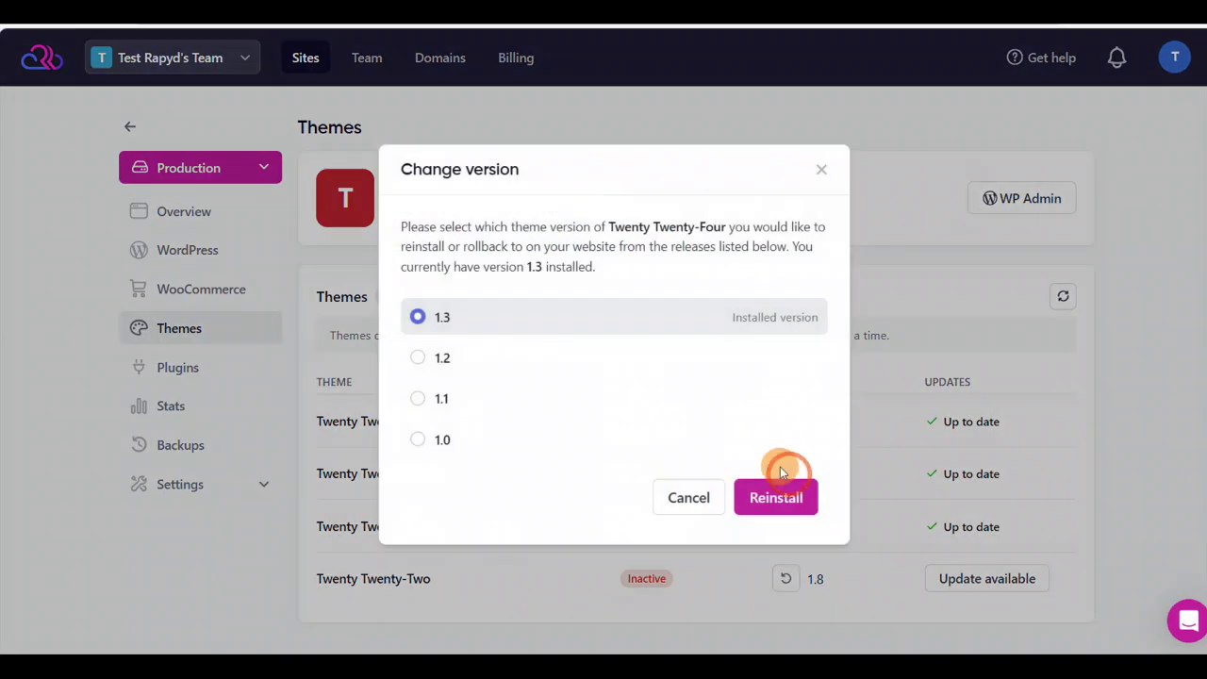
pyautogui.click(701, 508)
# Step: Open the site's plugin list and review each plugin's status, version and updates
pyautogui.click(171, 367)
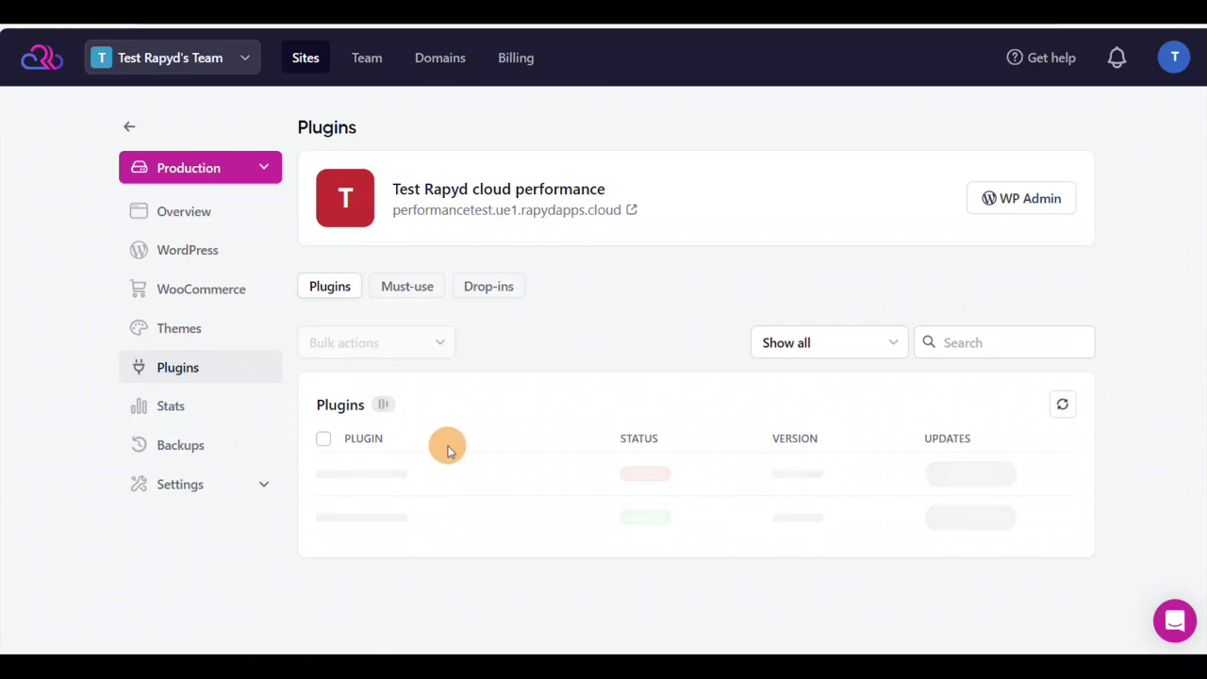
pyautogui.scroll(-5, 448, 448)
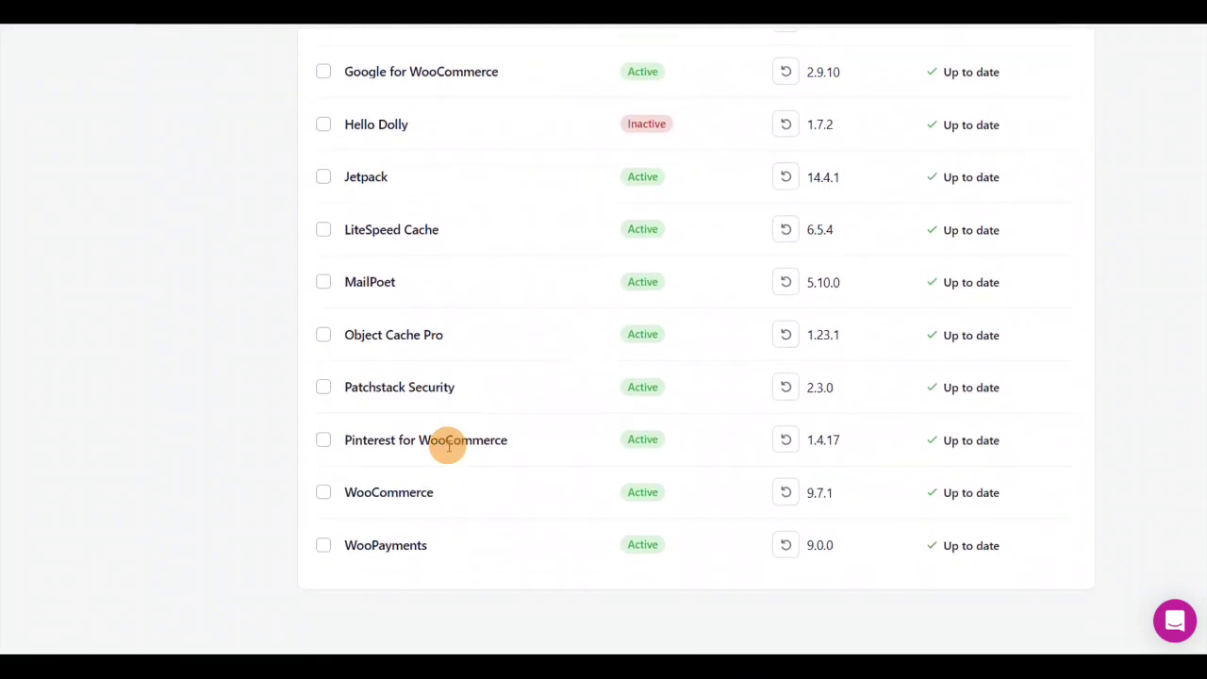
pyautogui.scroll(4, 448, 445)
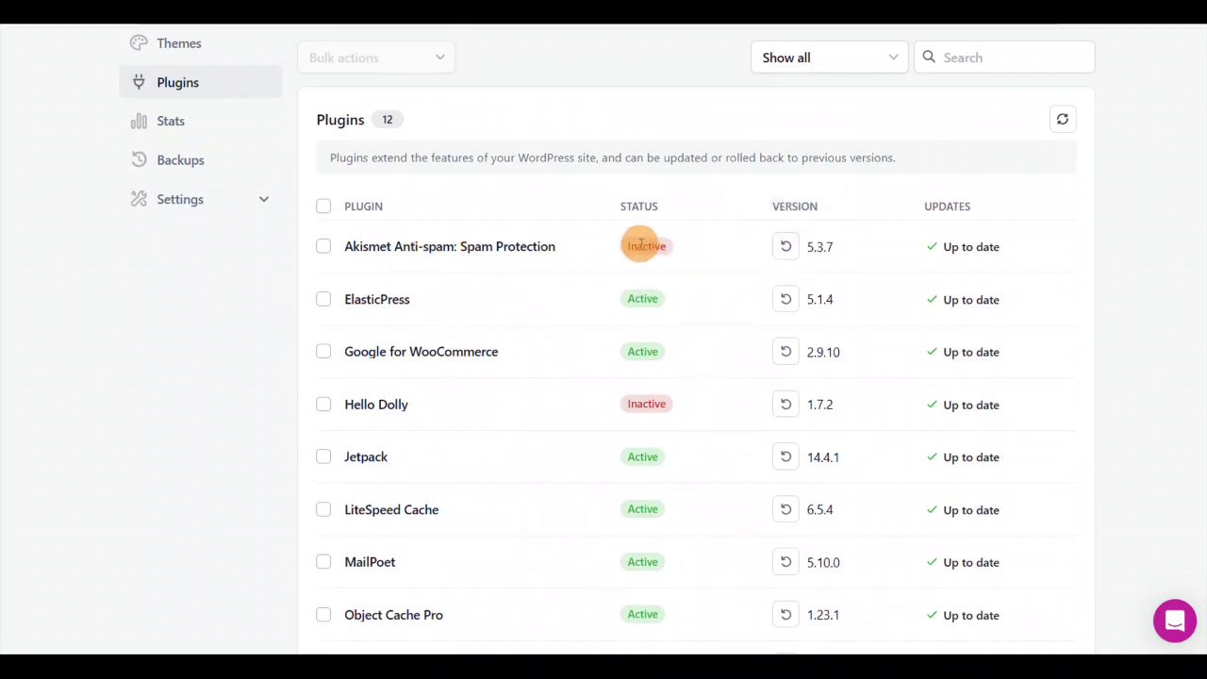
pyautogui.scroll(-5, 720, 406)
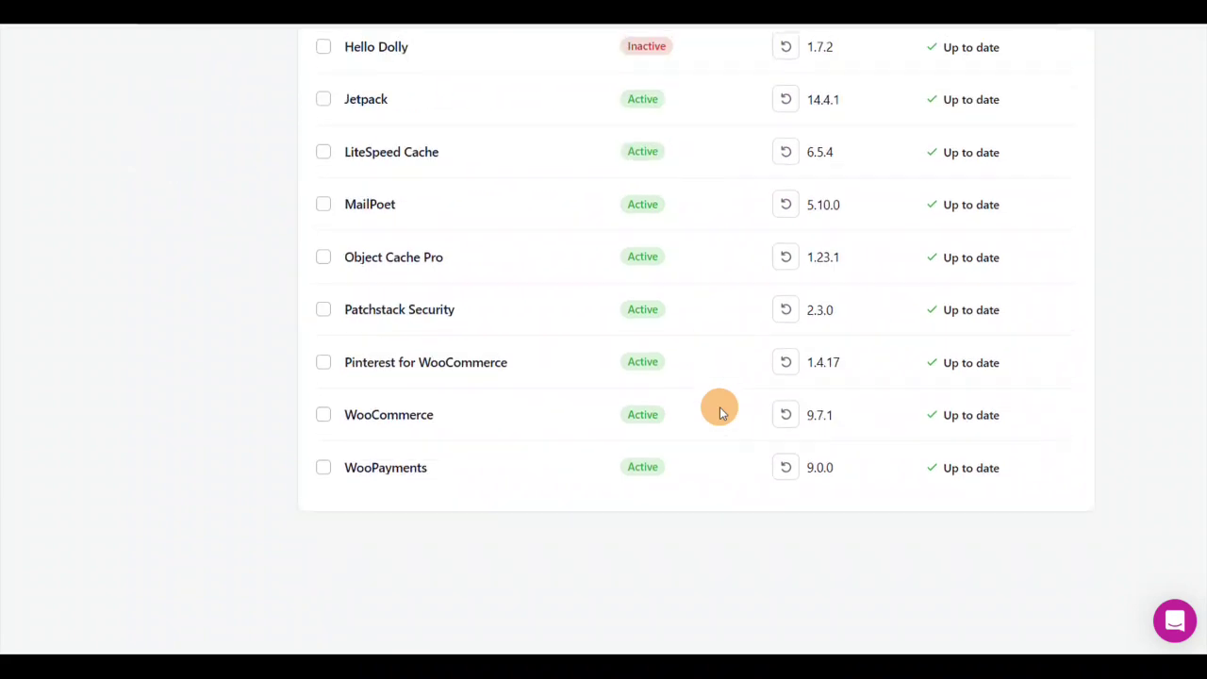
pyautogui.scroll(8, 695, 324)
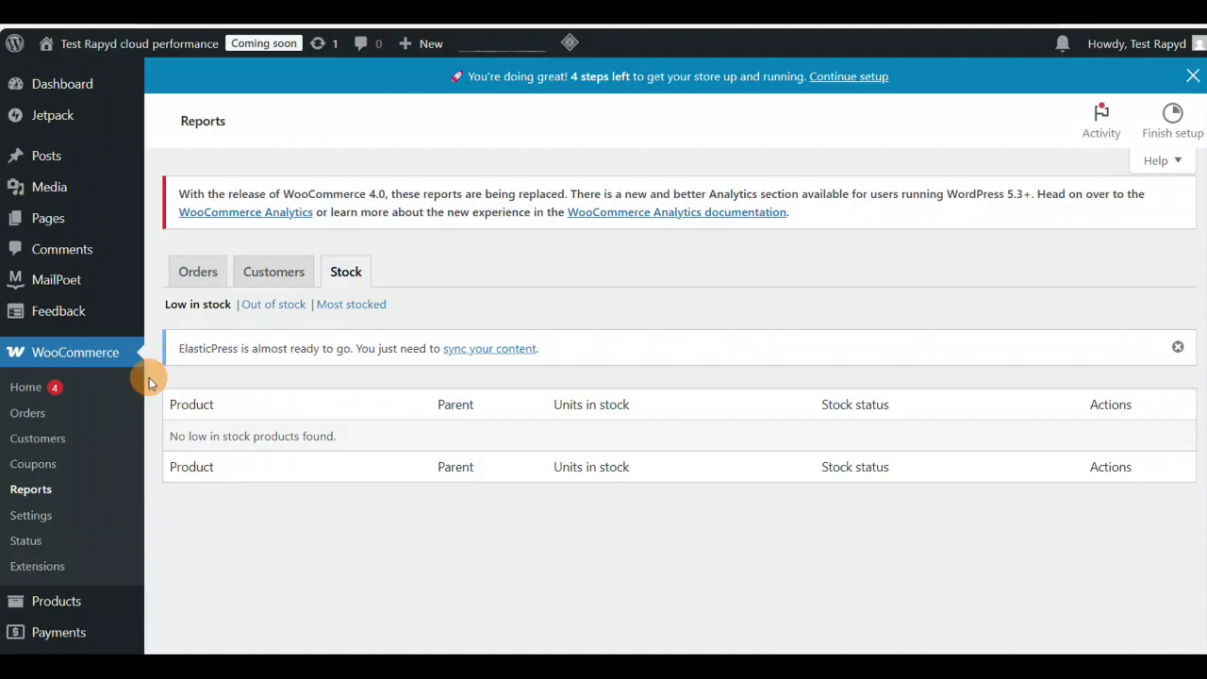
# Step: Switch to the site's WordPress admin, open the installed plugins and activate Akismet Anti-spam: Spam Protection
pyautogui.scroll(-3, 28, 386)
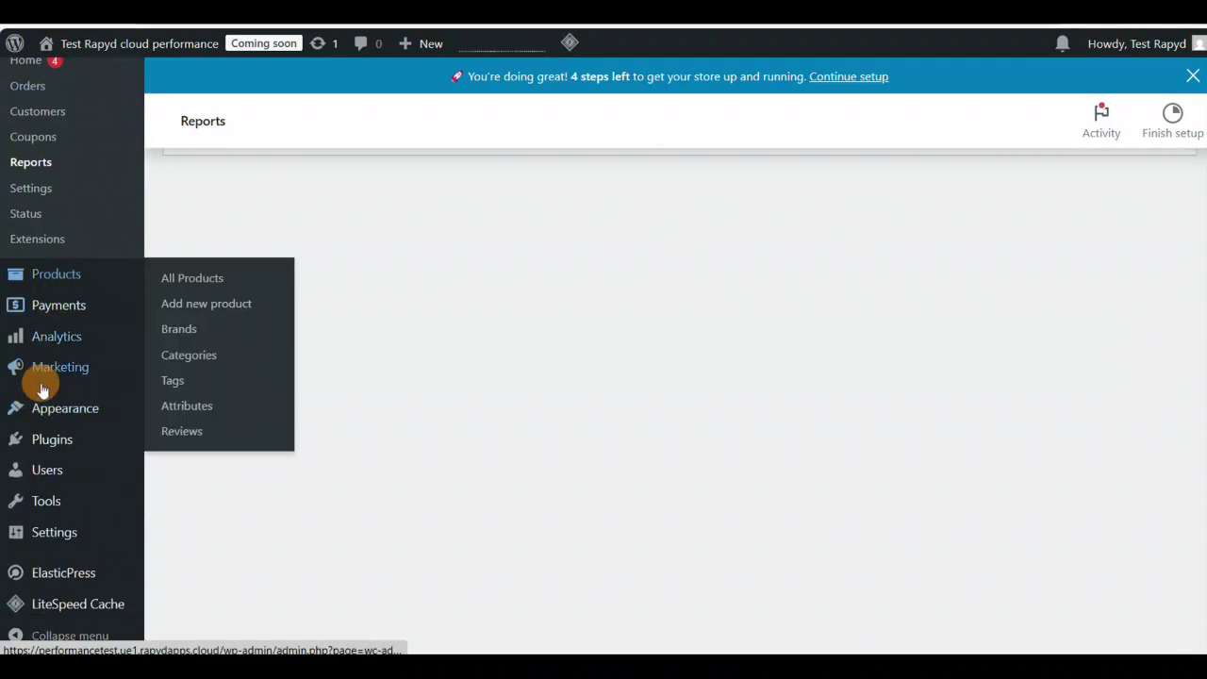
pyautogui.moveTo(56, 514)
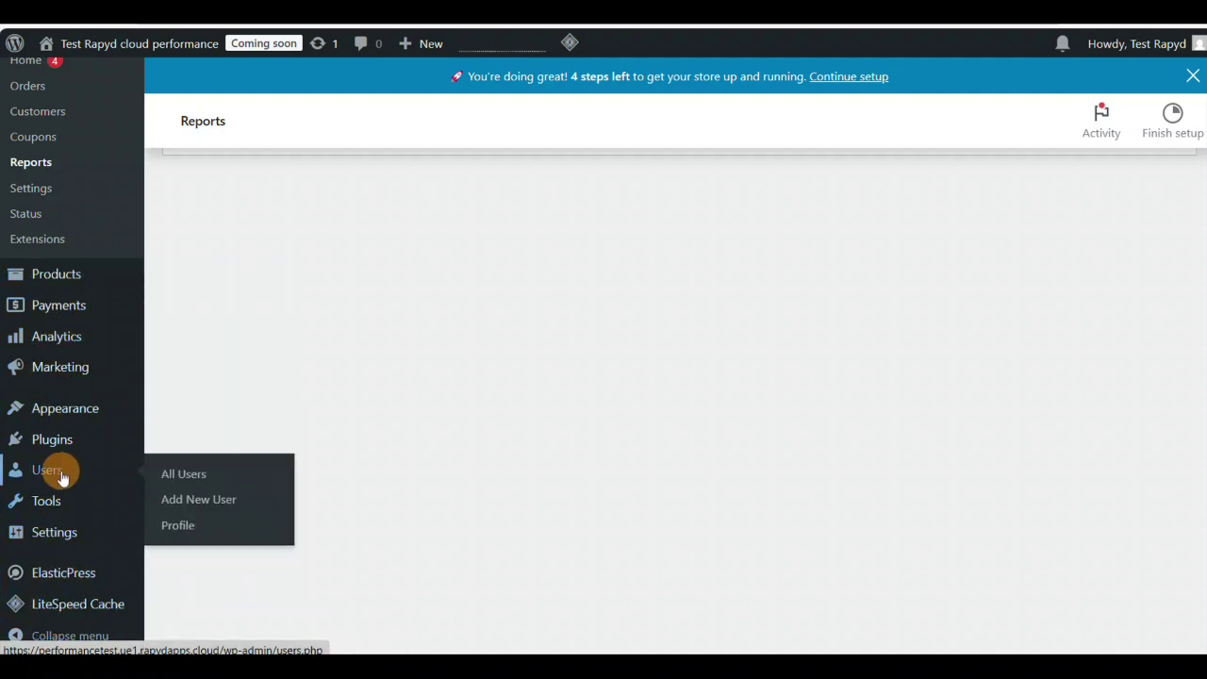
pyautogui.moveTo(61, 442)
pyautogui.click(204, 440)
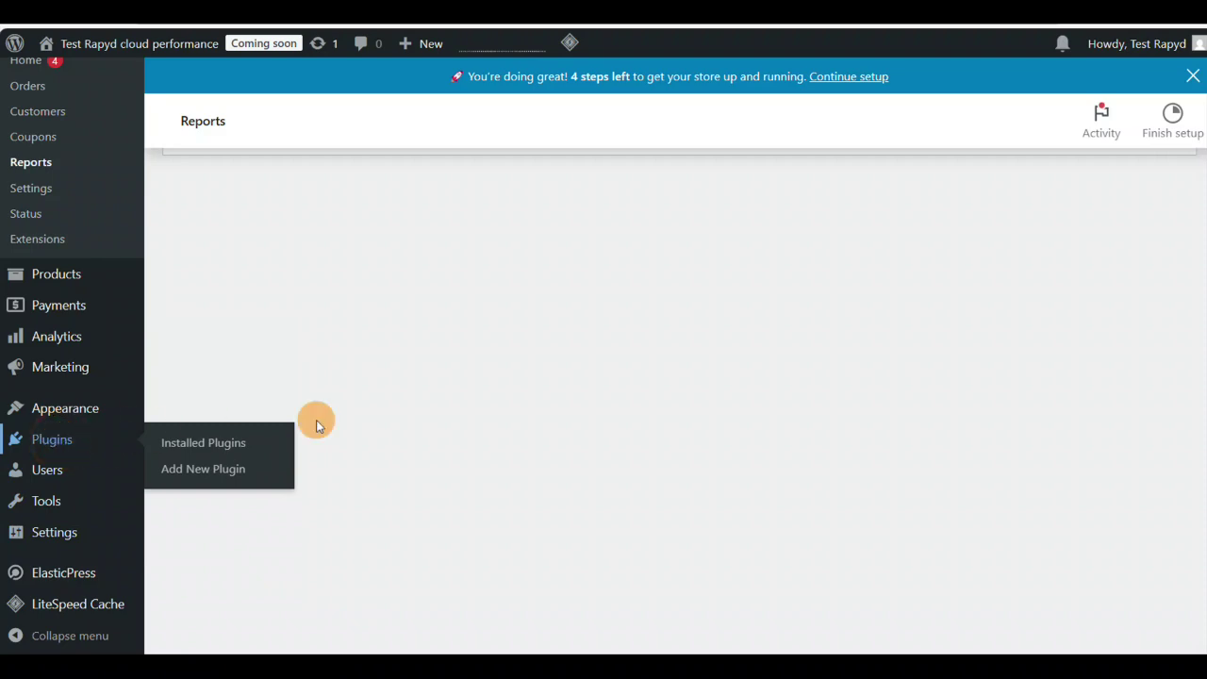
pyautogui.scroll(-3, 491, 453)
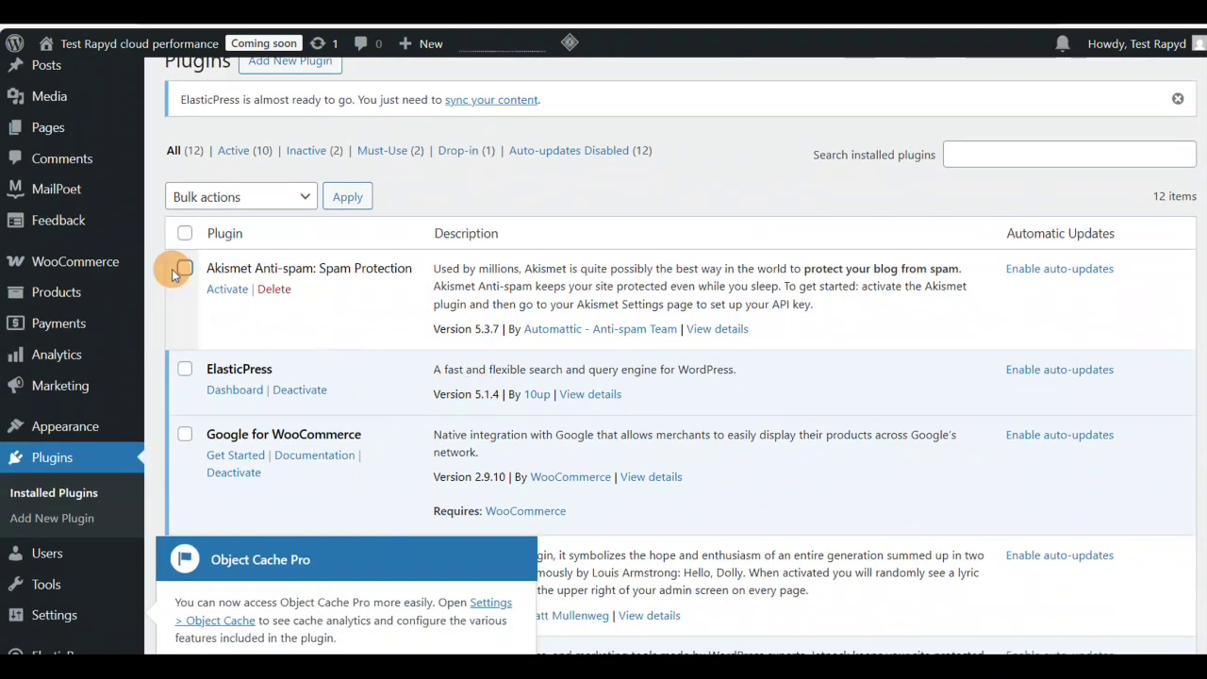
pyautogui.click(185, 268)
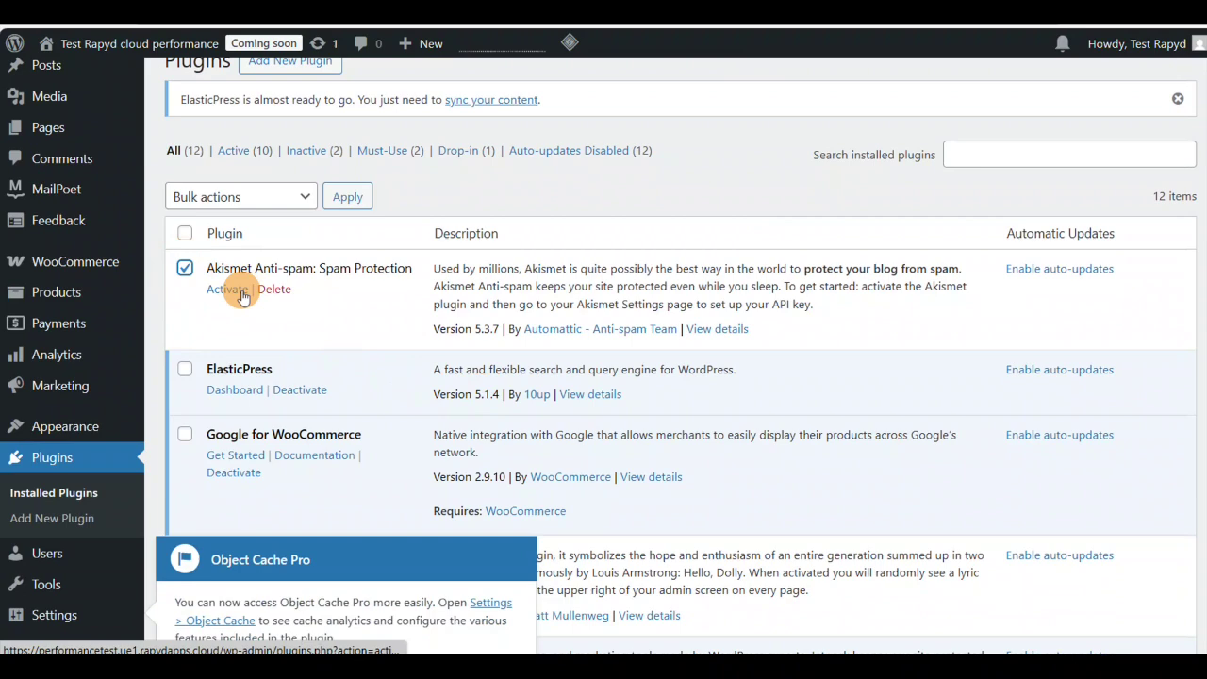
pyautogui.click(232, 288)
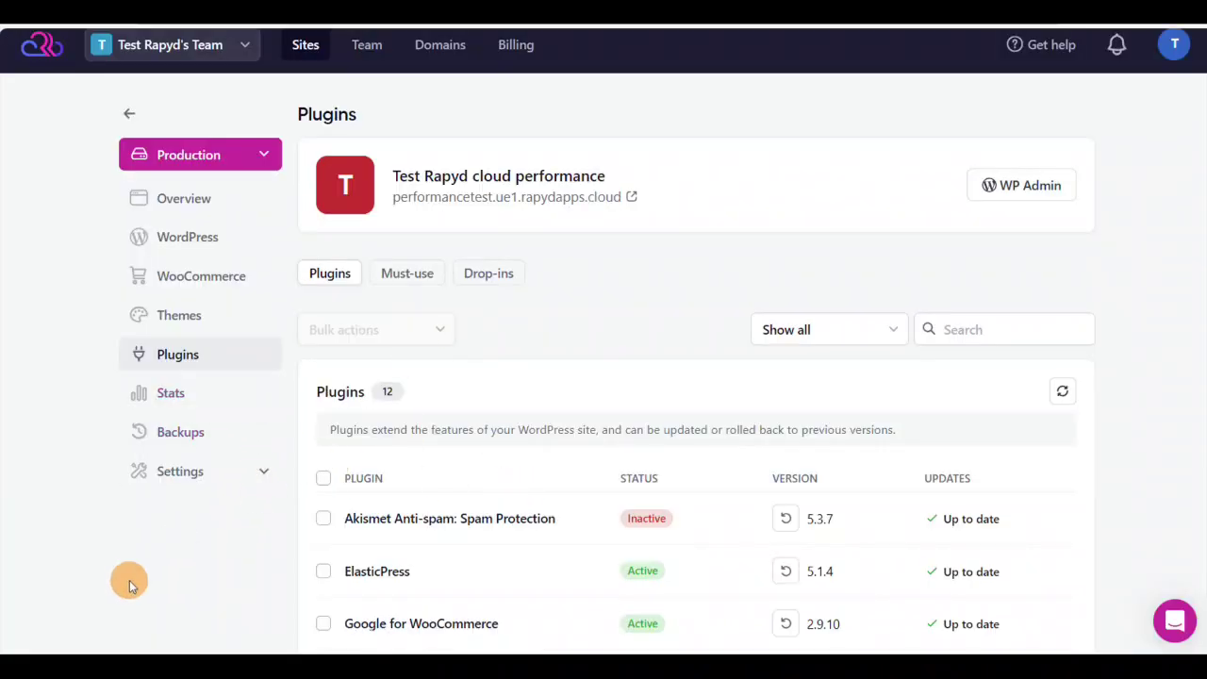
# Step: Switch back to the Rapyd Cloud dashboard and examine the site's traffic, CPU, RAM and storage stats for the last hour
pyautogui.scroll(-2, 236, 598)
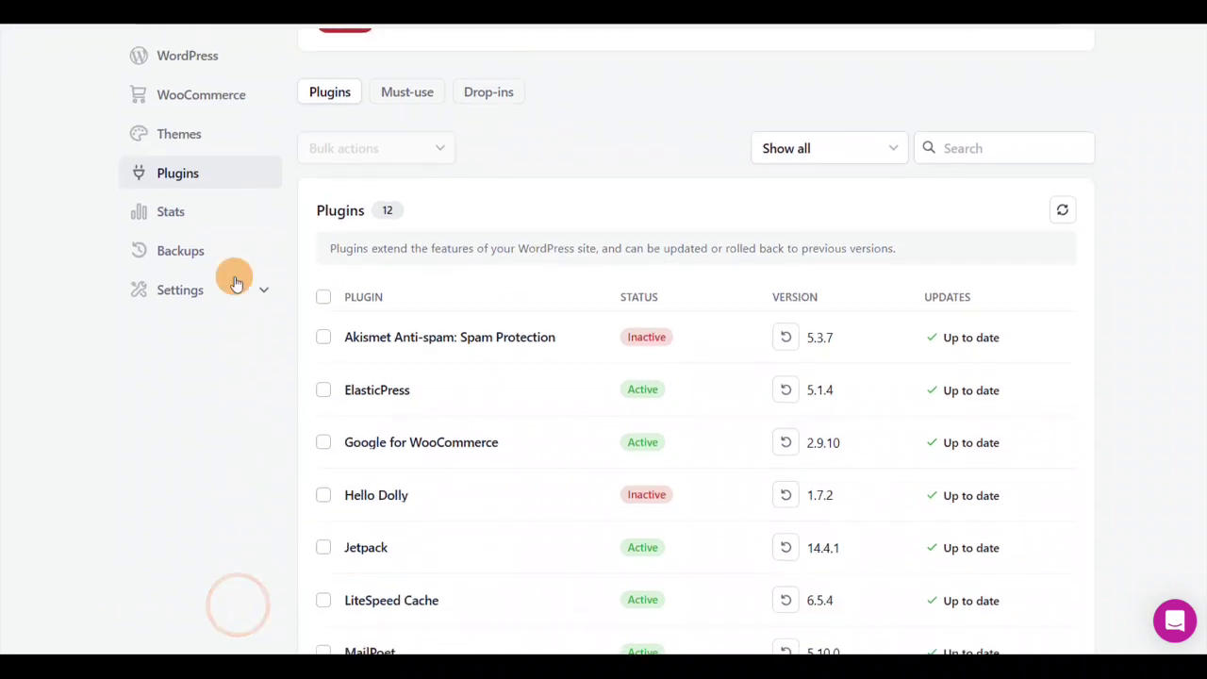
pyautogui.click(168, 212)
pyautogui.scroll(-8, 439, 401)
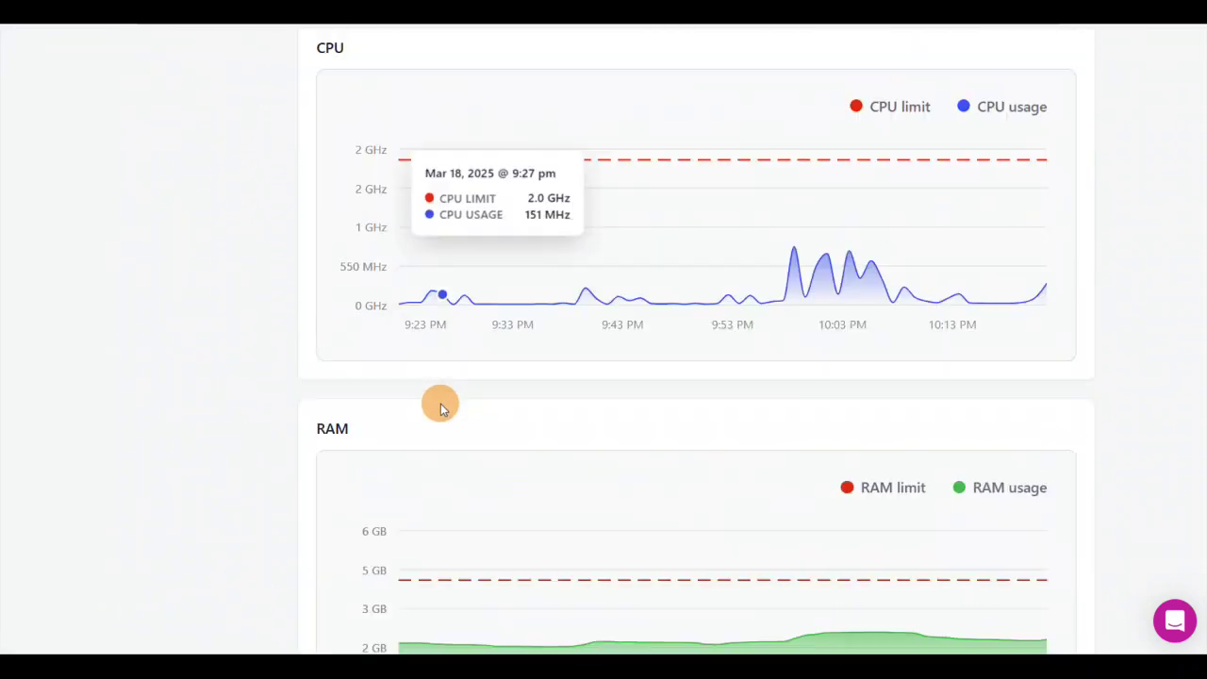
pyautogui.scroll(-2, 441, 403)
pyautogui.scroll(2, 440, 403)
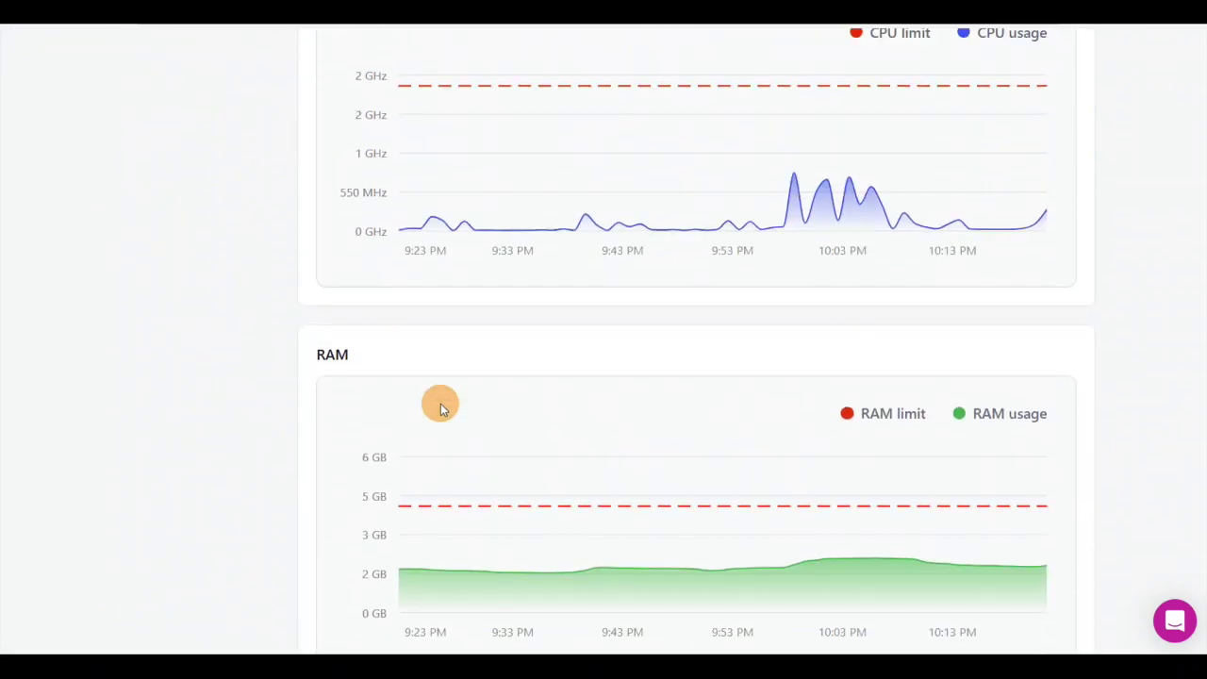
pyautogui.scroll(-2, 441, 404)
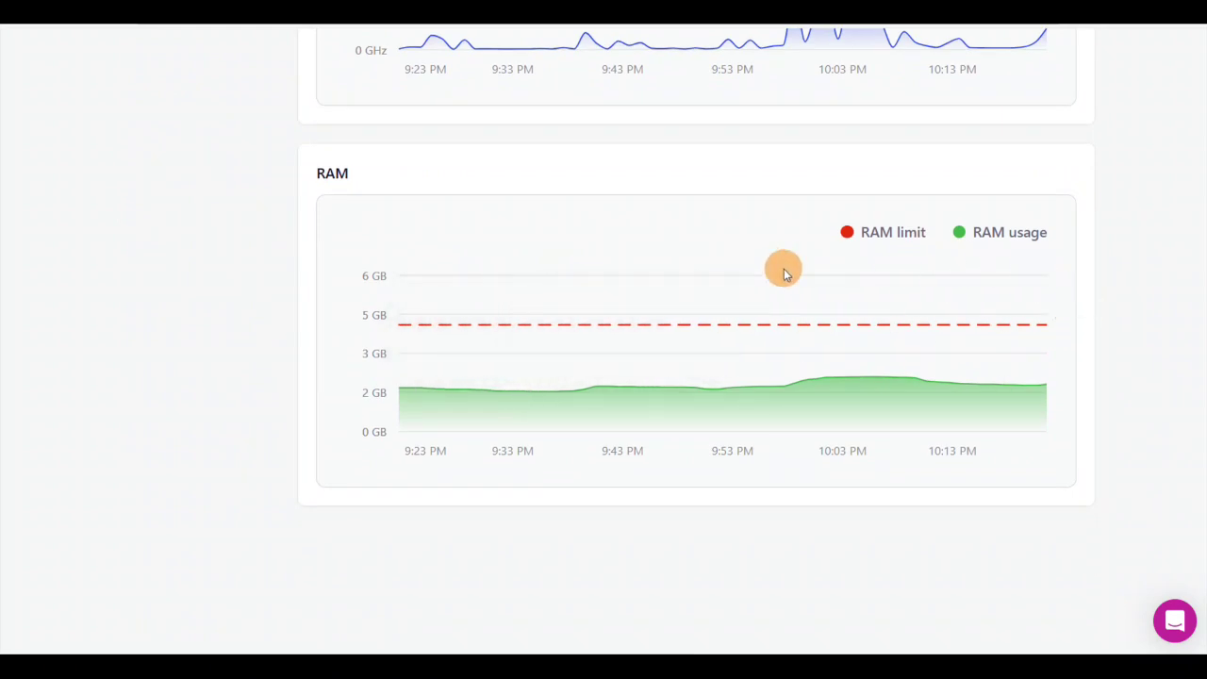
pyautogui.scroll(5, 720, 272)
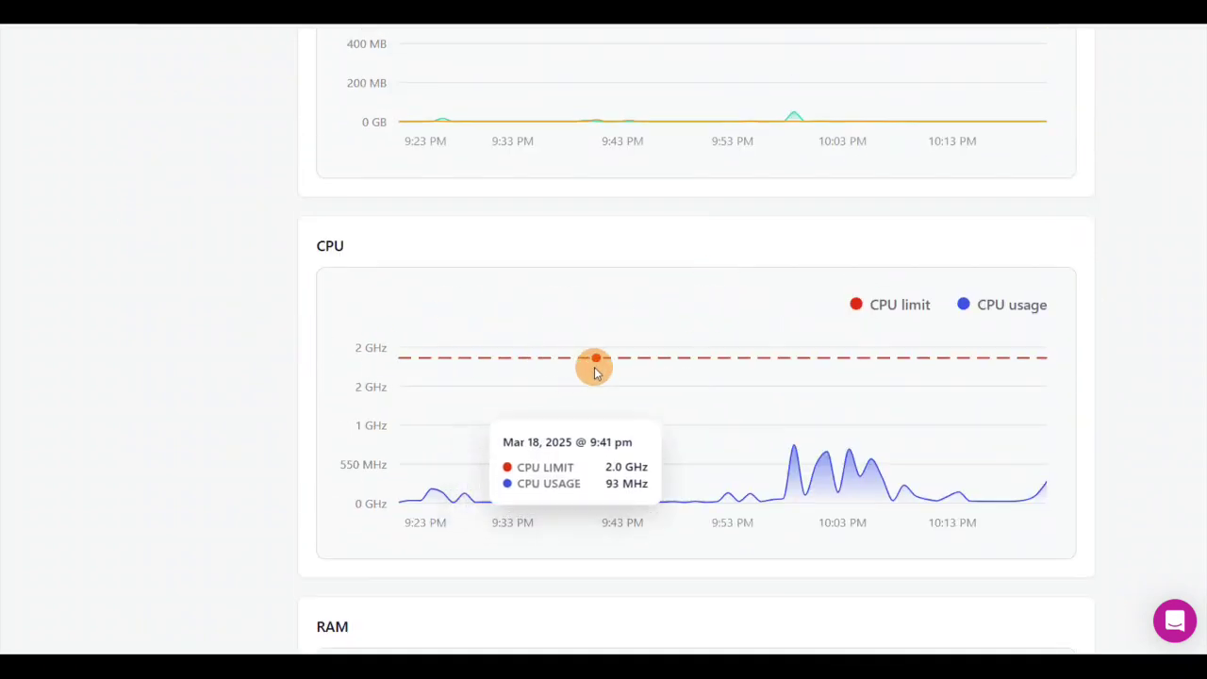
pyautogui.scroll(2, 728, 368)
pyautogui.scroll(2, 728, 375)
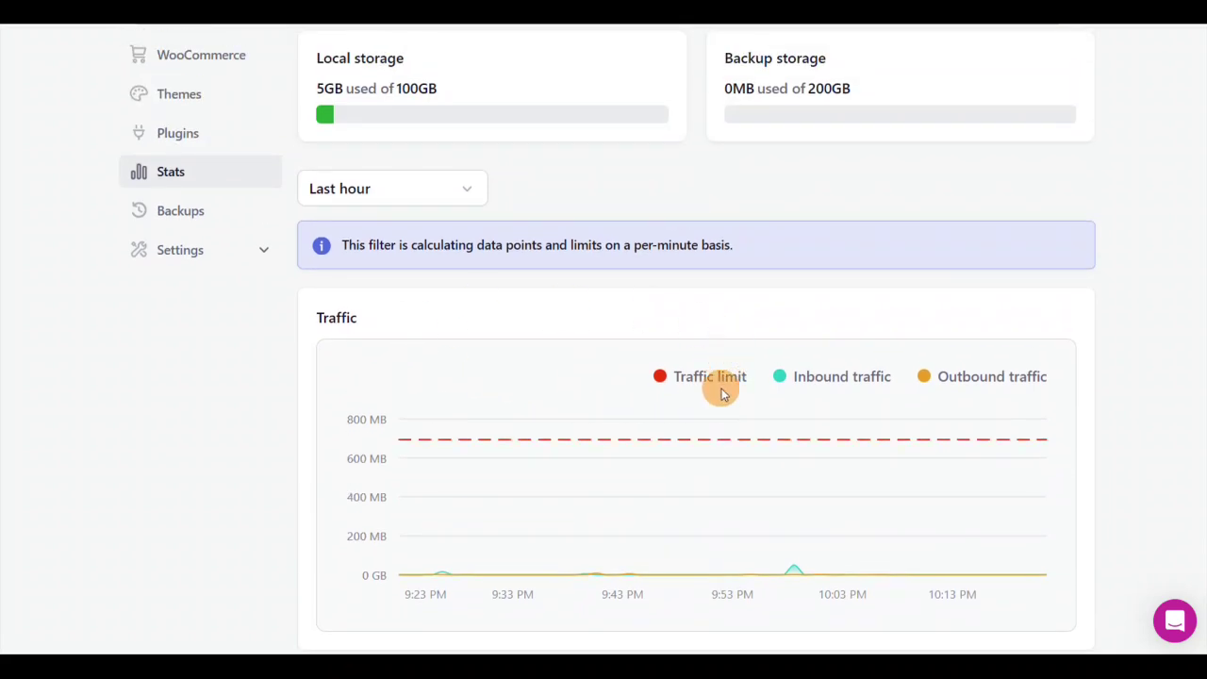
pyautogui.scroll(3, 991, 394)
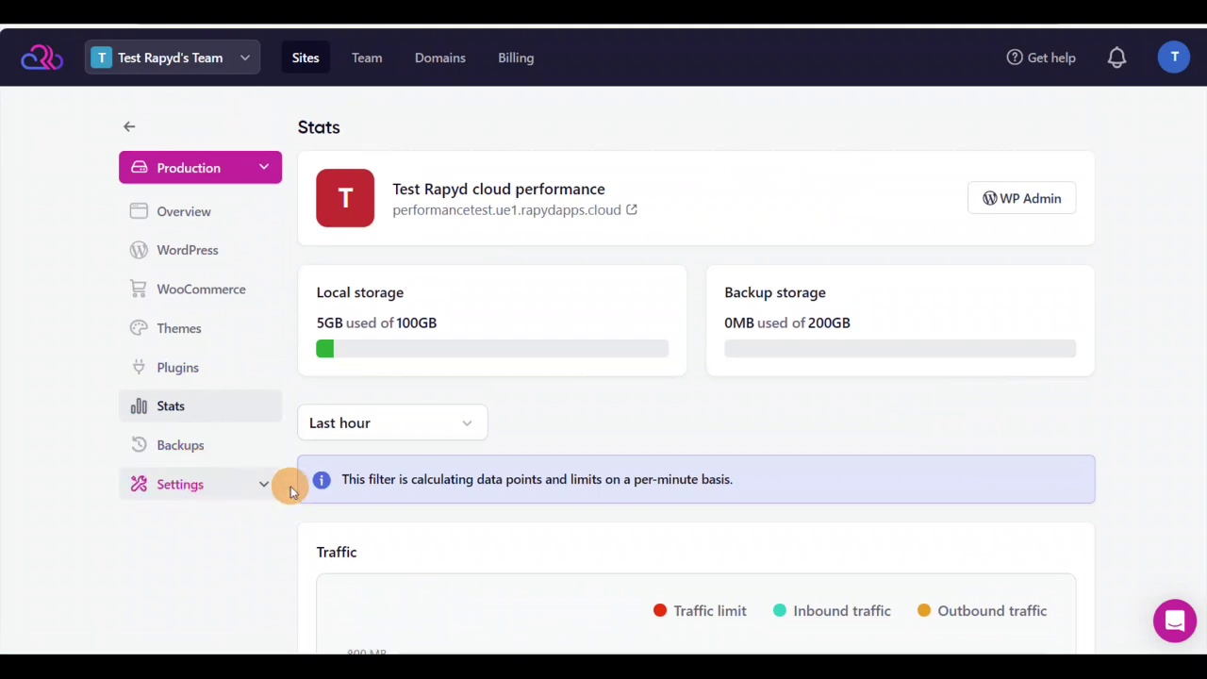
# Step: Create a new backup of the site with the description "Manual backup" and the option to download it immediately
pyautogui.click(178, 459)
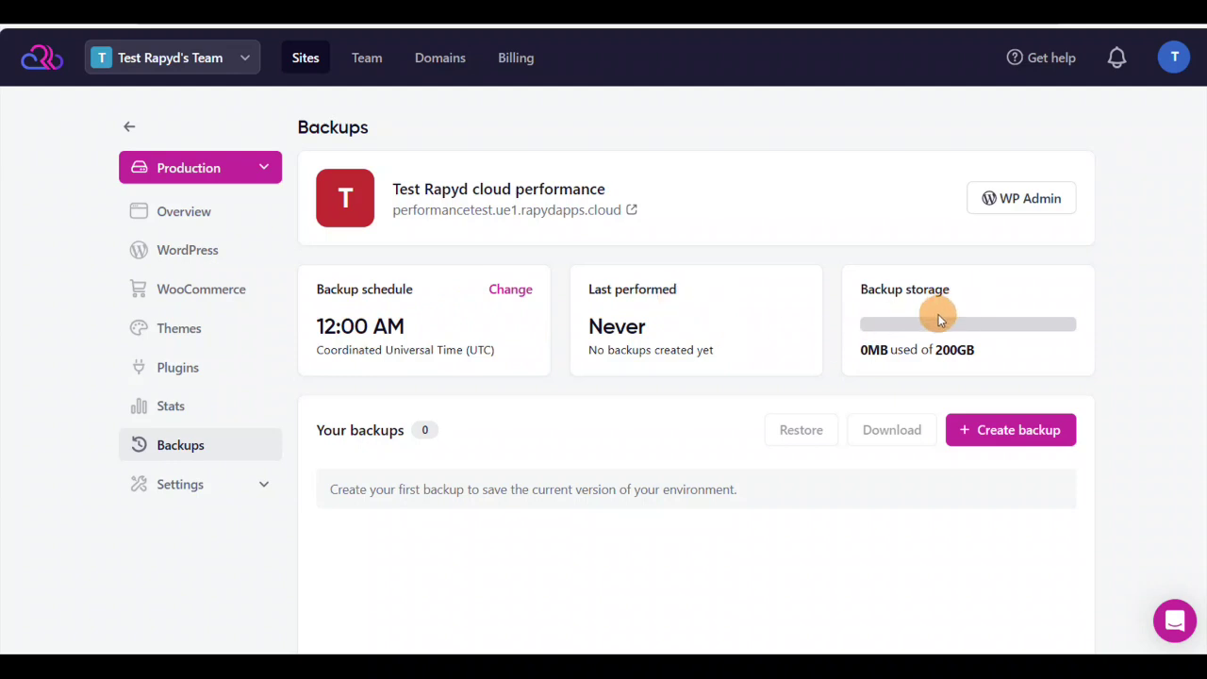
pyautogui.scroll(-3, 958, 350)
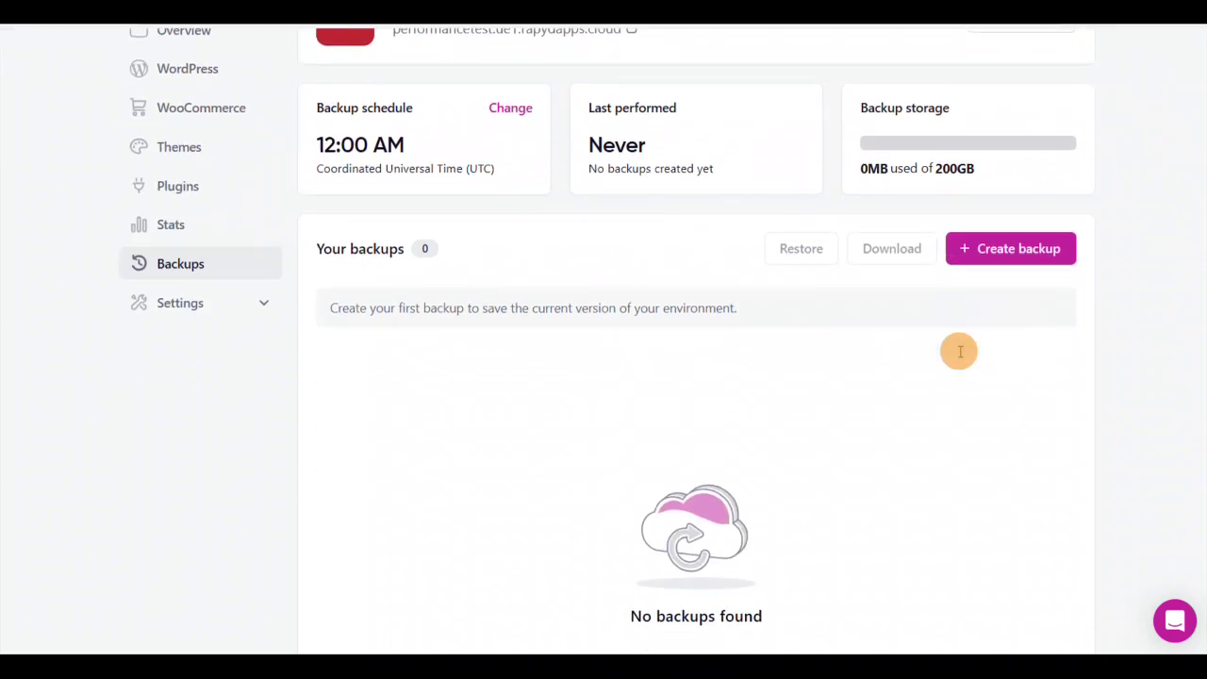
pyautogui.click(1022, 247)
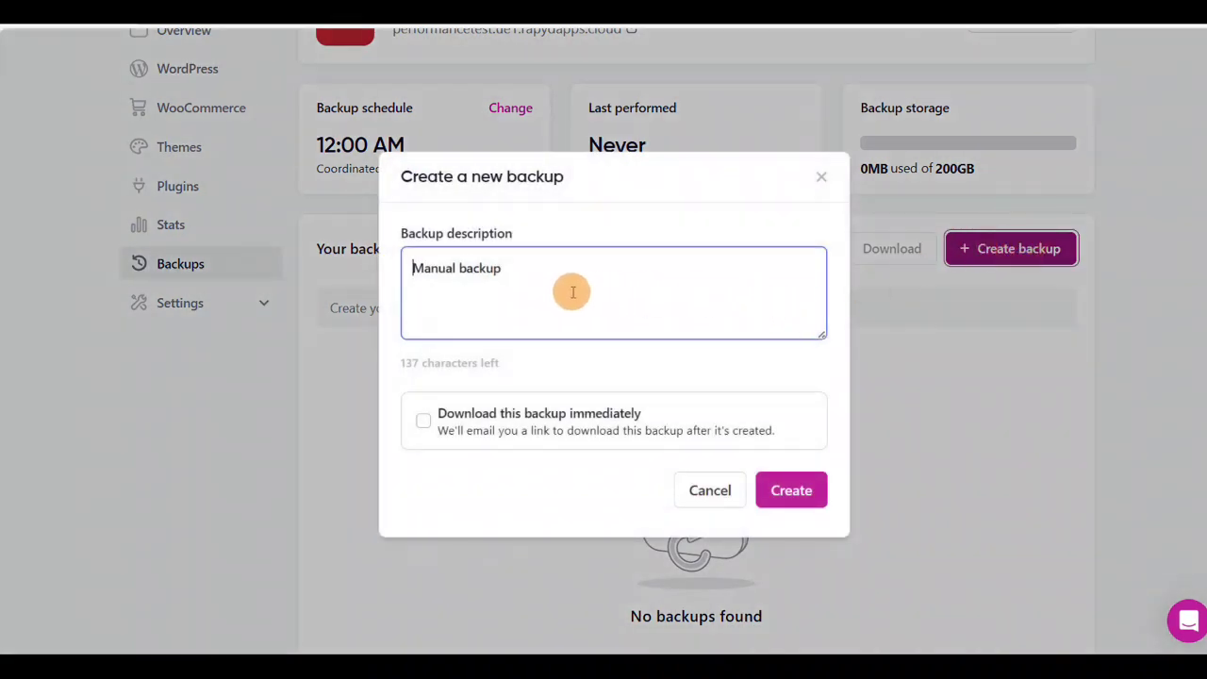
pyautogui.click(425, 424)
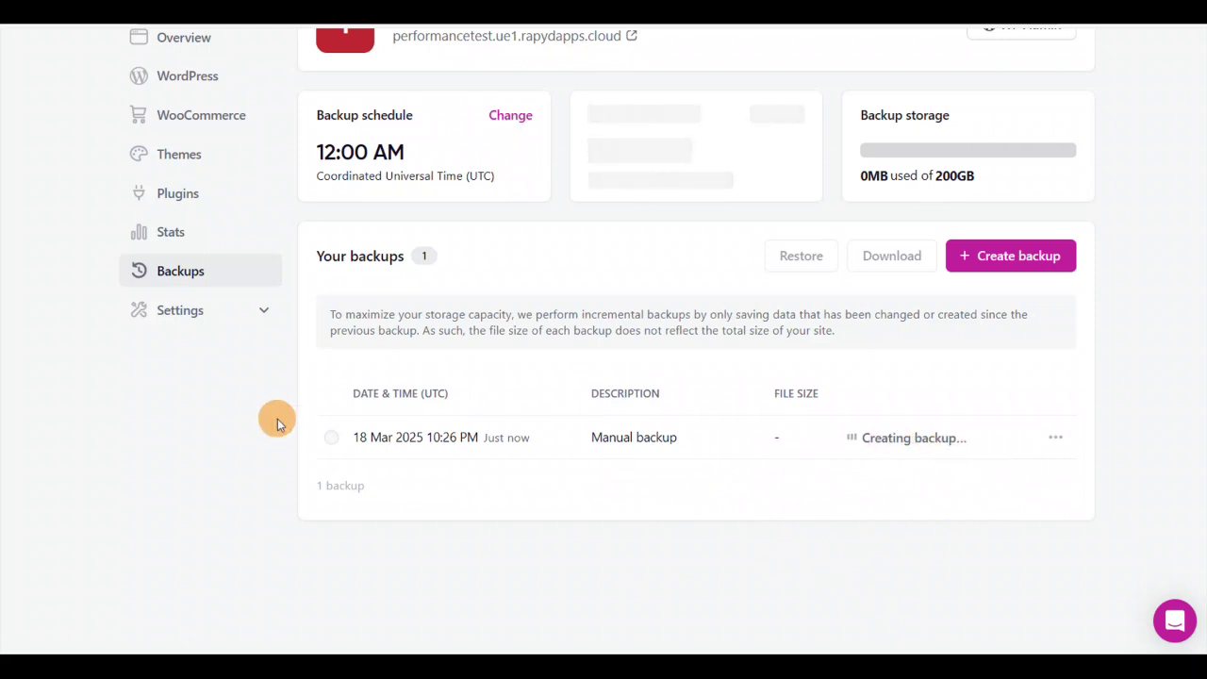
# Step: Open the site's Server settings and look over the Linux server, LiteSpeed, MariaDB and Redis controls
pyautogui.scroll(-2, 192, 339)
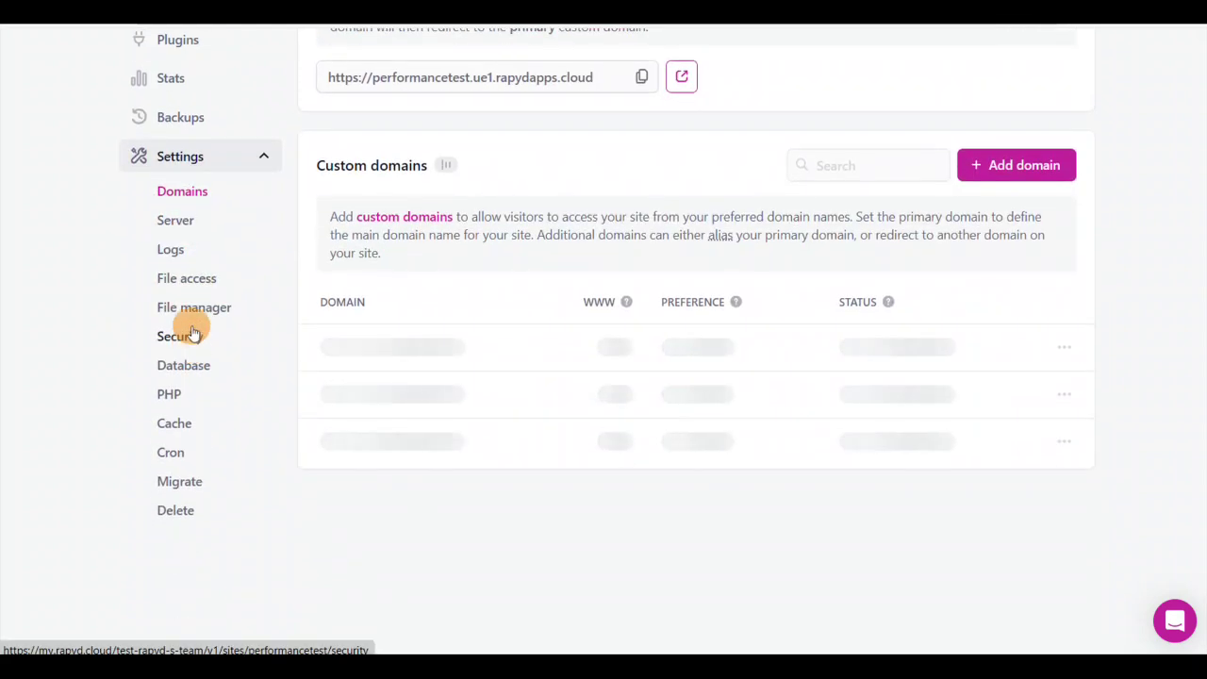
pyautogui.click(174, 219)
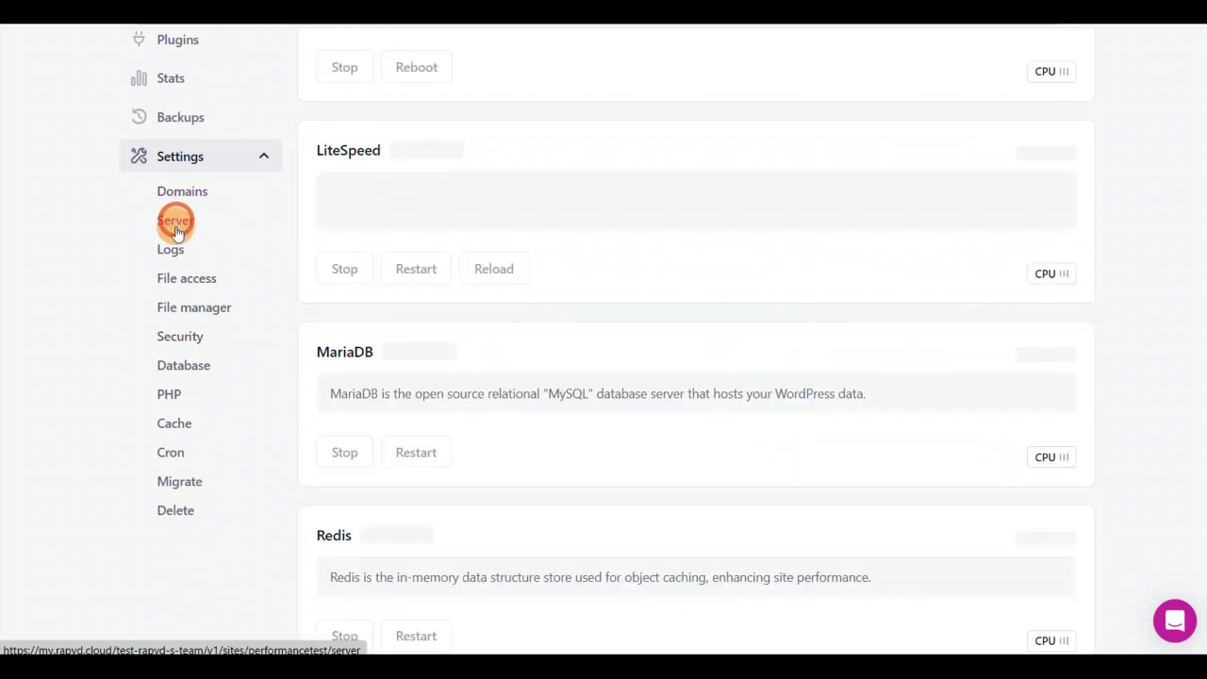
pyautogui.scroll(5, 365, 316)
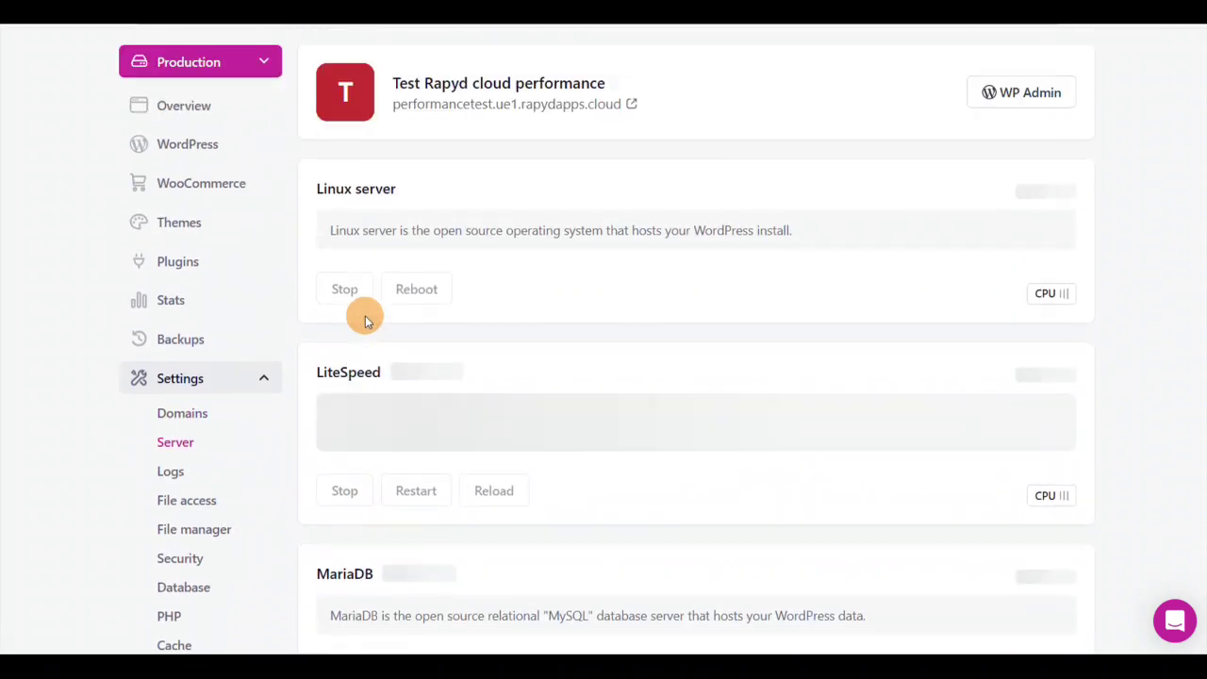
# Step: Look through the remaining server services, view the site's access logs, and review its SFTP and SSH credentials and key pair options
pyautogui.scroll(-1, 365, 316)
pyautogui.scroll(-2, 366, 320)
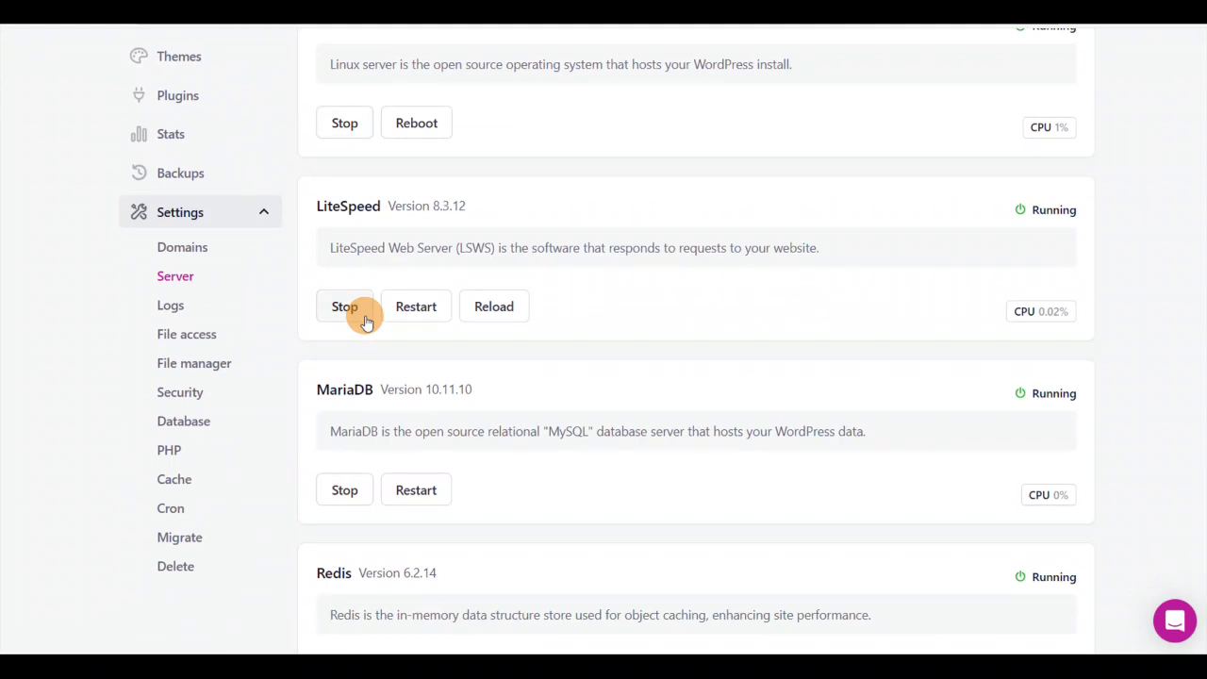
pyautogui.click(174, 309)
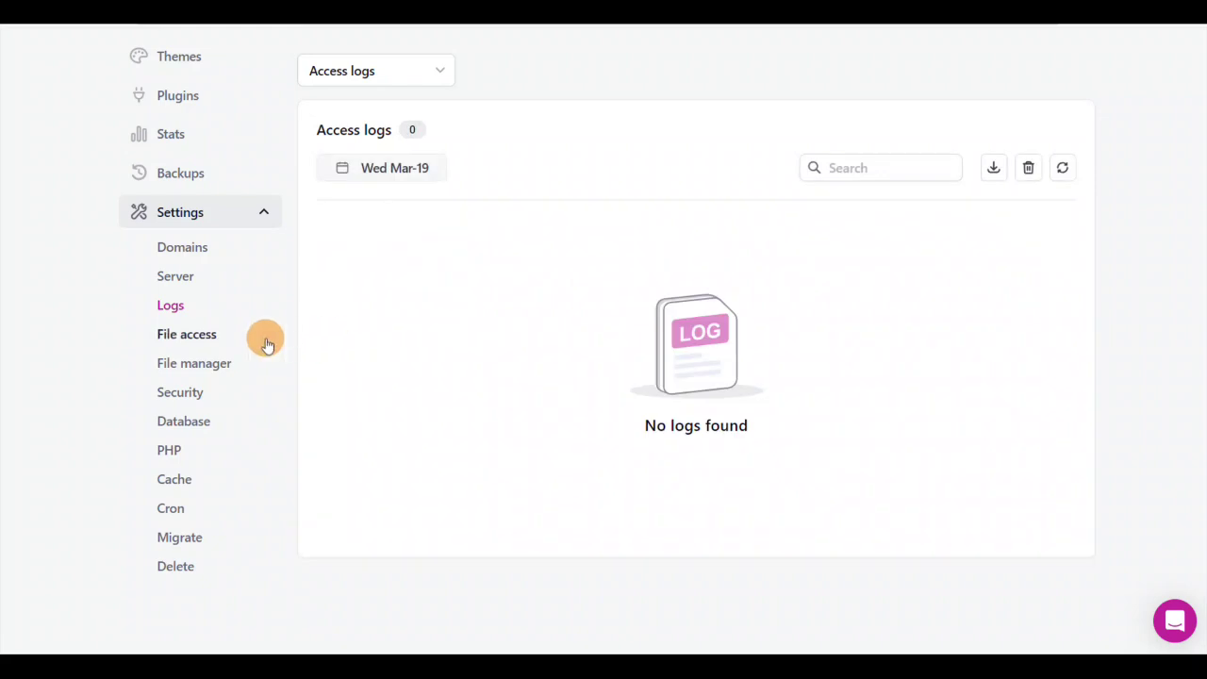
pyautogui.click(213, 340)
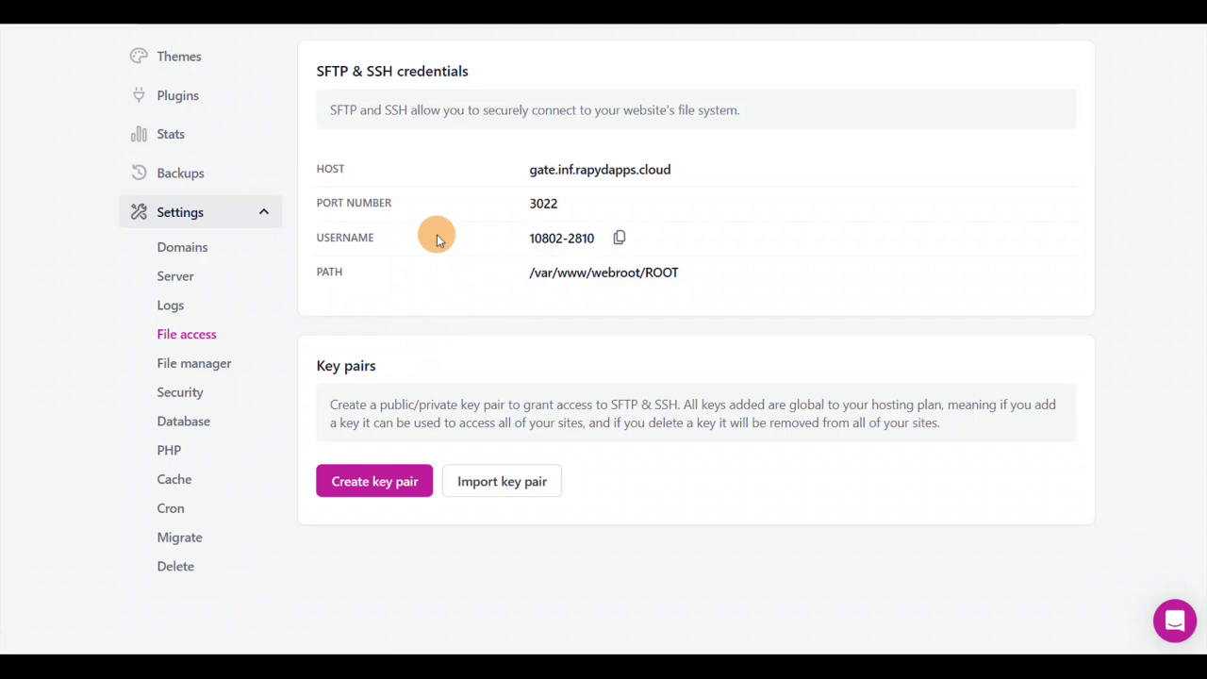
pyautogui.scroll(3, 437, 239)
pyautogui.scroll(-3, 429, 236)
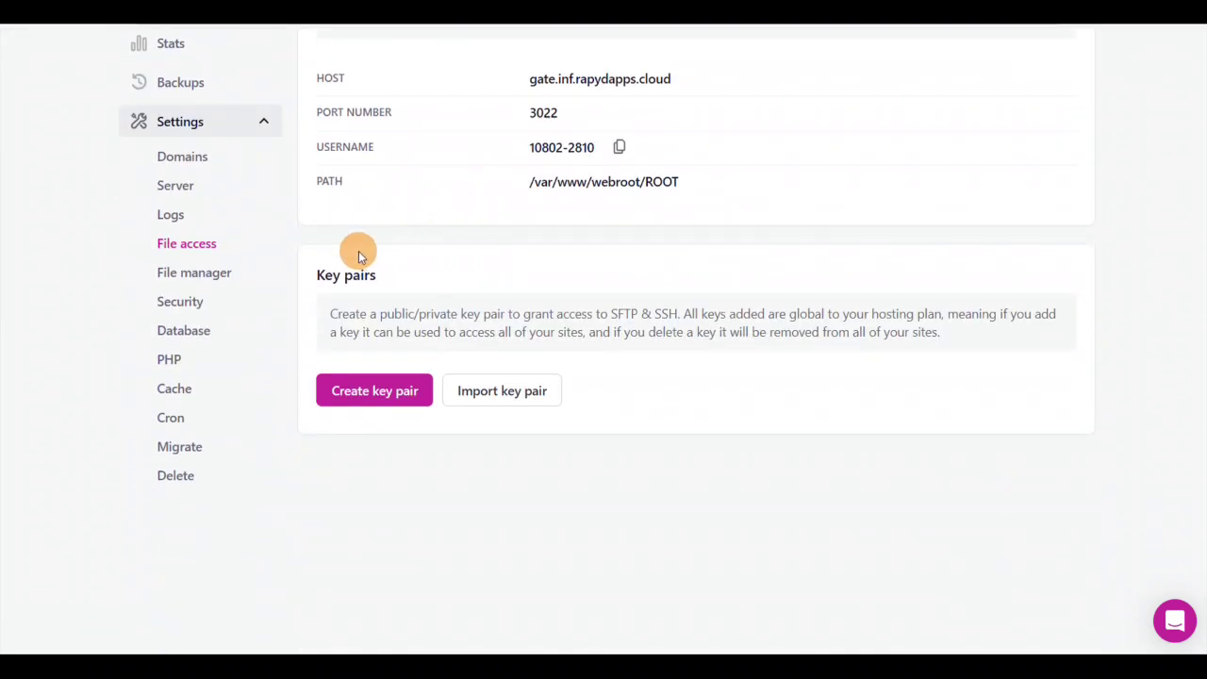
# Step: Open the site's file manager and look over the WordPress folders and files and the file creation option
pyautogui.click(195, 274)
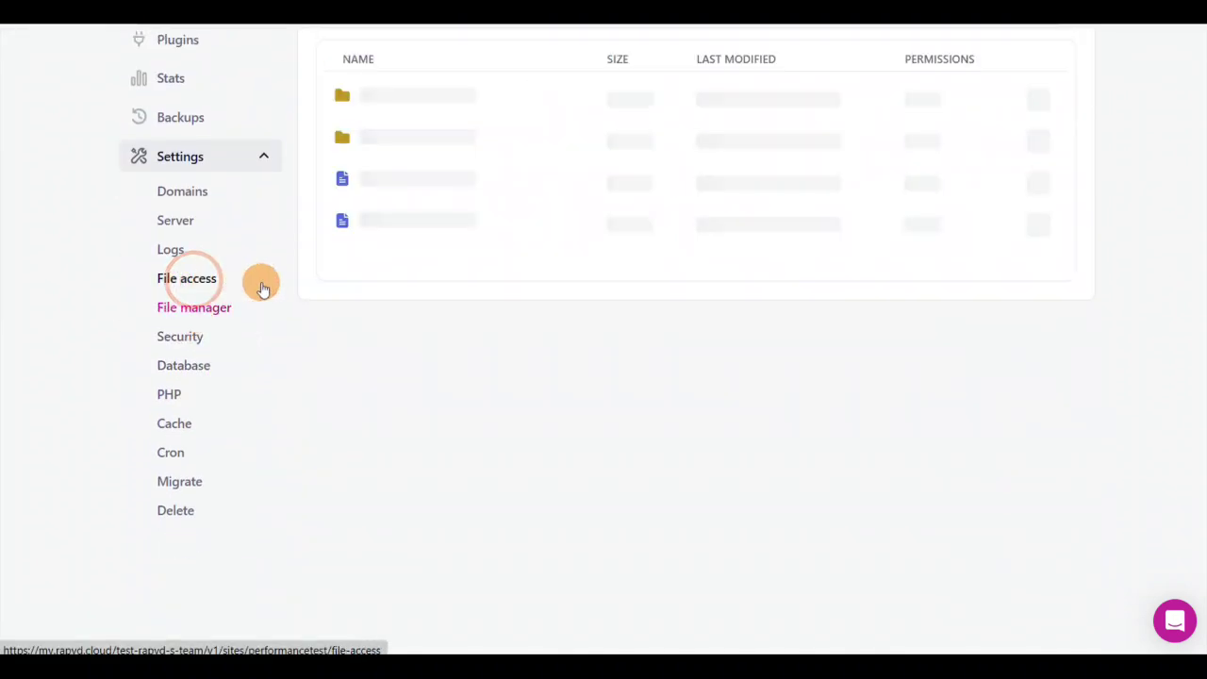
pyautogui.scroll(3, 395, 321)
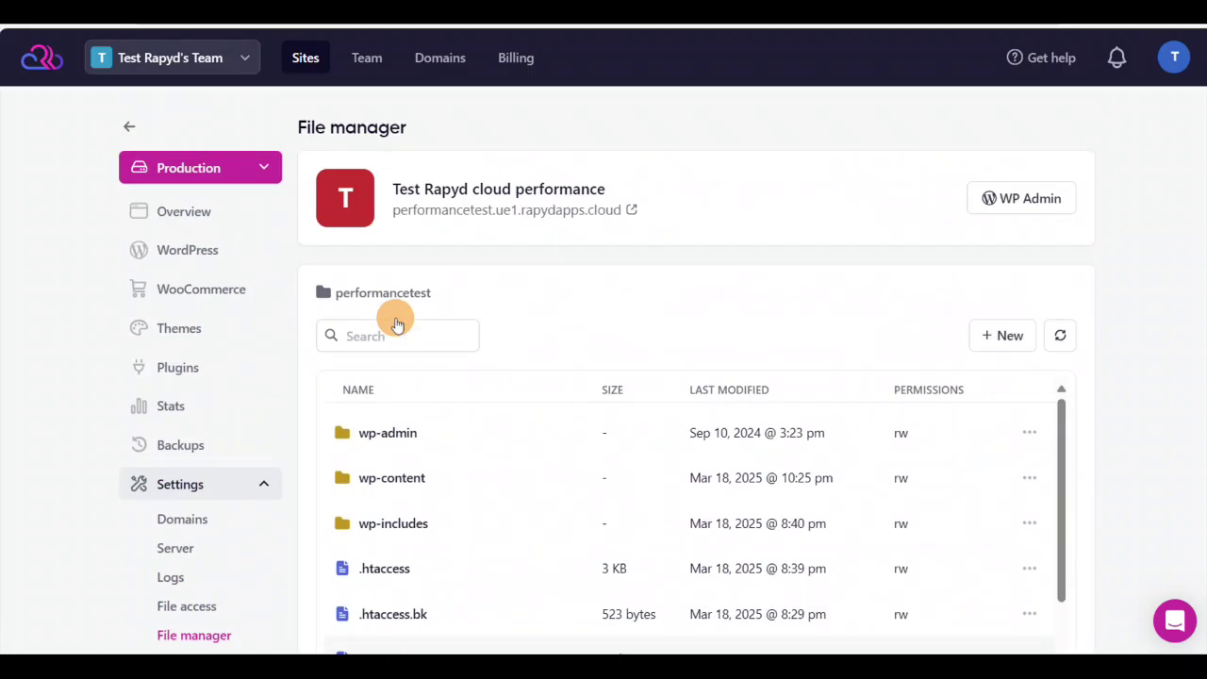
pyautogui.scroll(-3, 396, 318)
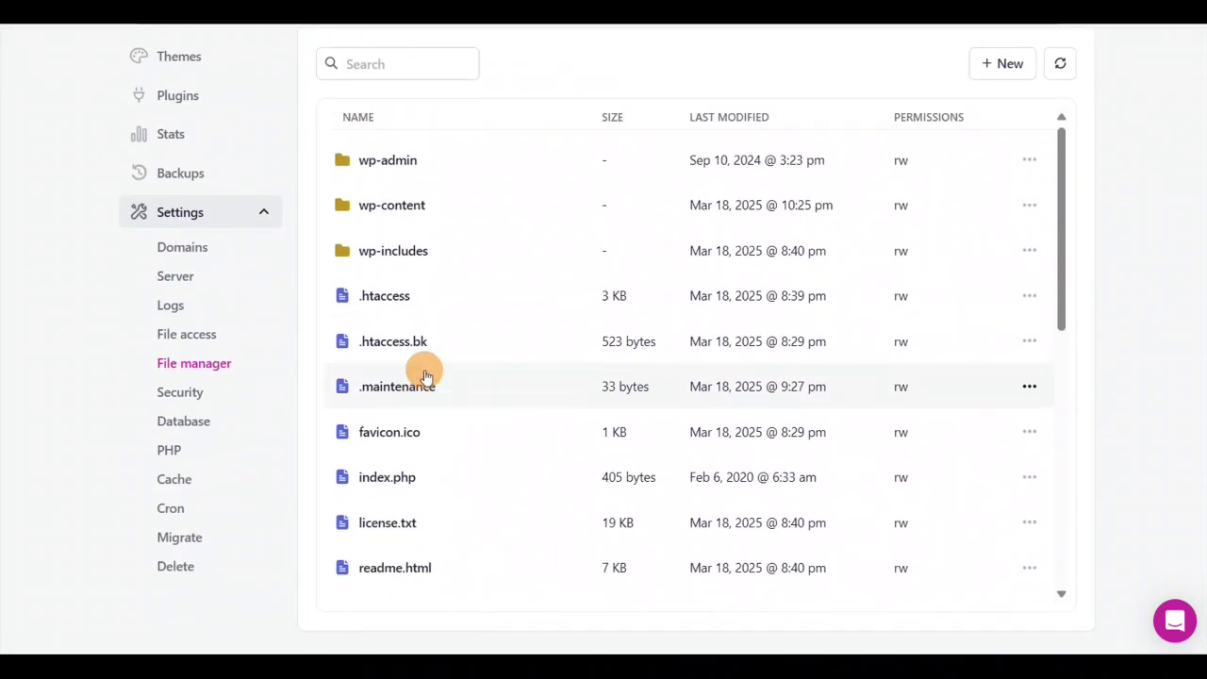
pyautogui.scroll(3, 1025, 47)
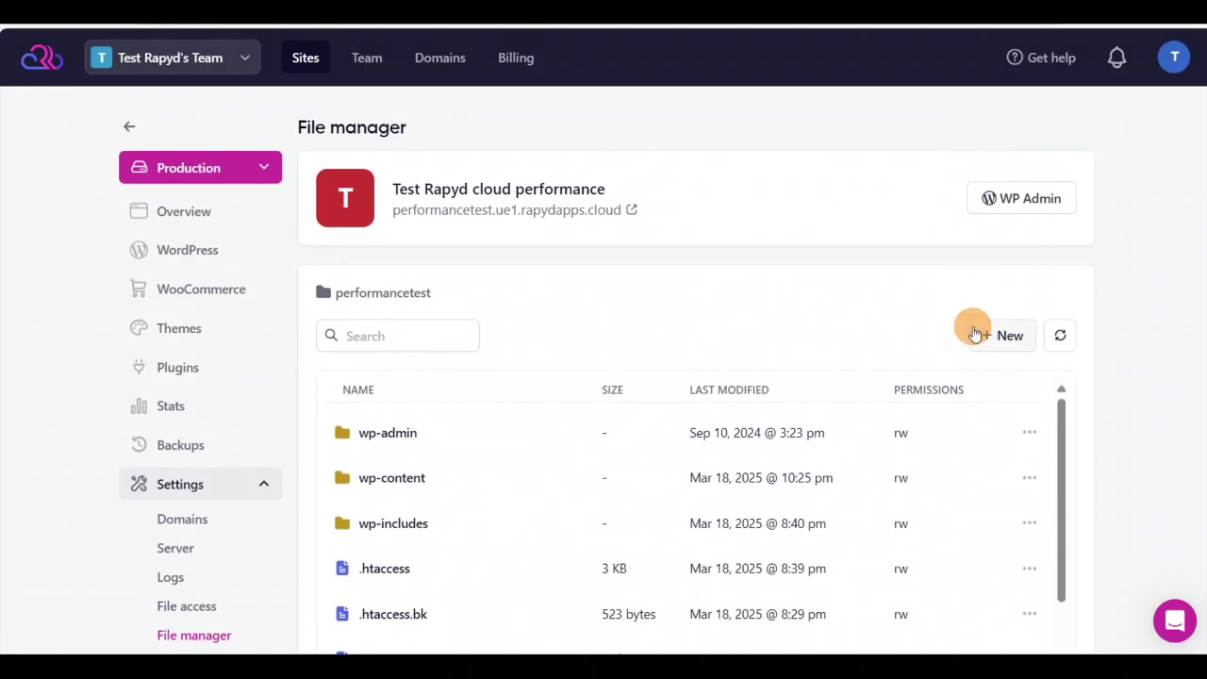
pyautogui.scroll(-3, 620, 359)
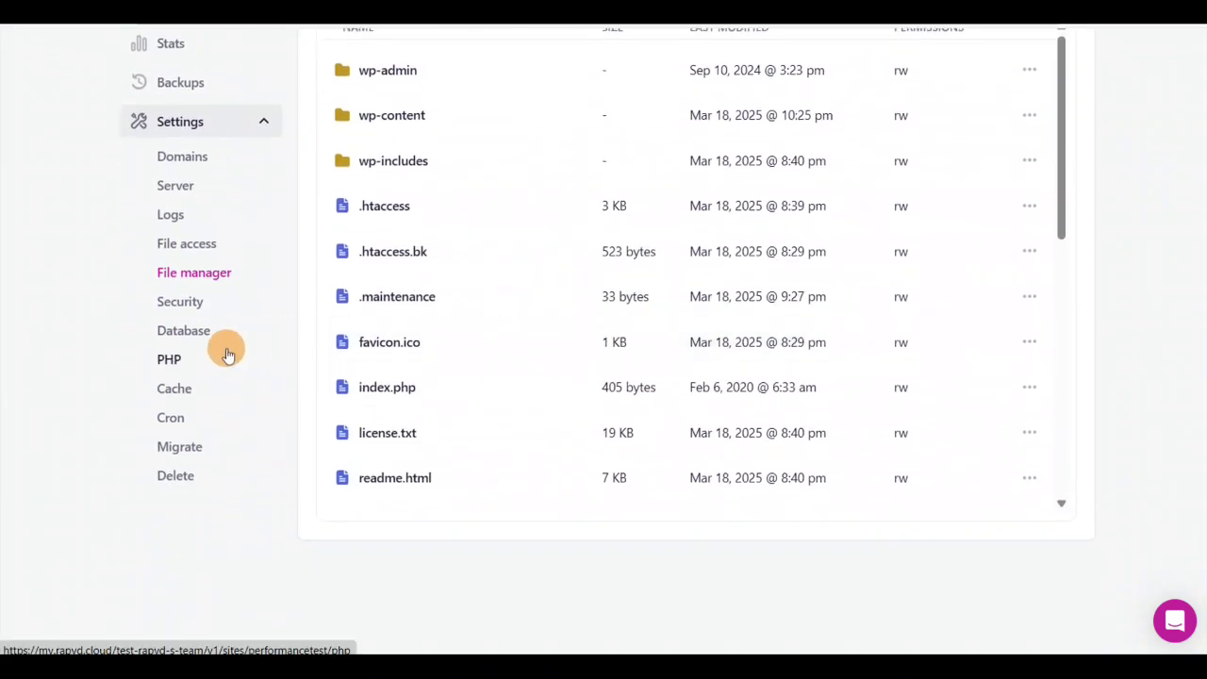
# Step: Open the site's Security settings and review the web application firewall, Monarx and Patchstack sections
pyautogui.click(190, 309)
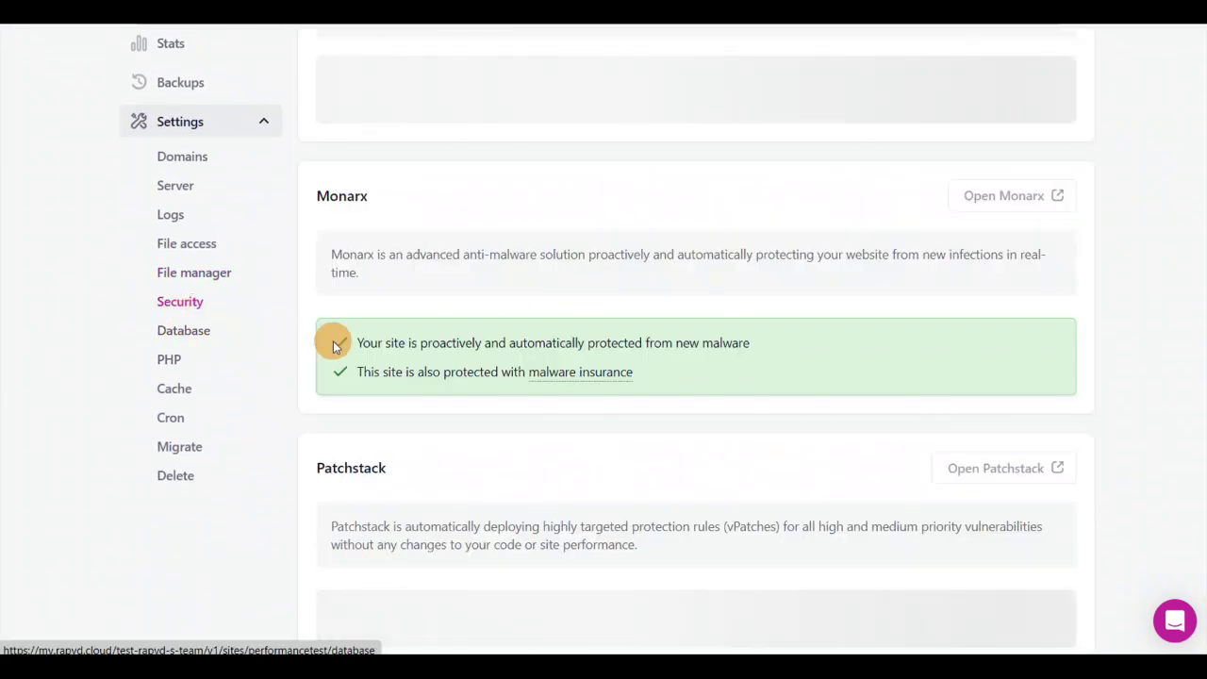
pyautogui.scroll(4, 332, 342)
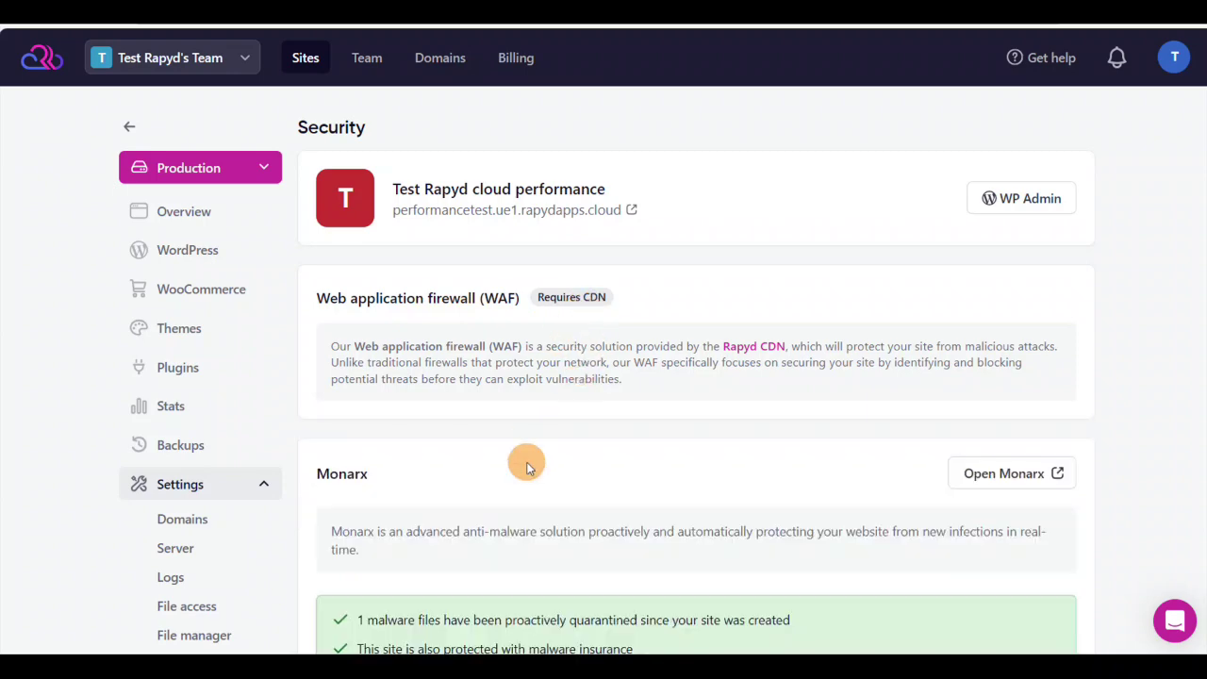
pyautogui.scroll(-1, 517, 506)
pyautogui.scroll(-3, 518, 506)
pyautogui.scroll(2, 471, 489)
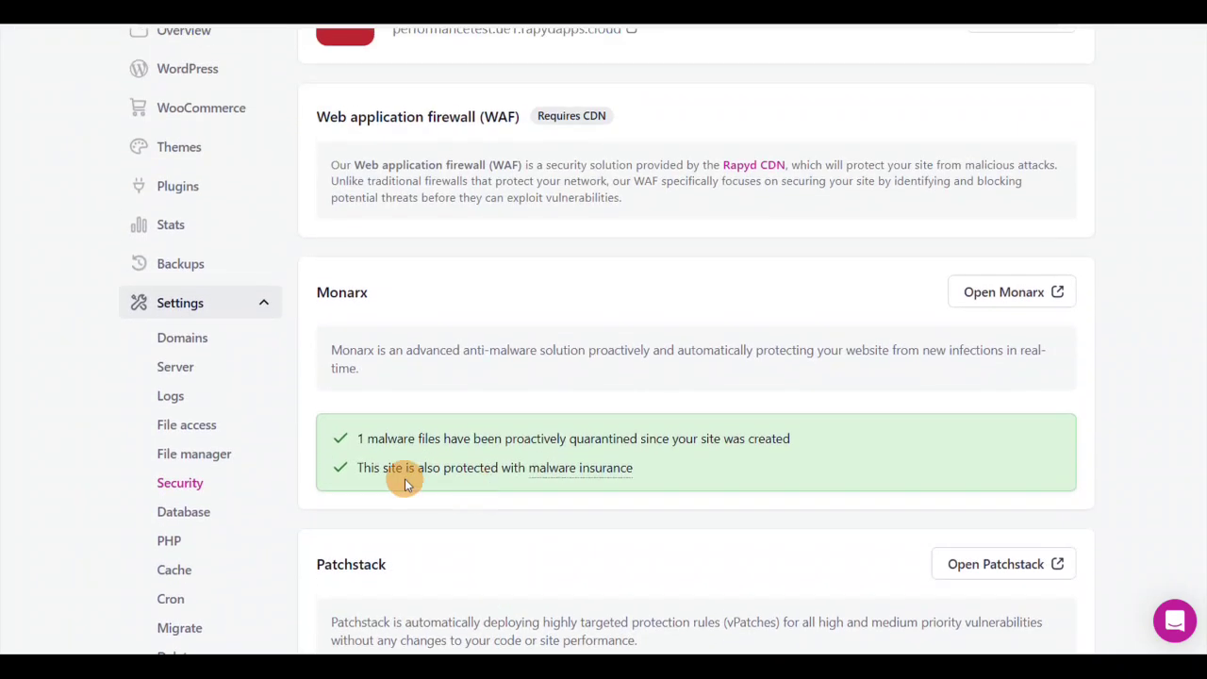
pyautogui.scroll(-2, 183, 443)
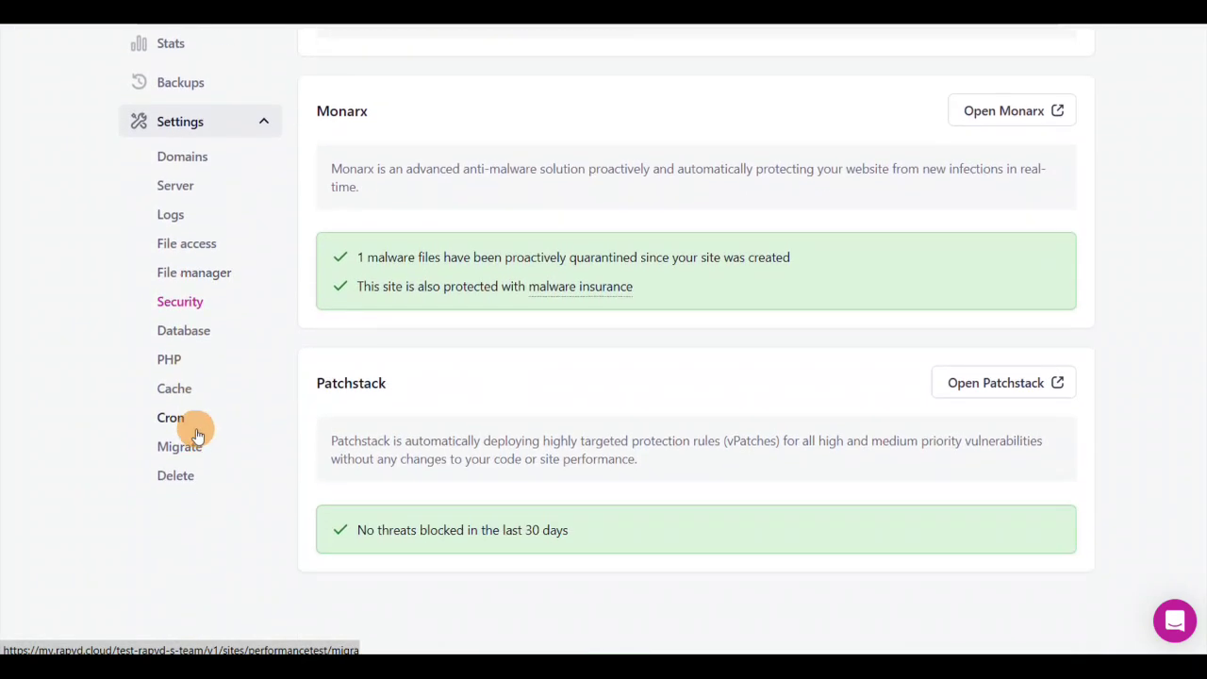
# Step: Review the site's database credentials and phpMyAdmin access, and open the PHP settings with the php.ini section
pyautogui.click(184, 330)
pyautogui.scroll(3, 571, 521)
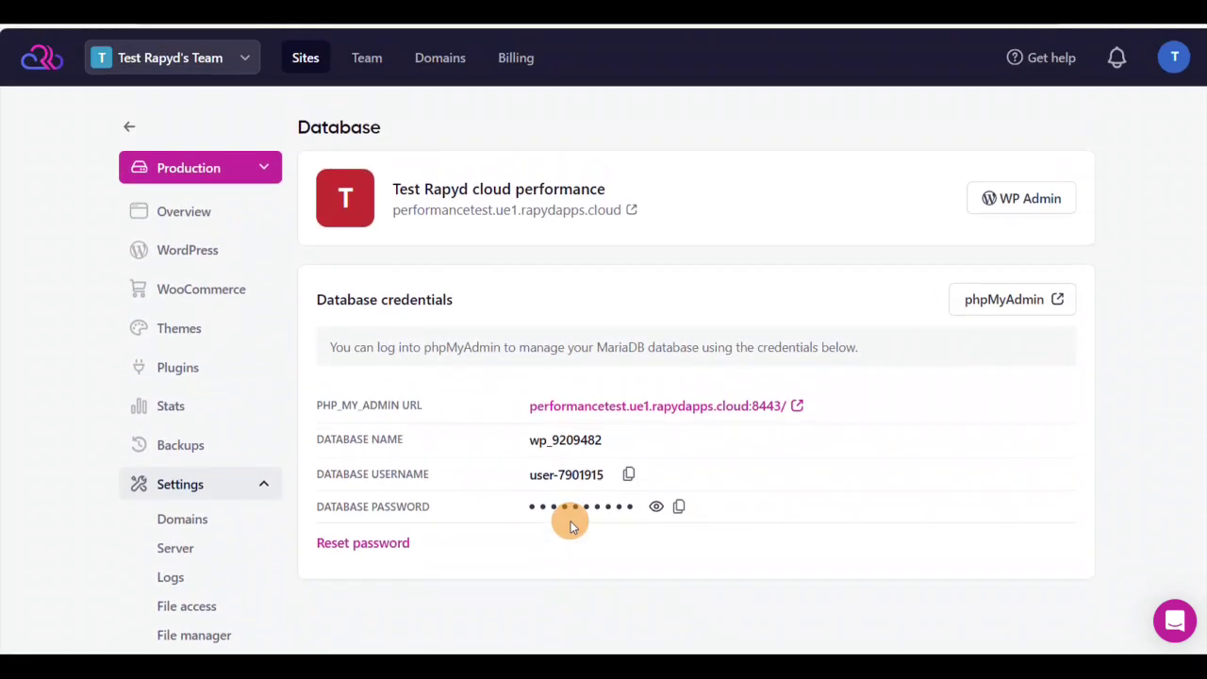
pyautogui.scroll(-3, 570, 521)
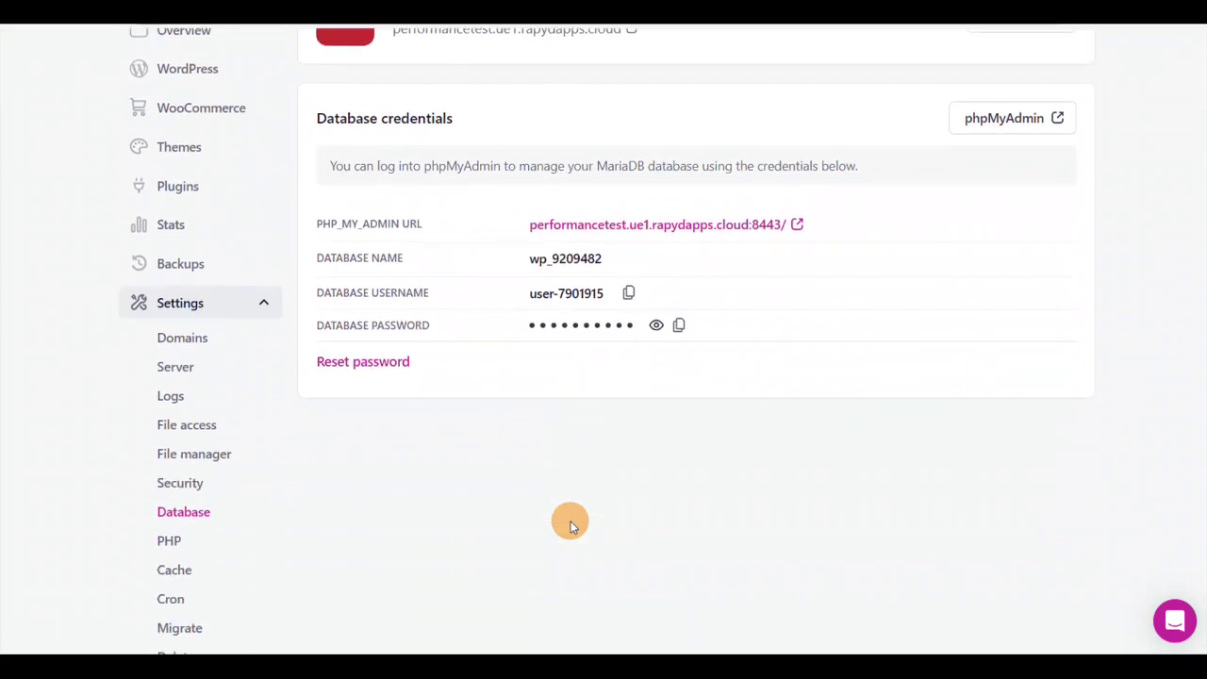
pyautogui.click(174, 455)
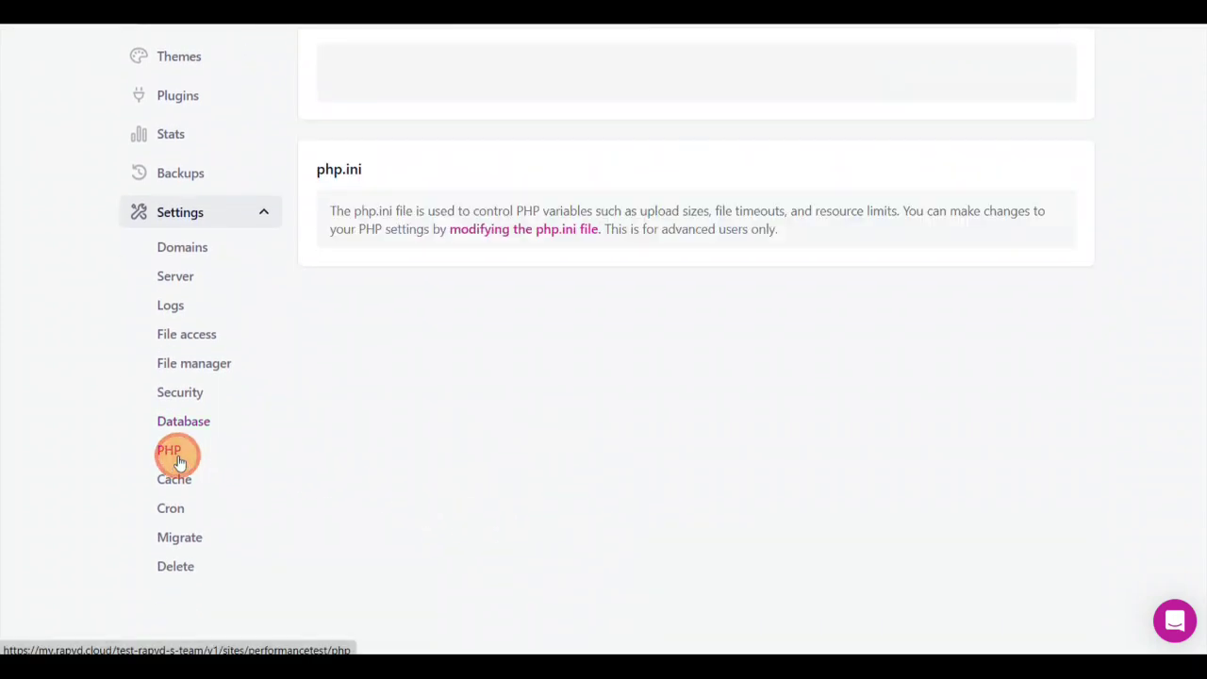
# Step: Open the site's Cache settings and review the clearing options for all caches, OPcache, Redis Object Cache and LiteSpeed Cache
pyautogui.click(180, 478)
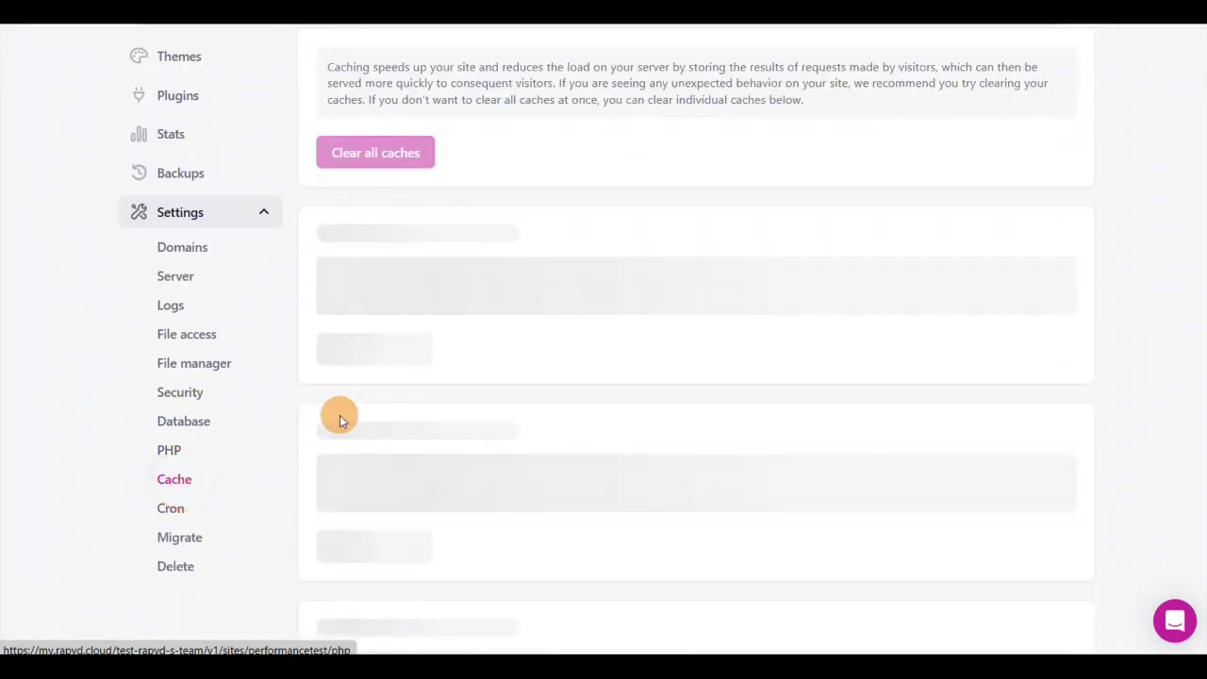
pyautogui.scroll(2, 369, 364)
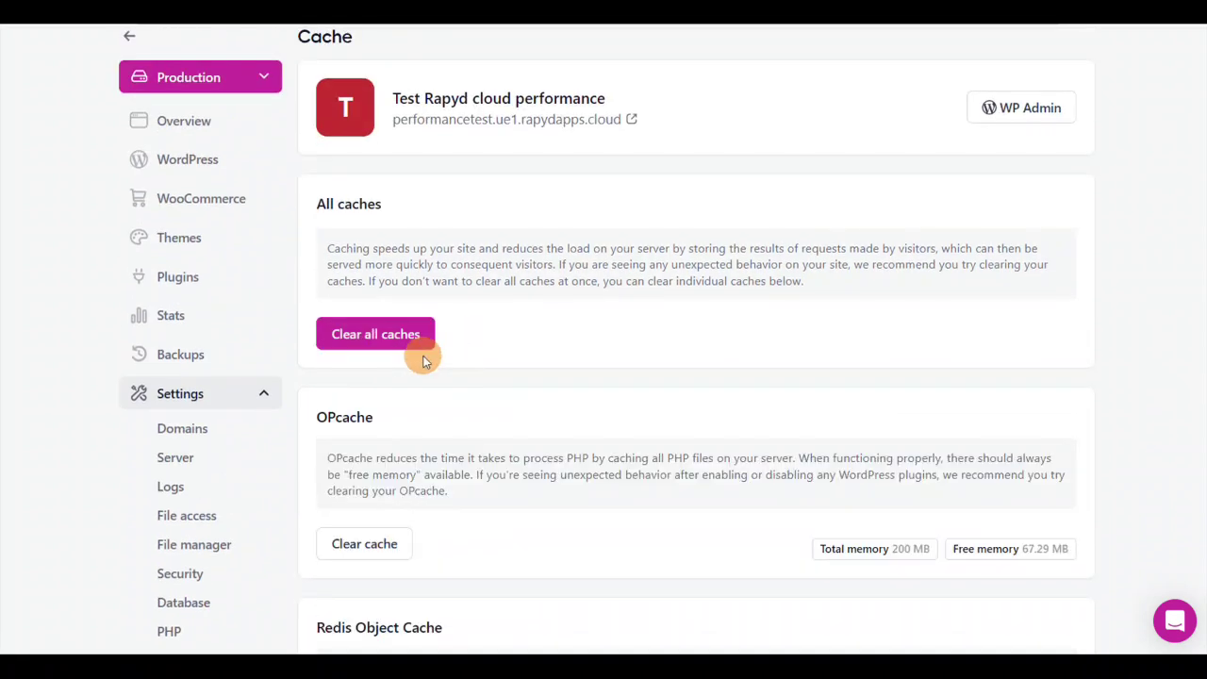
pyautogui.scroll(-5, 411, 466)
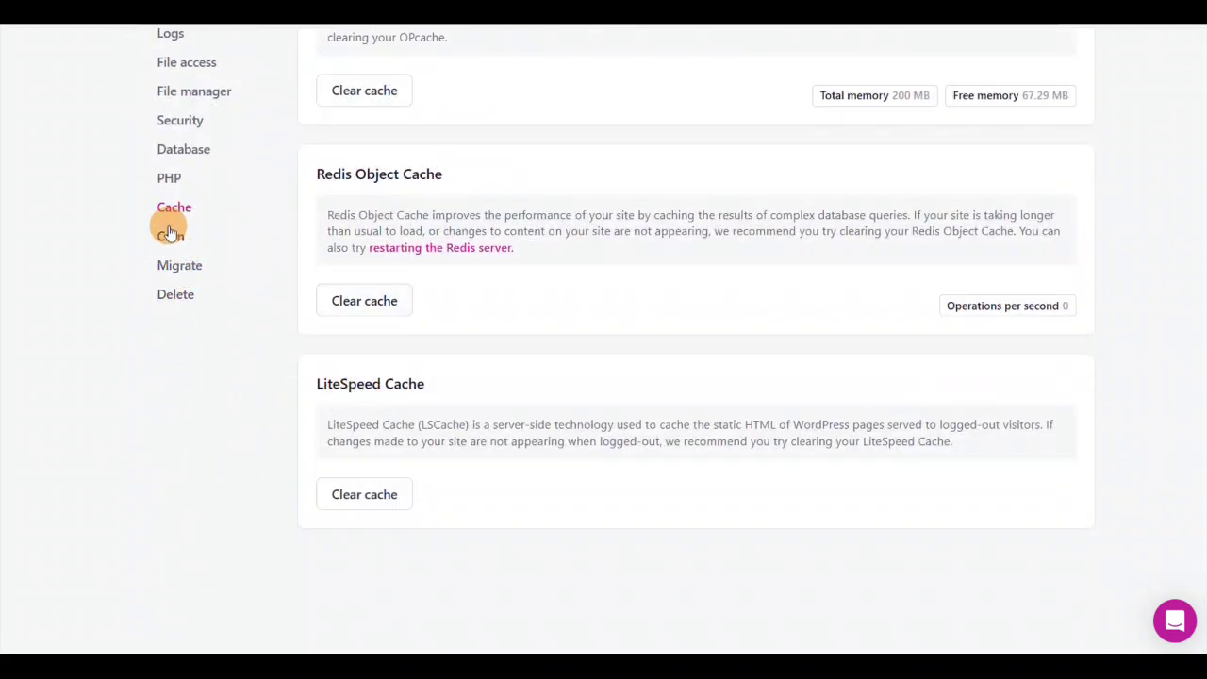
# Step: Look over the site's cron jobs page and the migration request page
pyautogui.click(169, 235)
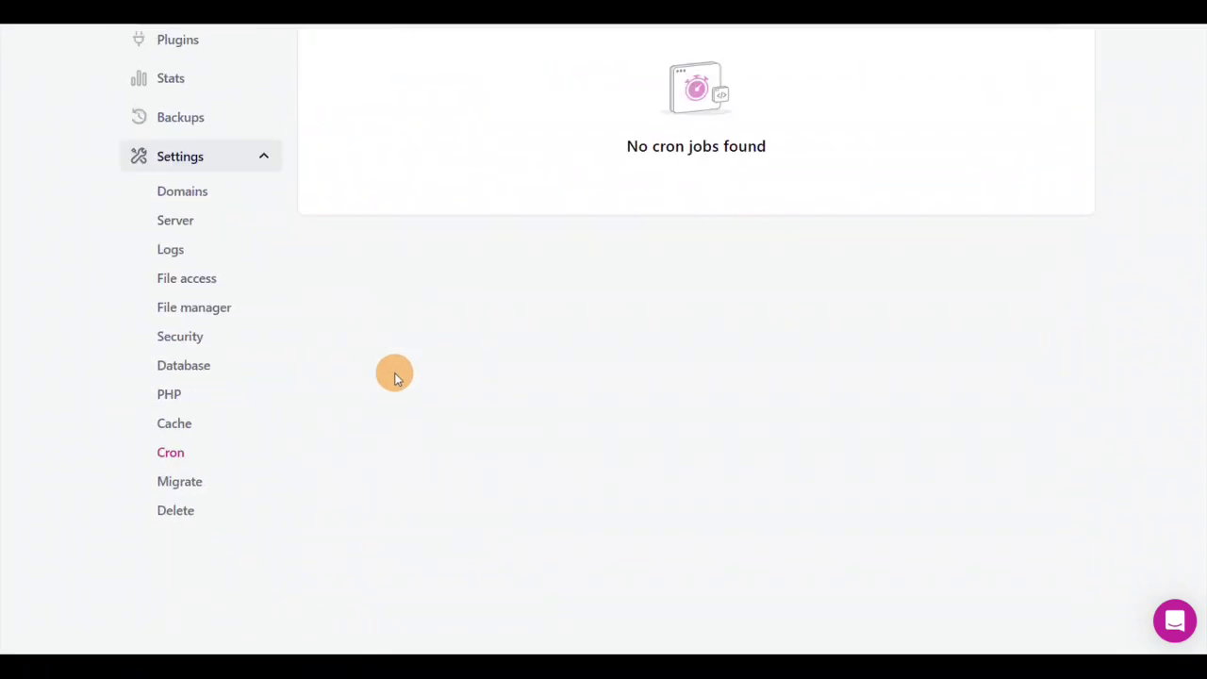
pyautogui.scroll(3, 394, 377)
pyautogui.scroll(-4, 394, 377)
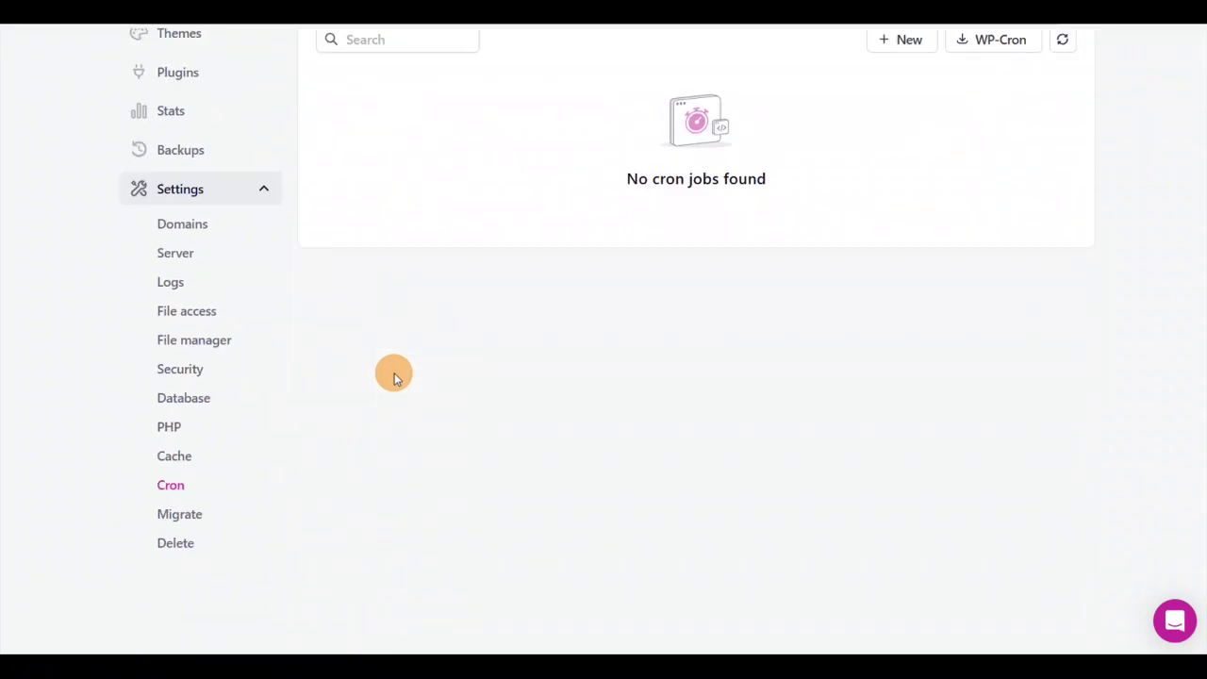
pyautogui.click(179, 481)
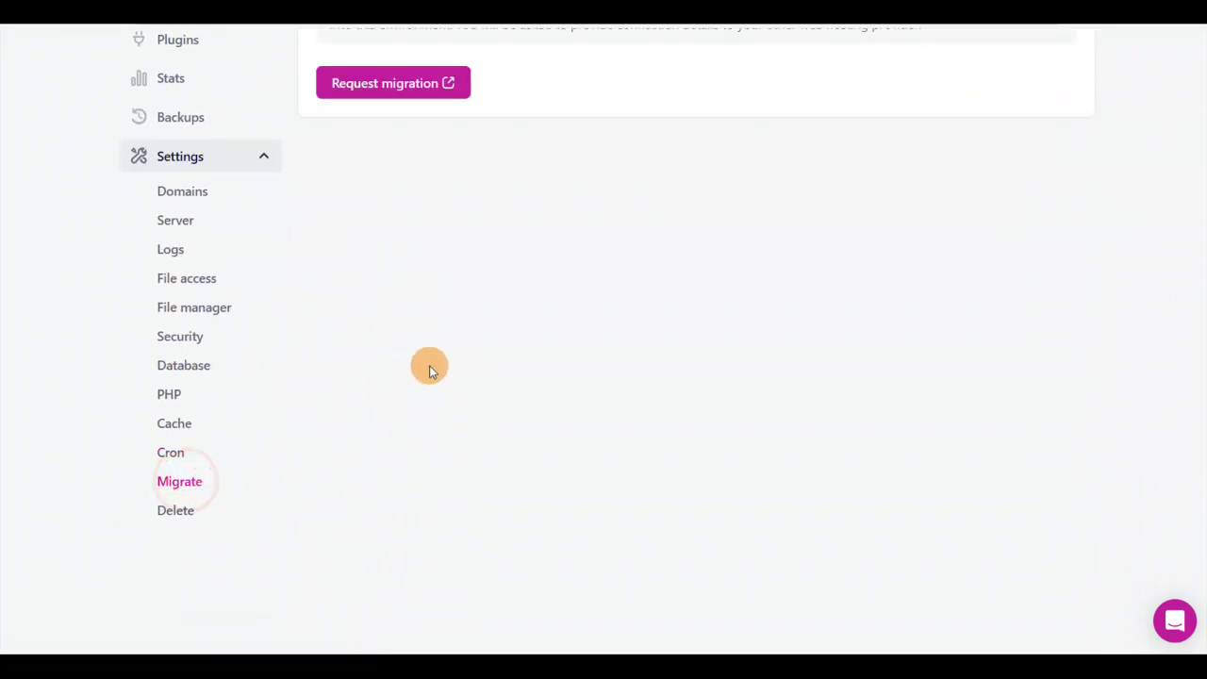
pyautogui.scroll(4, 429, 366)
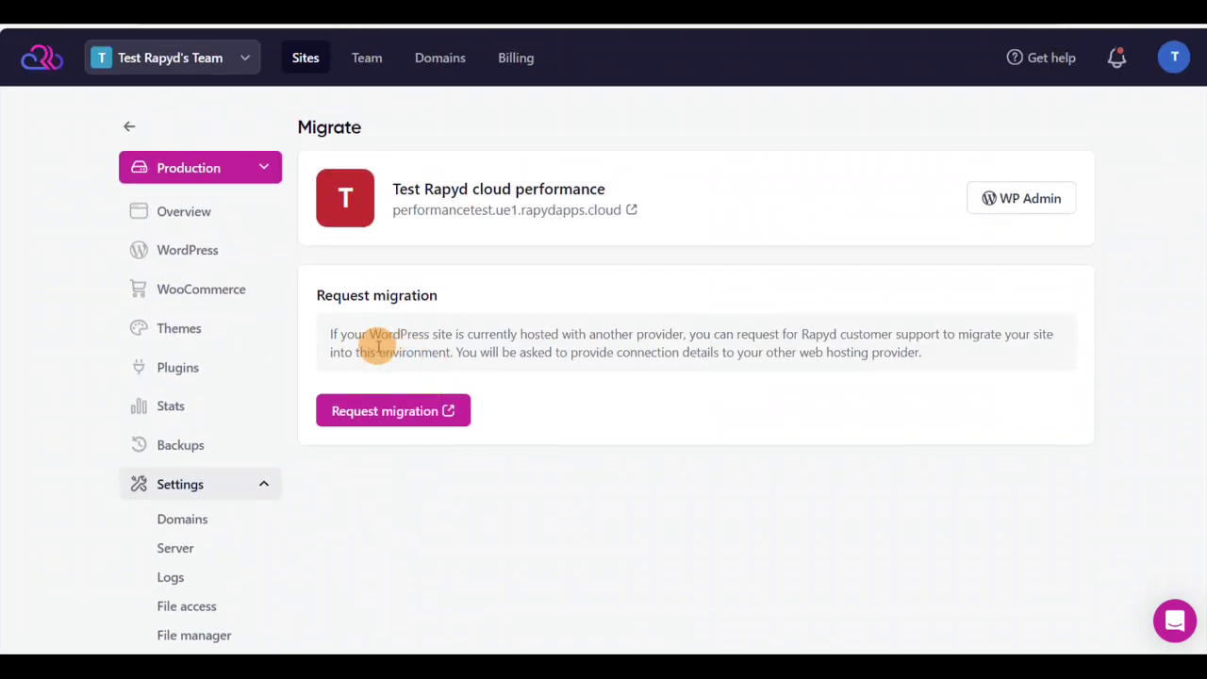
pyautogui.scroll(-4, 358, 421)
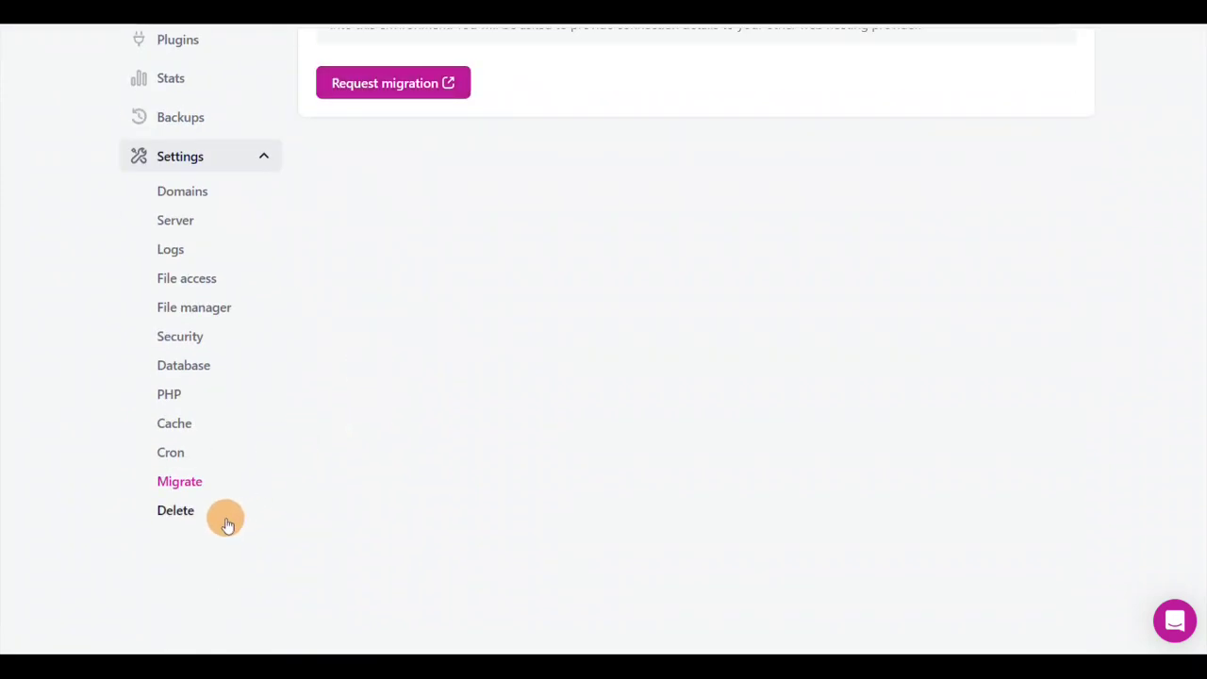
# Step: View the site's deletion page without deleting anything, and return to the site overview
pyautogui.click(174, 510)
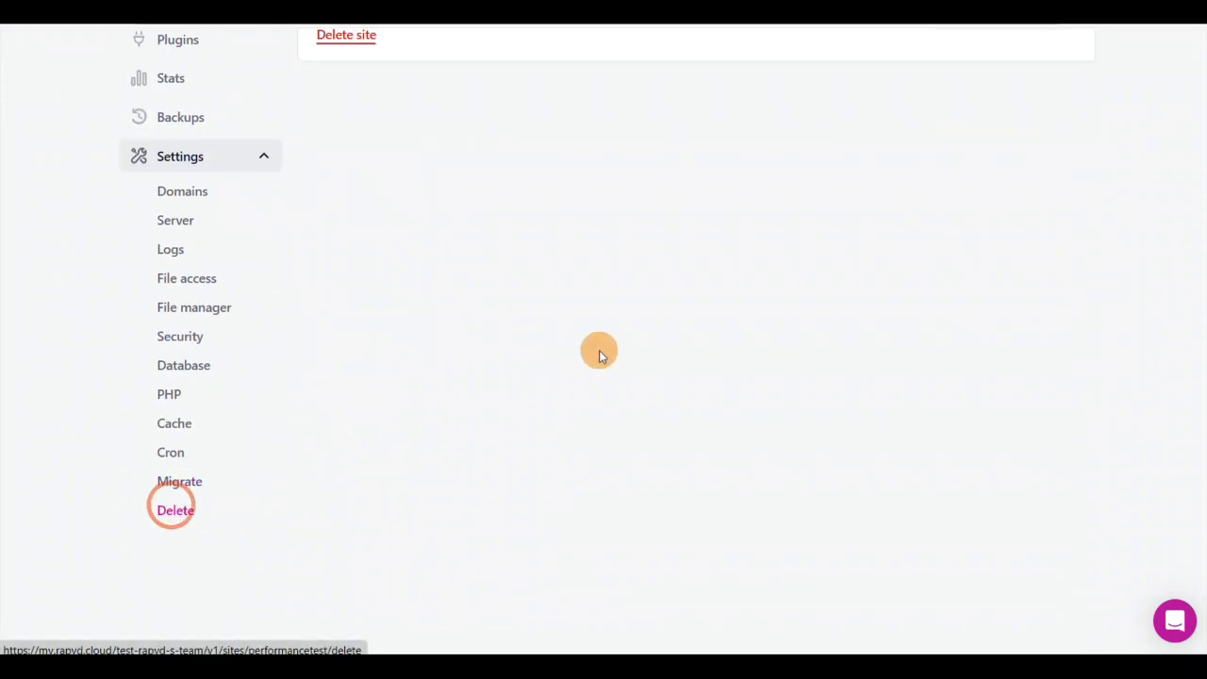
pyautogui.scroll(4, 609, 326)
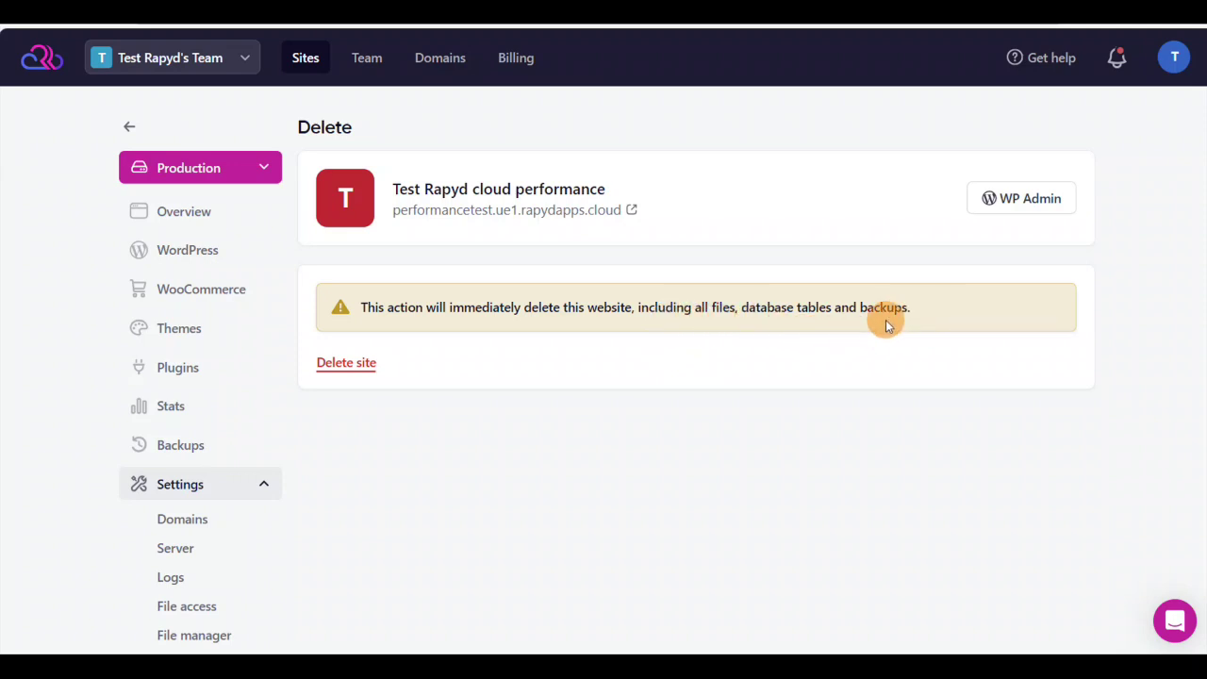
pyautogui.click(186, 215)
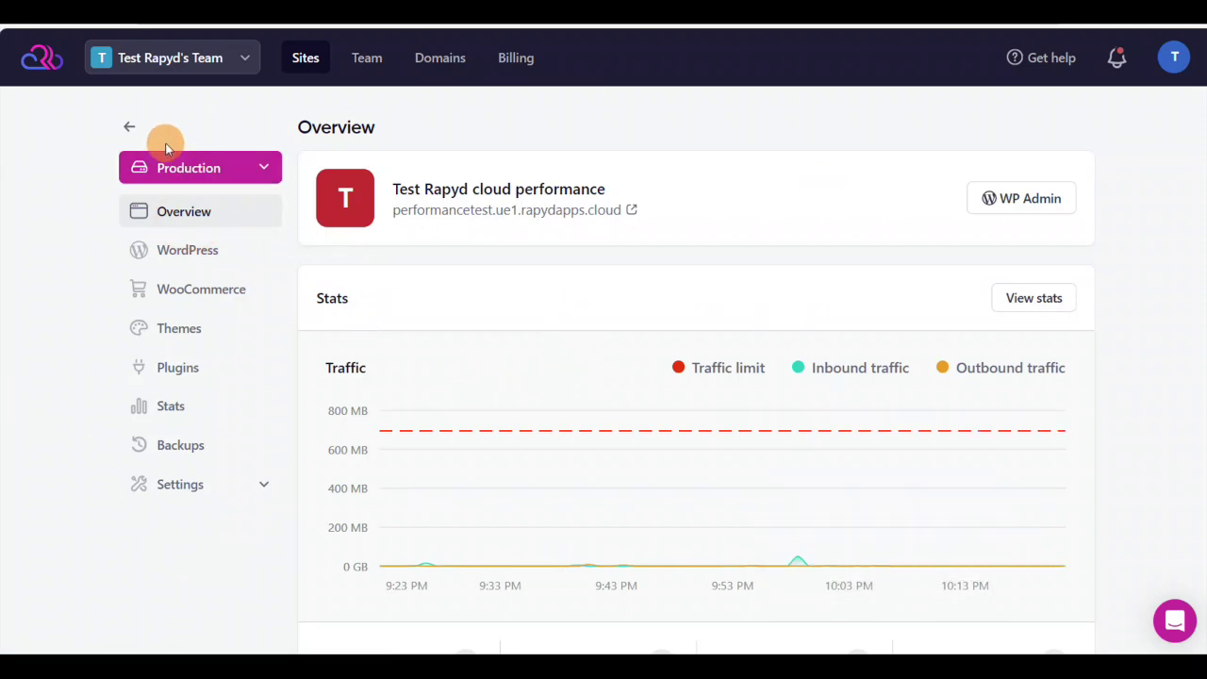
# Step: Switch to Rapyd Cloud's WooCommerce managed hosting web page and look over its headline and listed benefits
pyautogui.moveTo(575, 440)
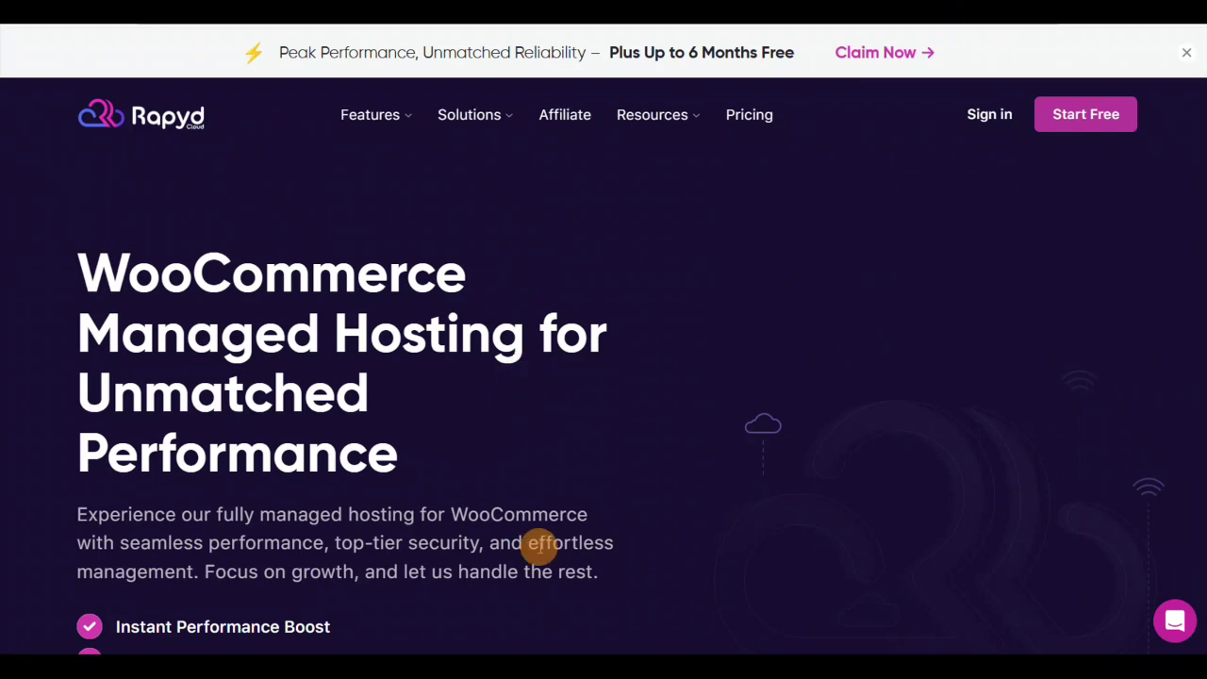
pyautogui.scroll(-2, 538, 547)
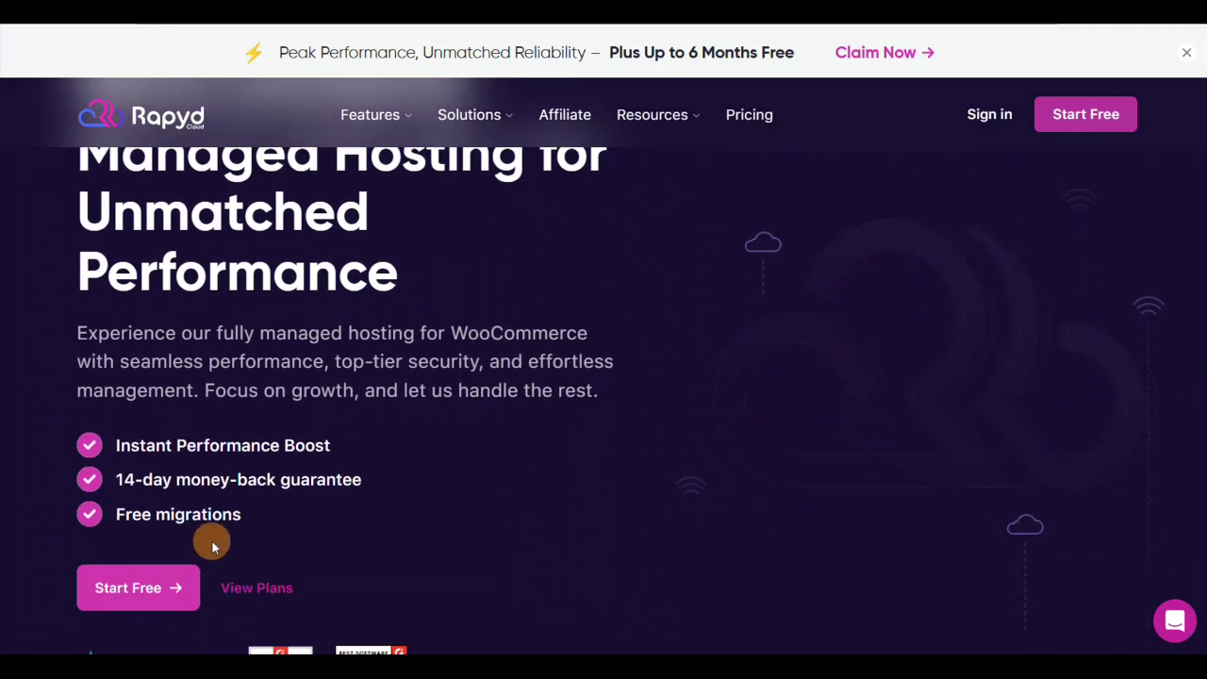
pyautogui.scroll(1, 563, 528)
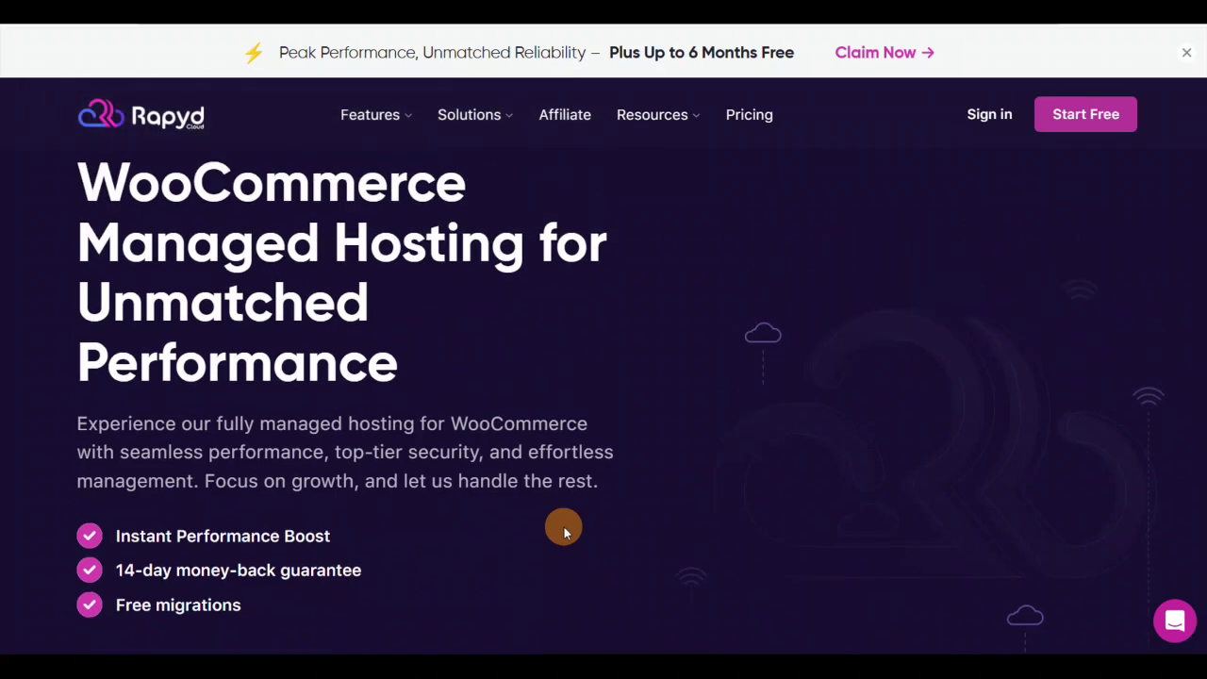